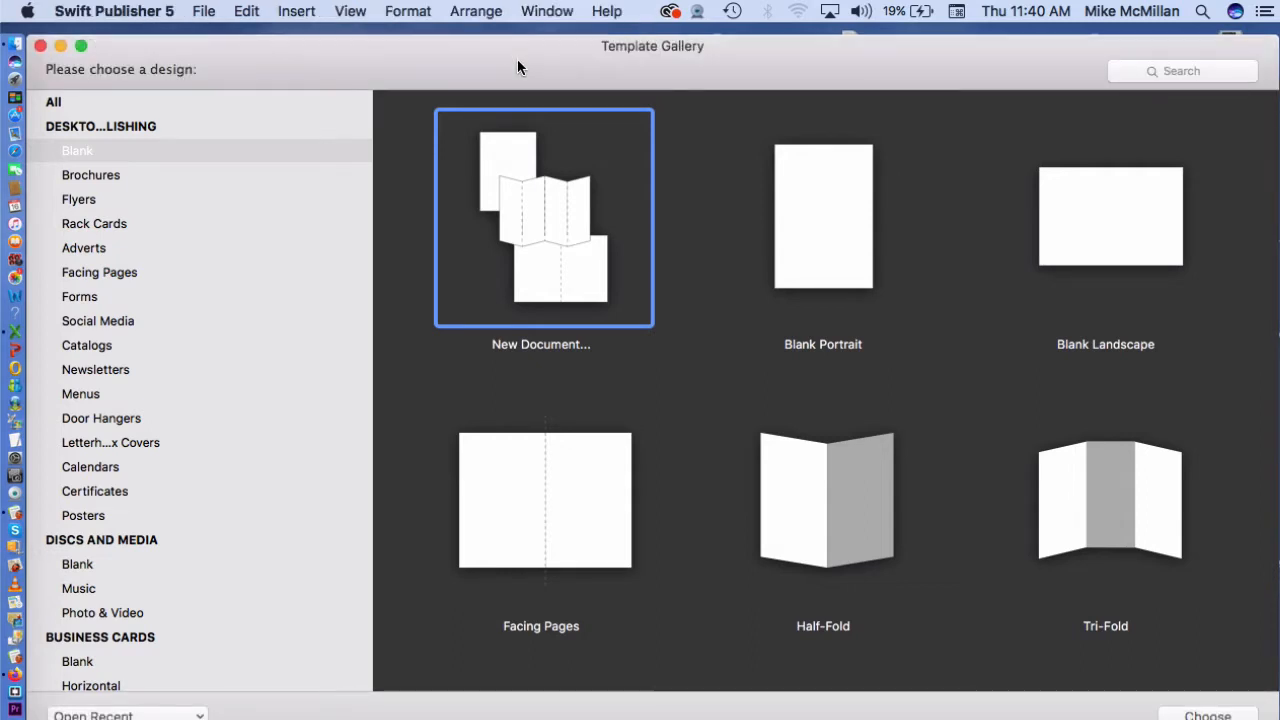
# Step: Look through the Social Media, Rack Cards and Brochures design categories in the template gallery
pyautogui.click(127, 156)
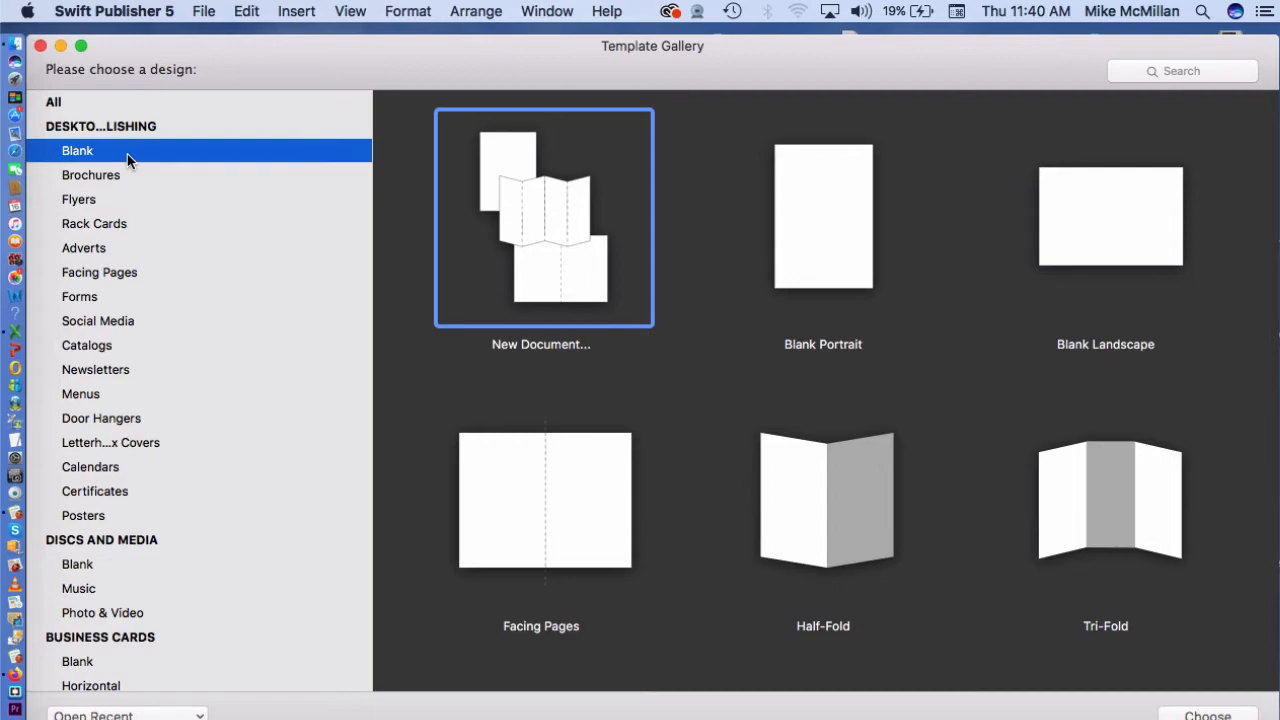
pyautogui.click(118, 321)
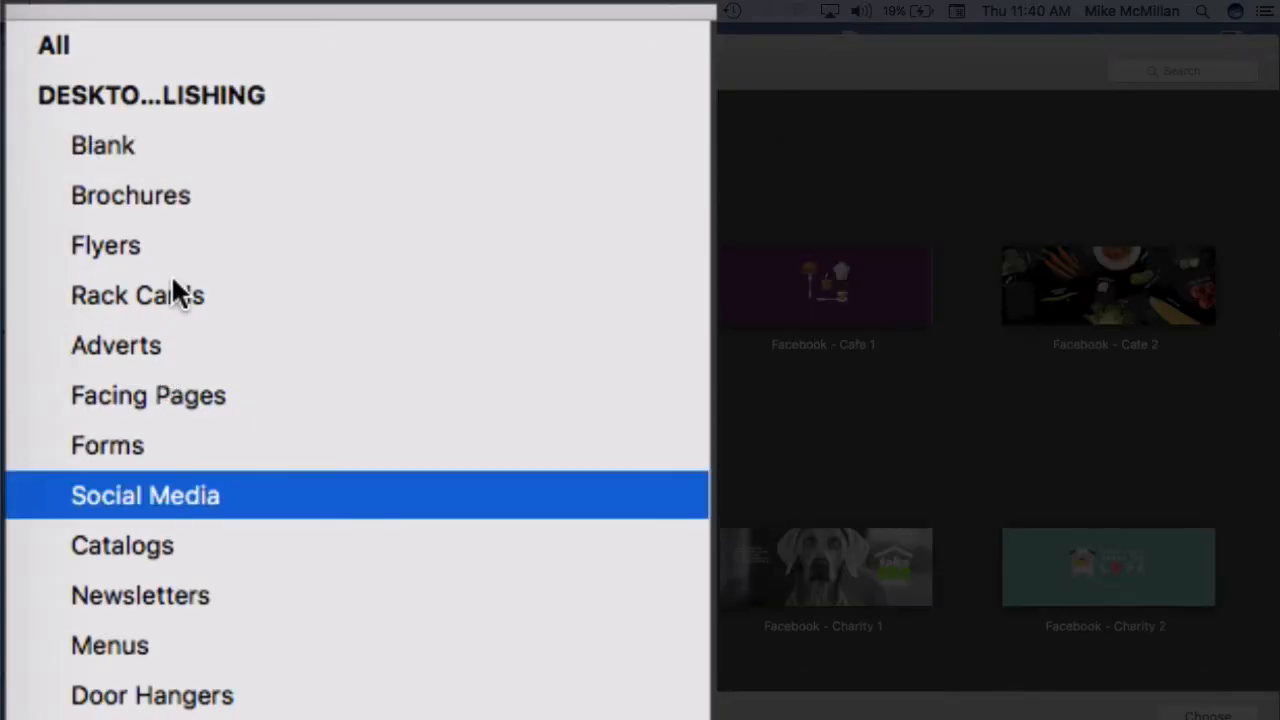
pyautogui.click(112, 222)
pyautogui.click(105, 182)
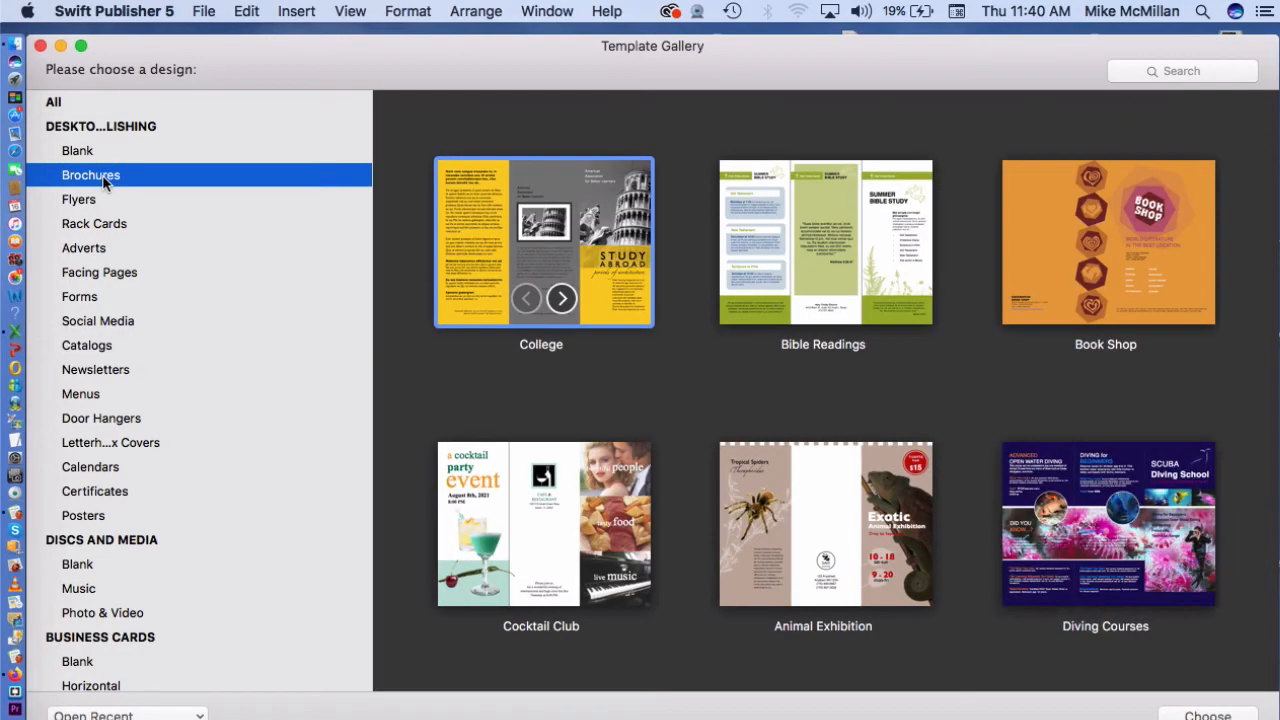
# Step: Create a new blank one-page US Letter portrait document with 1-inch margins on all four sides
pyautogui.click(78, 151)
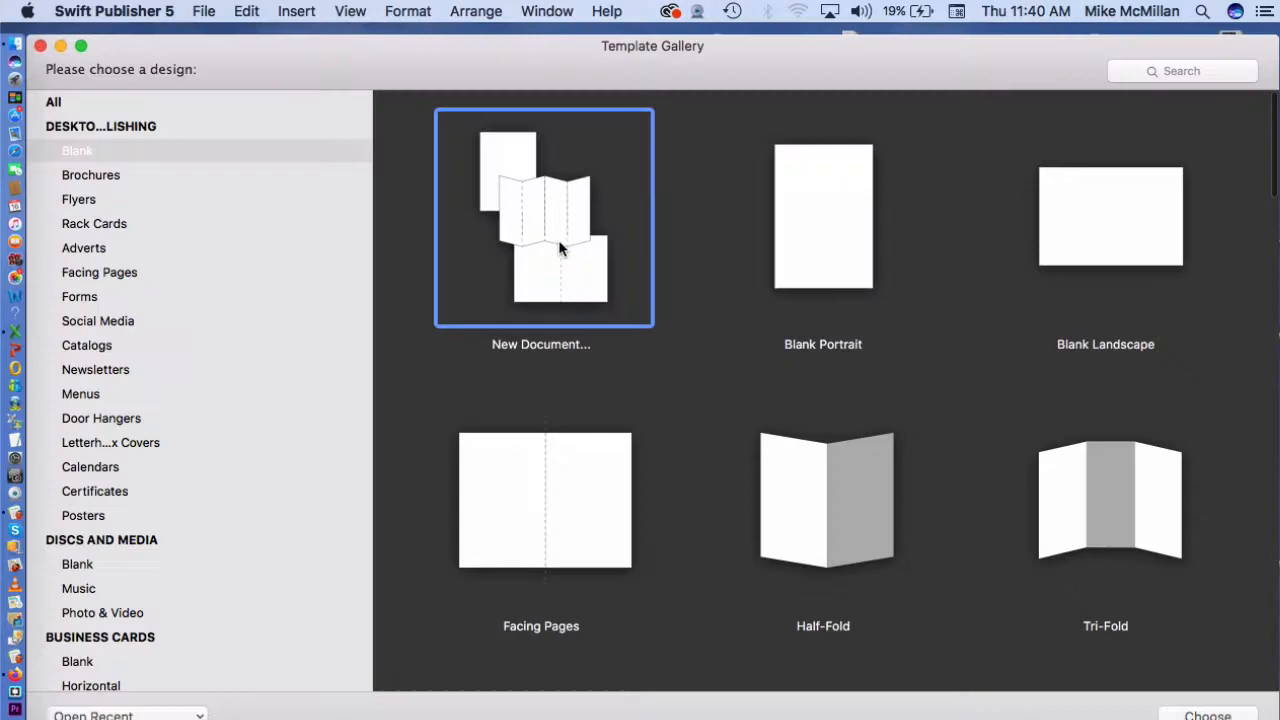
pyautogui.doubleClick(557, 249)
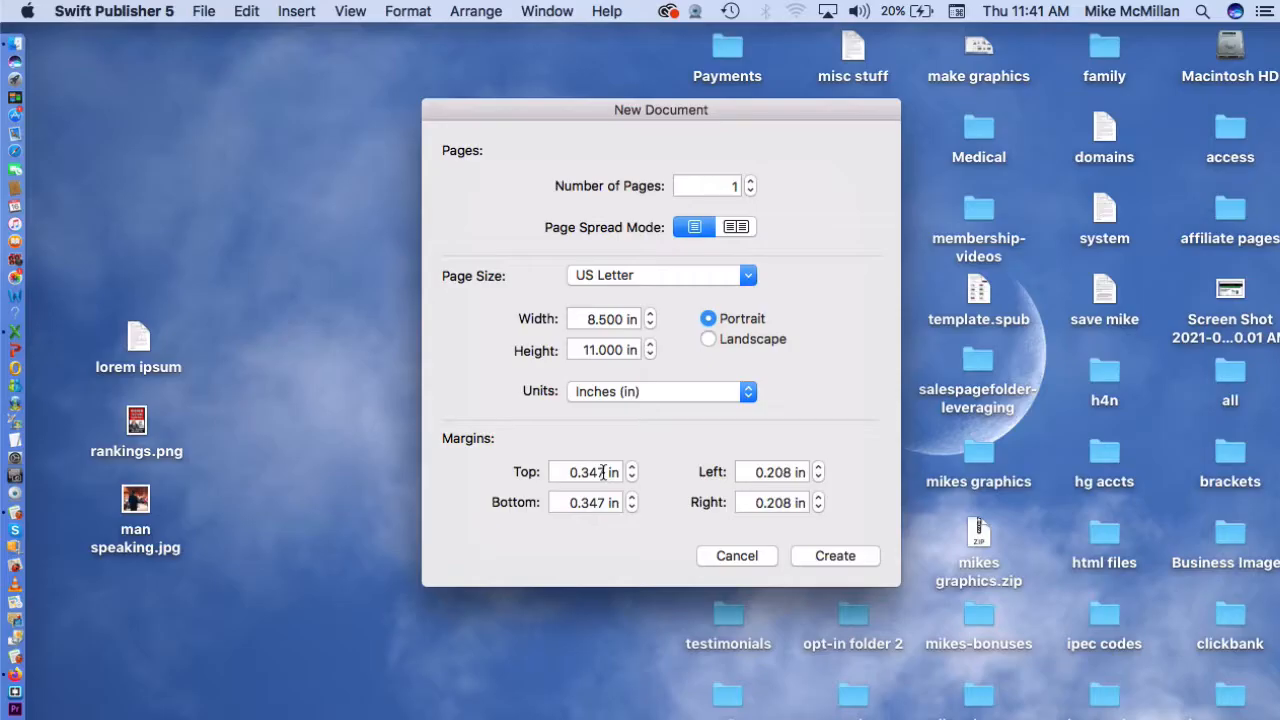
pyautogui.doubleClick(603, 471)
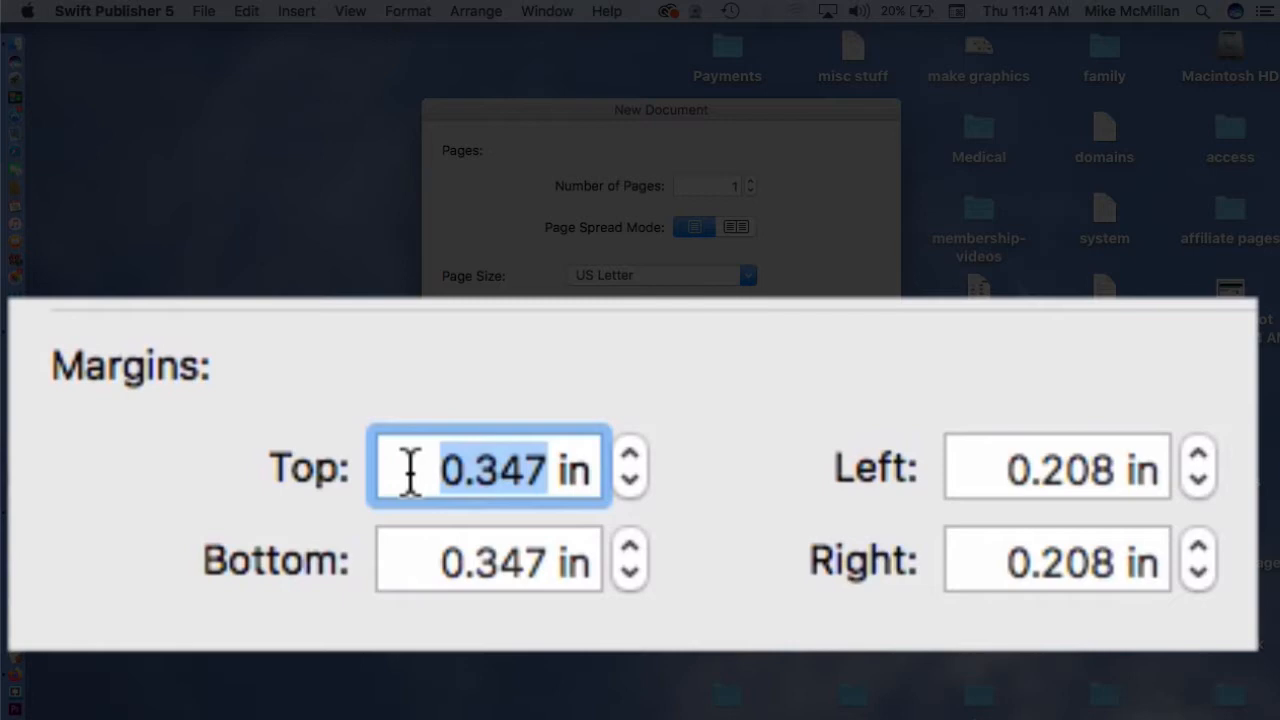
pyautogui.write('1')
pyautogui.press('Tab')
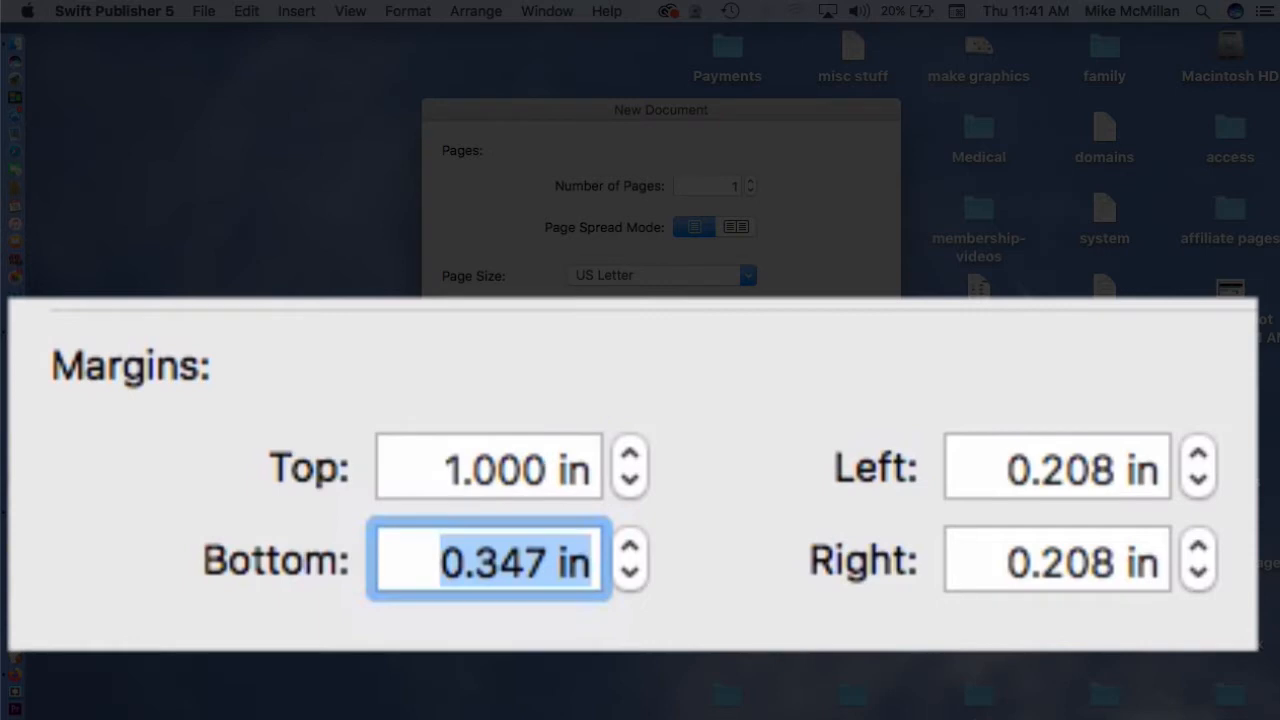
pyautogui.write('1')
pyautogui.press('Tab')
pyautogui.write('1')
pyautogui.press('Tab')
pyautogui.write('1')
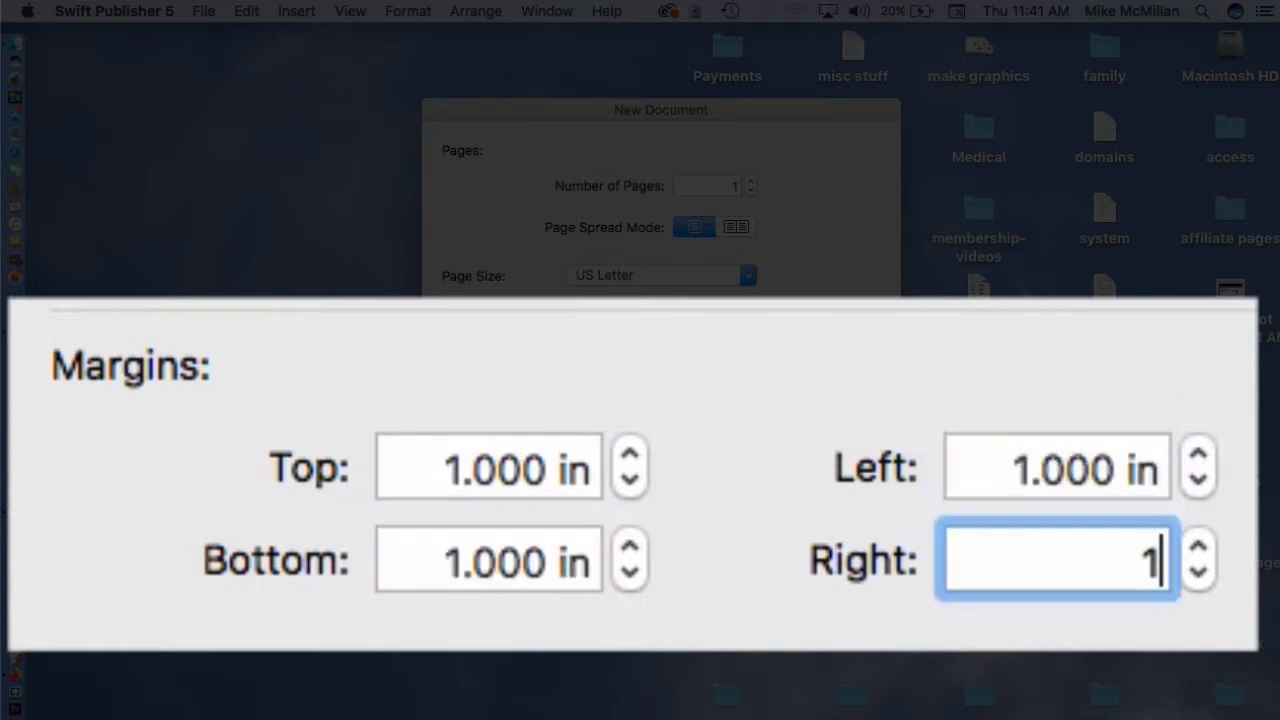
pyautogui.press('Tab')
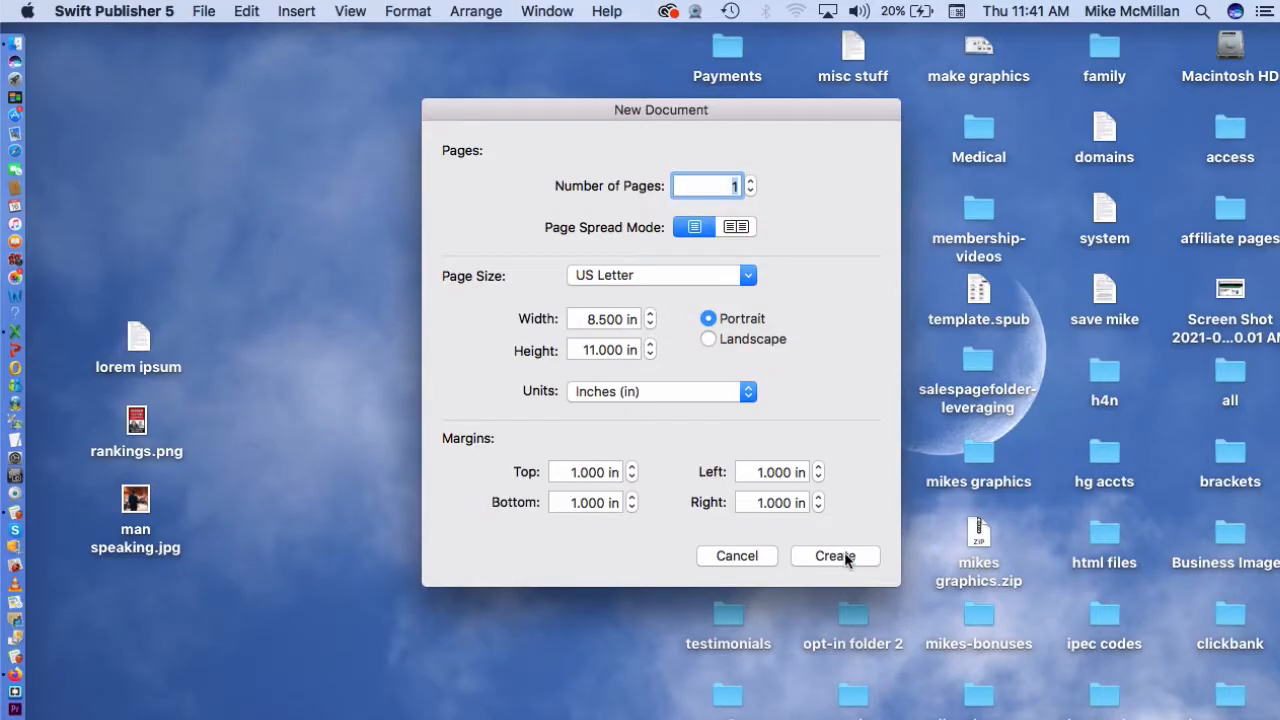
pyautogui.click(835, 556)
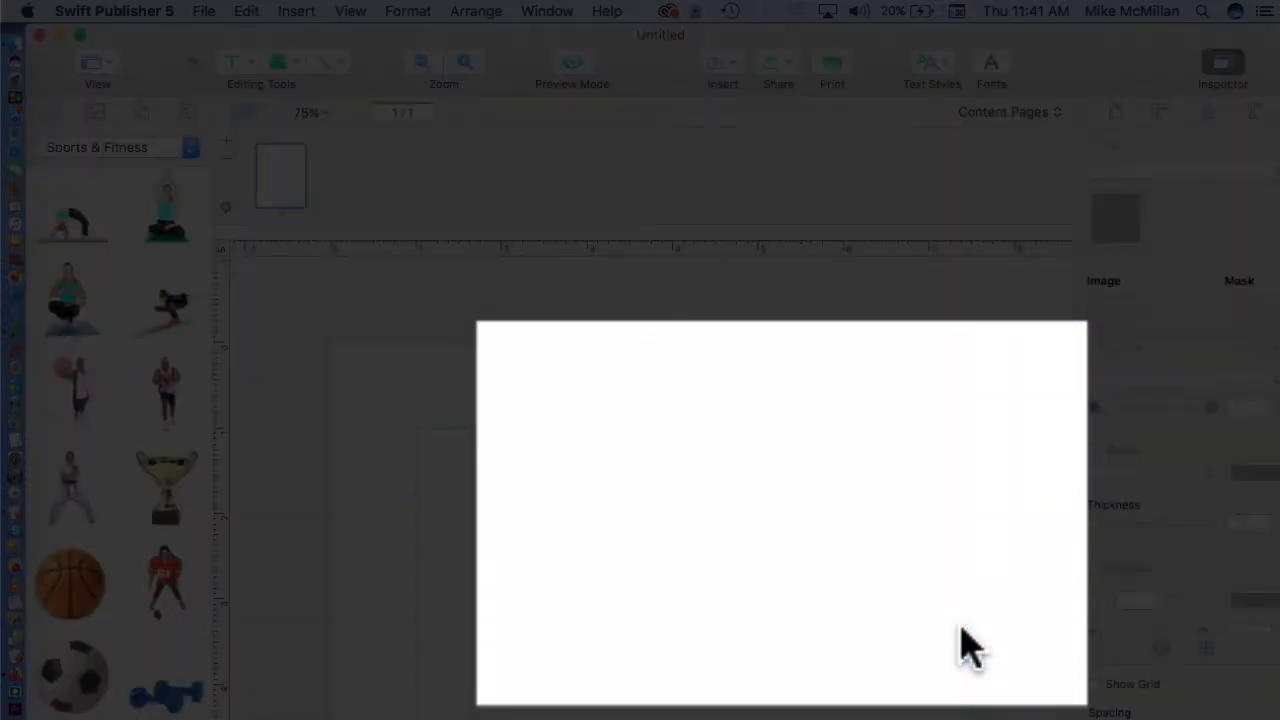
# Step: Examine the blank page and its margin guides from the upper edge to the lower edge
pyautogui.scroll(-5, 845, 553)
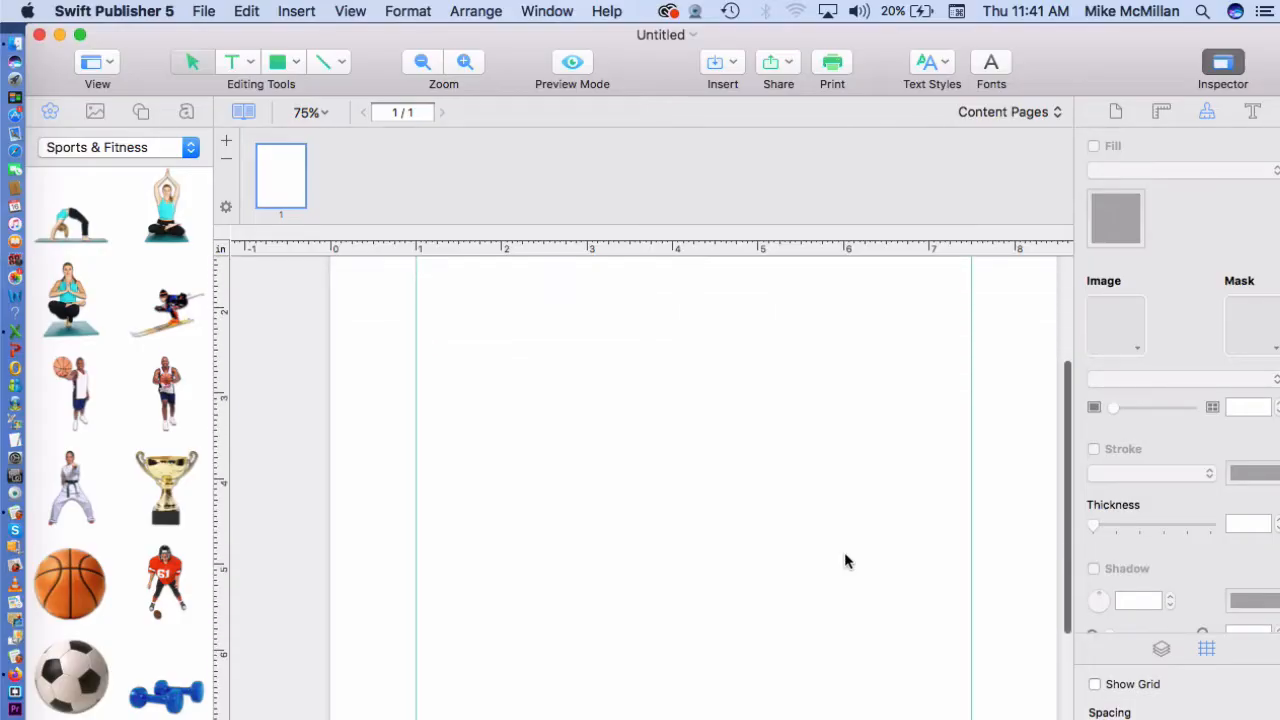
pyautogui.scroll(-3, 845, 556)
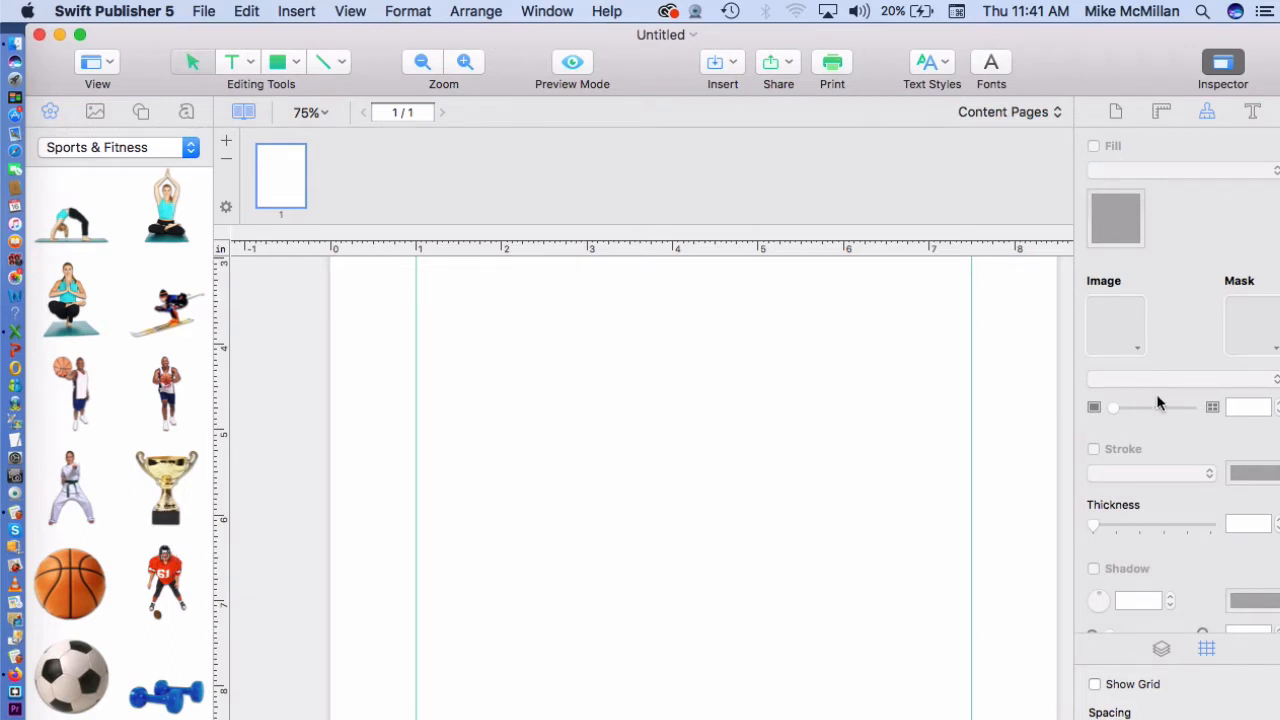
pyautogui.scroll(2, 859, 530)
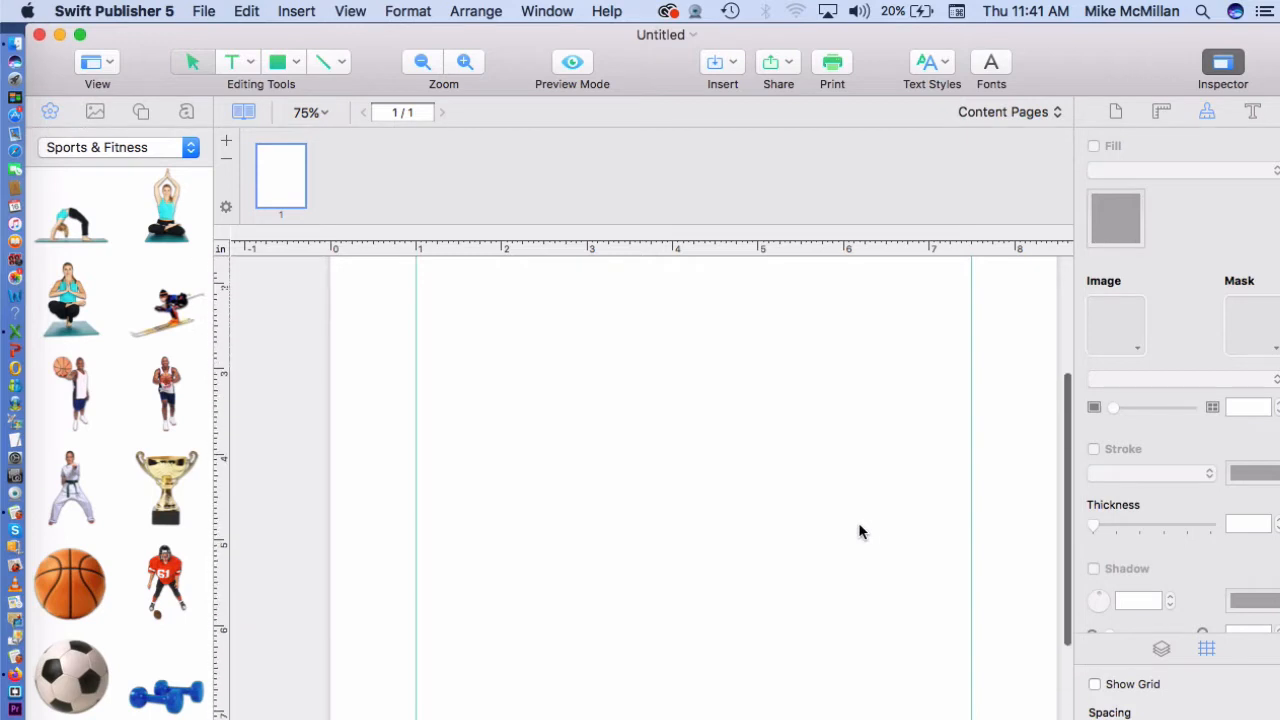
pyautogui.scroll(5, 860, 531)
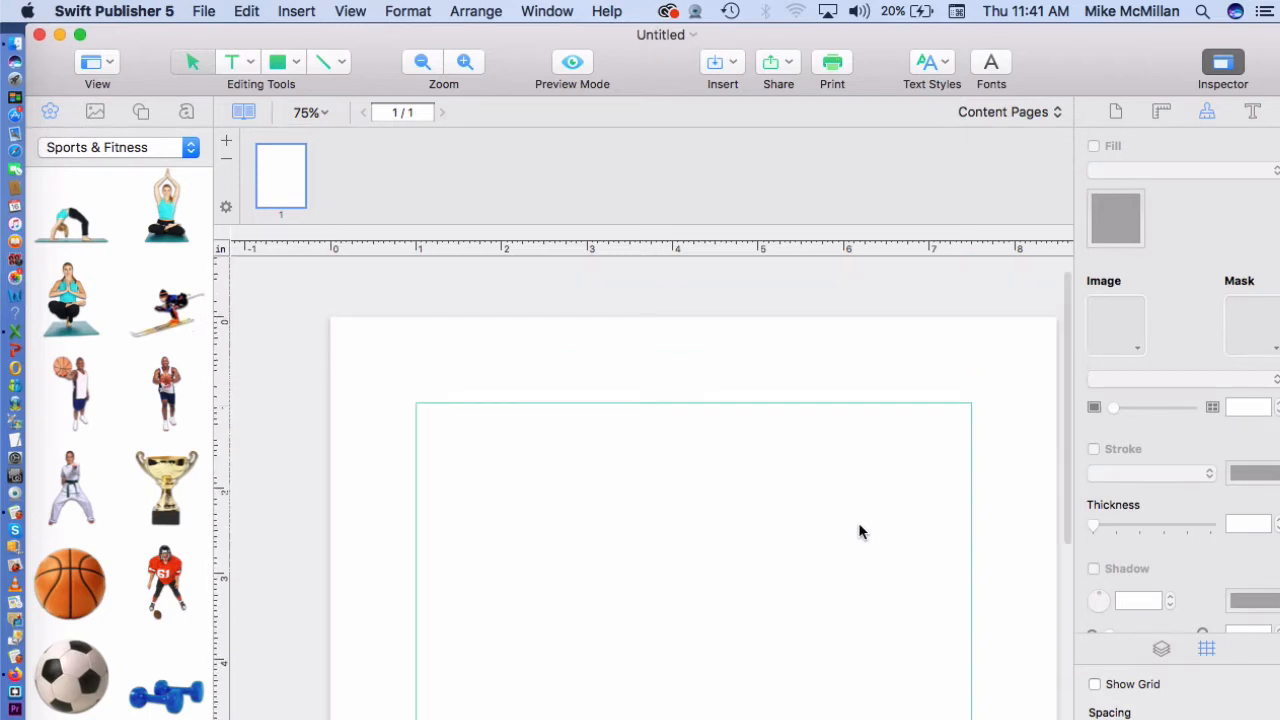
pyautogui.scroll(-6, 858, 531)
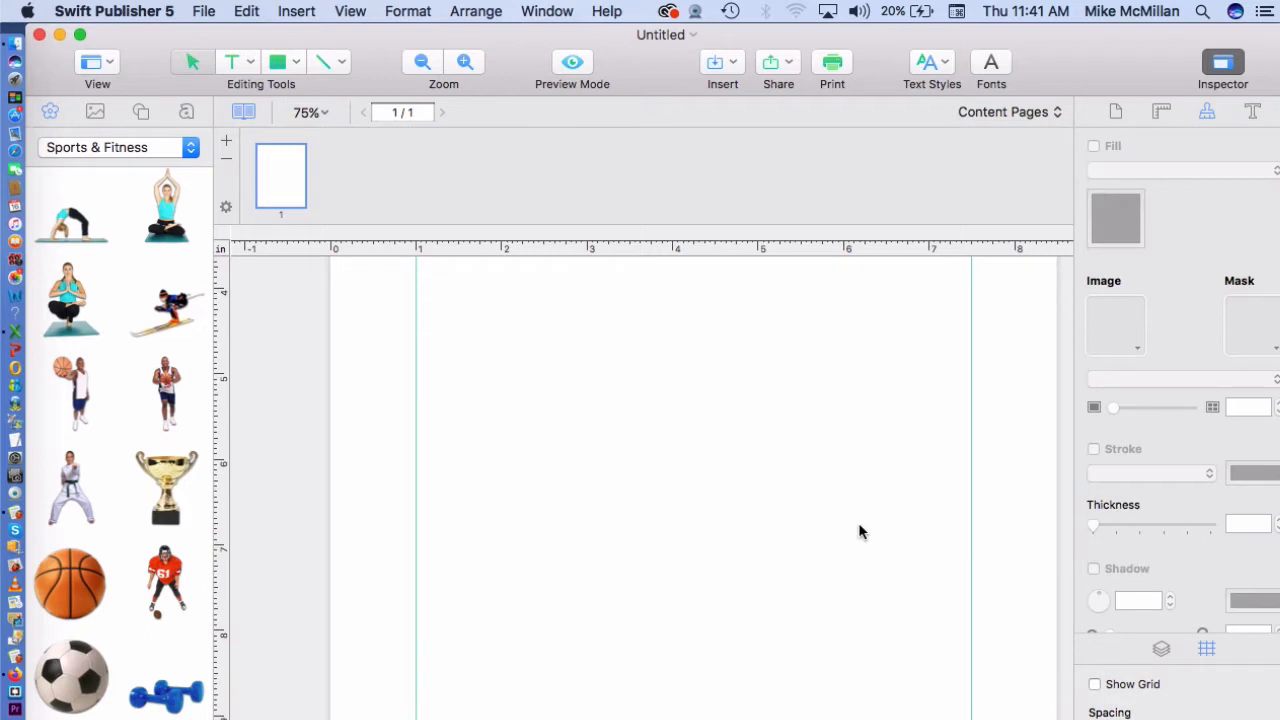
pyautogui.scroll(-4, 858, 532)
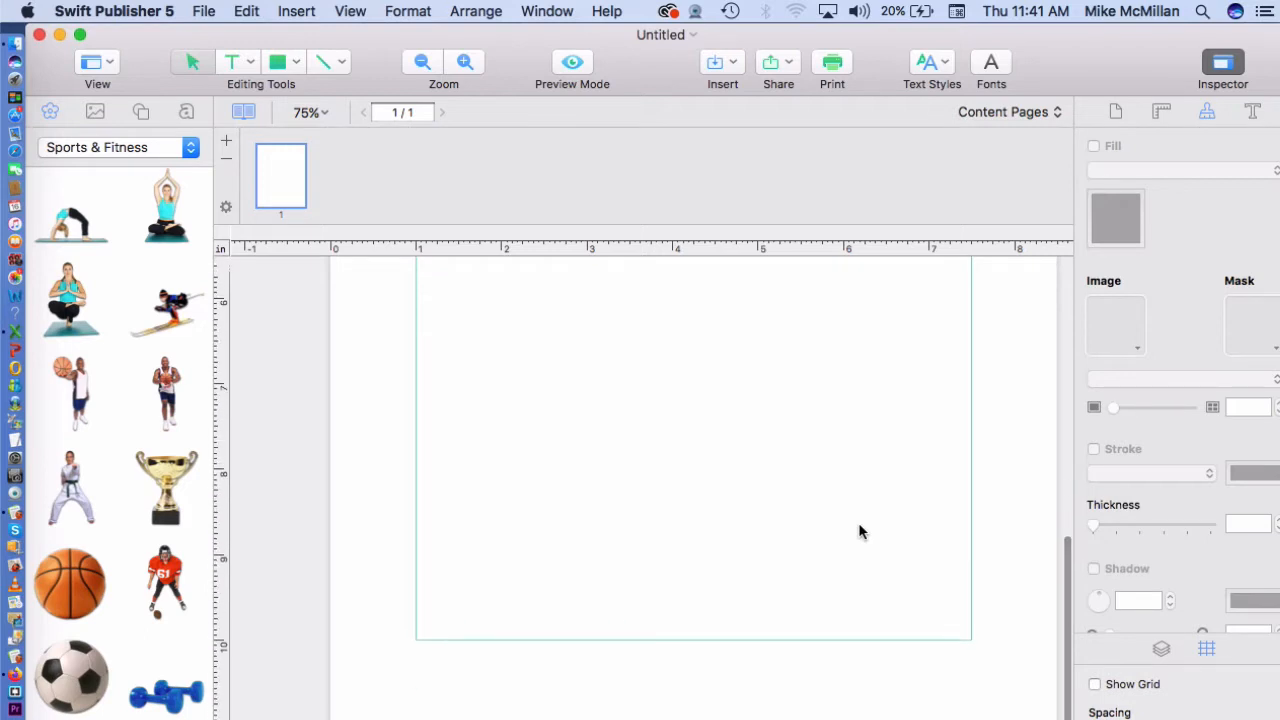
pyautogui.scroll(10, 858, 532)
pyautogui.scroll(2, 858, 532)
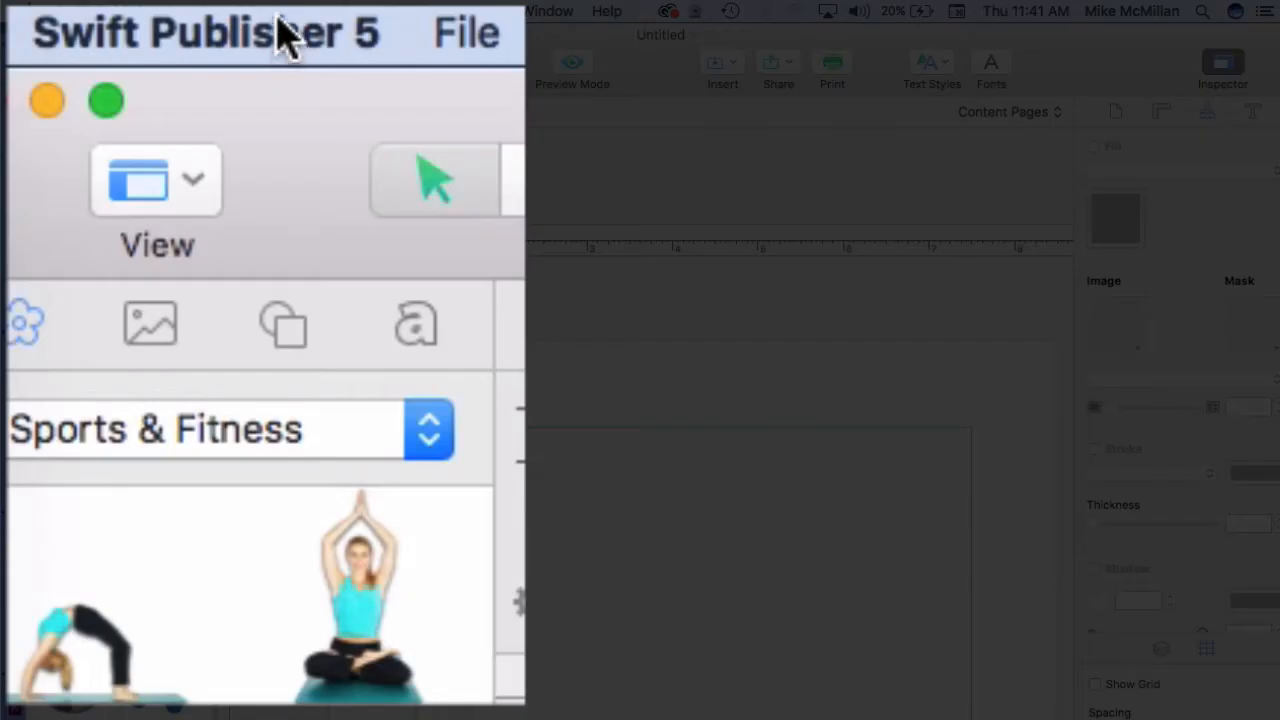
# Step: Review the autosave interval choices in the General preferences, keeping Every 10 minutes
pyautogui.click(140, 12)
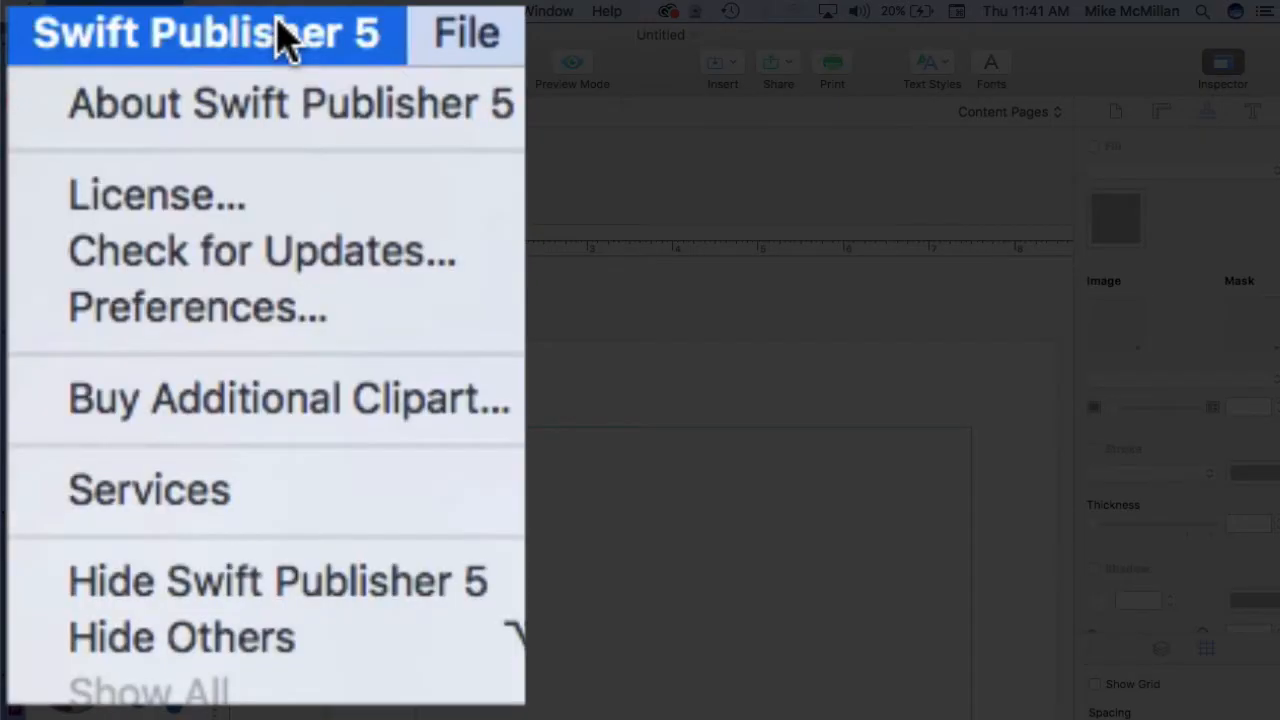
pyautogui.click(283, 306)
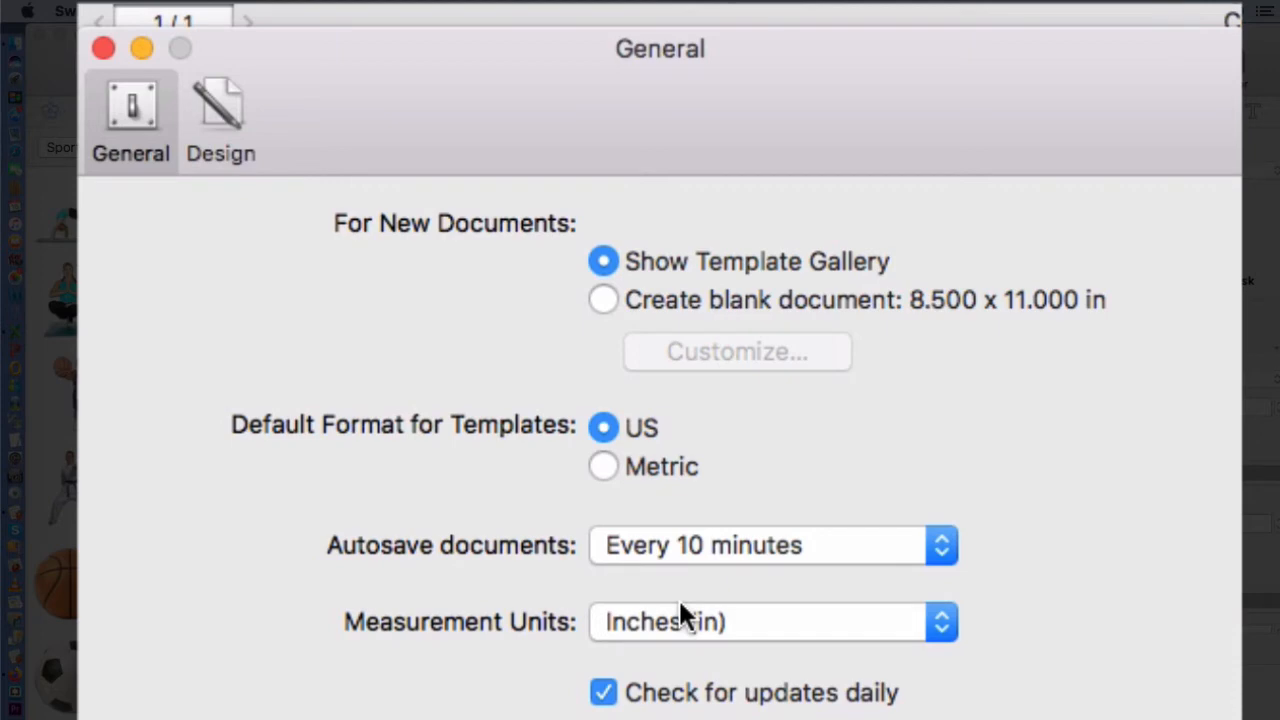
pyautogui.click(715, 545)
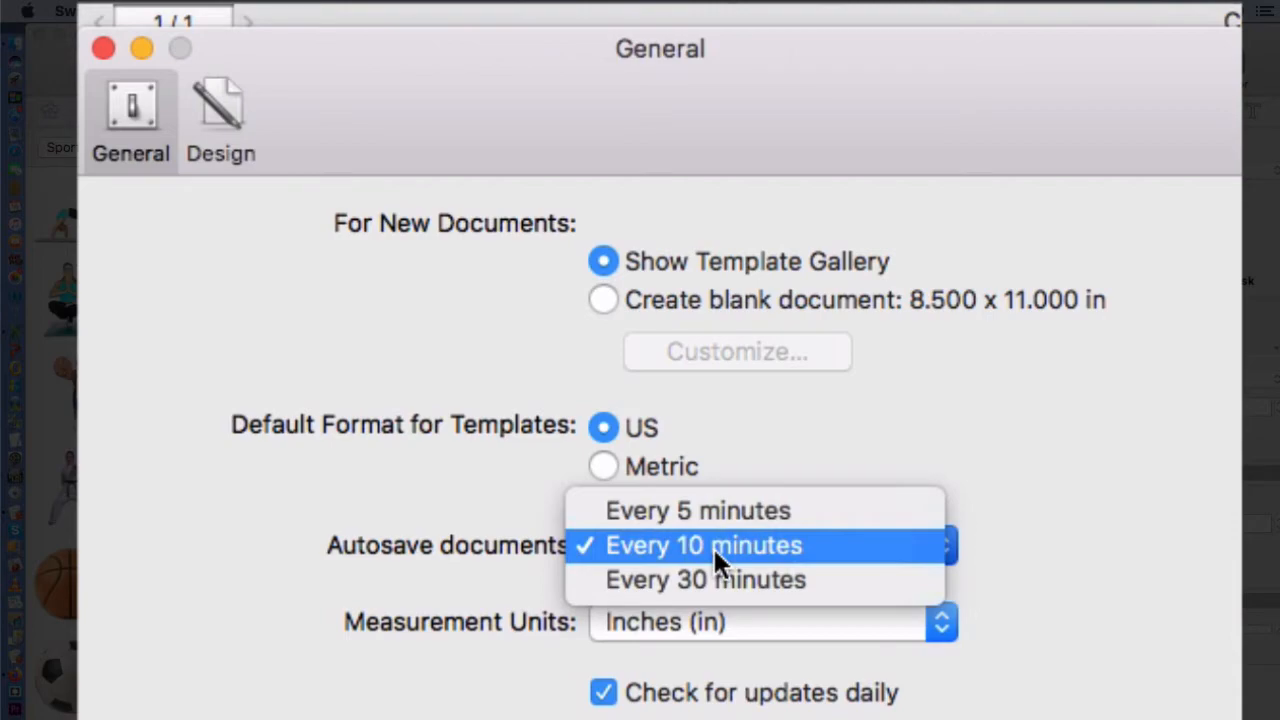
pyautogui.click(714, 549)
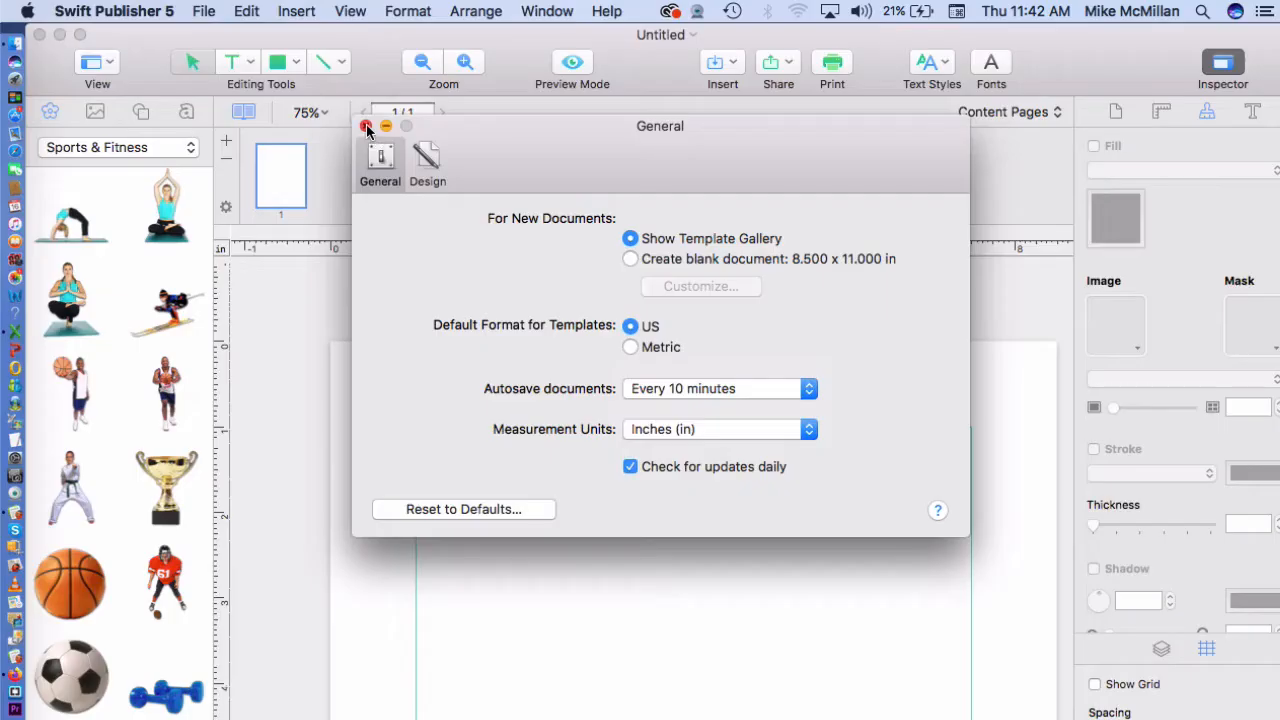
pyautogui.click(103, 48)
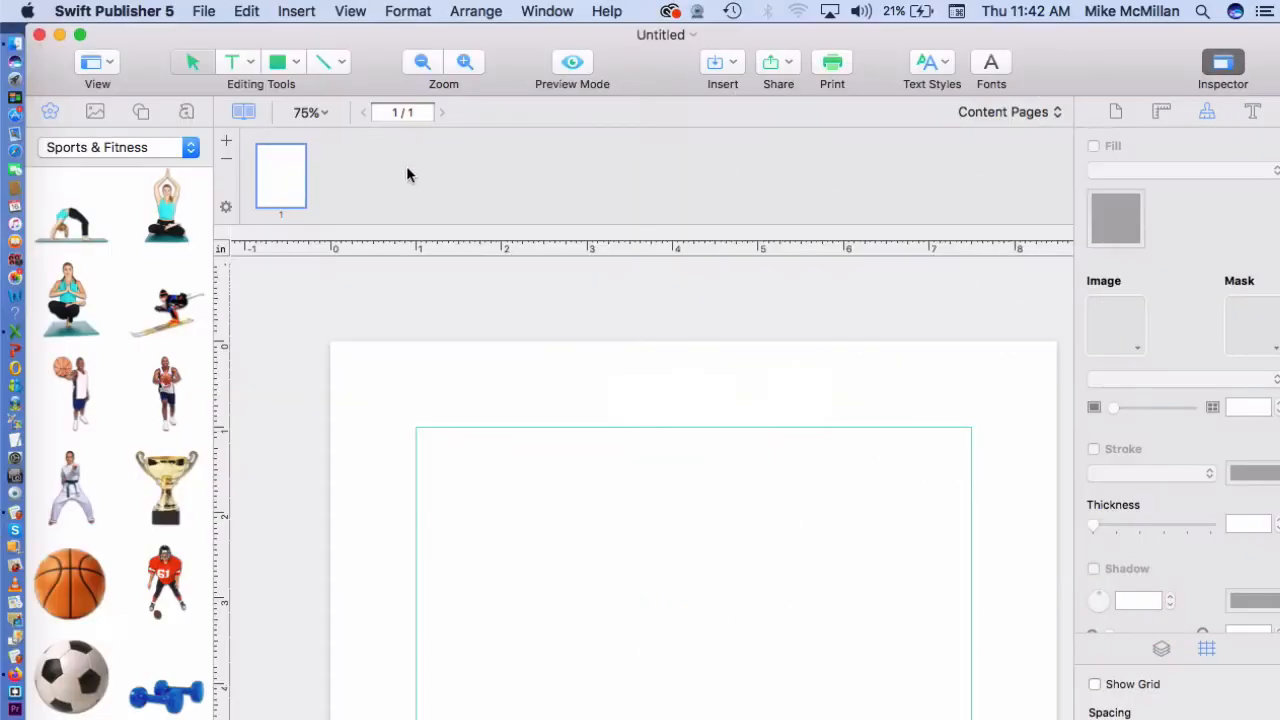
# Step: View the page at smaller and larger magnifications, finishing at 75% zoom
pyautogui.click(420, 65)
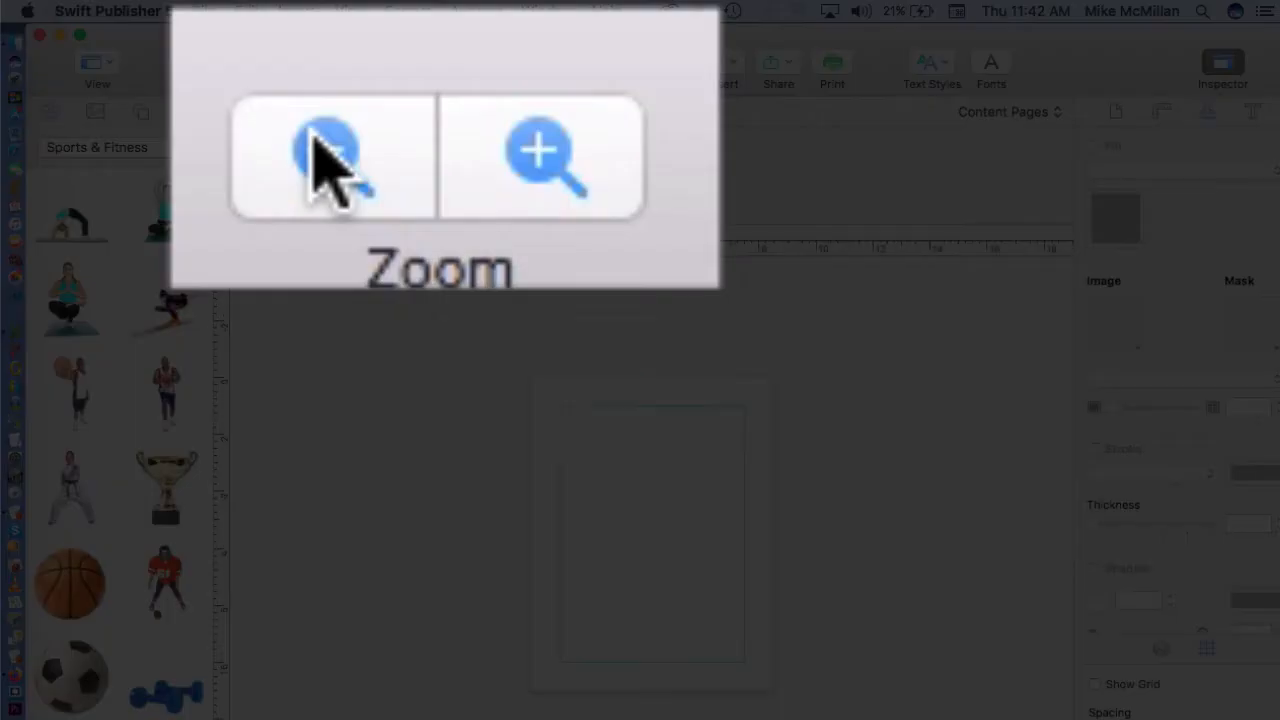
pyautogui.click(450, 65)
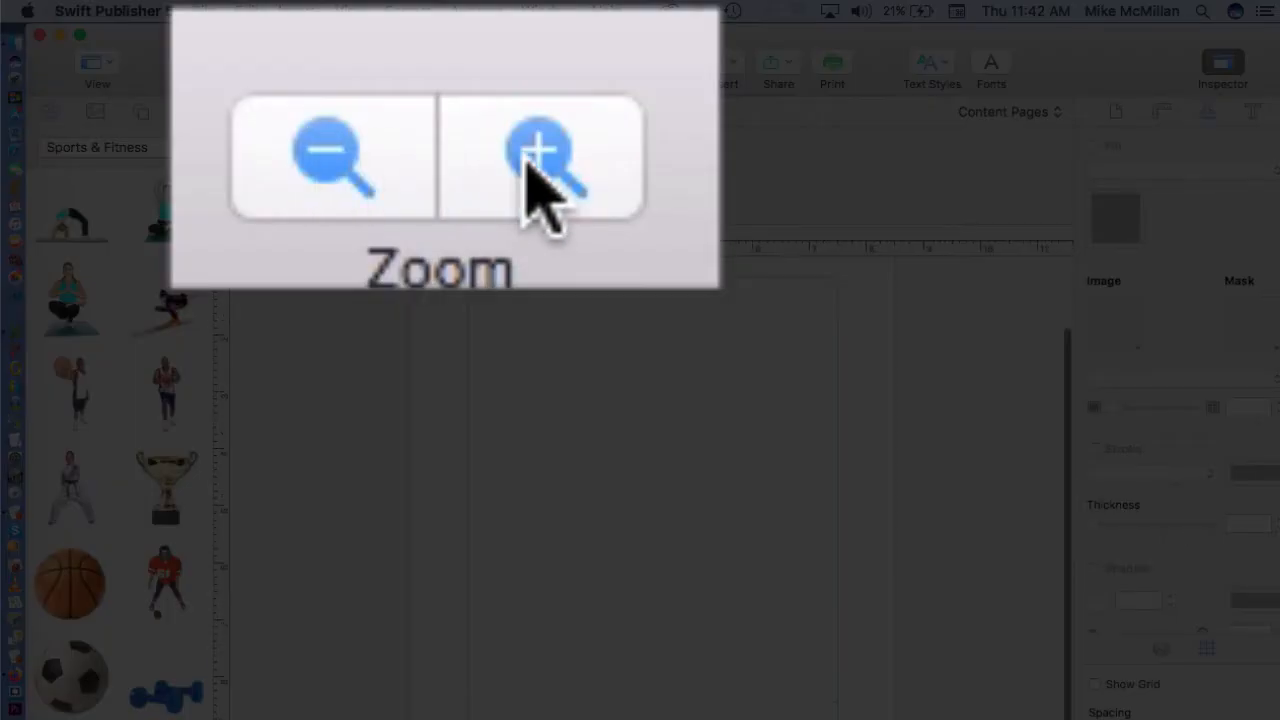
pyautogui.click(527, 162)
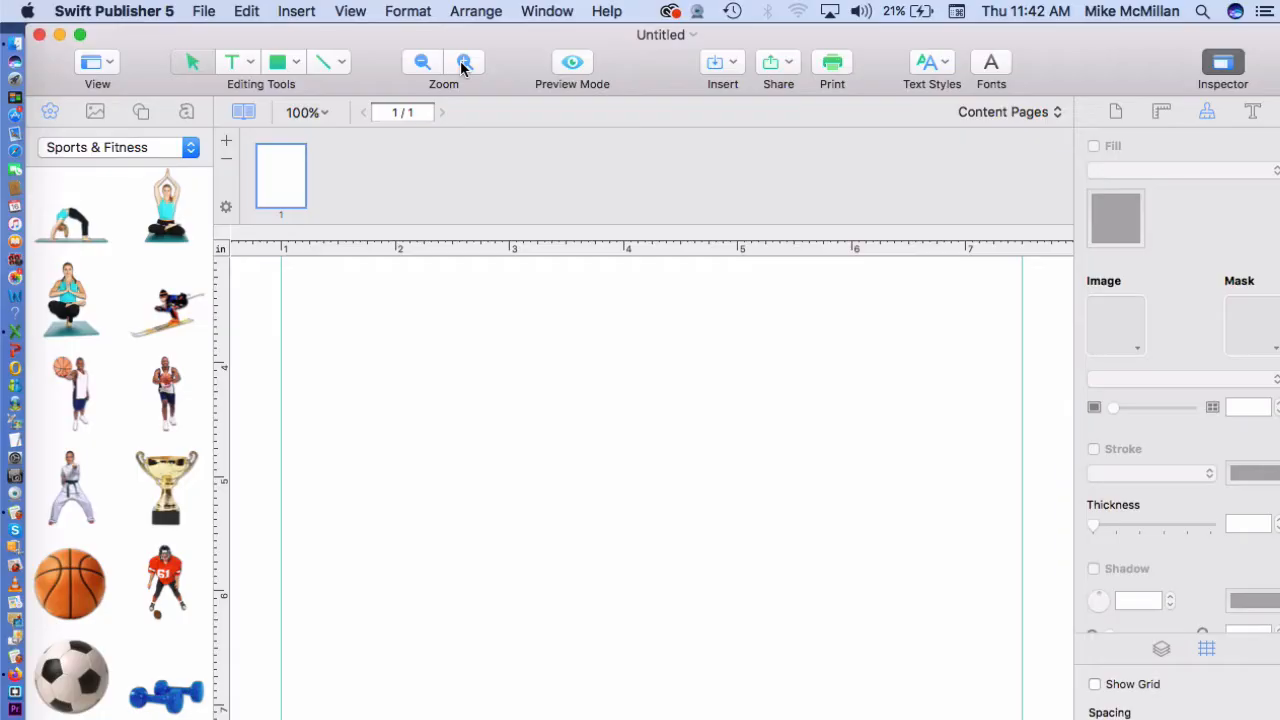
pyautogui.click(420, 62)
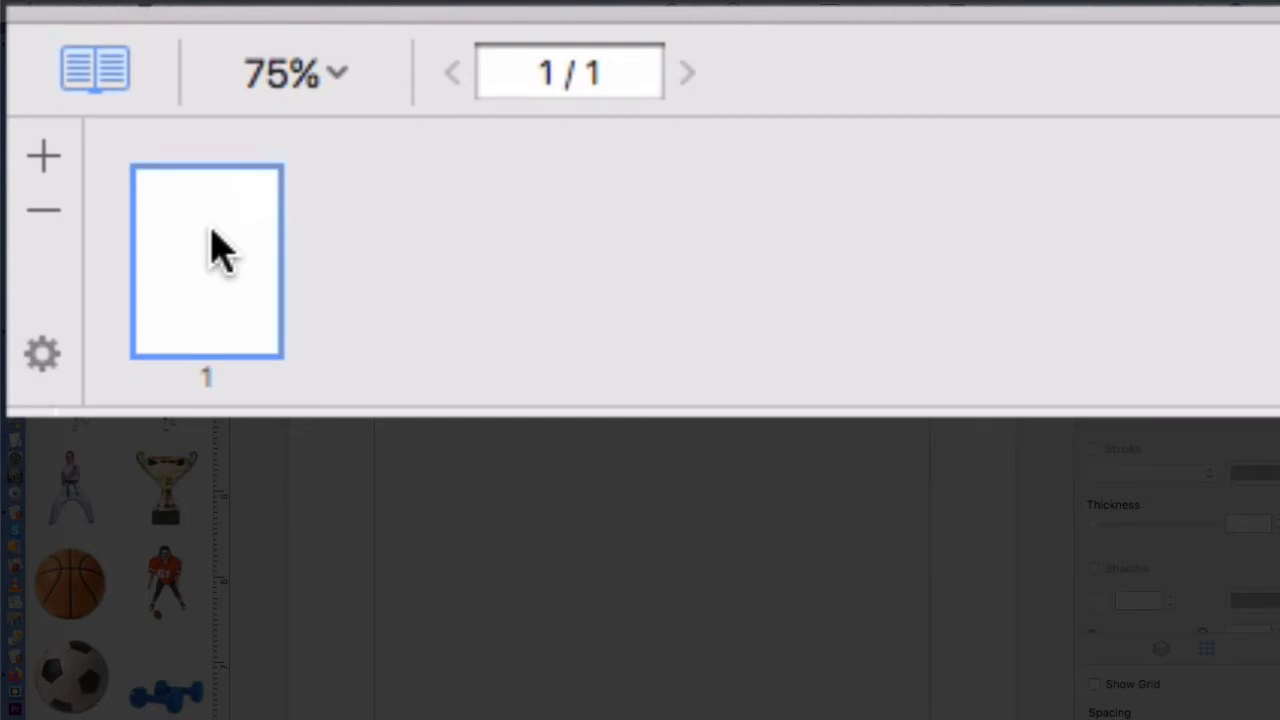
# Step: Add four blank pages after page 1
pyautogui.click(47, 158)
pyautogui.click(47, 158)
pyautogui.click(47, 158)
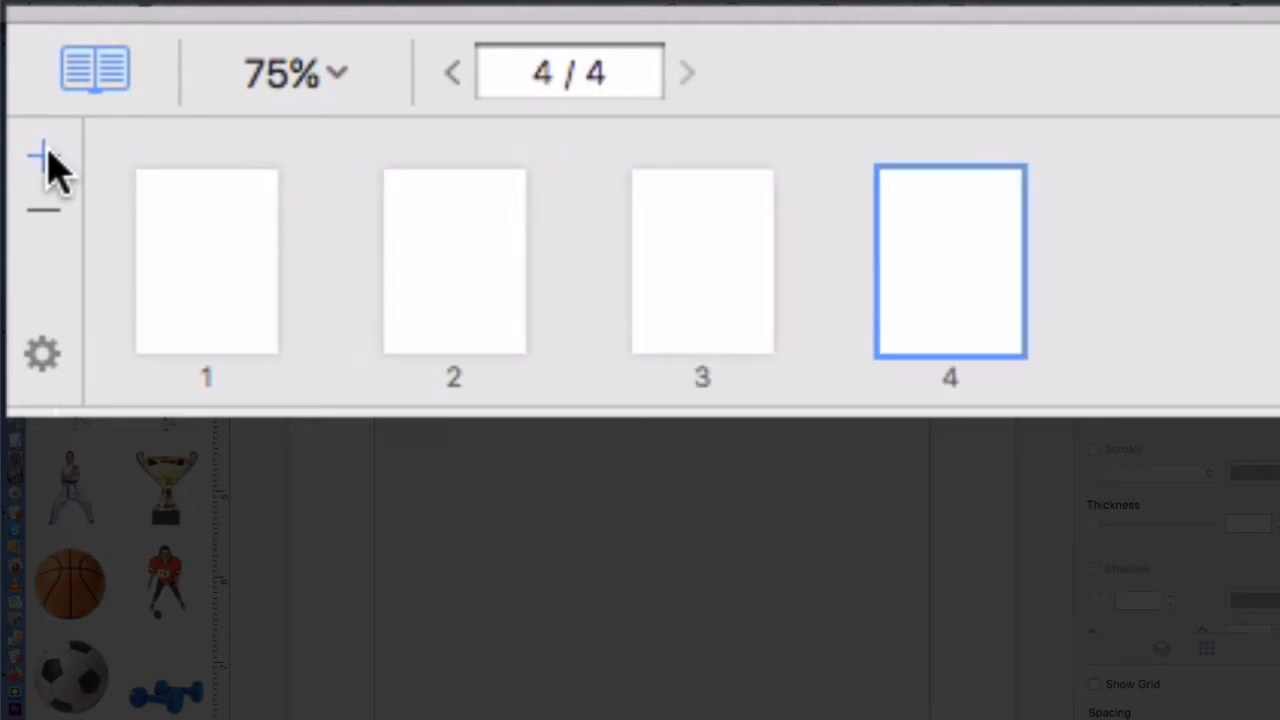
pyautogui.click(47, 158)
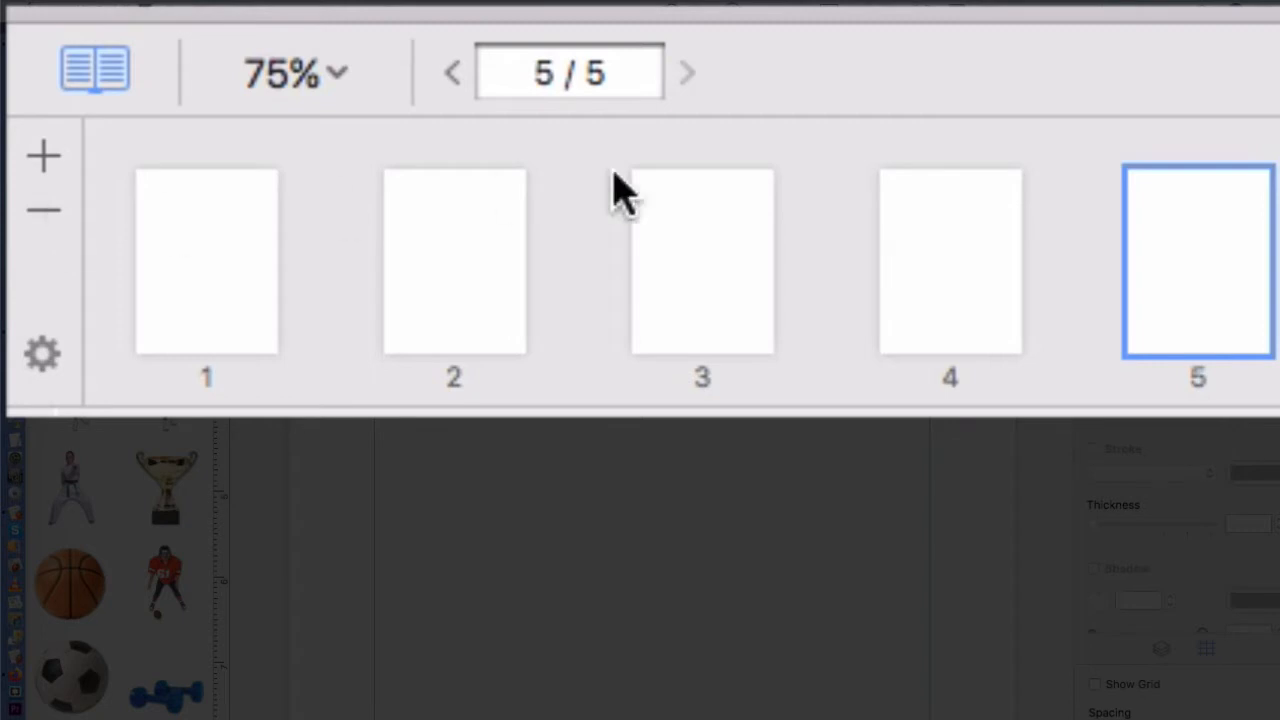
# Step: Delete the four added pages so only page 1 is left
pyautogui.click(50, 216)
pyautogui.click(50, 216)
pyautogui.click(50, 216)
pyautogui.click(50, 216)
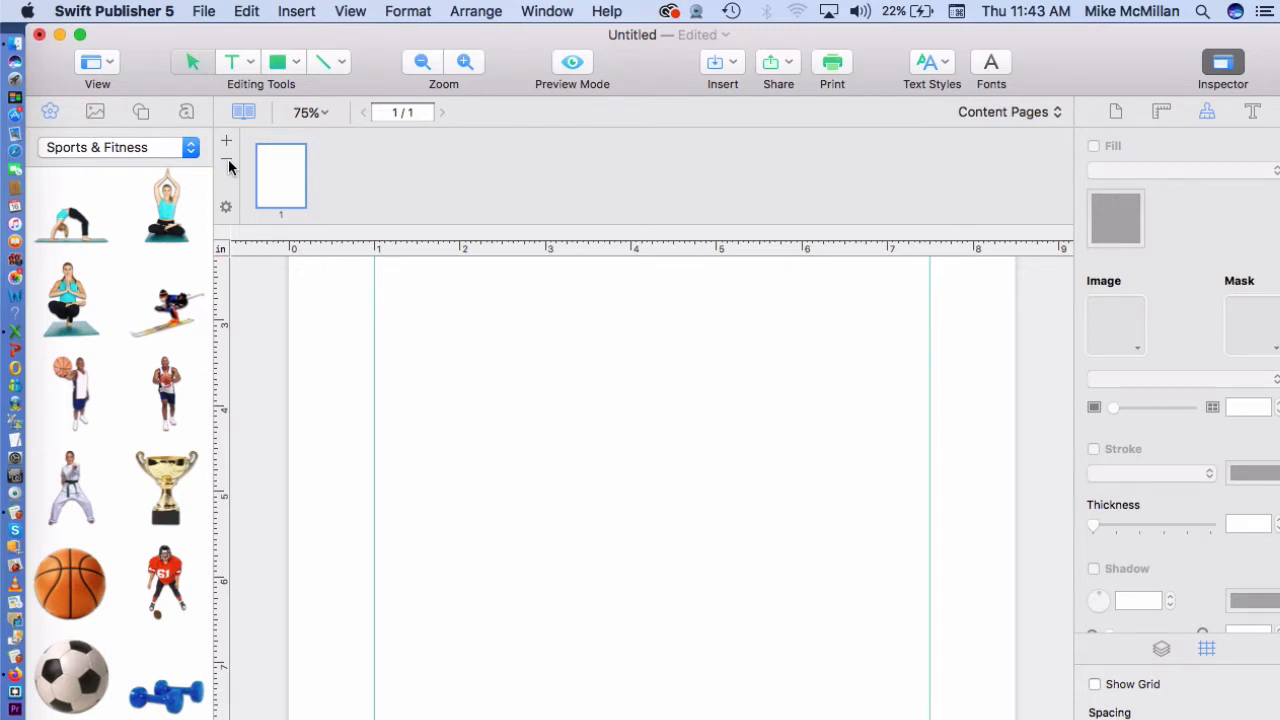
# Step: Place the seated yoga woman with raised arms higher on page 1, and the red-jersey football player on a new second page
pyautogui.doubleClick(168, 215)
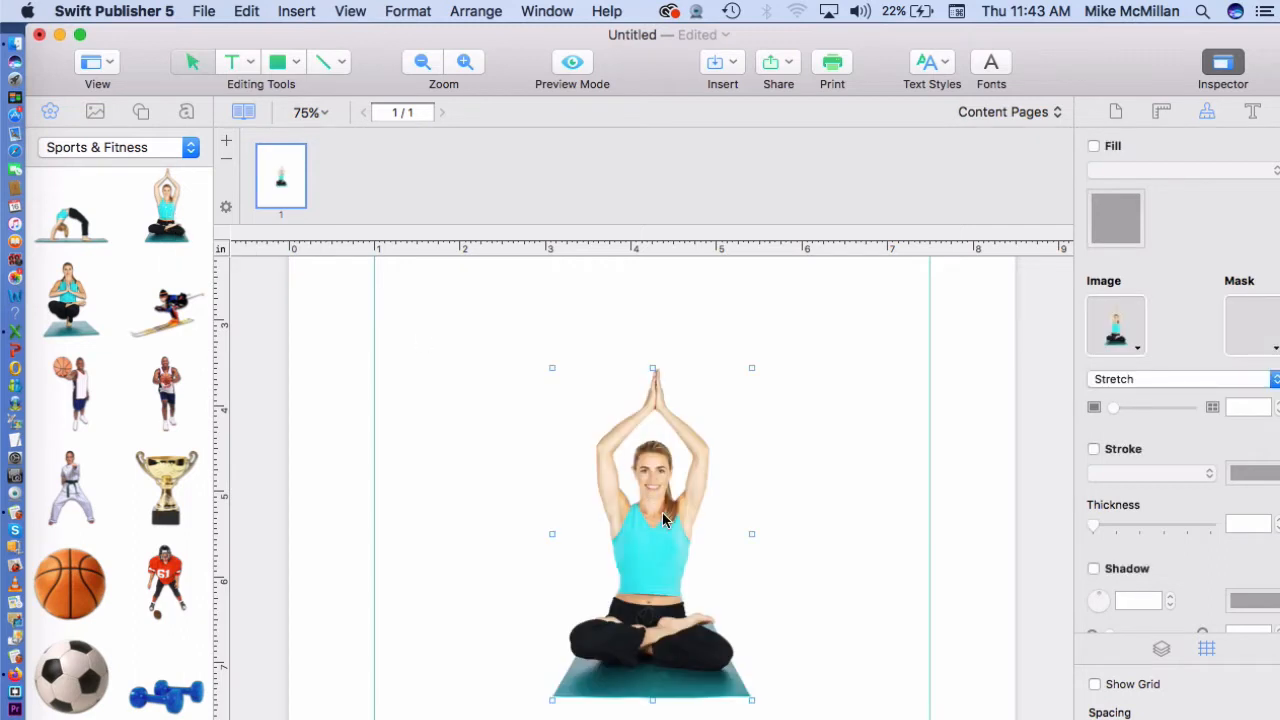
pyautogui.moveTo(667, 524); pyautogui.dragTo(642, 459)
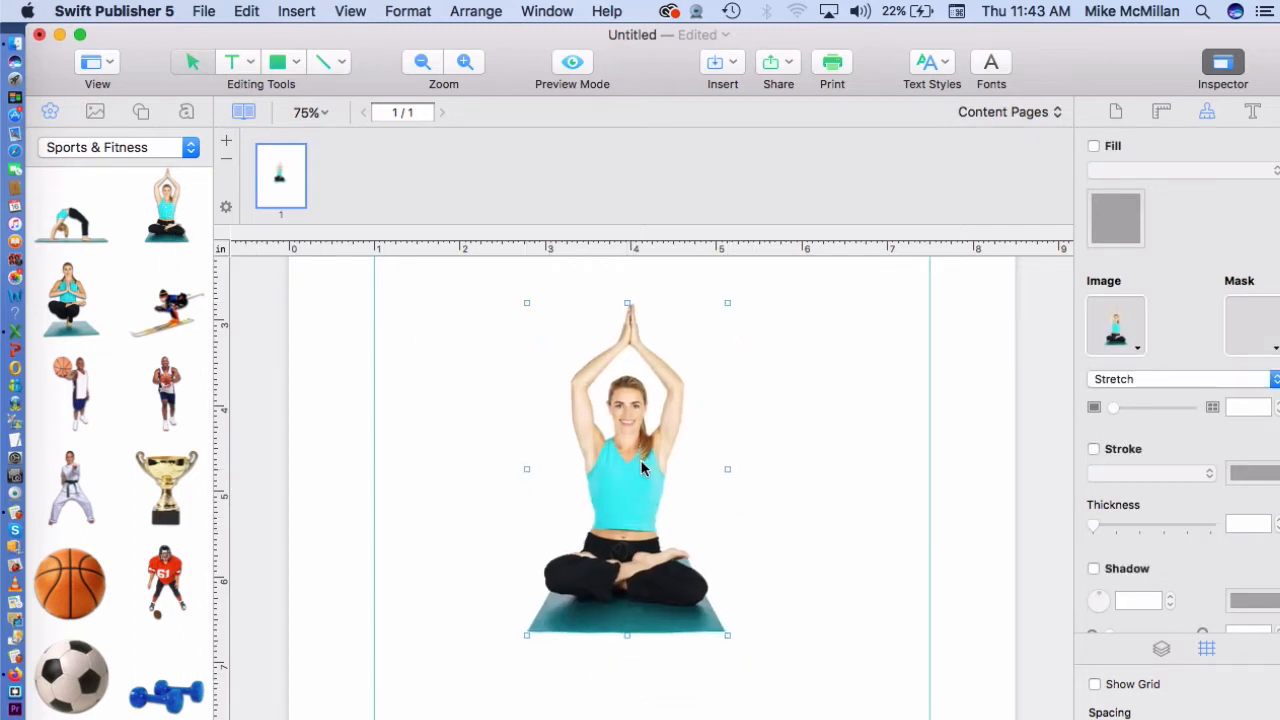
pyautogui.click(227, 143)
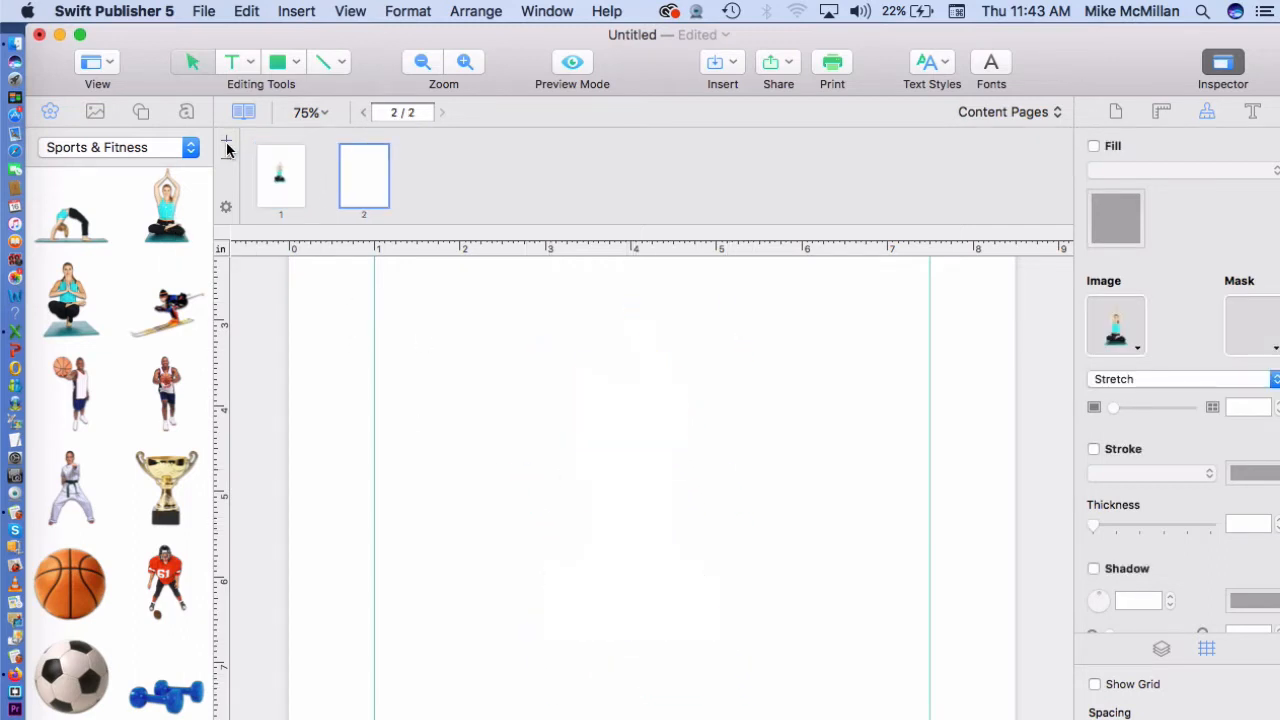
pyautogui.doubleClick(168, 576)
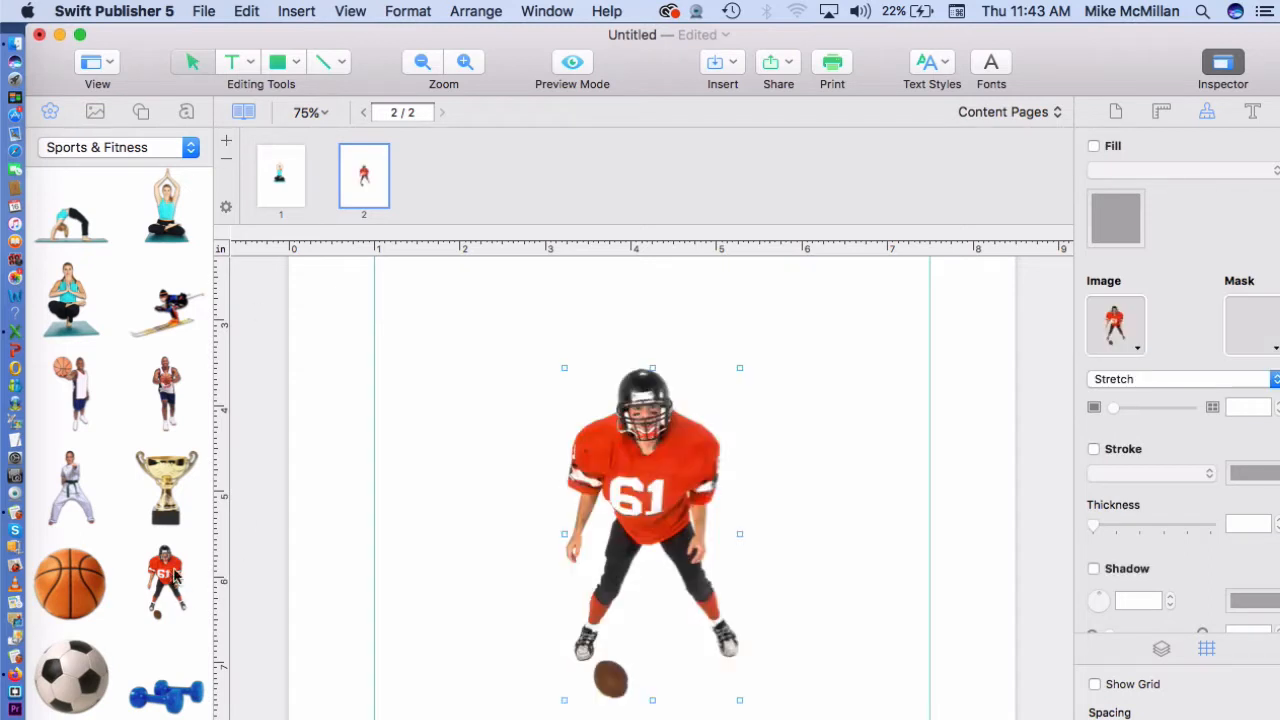
# Step: Add a third page and place the lying brown dog from the Pets clipart collection on it
pyautogui.click(226, 142)
pyautogui.click(166, 150)
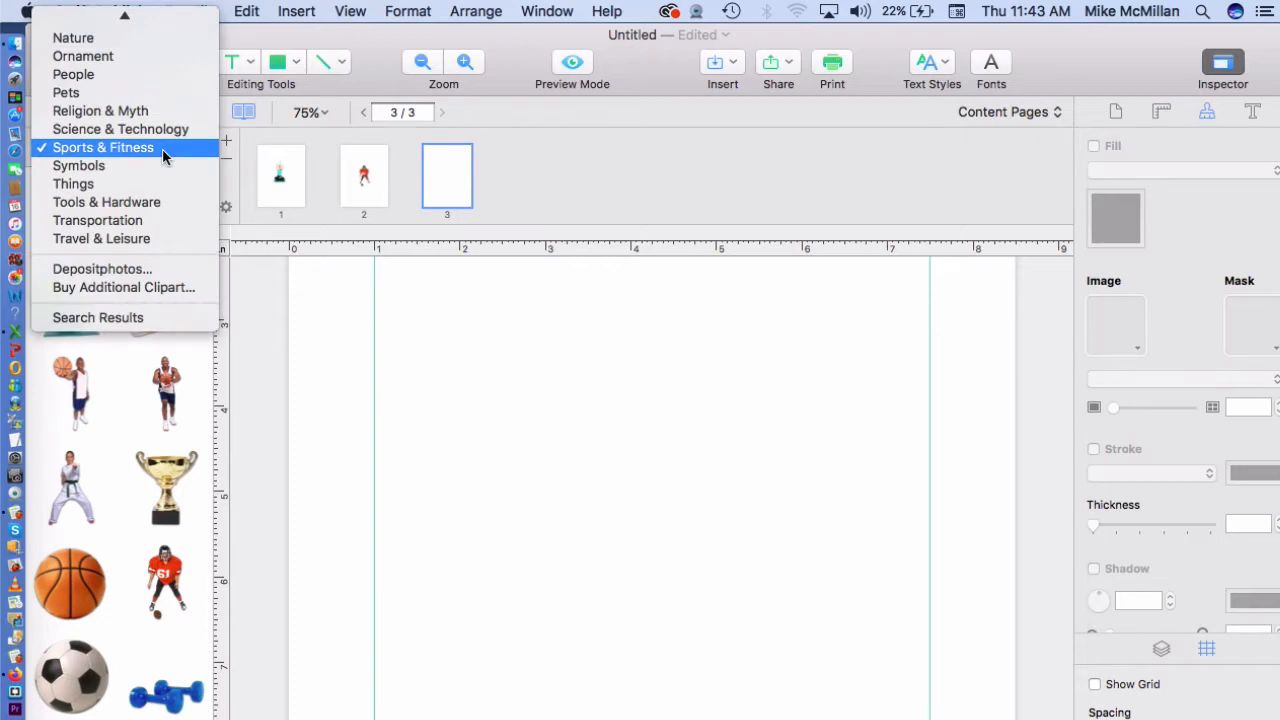
pyautogui.click(84, 96)
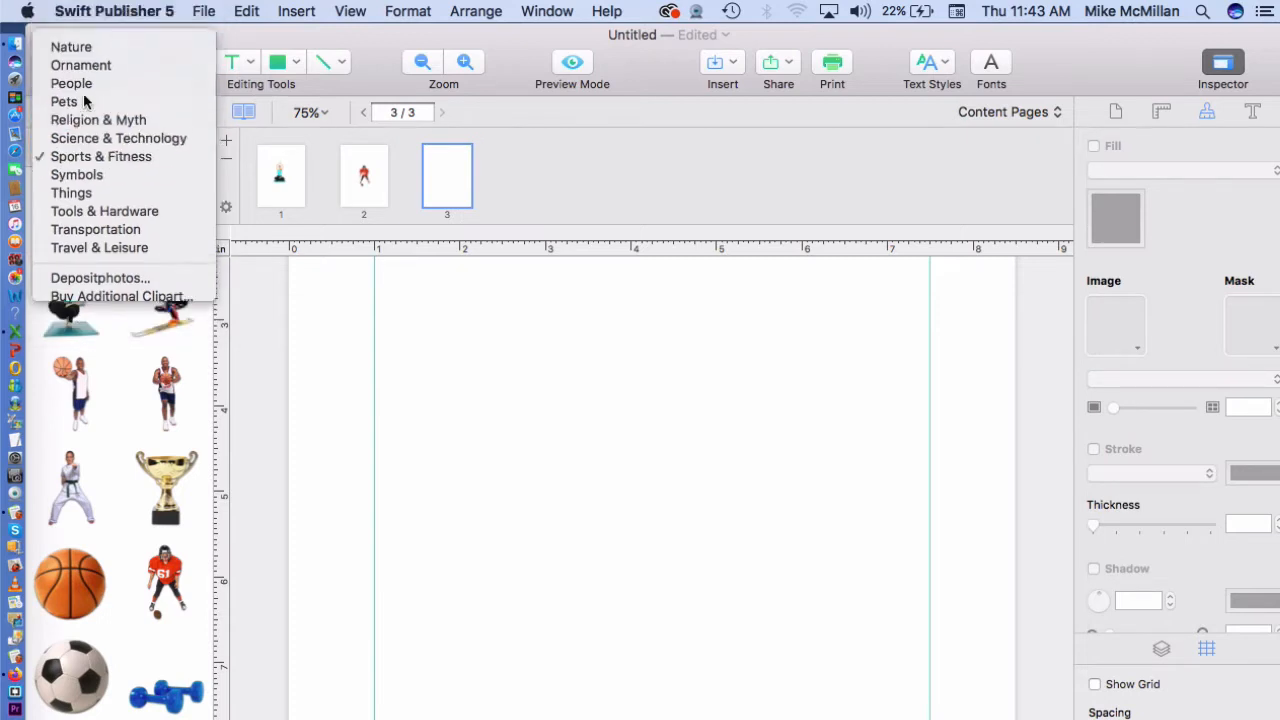
pyautogui.doubleClick(172, 490)
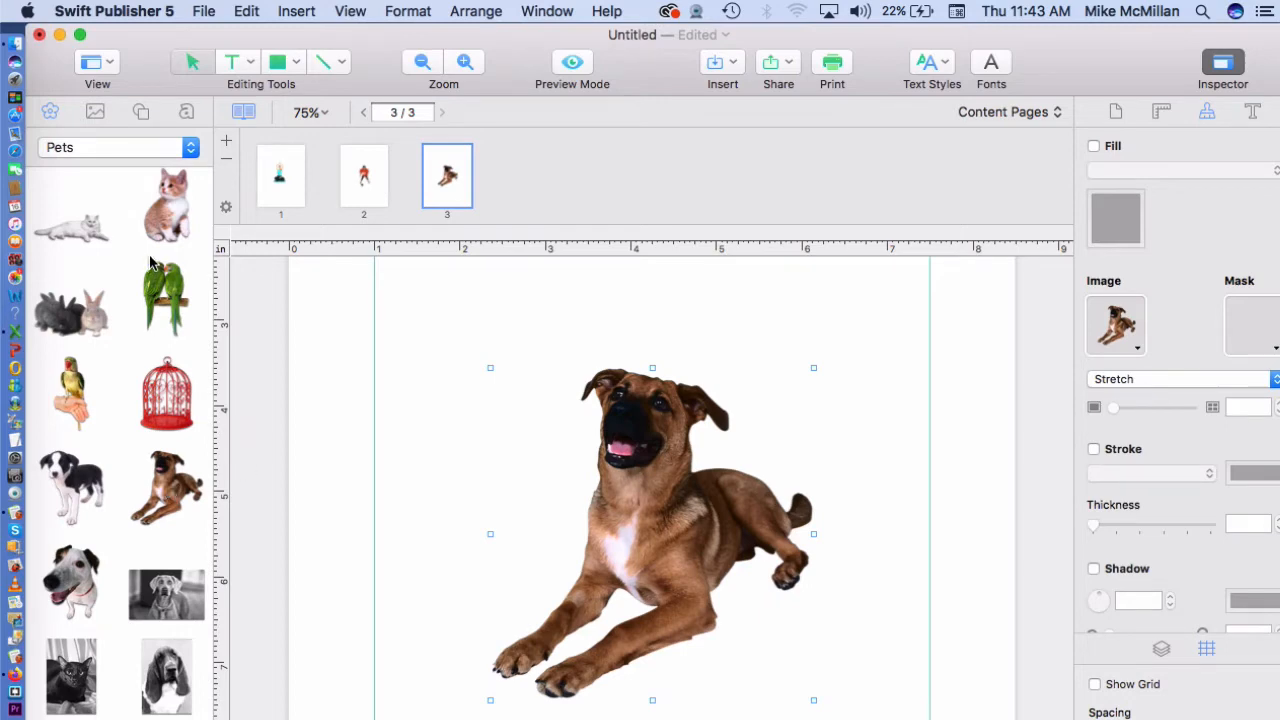
# Step: Add a fourth page and place the clipart of the parrot perched on a hand on it
pyautogui.click(227, 142)
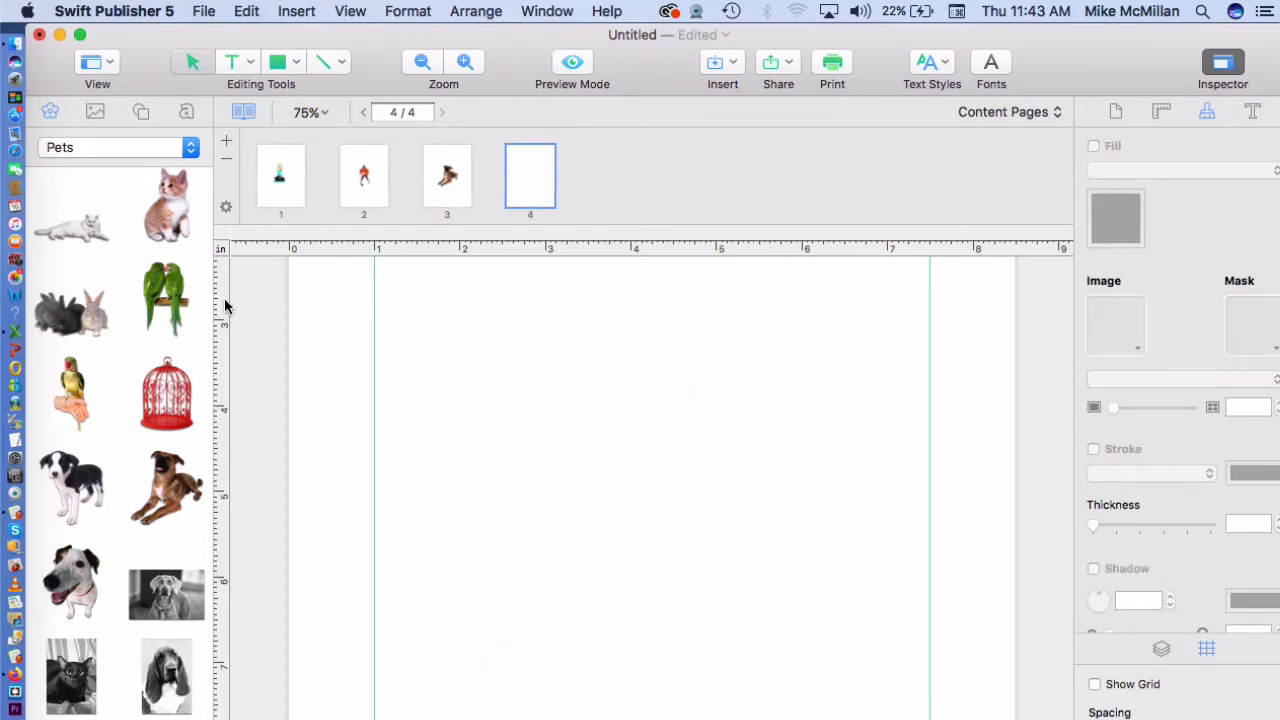
pyautogui.doubleClick(68, 395)
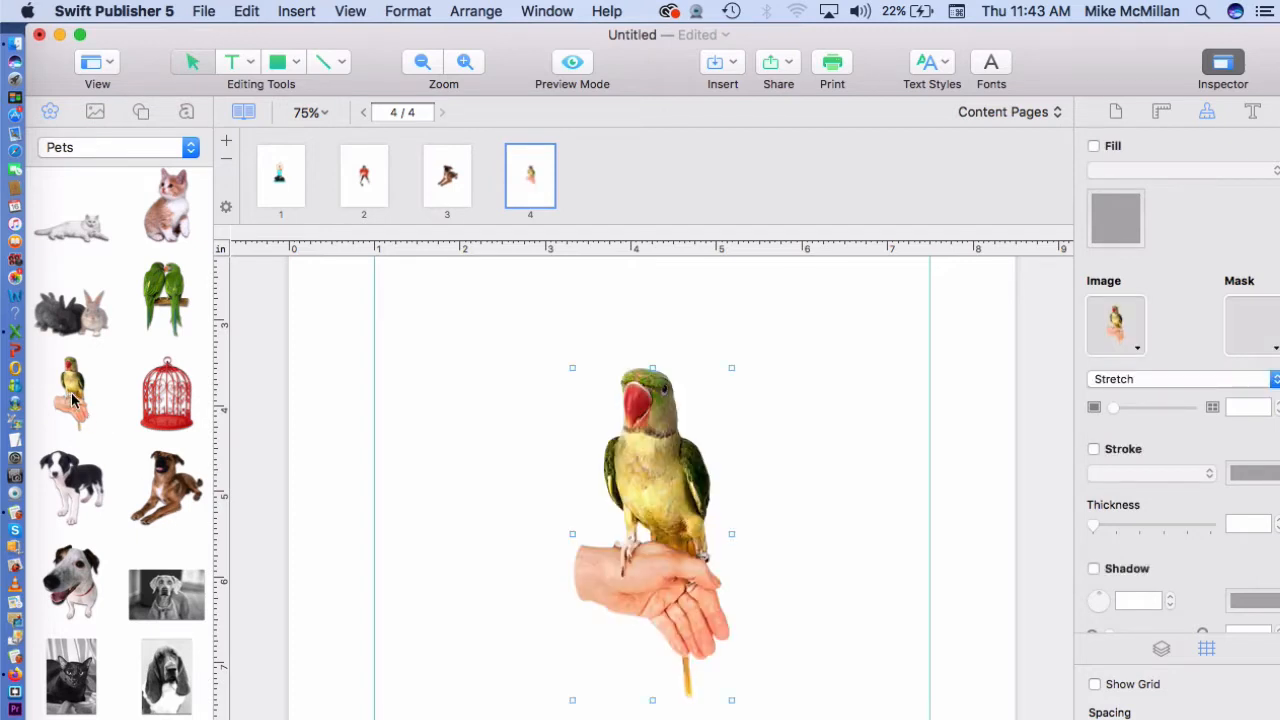
pyautogui.click(431, 512)
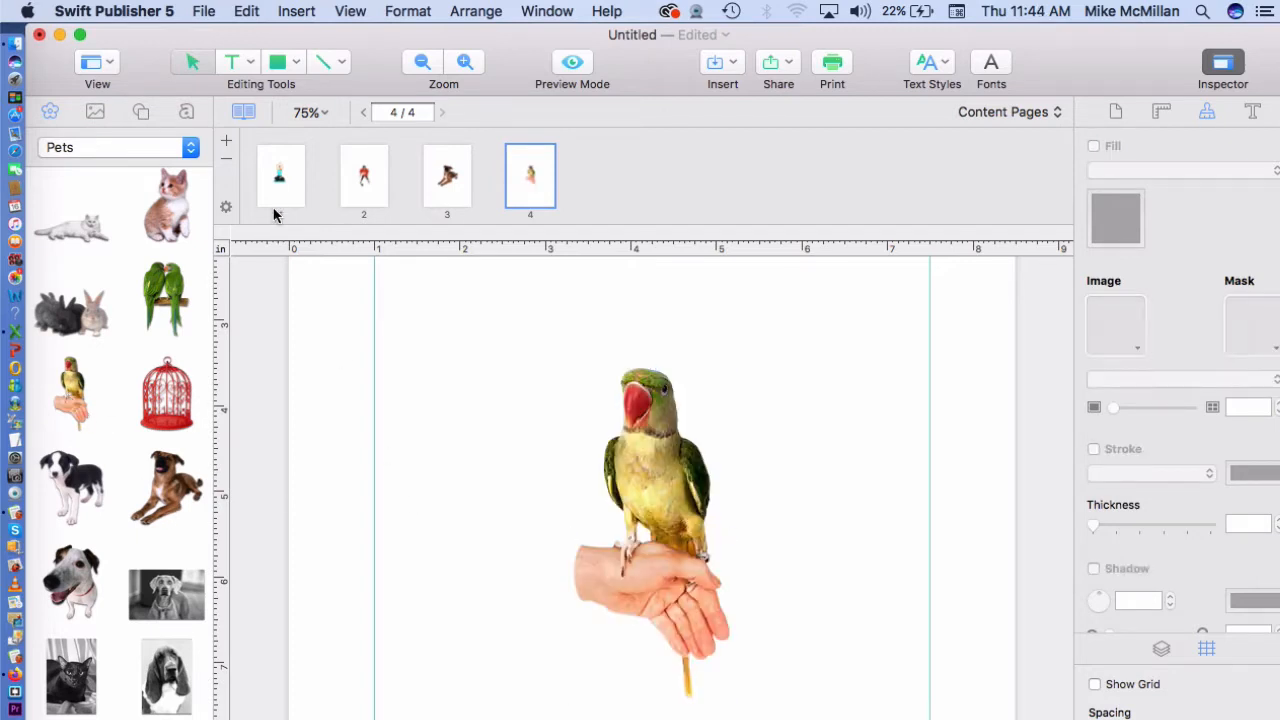
# Step: Reorder the pages by moving the parrot page directly after page 1, and the football player page ahead of the parrot page
pyautogui.click(296, 165)
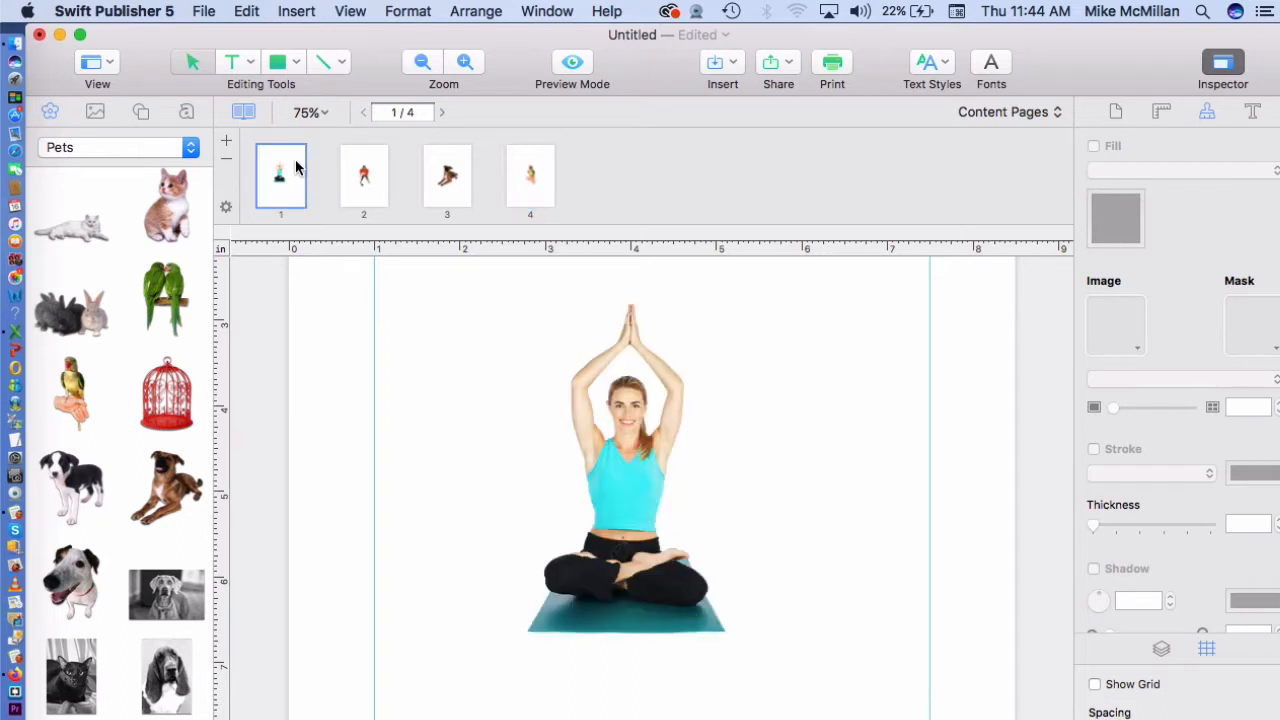
pyautogui.click(366, 170)
pyautogui.click(453, 171)
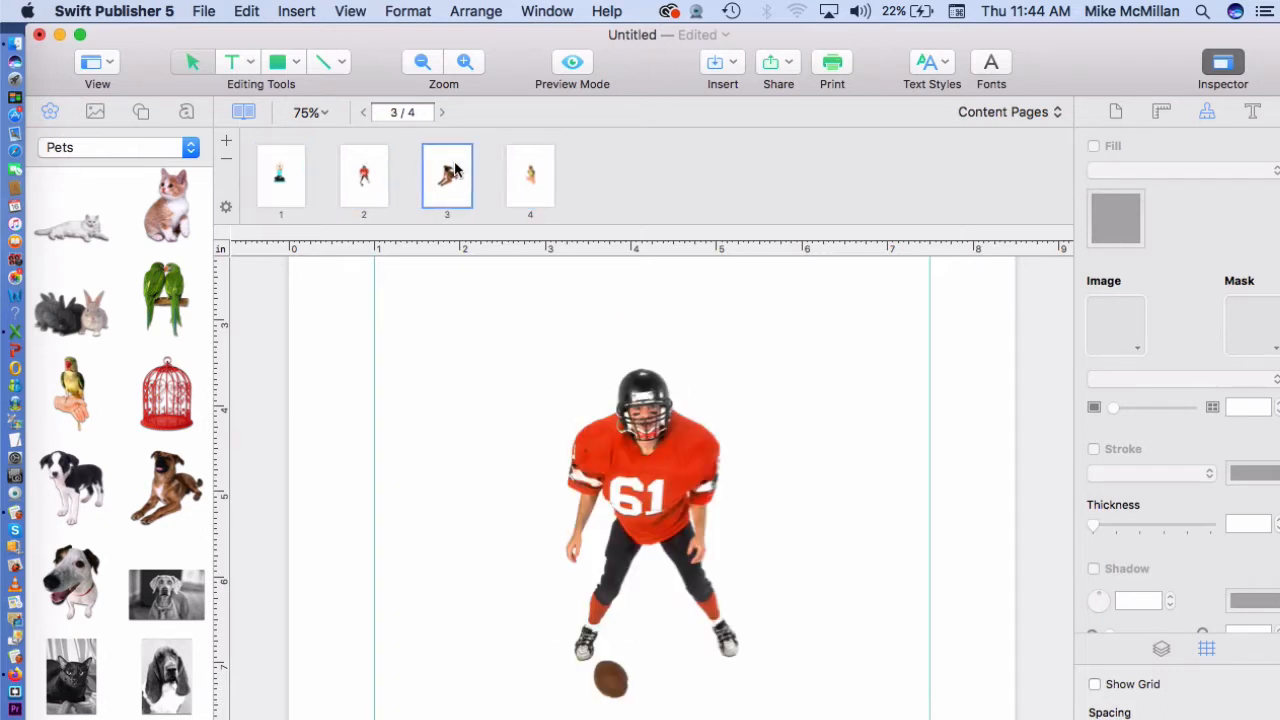
pyautogui.click(528, 174)
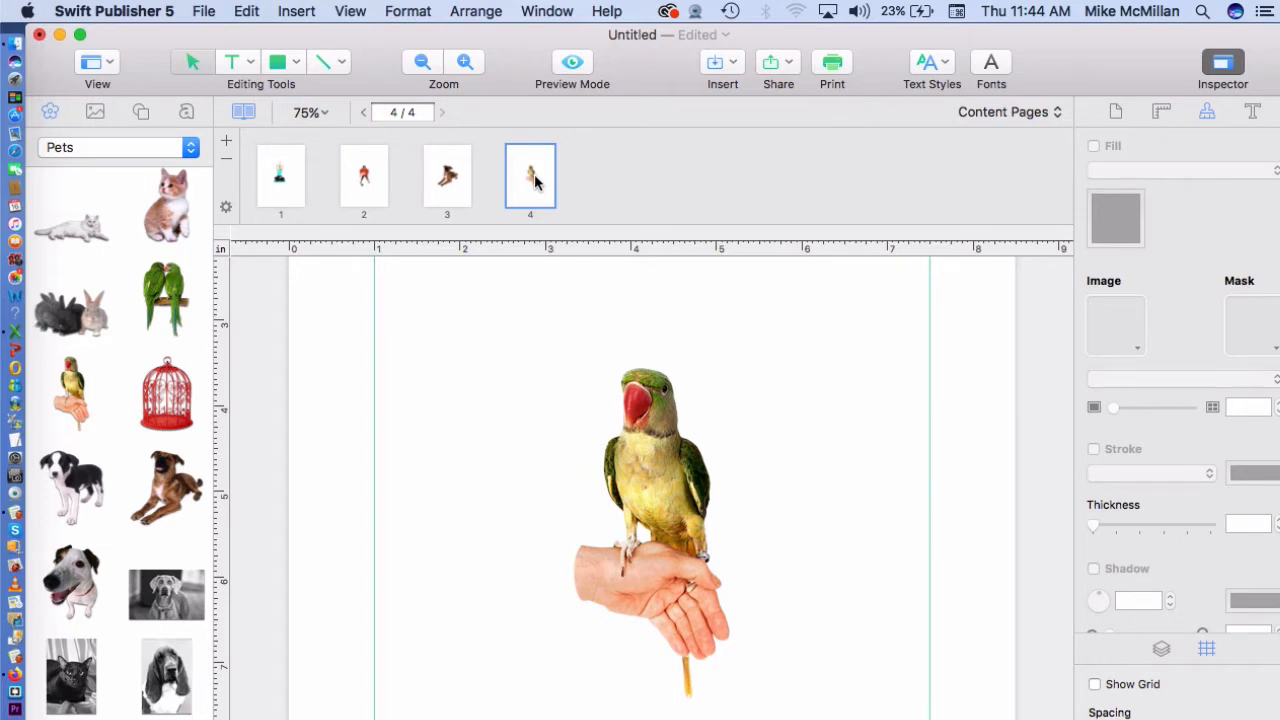
pyautogui.moveTo(531, 178); pyautogui.dragTo(326, 176)
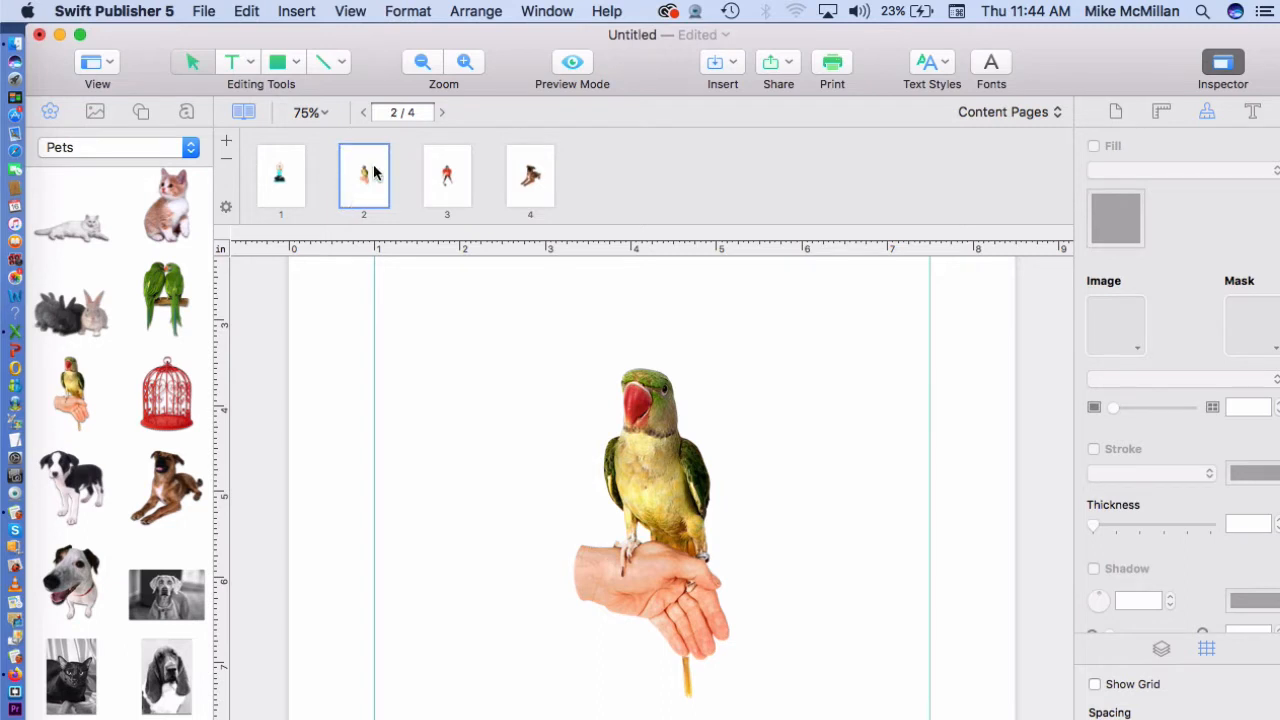
pyautogui.click(534, 177)
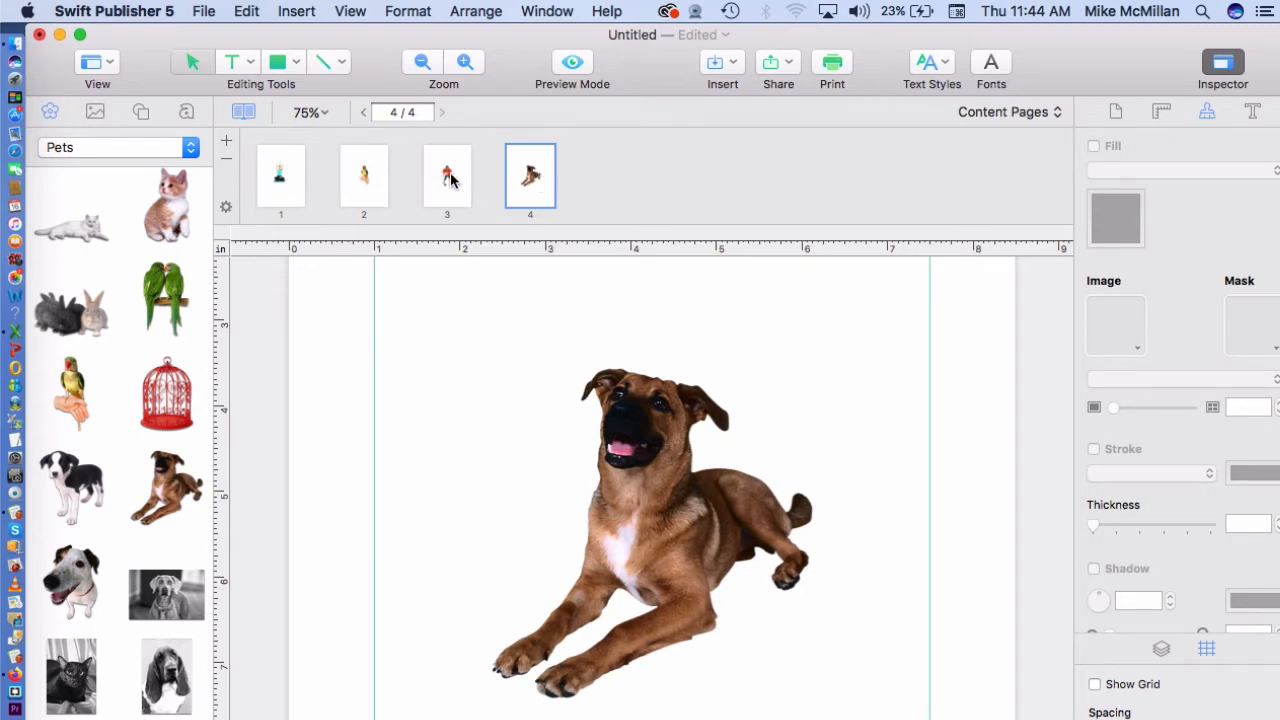
pyautogui.moveTo(450, 178); pyautogui.dragTo(300, 178)
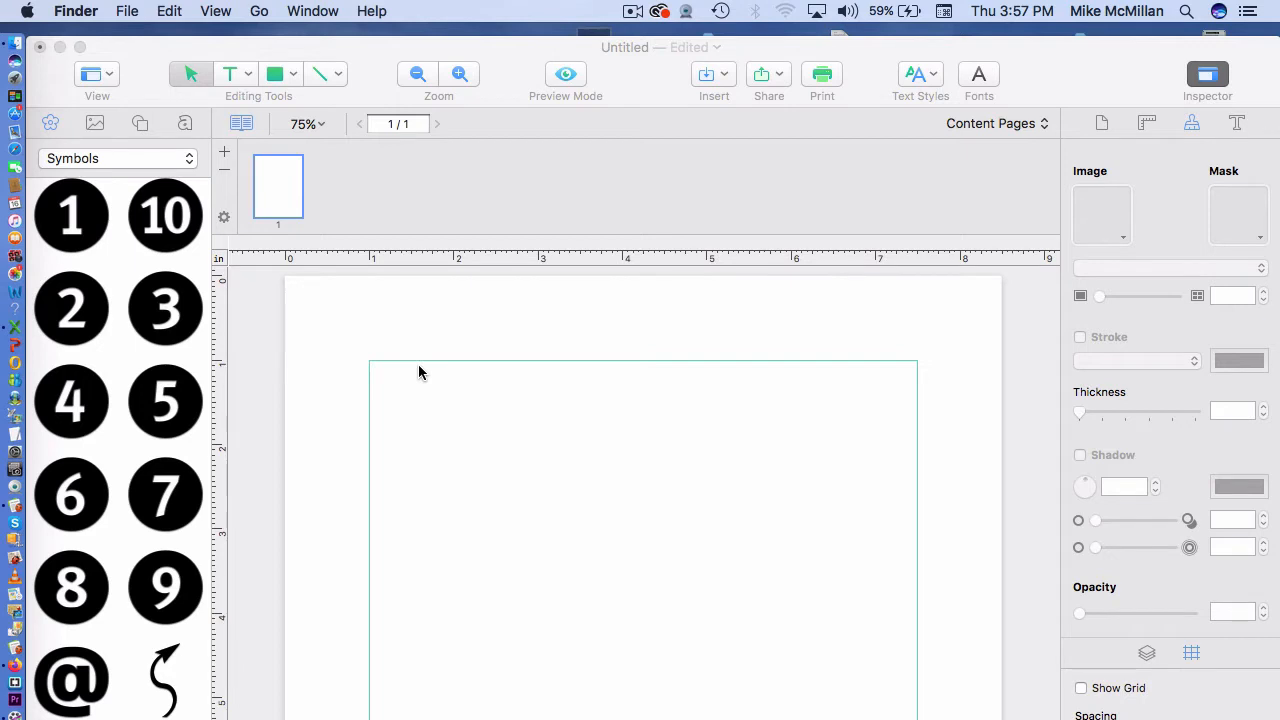
# Step: Insert a text box on the blank page, move it nearer the upper-left margin corner, and enter "ibuybyuuytctycr" in it
pyautogui.click(418, 184)
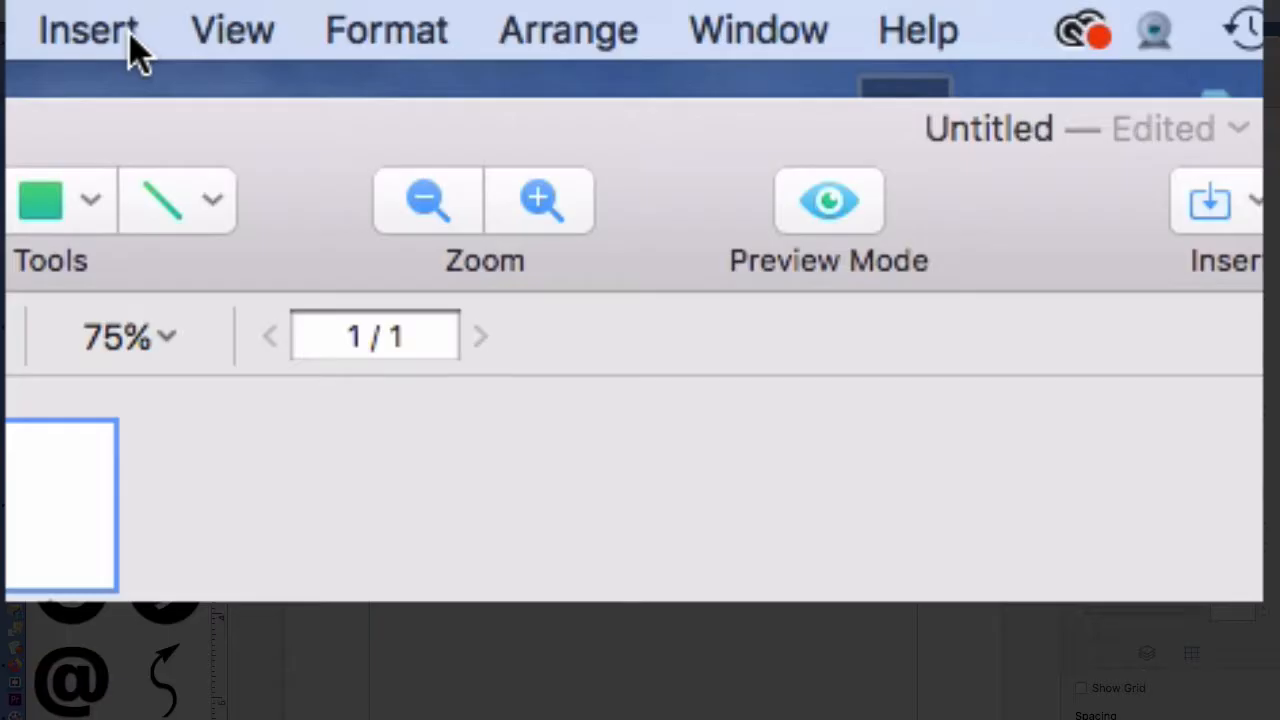
pyautogui.click(306, 14)
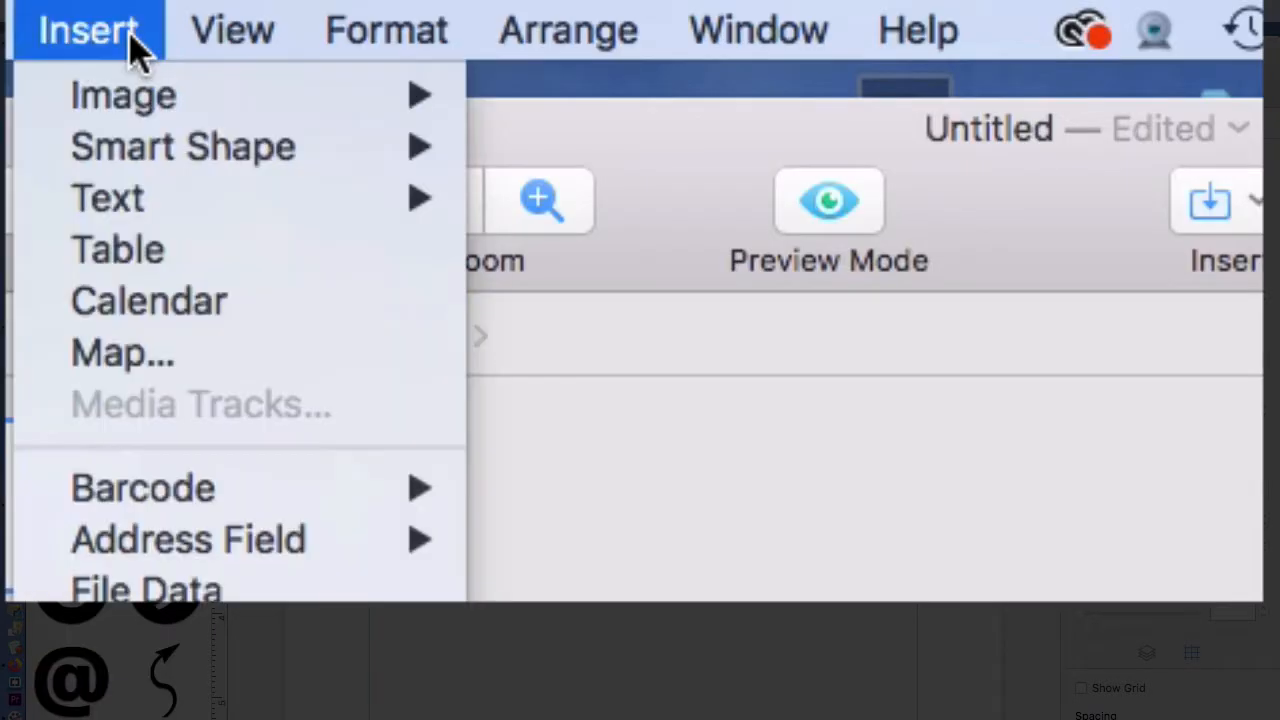
pyautogui.moveTo(129, 209)
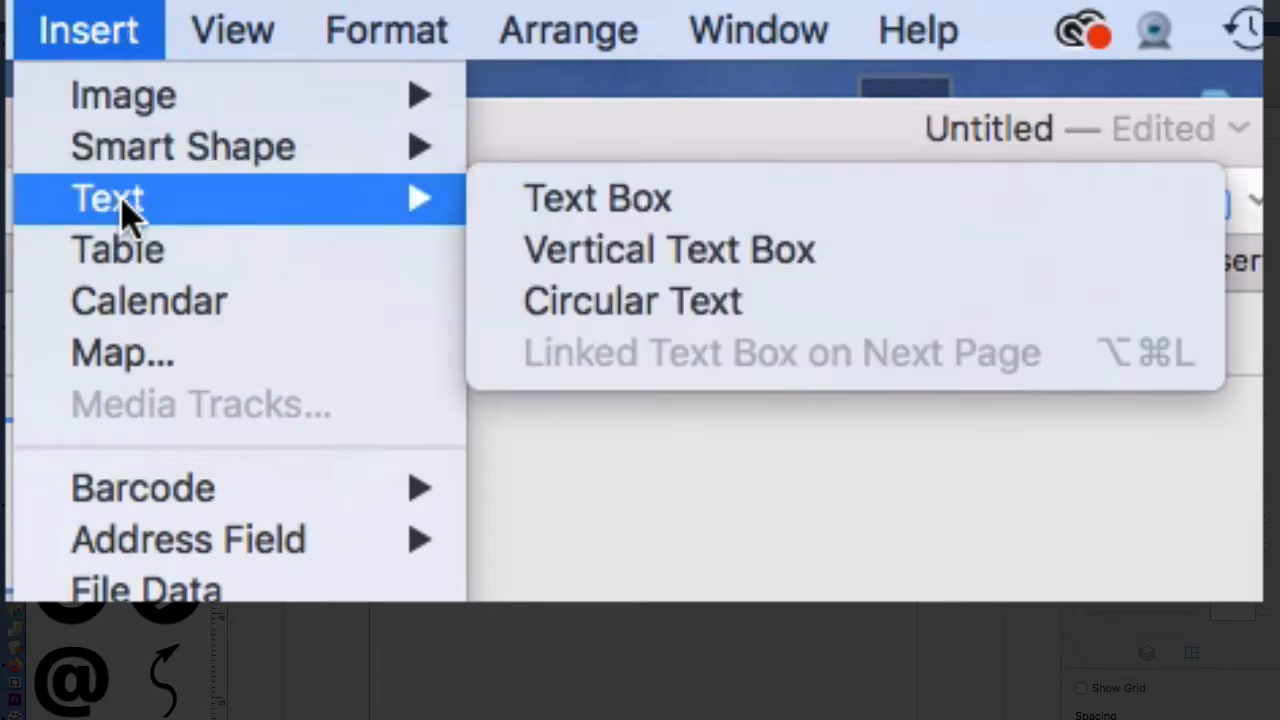
pyautogui.click(575, 205)
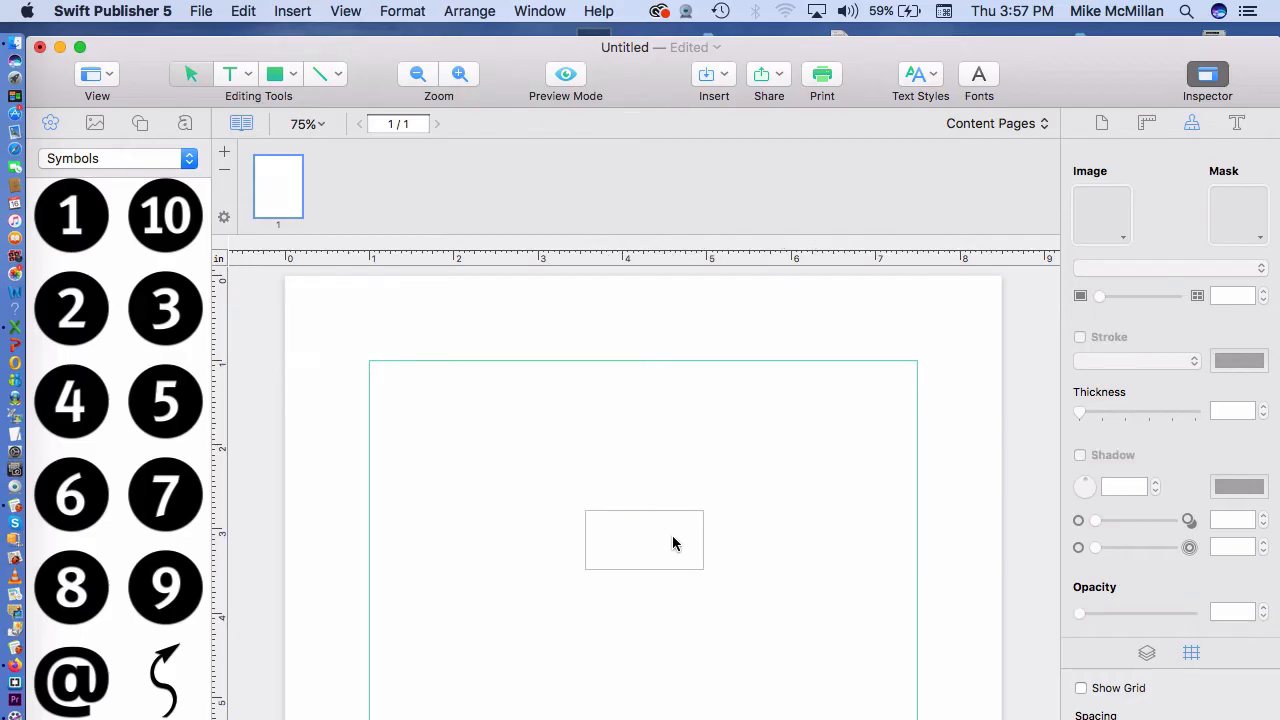
pyautogui.click(665, 543)
pyautogui.moveTo(665, 543); pyautogui.dragTo(548, 465)
pyautogui.doubleClick(548, 465)
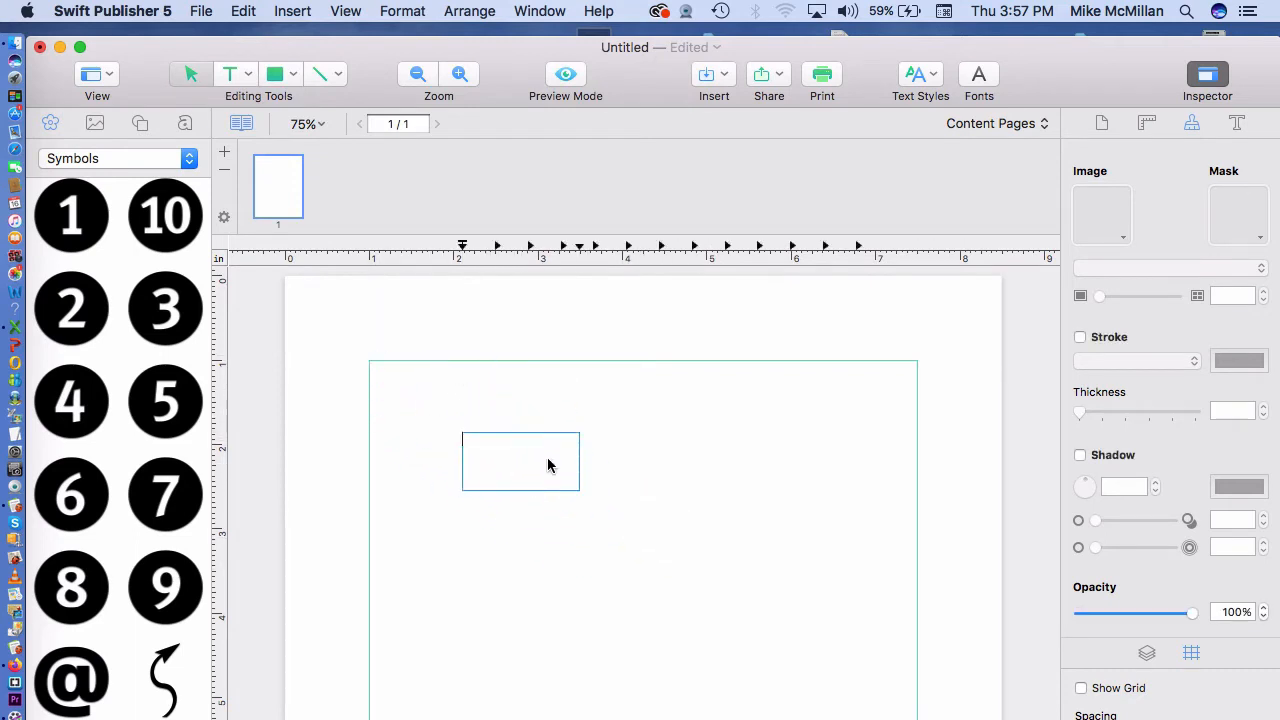
pyautogui.write('ibuybyuuytctycr')
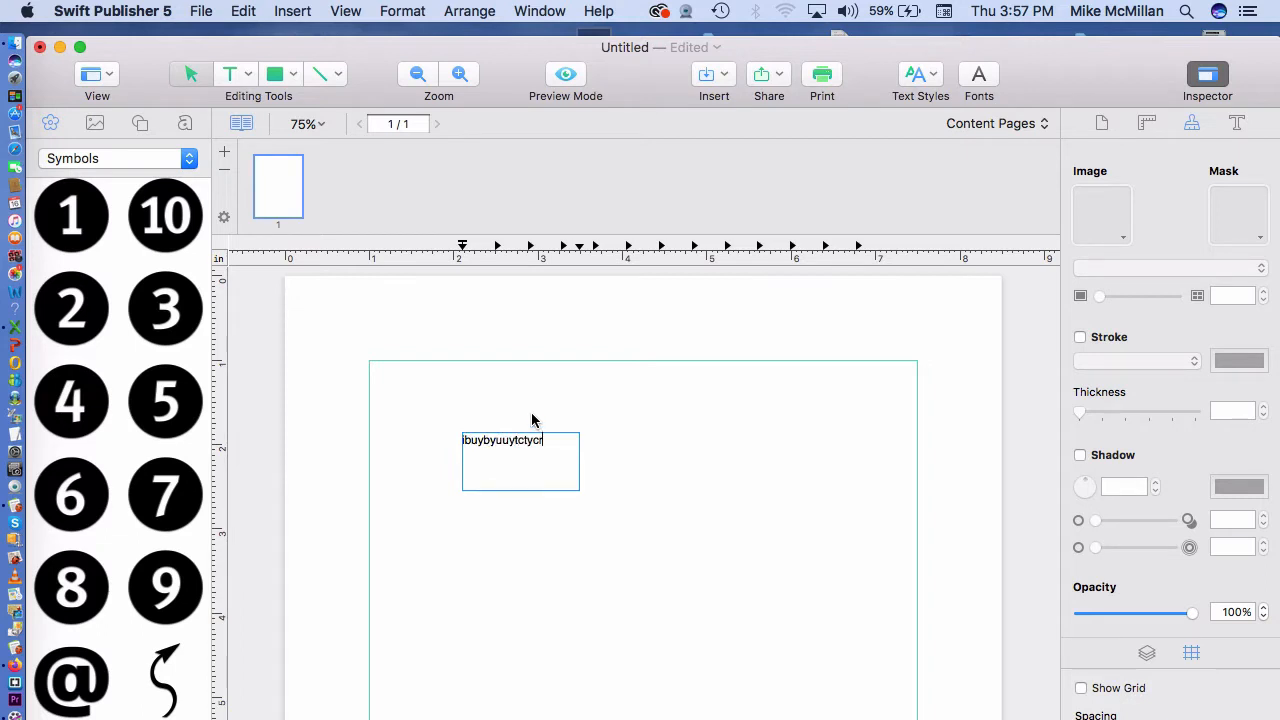
pyautogui.click(529, 420)
# Step: Enlarge the text box to about 5.2 in wide and 2.6 in tall, keeping its upper-left corner in place
pyautogui.click(523, 446)
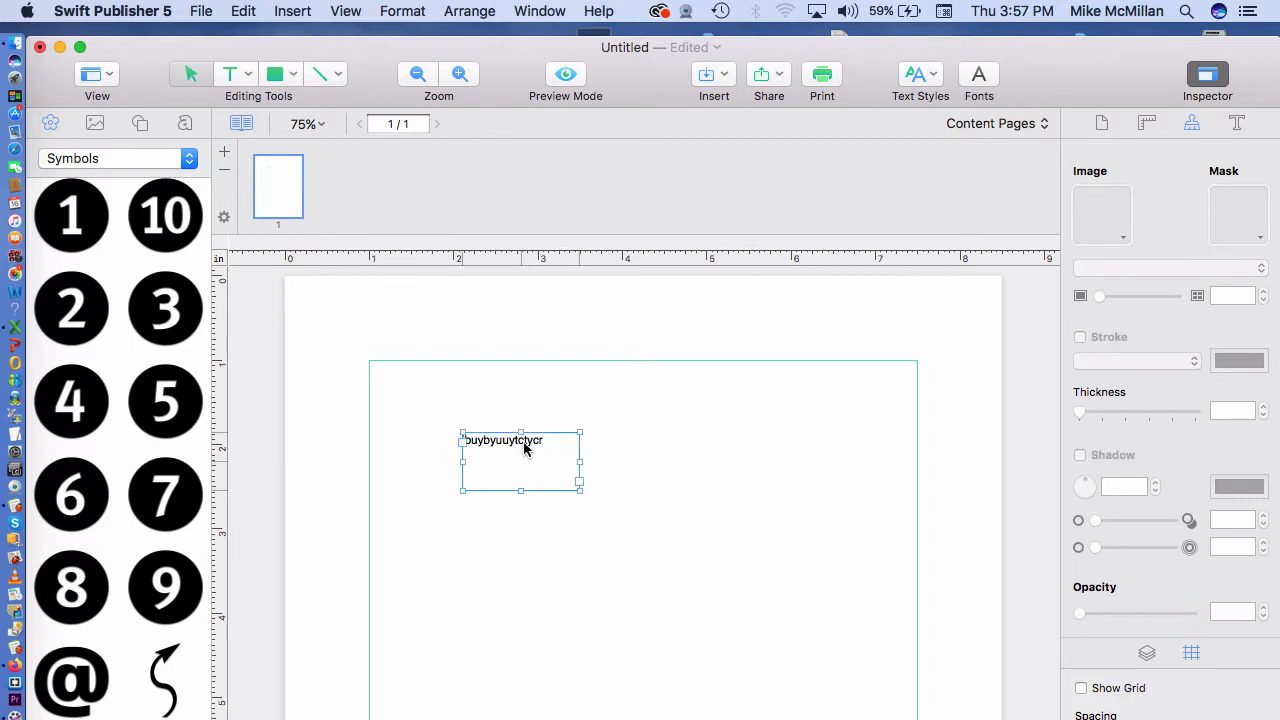
pyautogui.moveTo(583, 468); pyautogui.dragTo(903, 449)
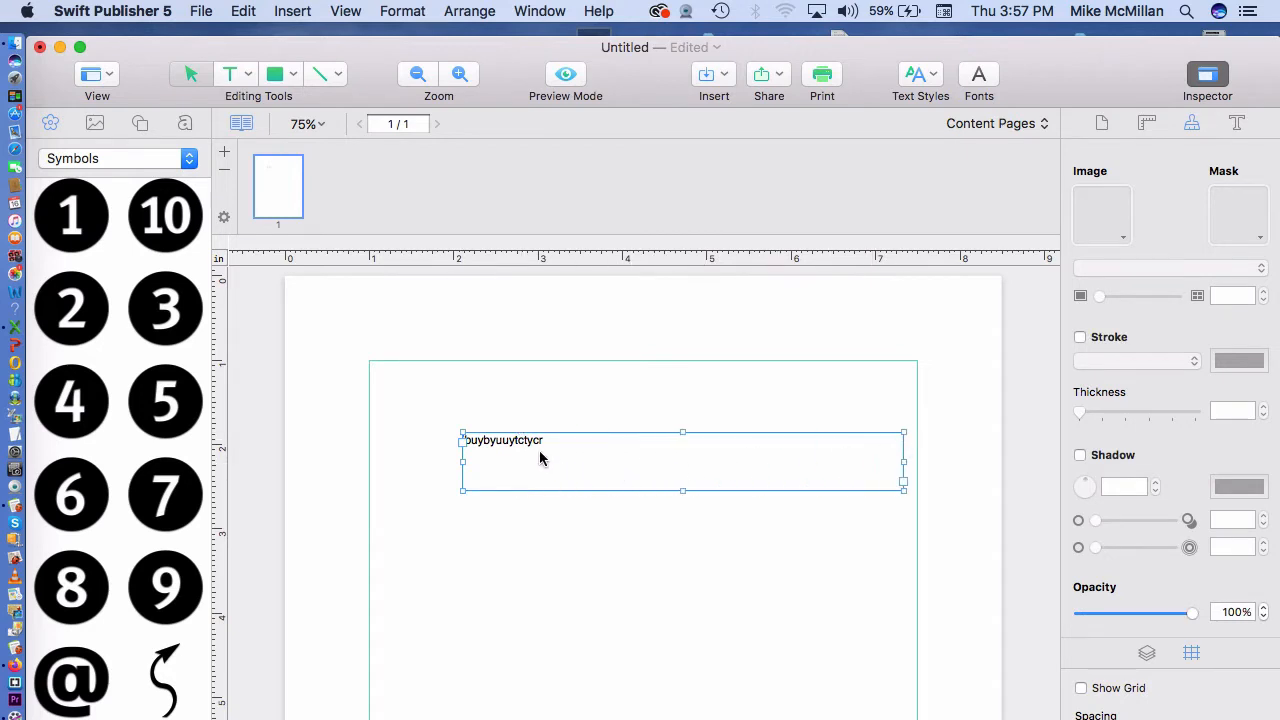
pyautogui.moveTo(686, 491); pyautogui.dragTo(686, 655)
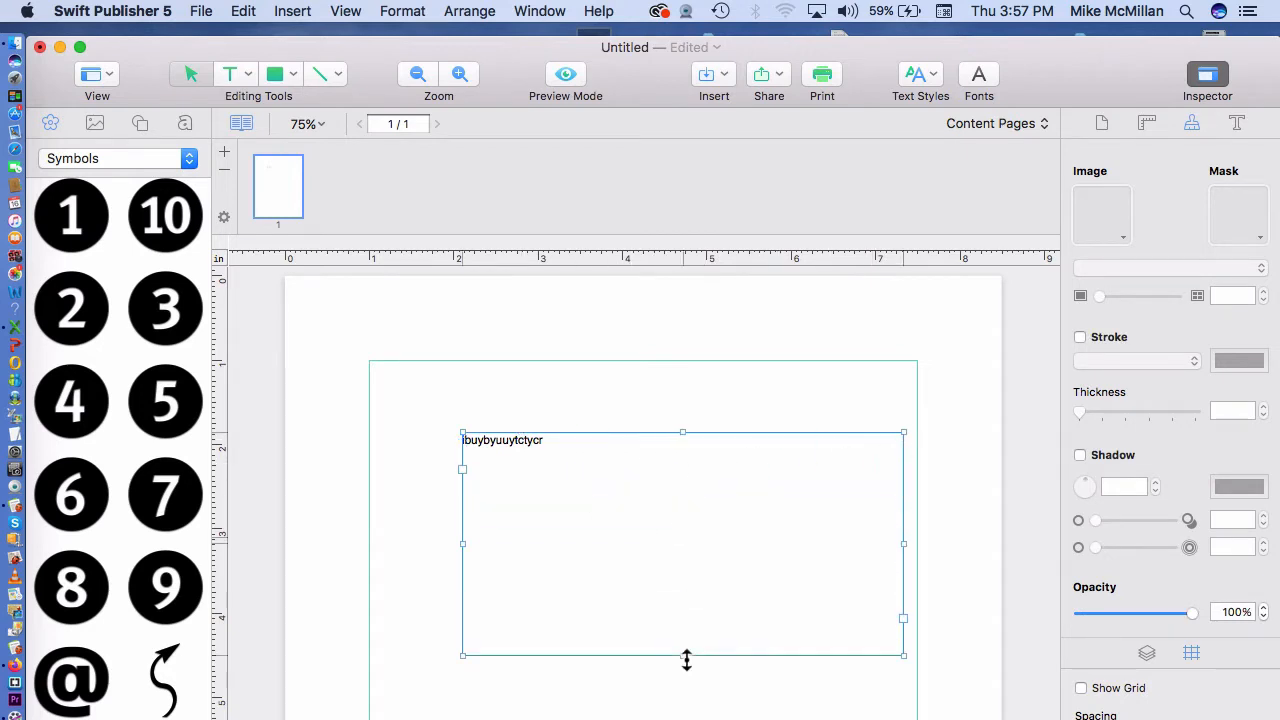
# Step: Set the font size of all the text in the box to 32 pt
pyautogui.click(545, 440)
pyautogui.moveTo(545, 440); pyautogui.dragTo(454, 448)
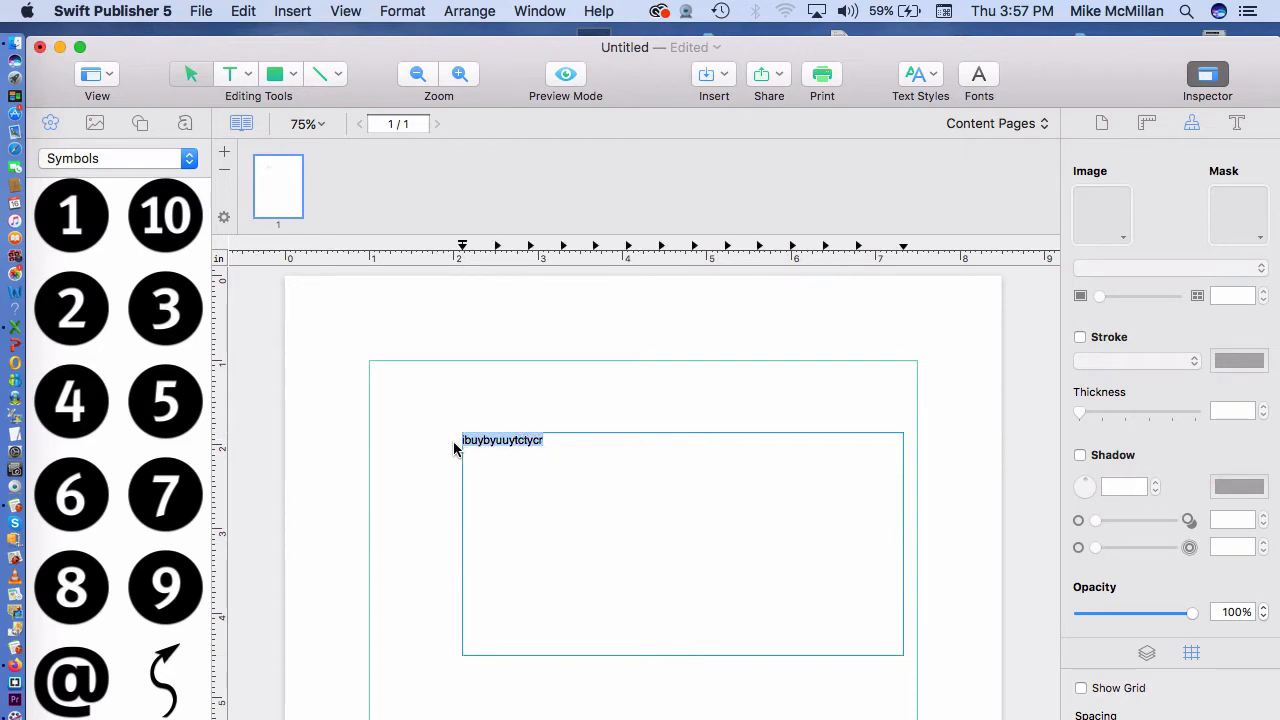
pyautogui.click(1238, 124)
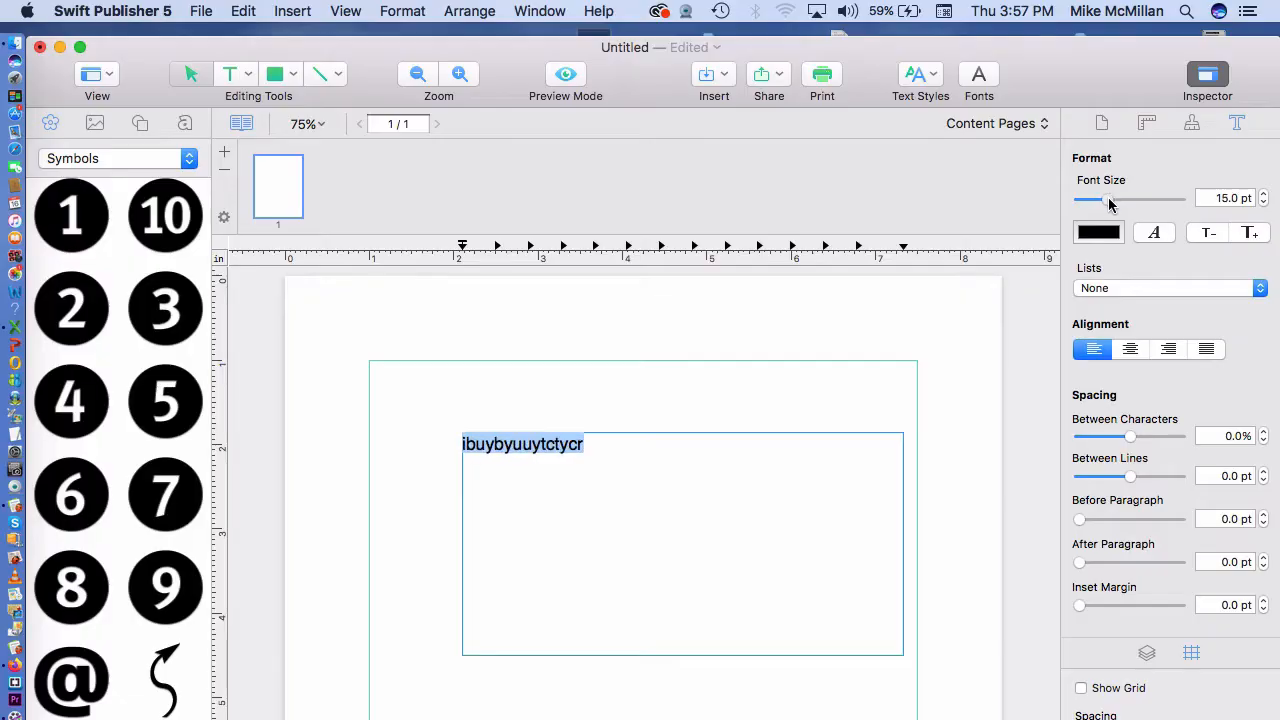
pyautogui.moveTo(1109, 200); pyautogui.dragTo(1122, 197)
pyautogui.moveTo(1038, 110); pyautogui.dragTo(1044, 110)
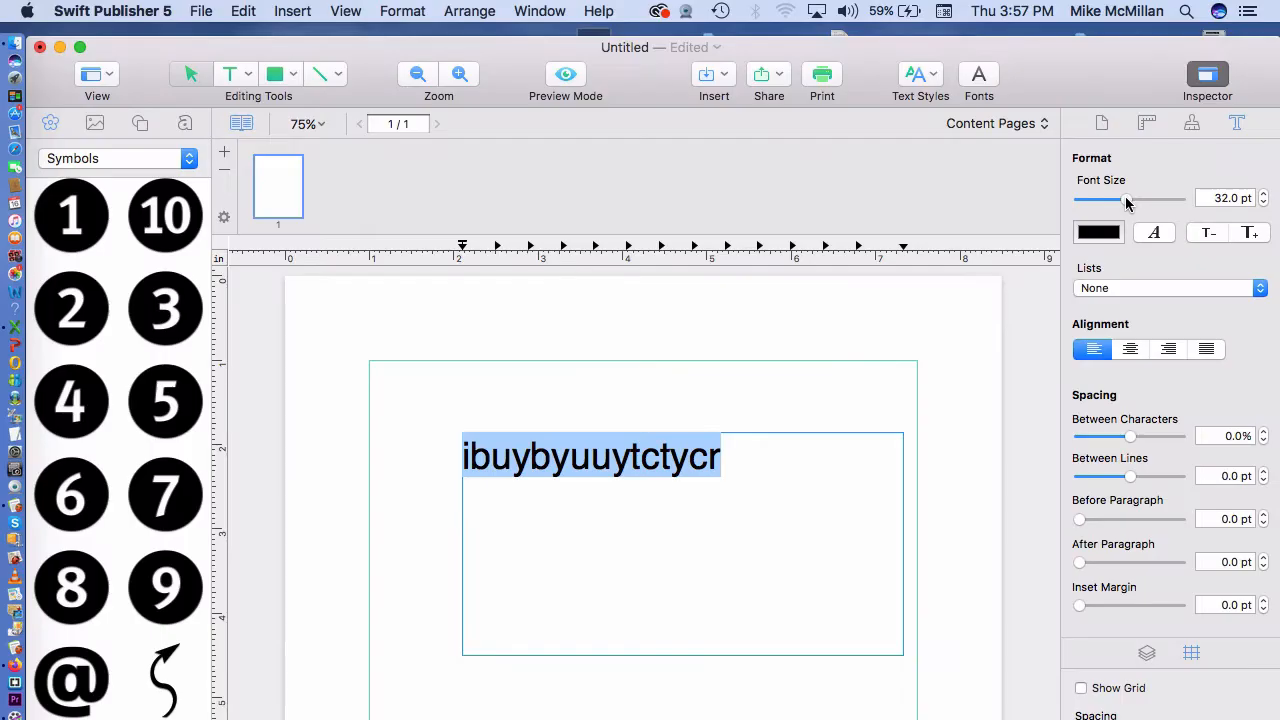
# Step: Try green and dark red as the text colour, and set it back to Licorice black
pyautogui.click(1105, 236)
pyautogui.click(1065, 446)
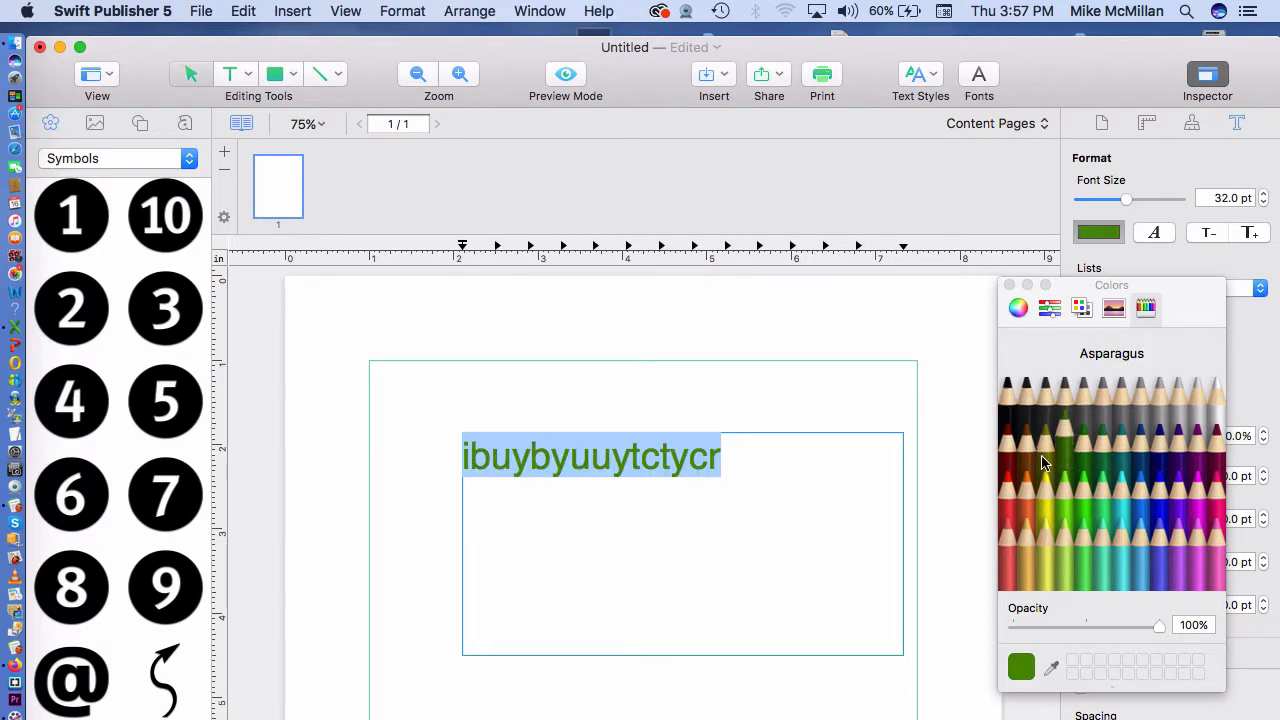
pyautogui.click(1013, 455)
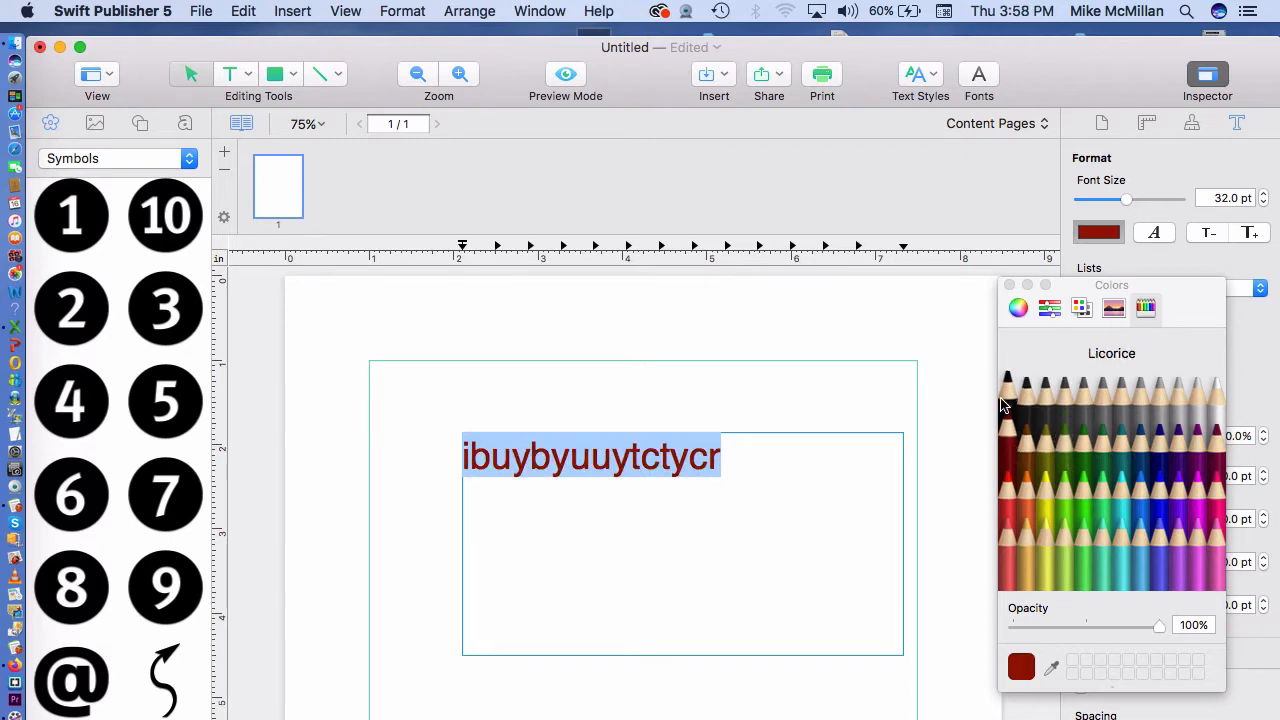
pyautogui.click(1009, 399)
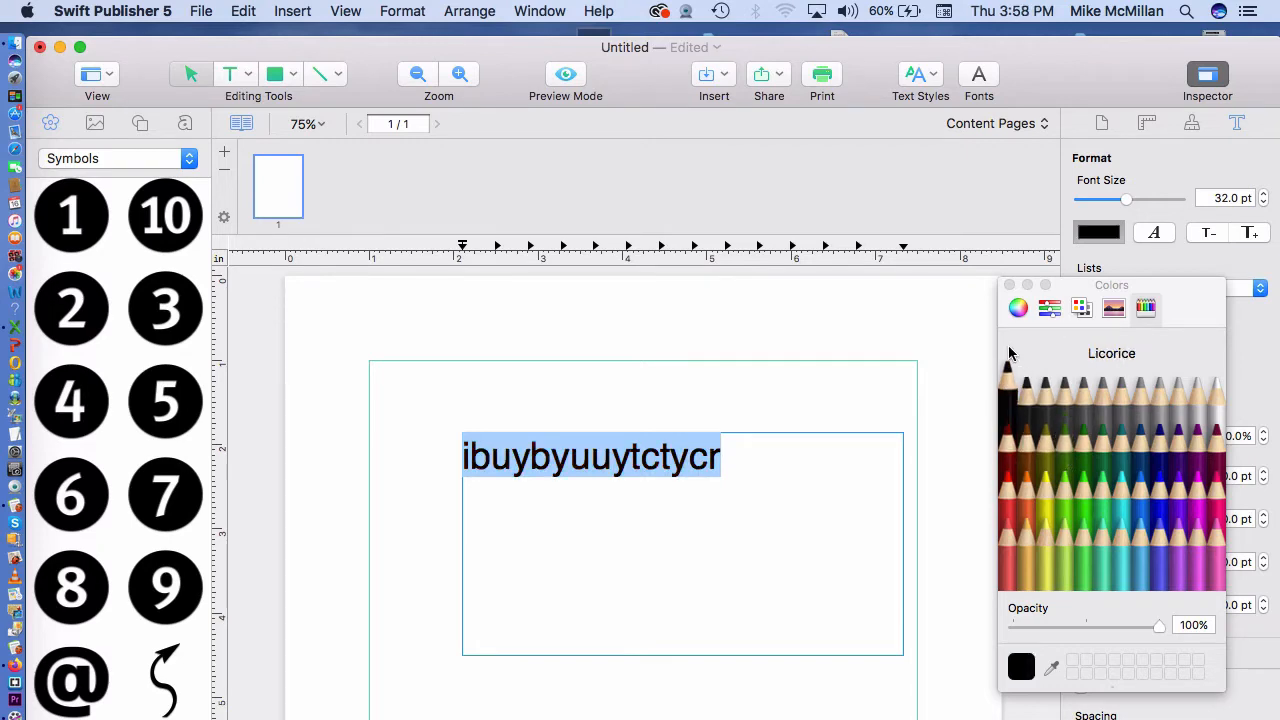
pyautogui.click(1009, 287)
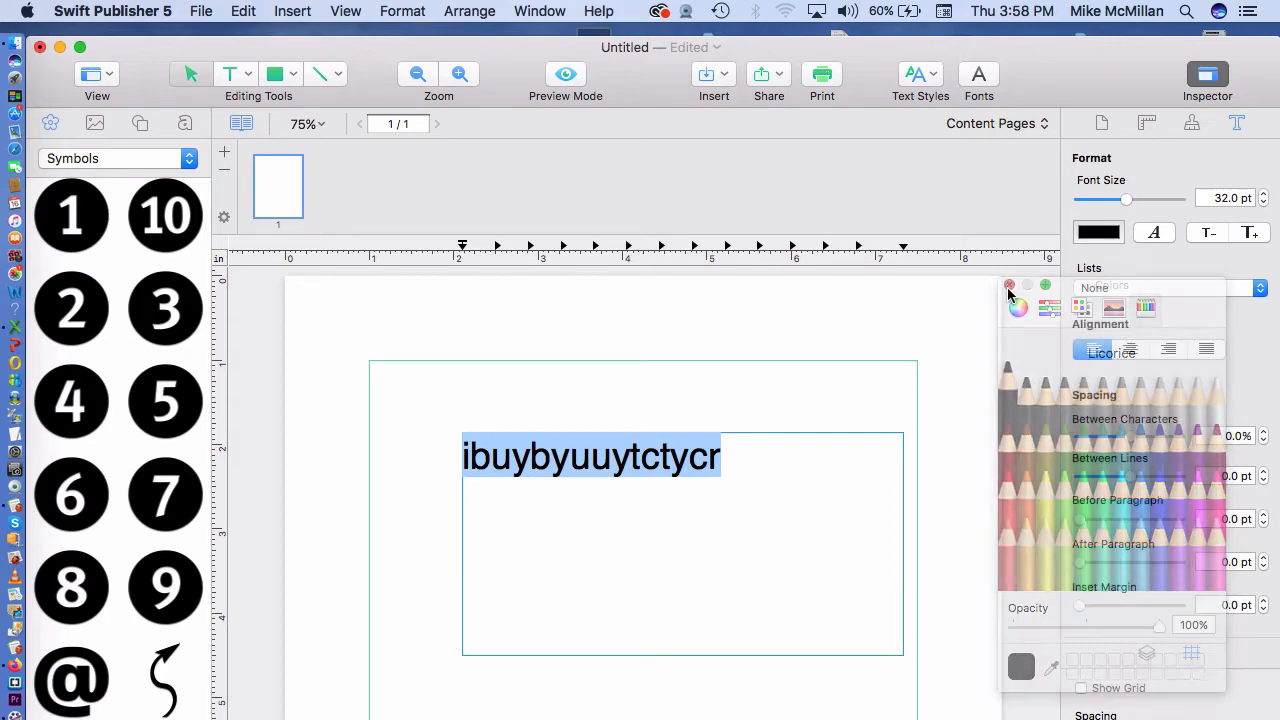
# Step: Format the selected text in Arial Bold Italic at 36 pt
pyautogui.click(1154, 232)
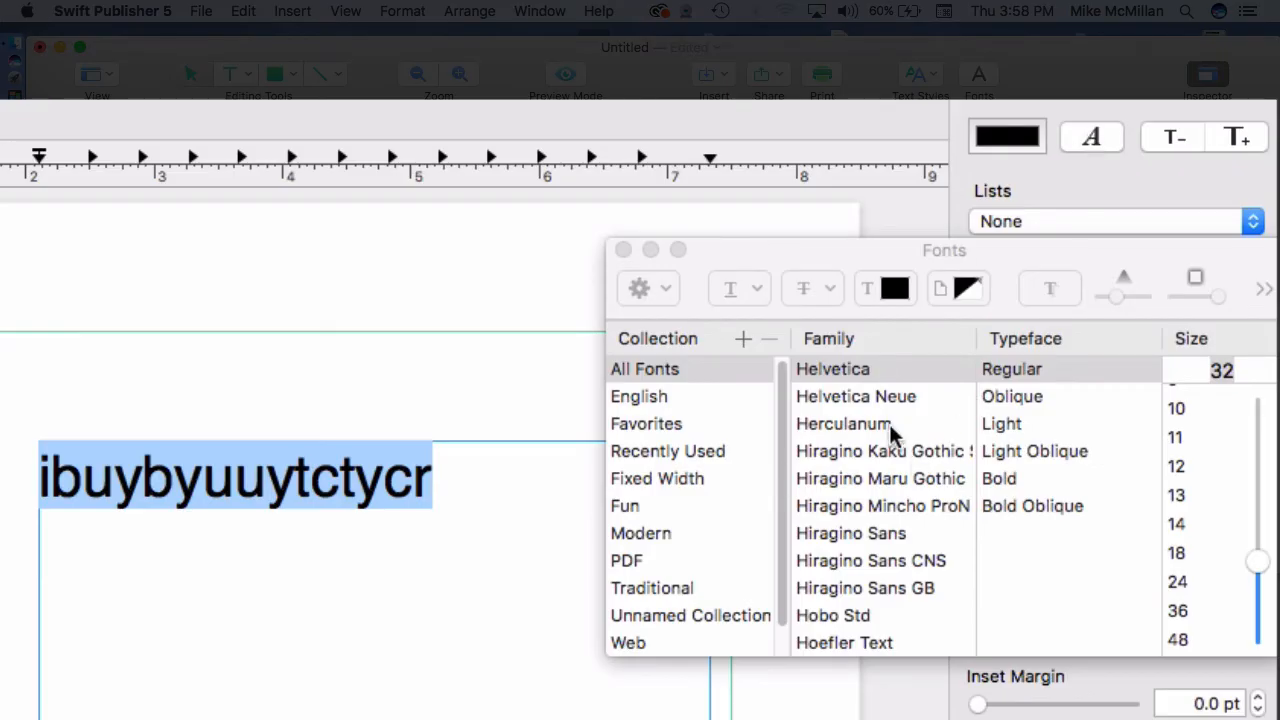
pyautogui.scroll(20, 889, 424)
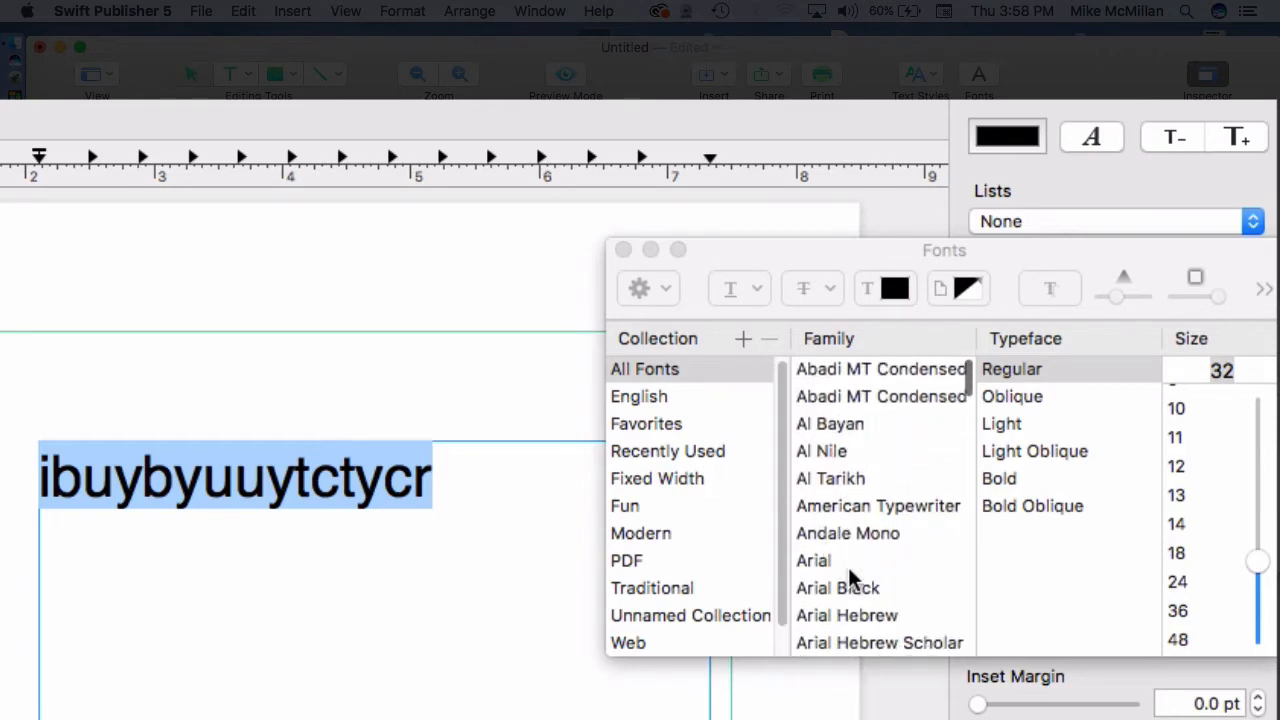
pyautogui.click(831, 557)
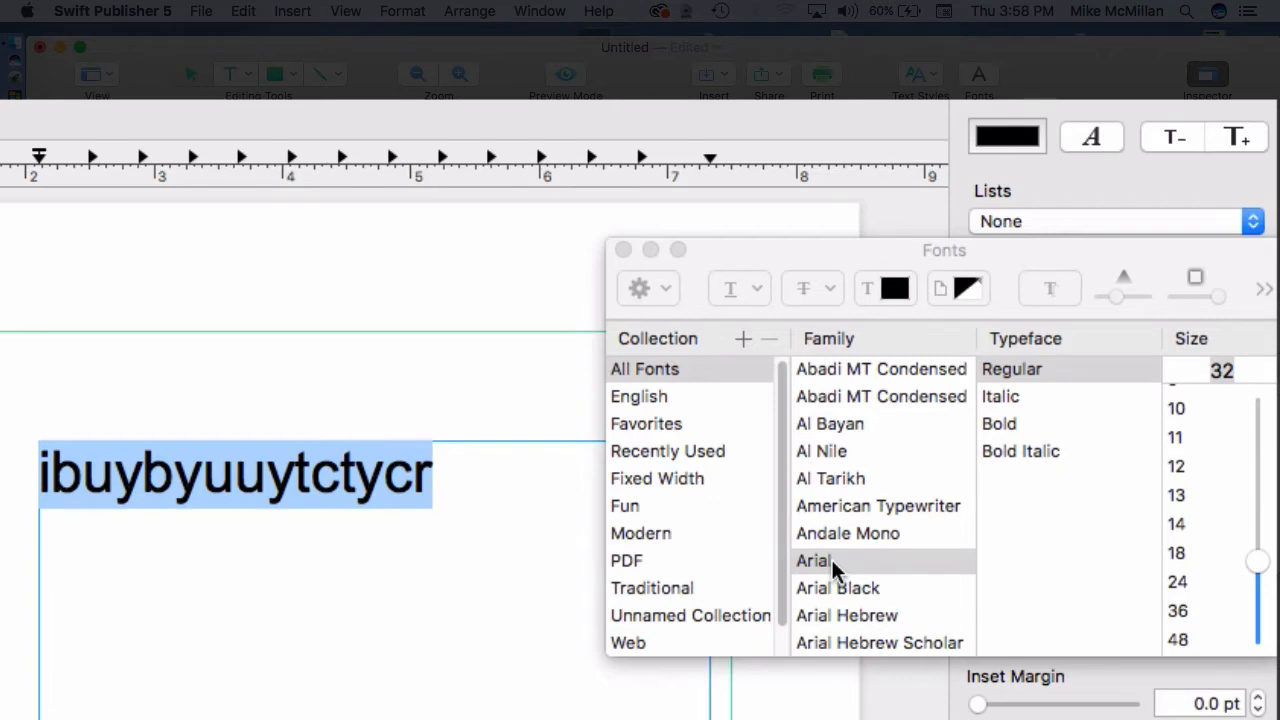
pyautogui.click(1017, 396)
pyautogui.click(1014, 423)
pyautogui.click(1016, 449)
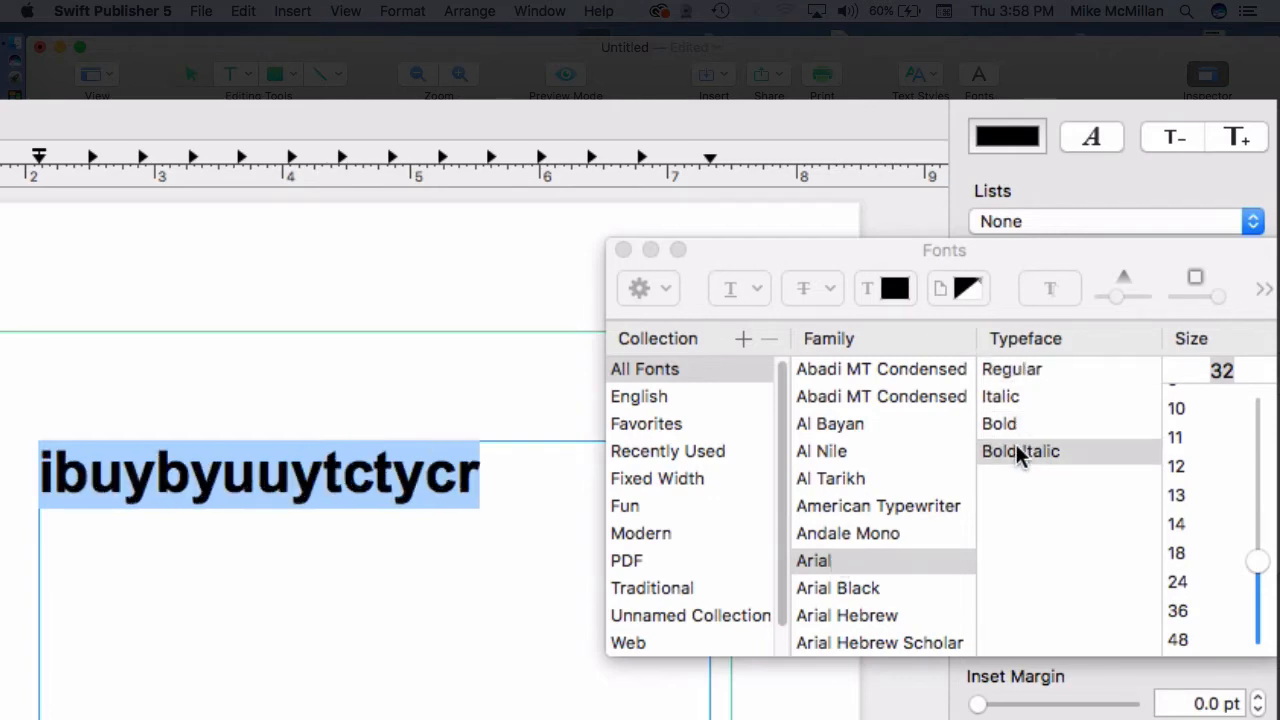
pyautogui.click(1181, 494)
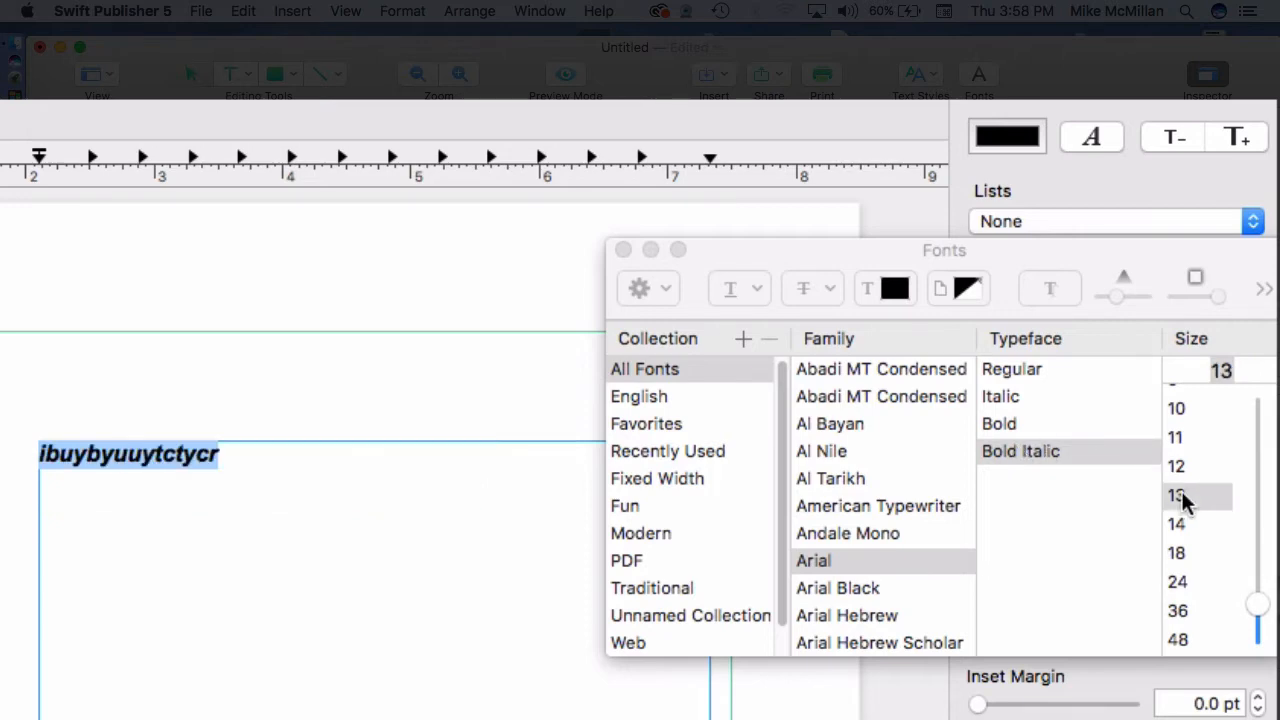
pyautogui.click(1180, 610)
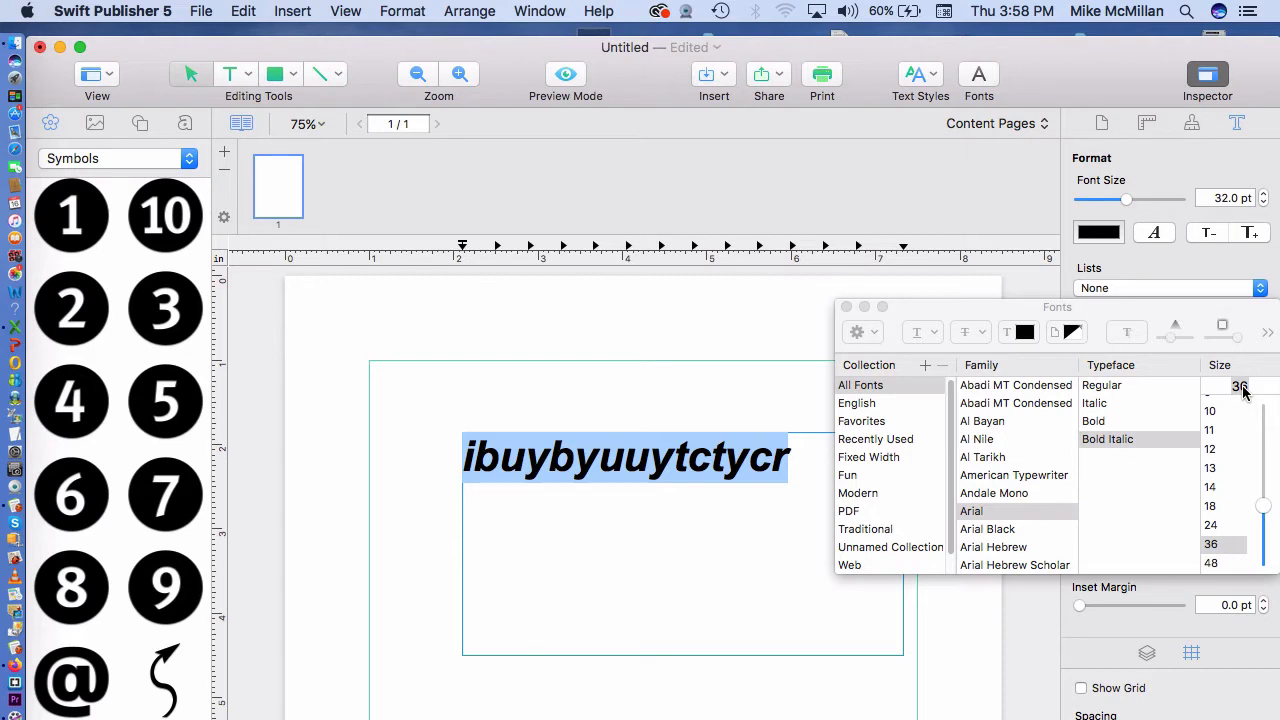
pyautogui.click(846, 307)
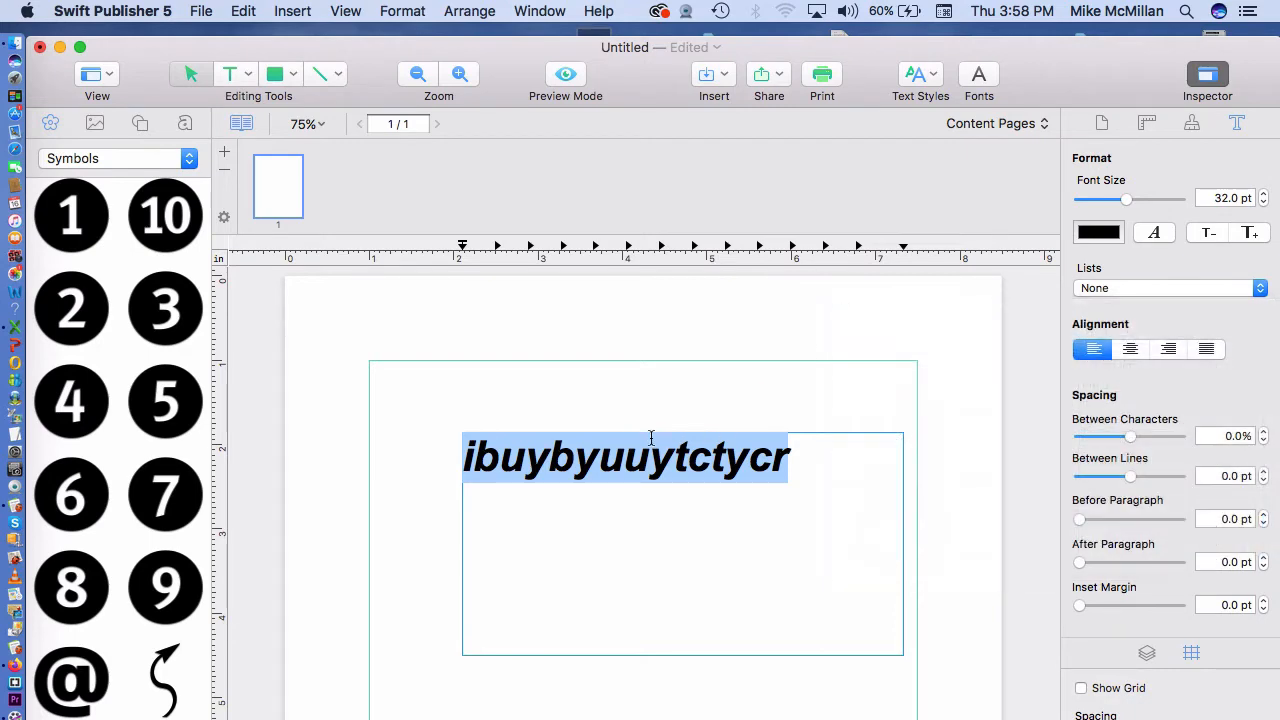
# Step: Split the text into two lines after "ibuybyu" and try different character and line spacing on both lines
pyautogui.click(624, 457)
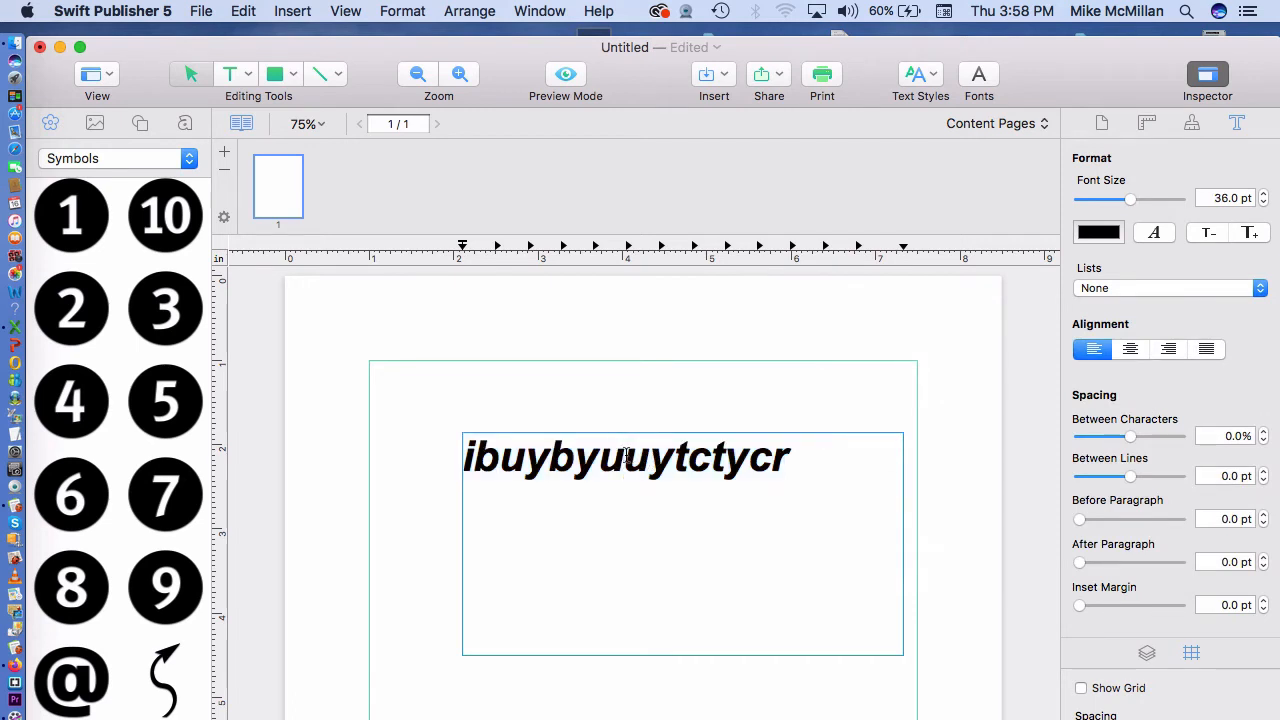
pyautogui.press('Return')
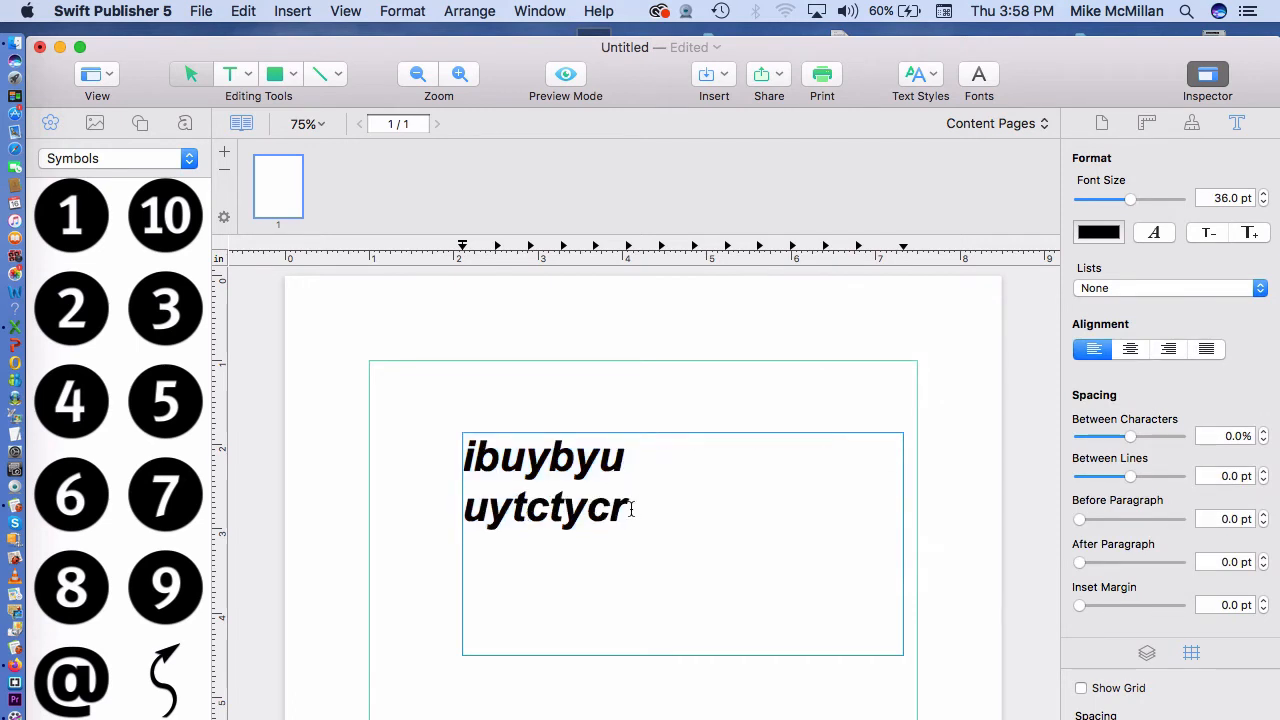
pyautogui.press('super+a')
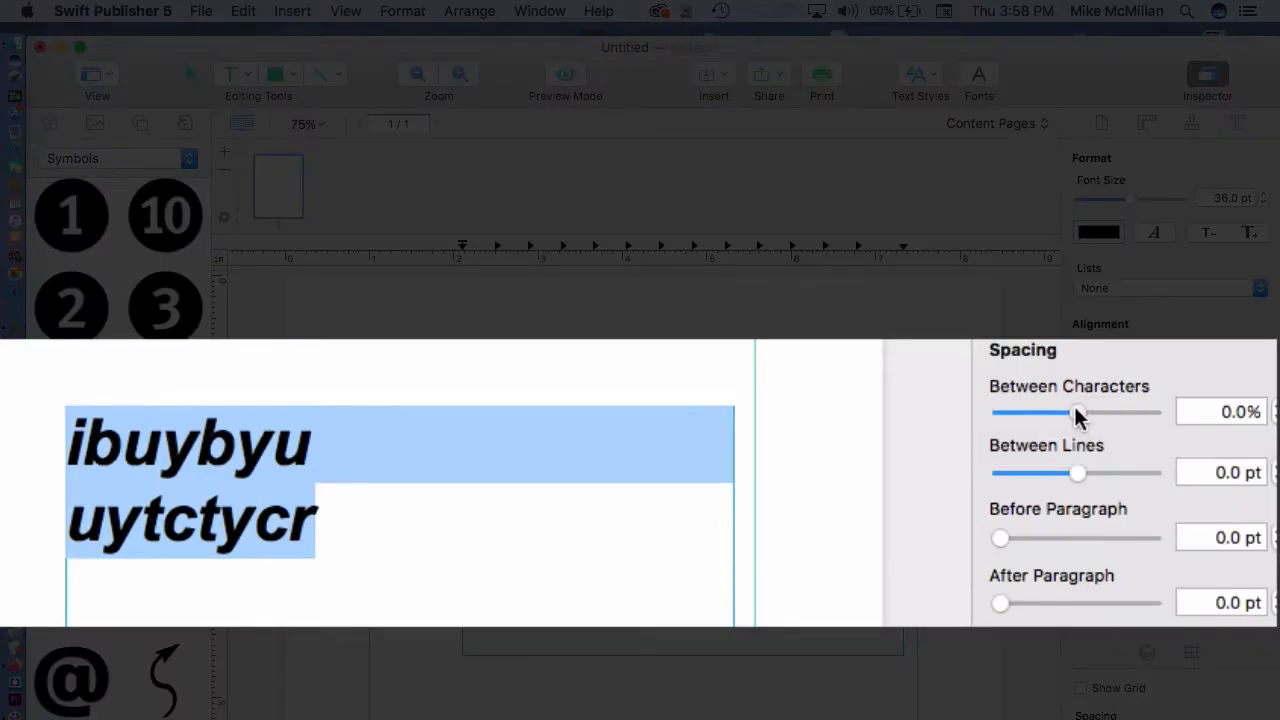
pyautogui.moveTo(1077, 413)
pyautogui.mouseDown()
pyautogui.moveTo(1090, 414)
pyautogui.moveTo(1074, 414)
pyautogui.mouseUp()
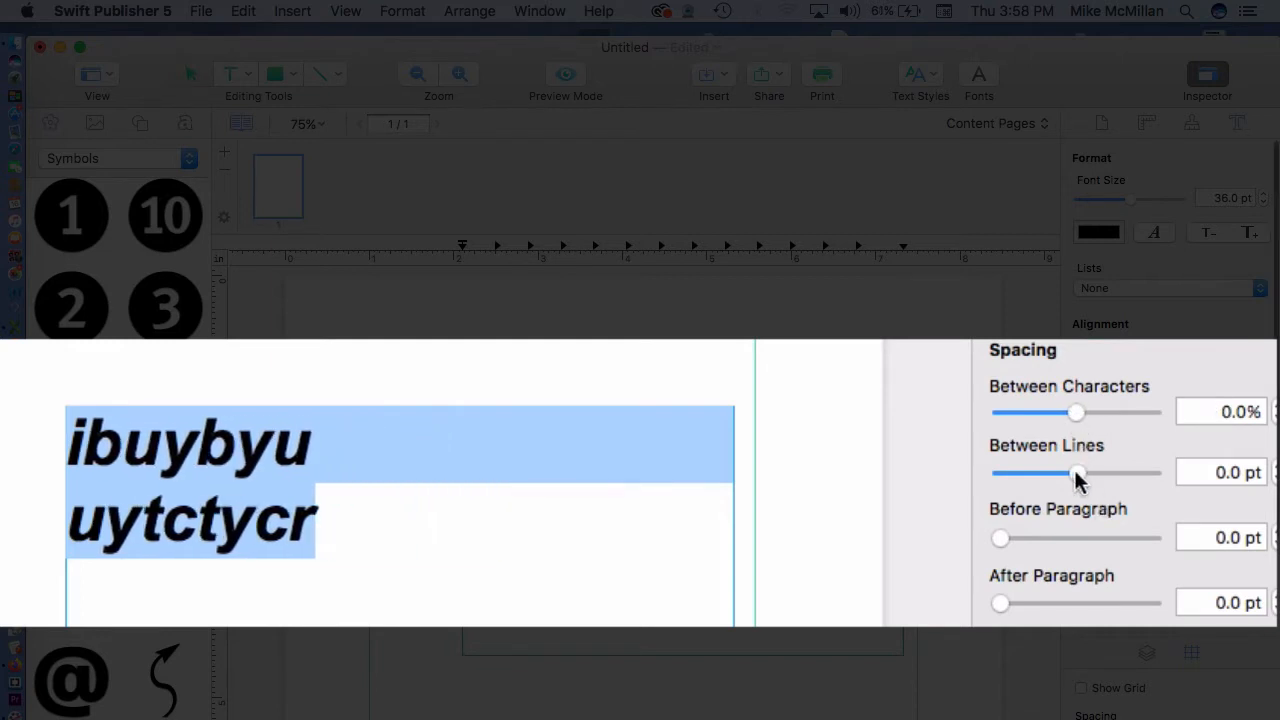
pyautogui.moveTo(1077, 480)
pyautogui.mouseDown()
pyautogui.moveTo(1057, 483)
pyautogui.moveTo(1091, 485)
pyautogui.mouseUp()
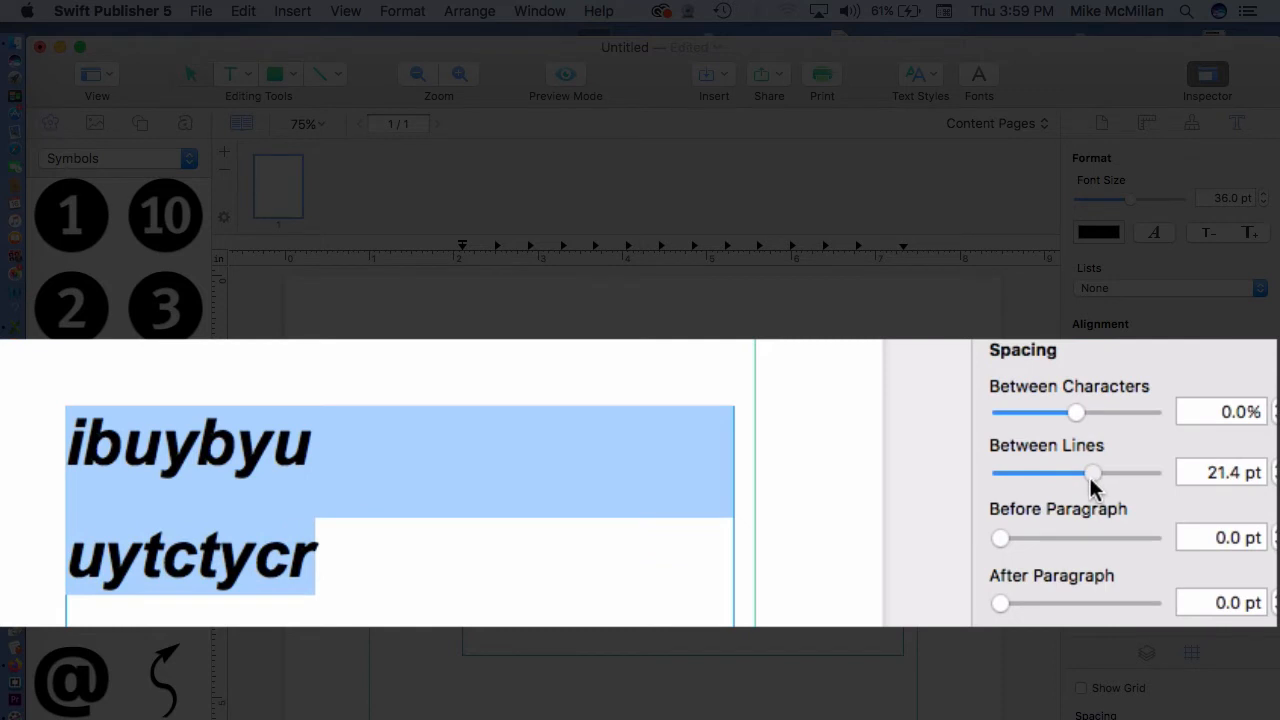
pyautogui.moveTo(1090, 484); pyautogui.dragTo(1128, 487)
# Step: Delete the text box containing the two lines of text
pyautogui.click(877, 376)
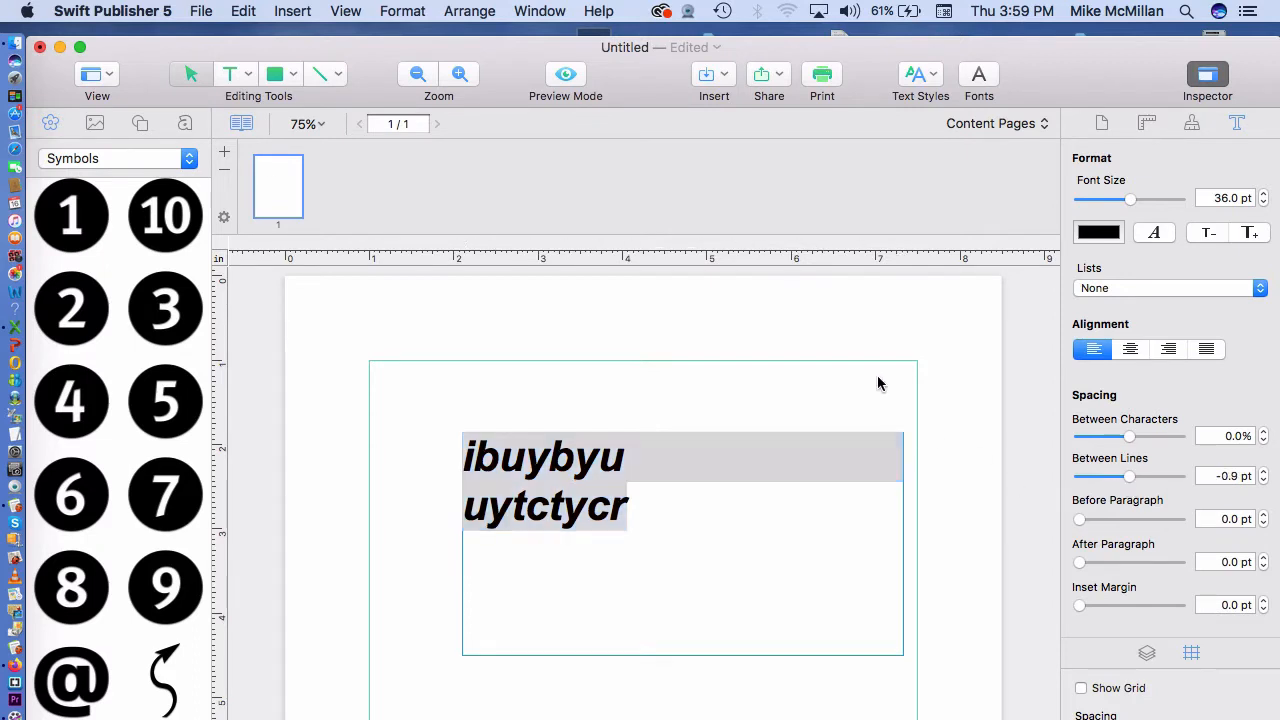
pyautogui.click(647, 493)
pyautogui.press('Delete')
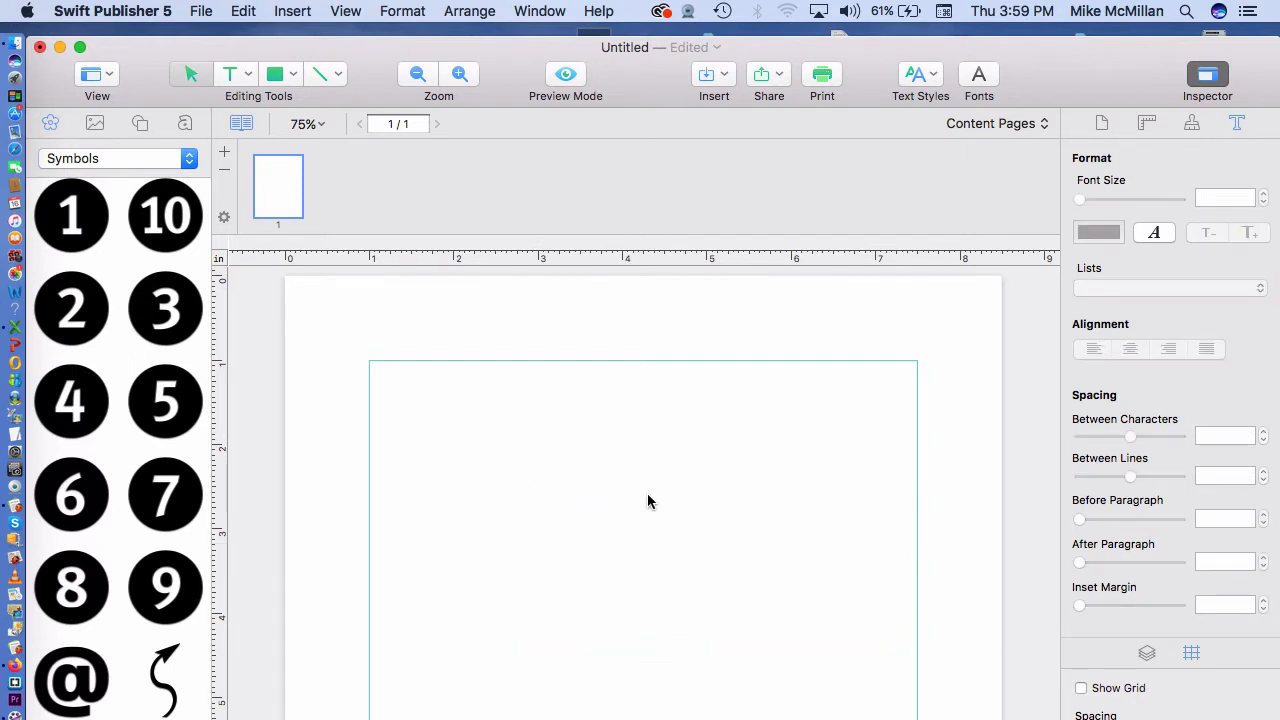
# Step: Draw a text box across the full width between the side margins, starting at the top margin, about 6.5 in wide and 2.4 in tall
pyautogui.click(300, 12)
pyautogui.click(300, 13)
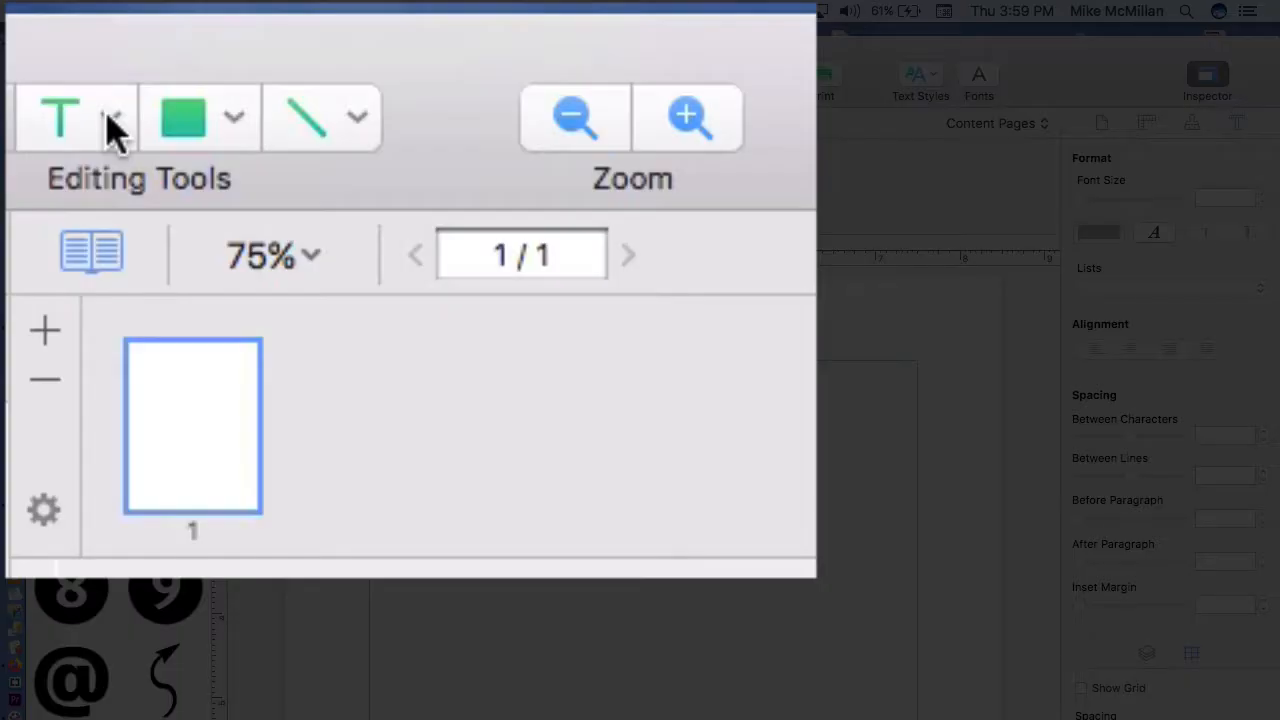
pyautogui.click(248, 75)
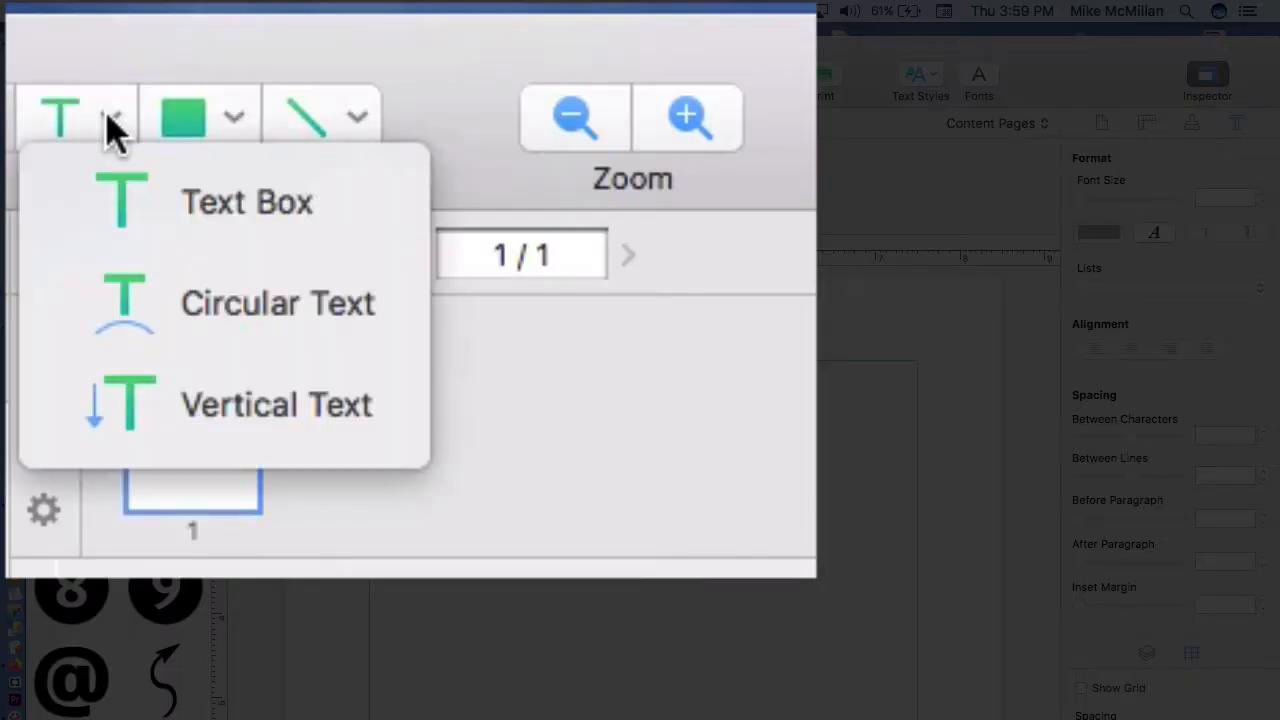
pyautogui.click(214, 214)
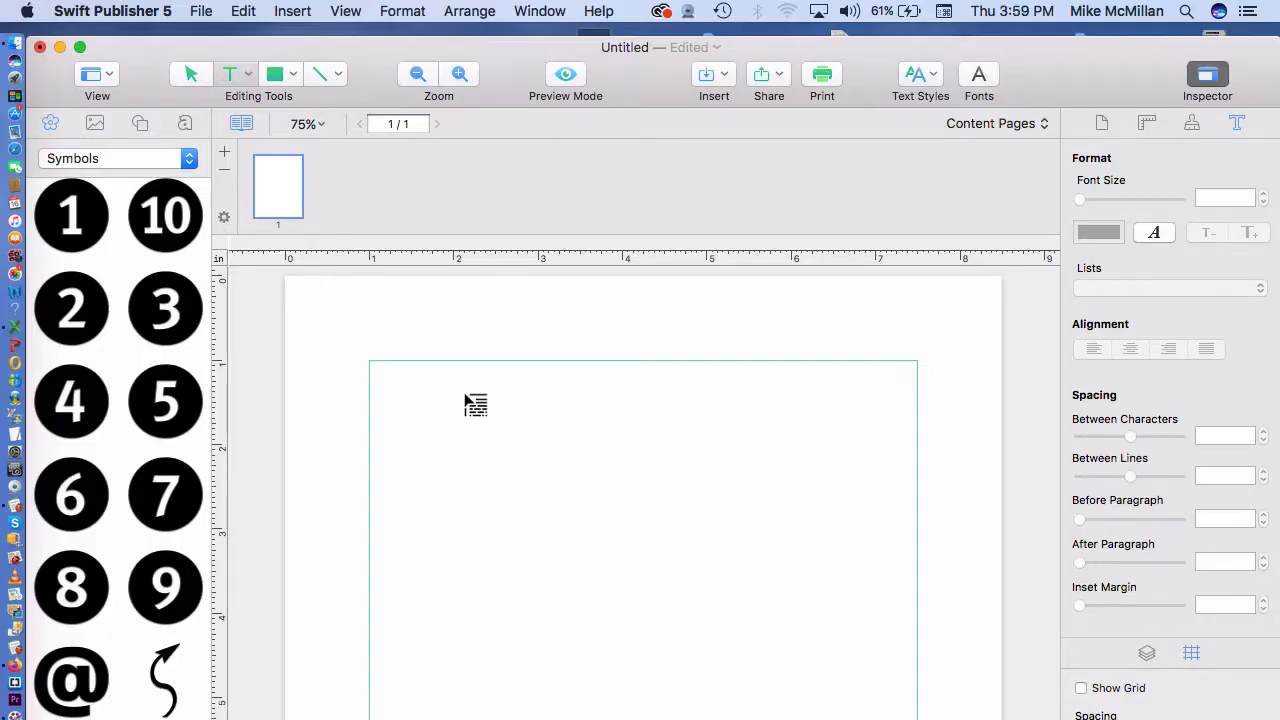
pyautogui.moveTo(424, 391); pyautogui.dragTo(921, 437)
pyautogui.click(652, 429)
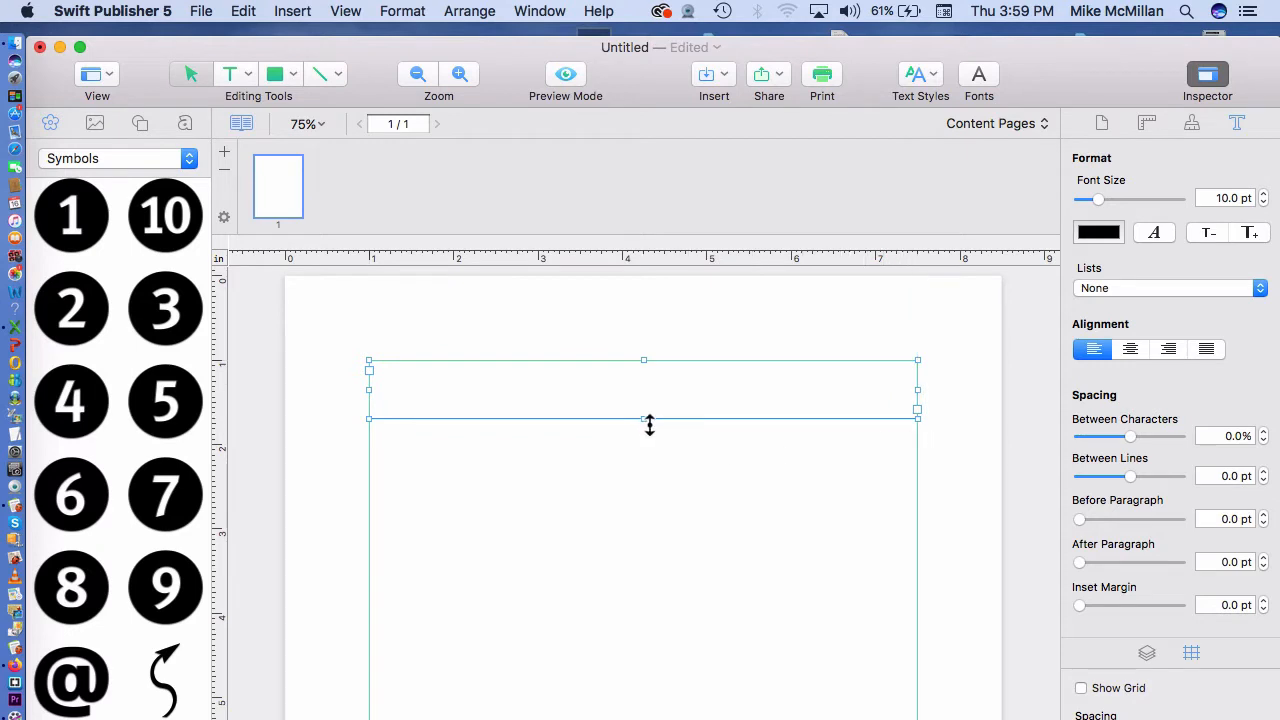
pyautogui.moveTo(649, 424); pyautogui.dragTo(650, 684)
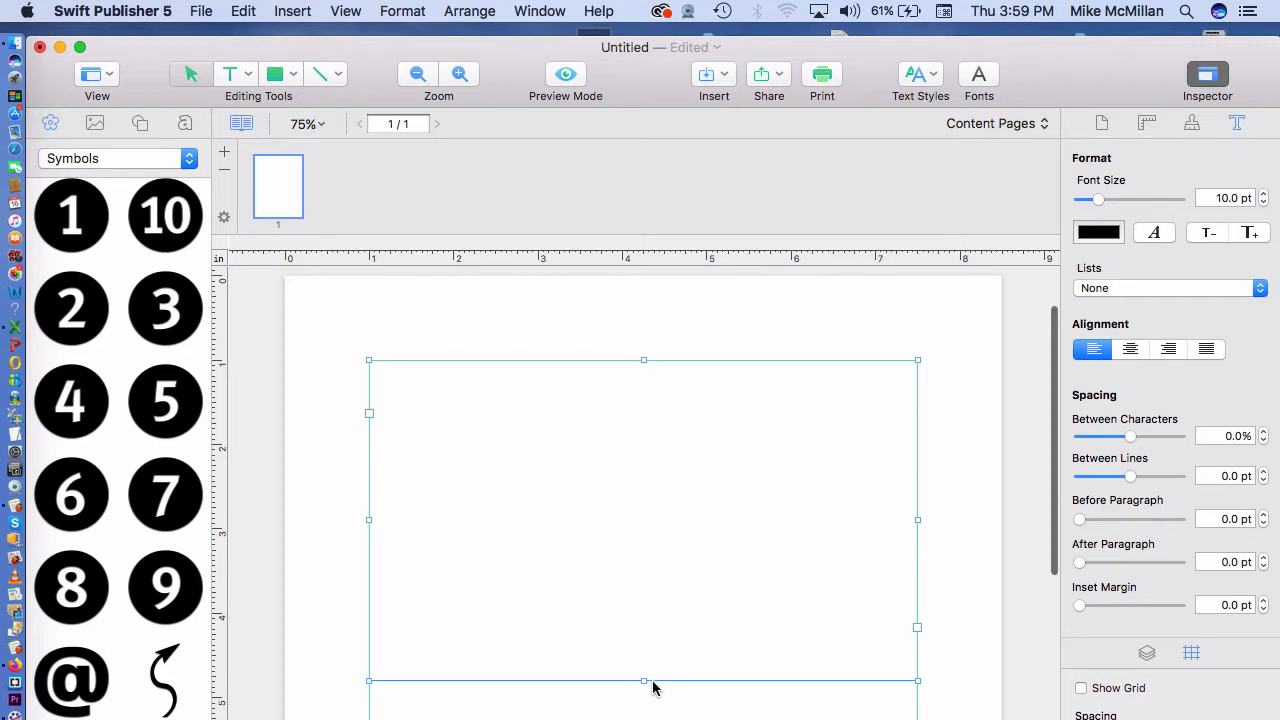
pyautogui.moveTo(646, 686); pyautogui.dragTo(626, 564)
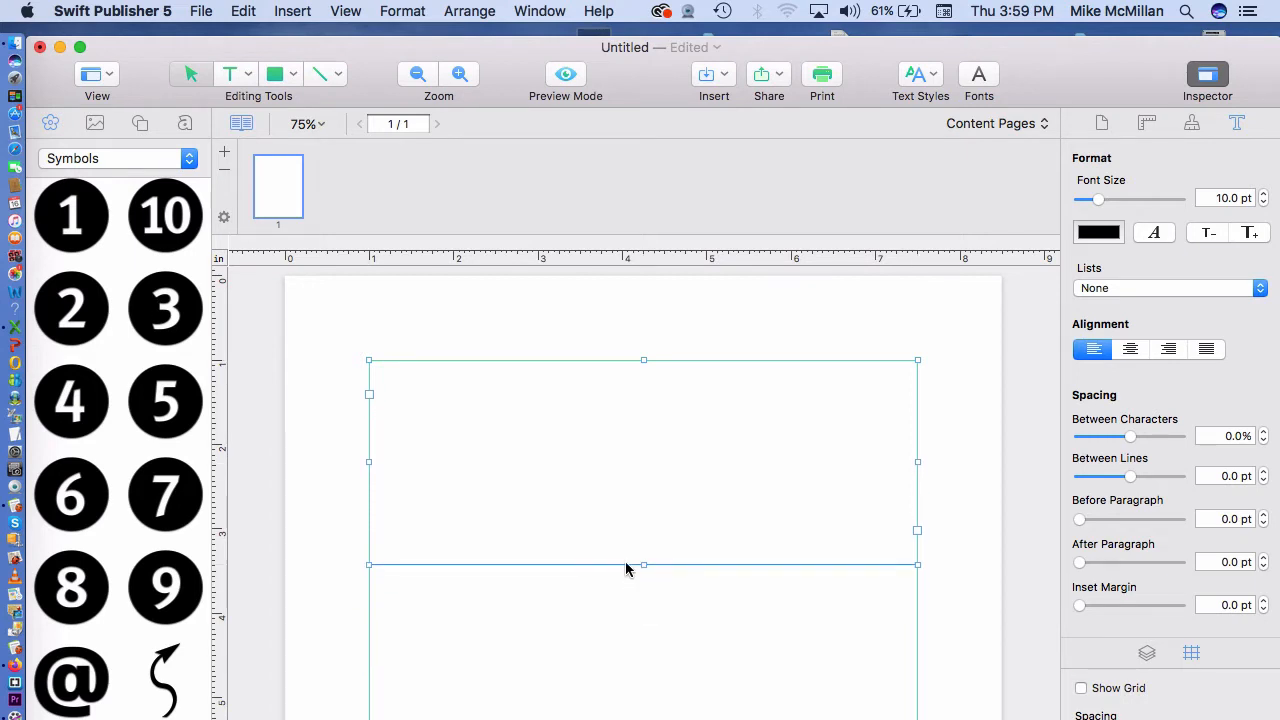
# Step: Open the "lorem ipsum" file from the desktop in TextEdit, copy its first three paragraphs, and close it
pyautogui.moveTo(136, 76); pyautogui.dragTo(293, 79)
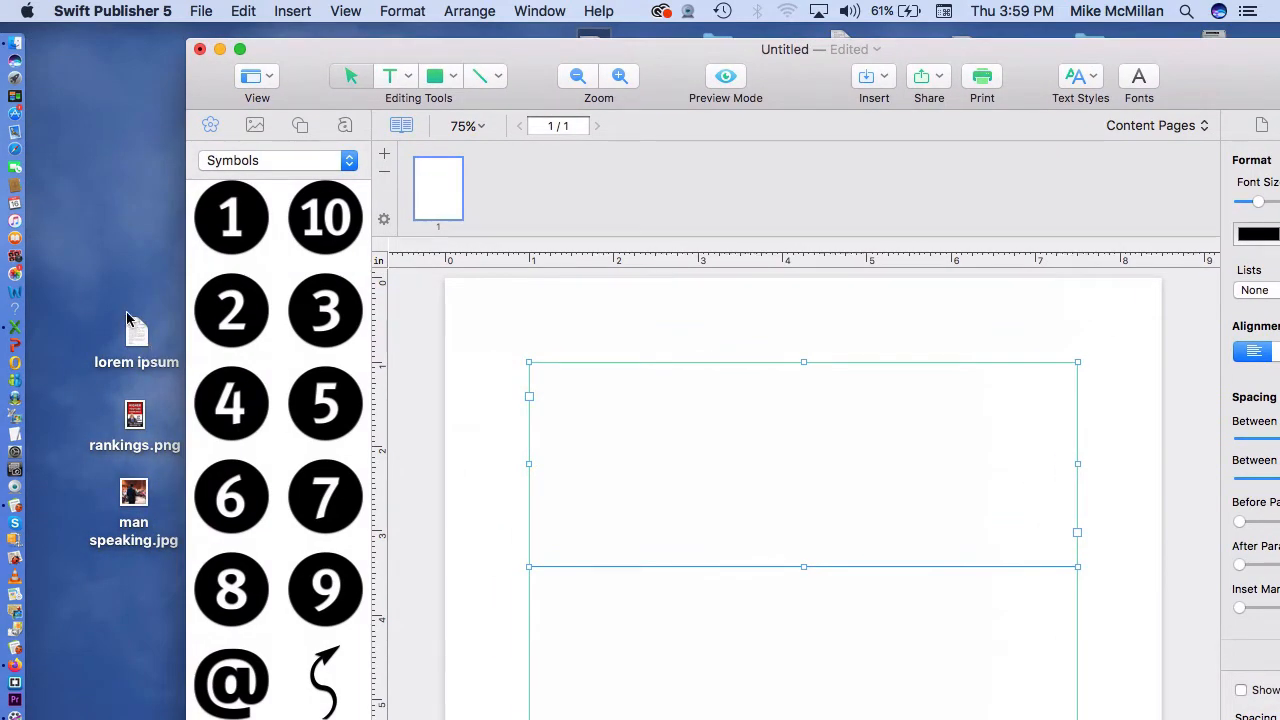
pyautogui.doubleClick(134, 330)
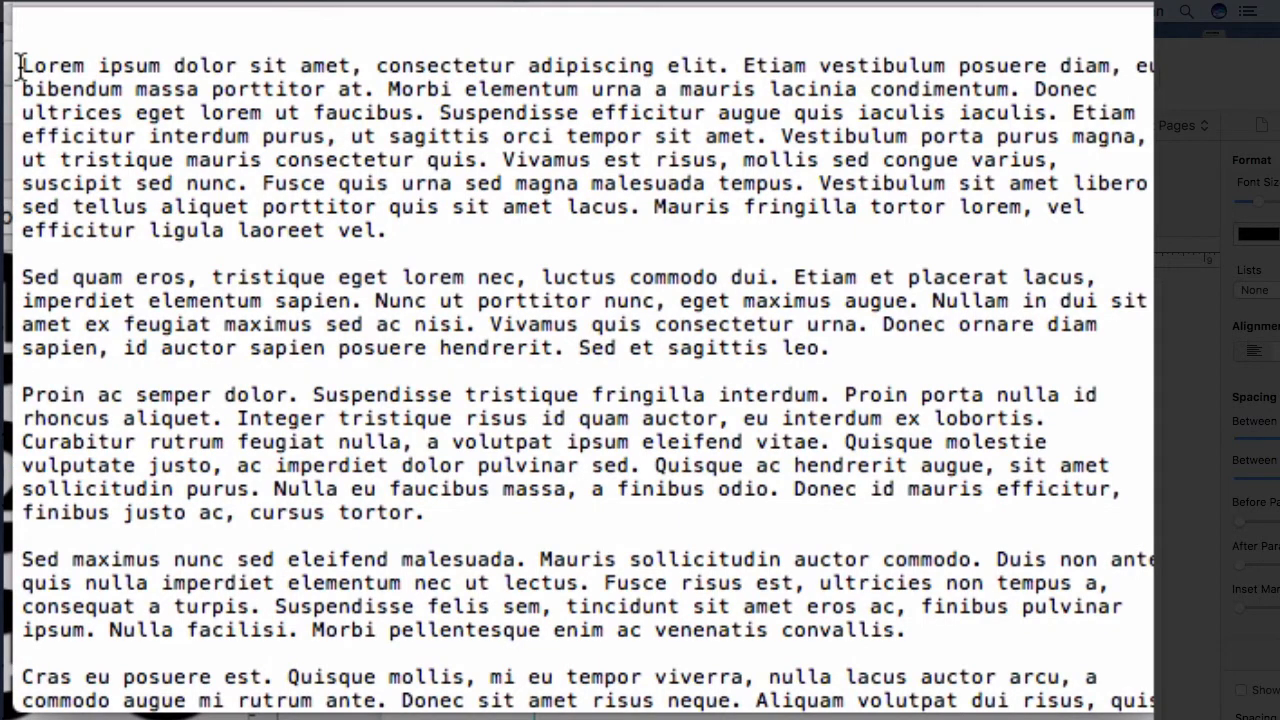
pyautogui.moveTo(20, 66); pyautogui.dragTo(481, 512)
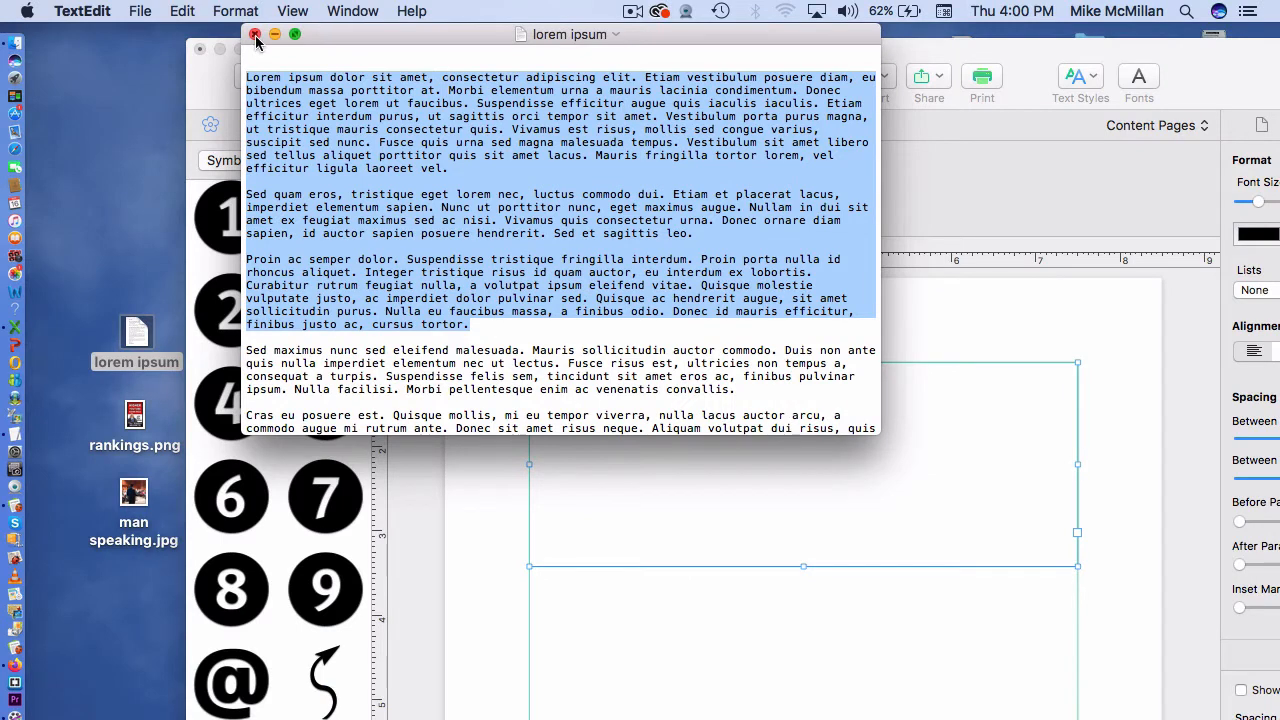
pyautogui.click(255, 38)
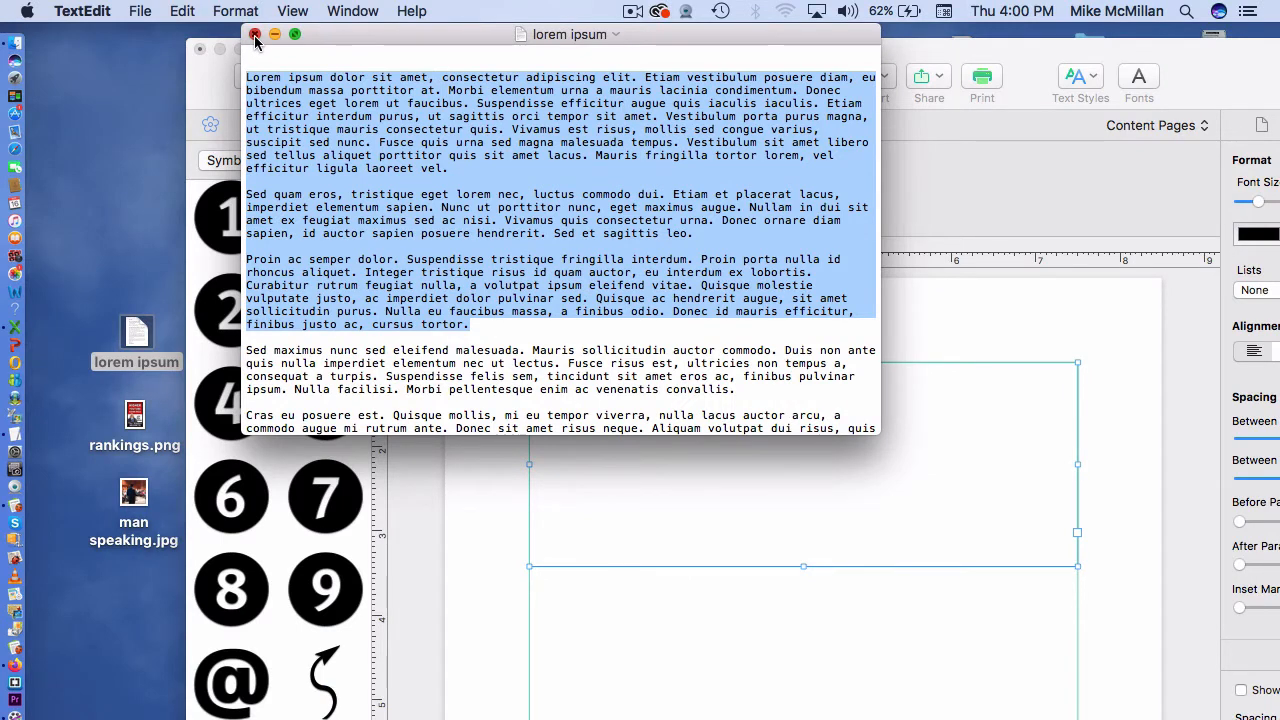
# Step: Return to the Swift Publisher 5 page and paste the copied paragraphs into the empty text box
pyautogui.moveTo(525, 78); pyautogui.dragTo(371, 76)
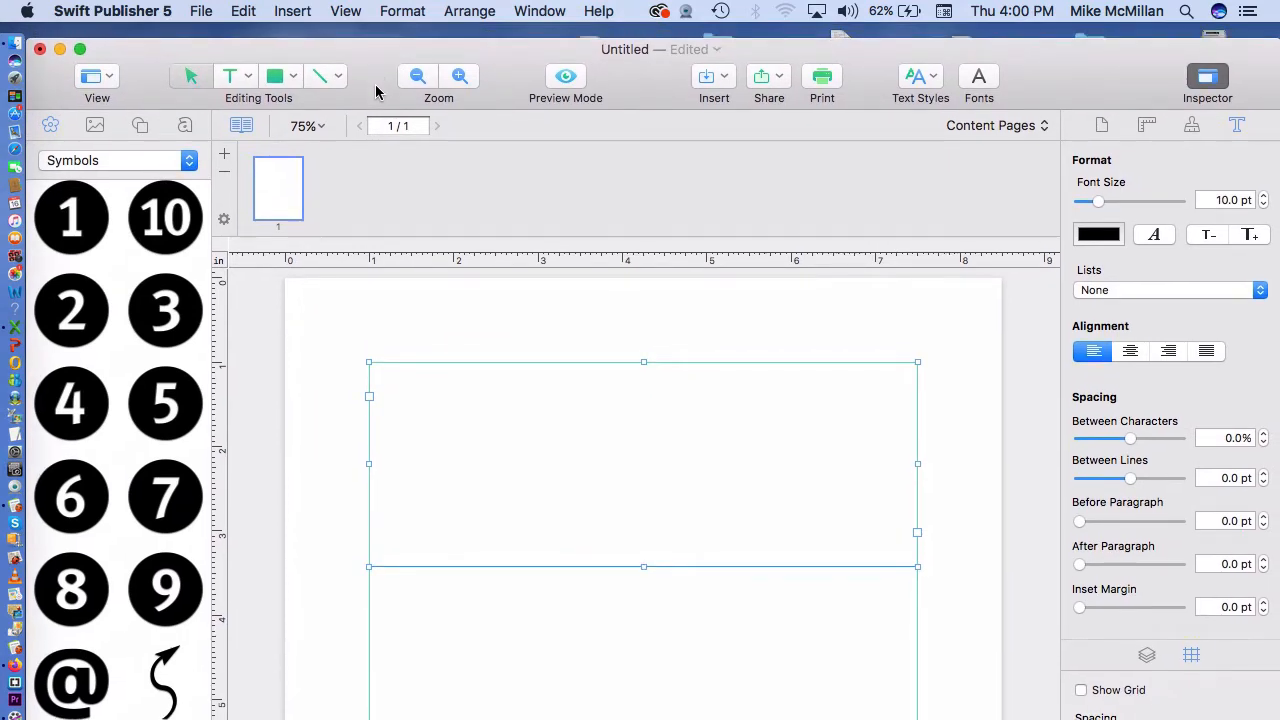
pyautogui.click(416, 384)
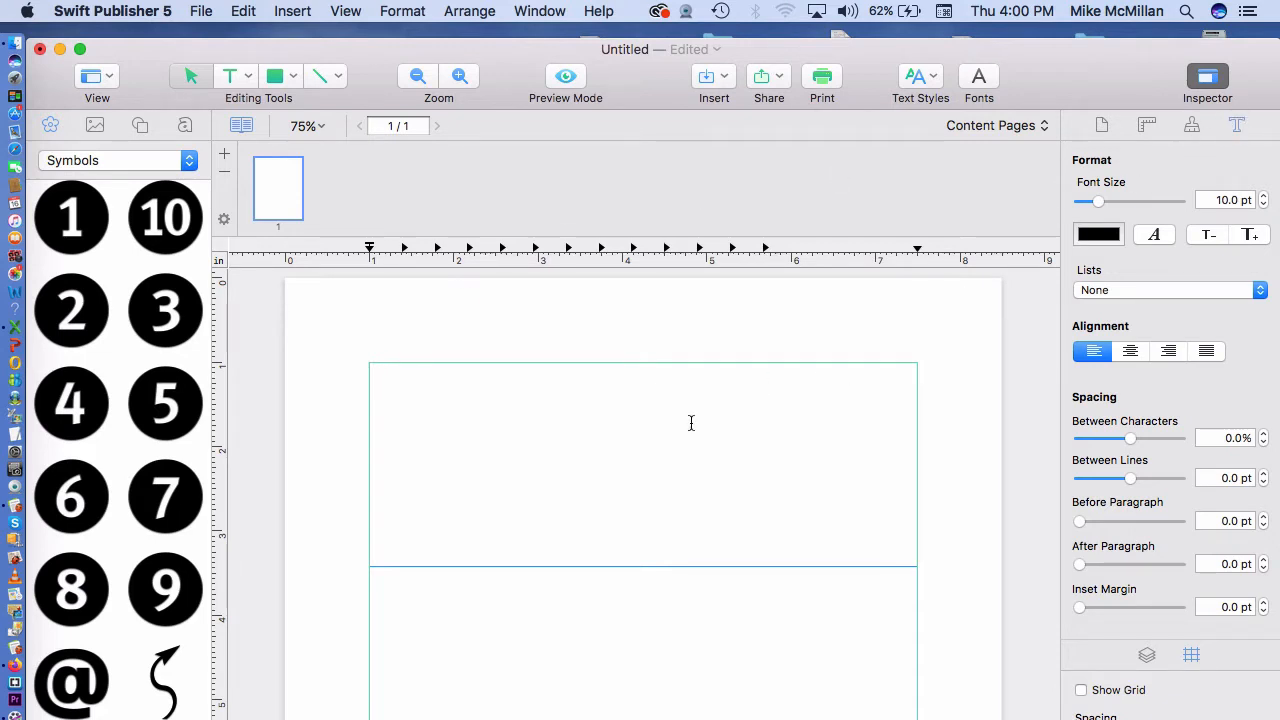
pyautogui.press('super+v')
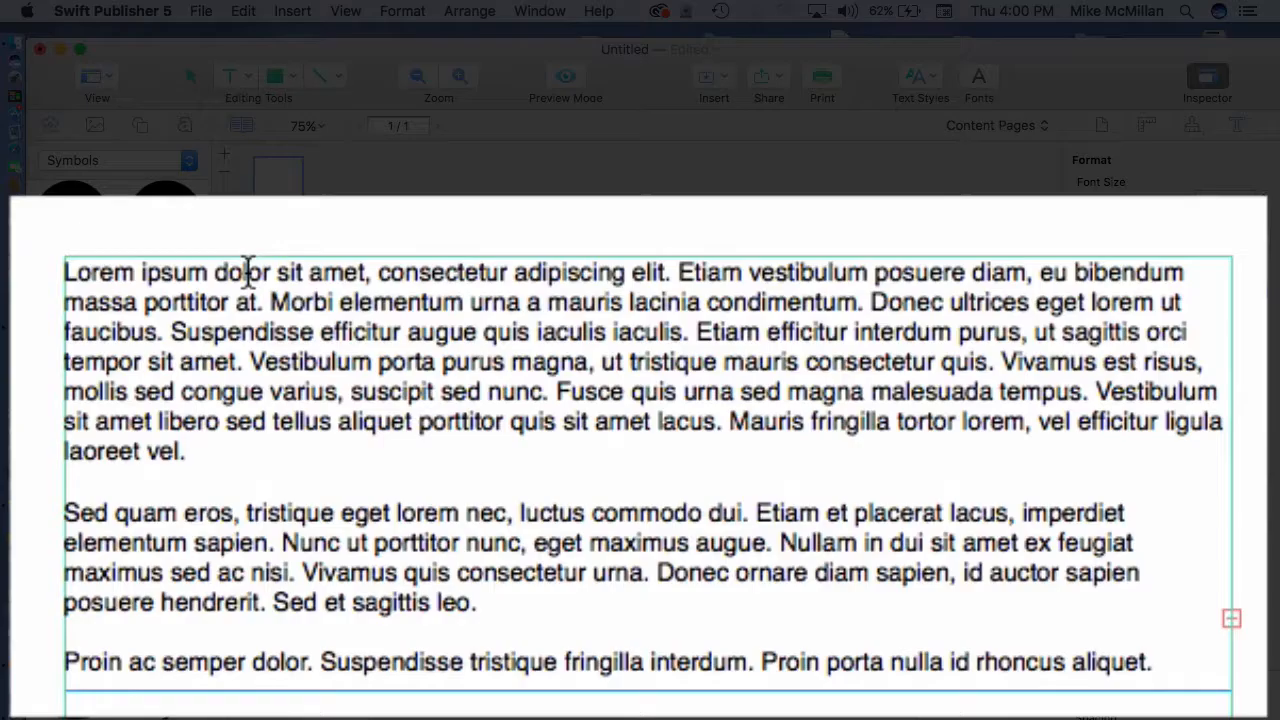
# Step: Extend the text box downward to about 4.1 in tall so that all the pasted text fits
pyautogui.moveTo(457, 371); pyautogui.dragTo(588, 524)
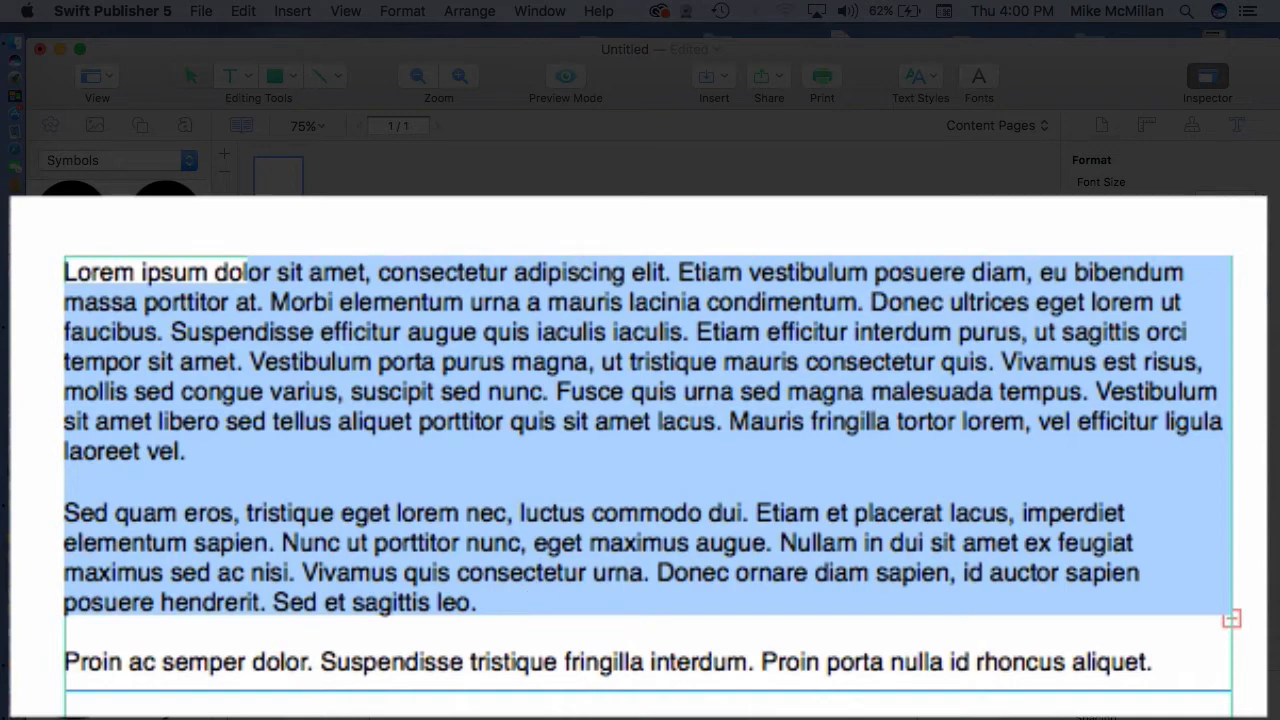
pyautogui.click(640, 226)
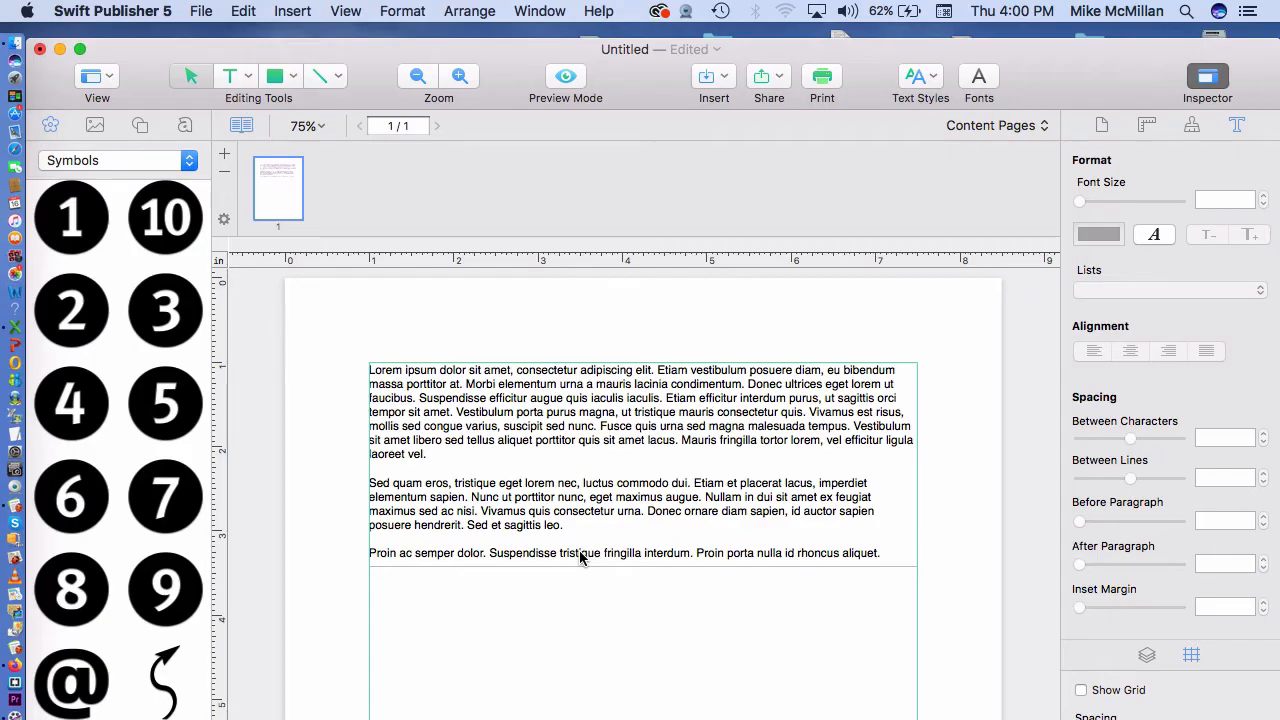
pyautogui.click(557, 443)
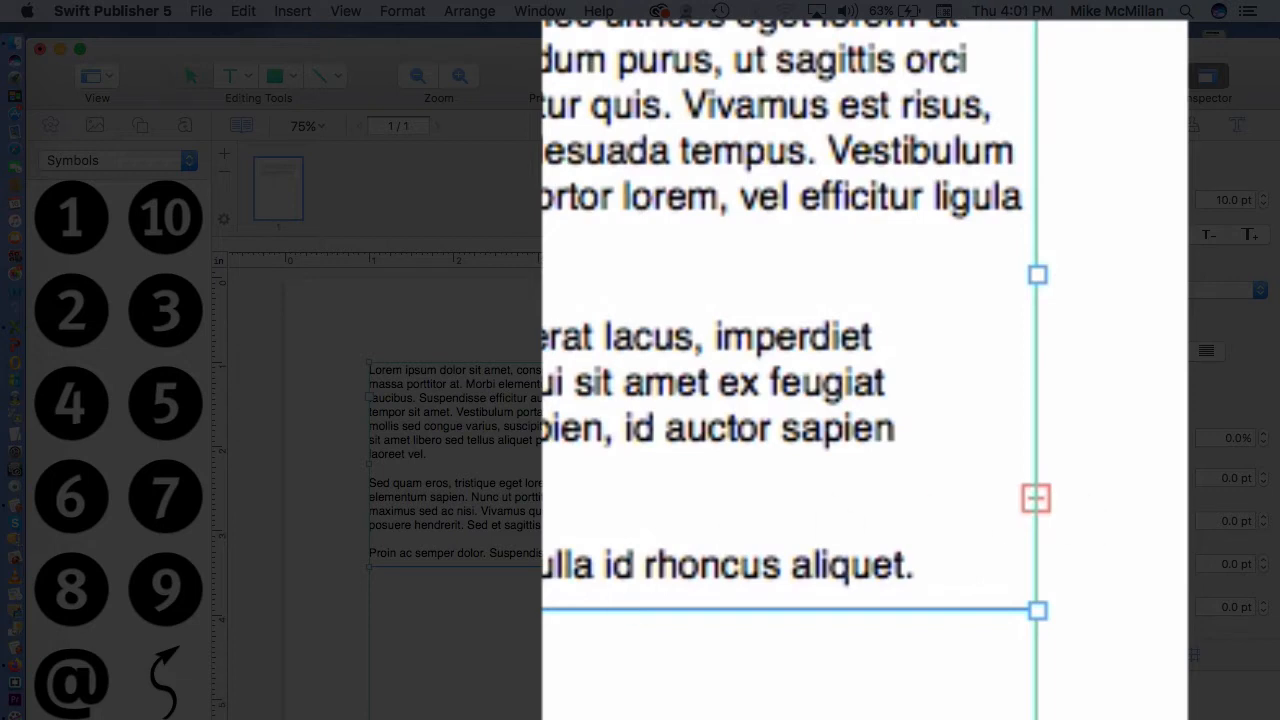
pyautogui.moveTo(646, 566); pyautogui.dragTo(608, 719)
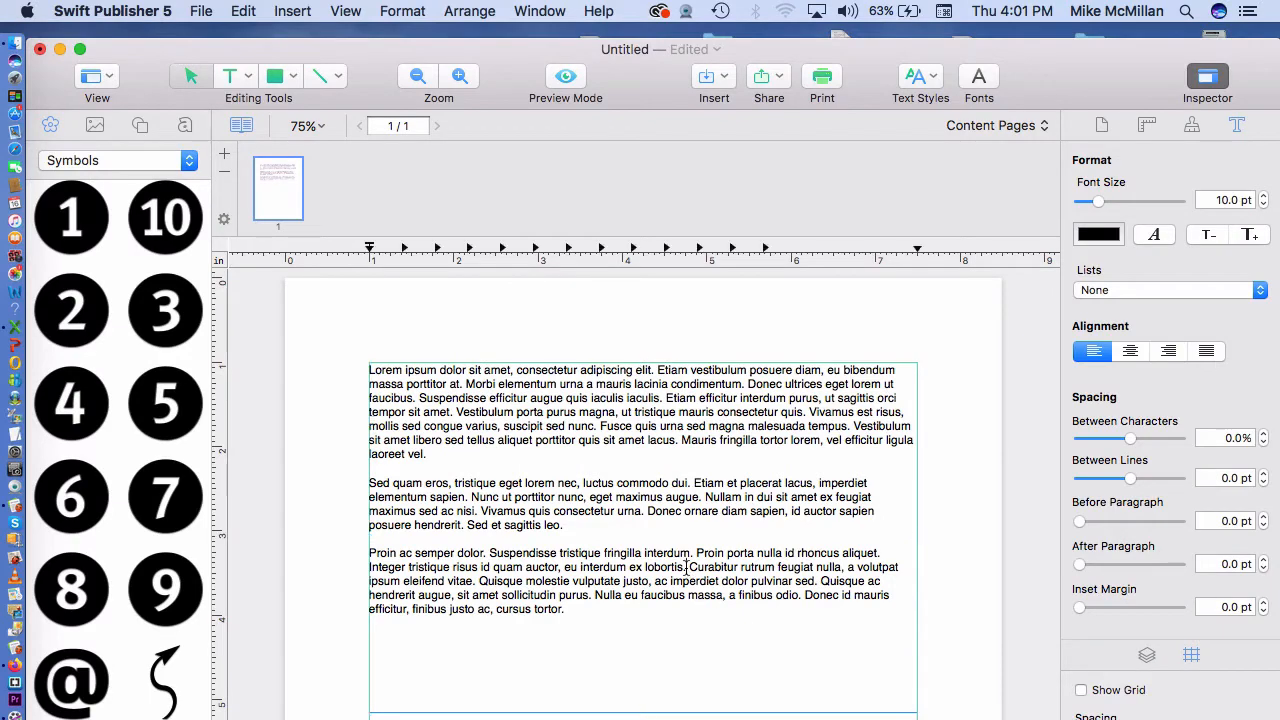
# Step: Try changing the font size of all three paragraphs in the text box
pyautogui.moveTo(567, 609); pyautogui.dragTo(364, 360)
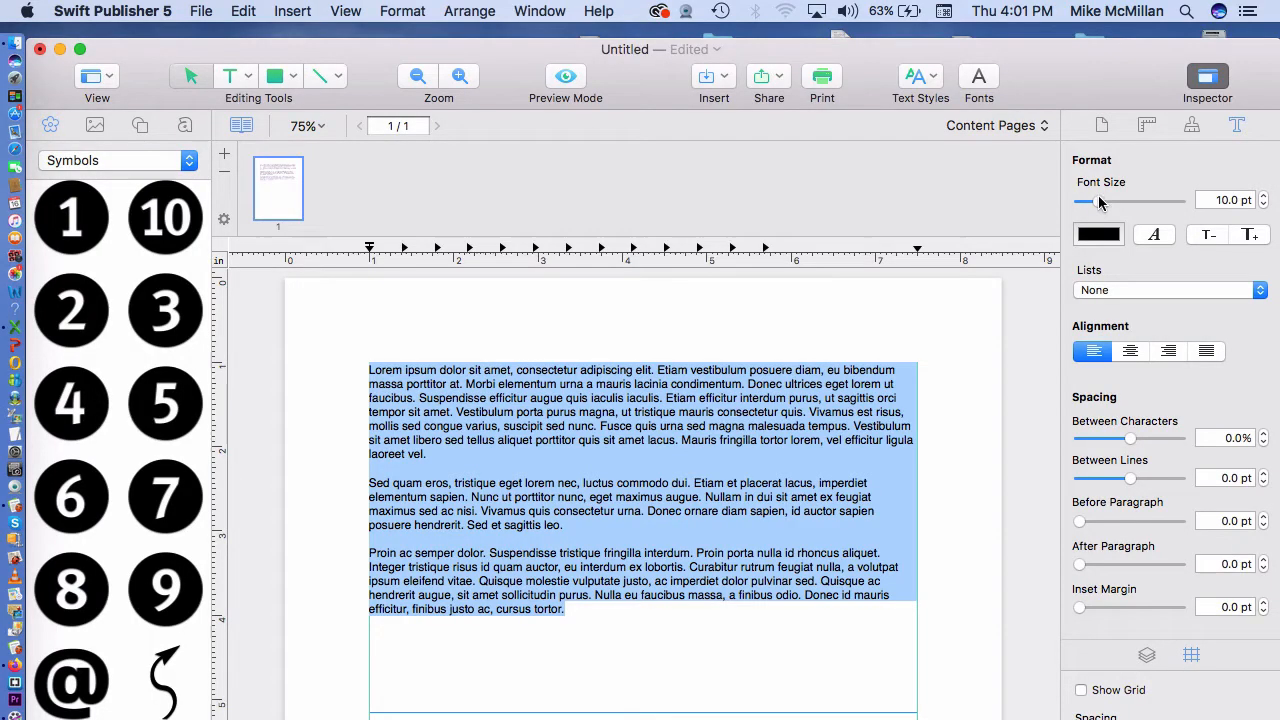
pyautogui.moveTo(1097, 203); pyautogui.dragTo(1102, 201)
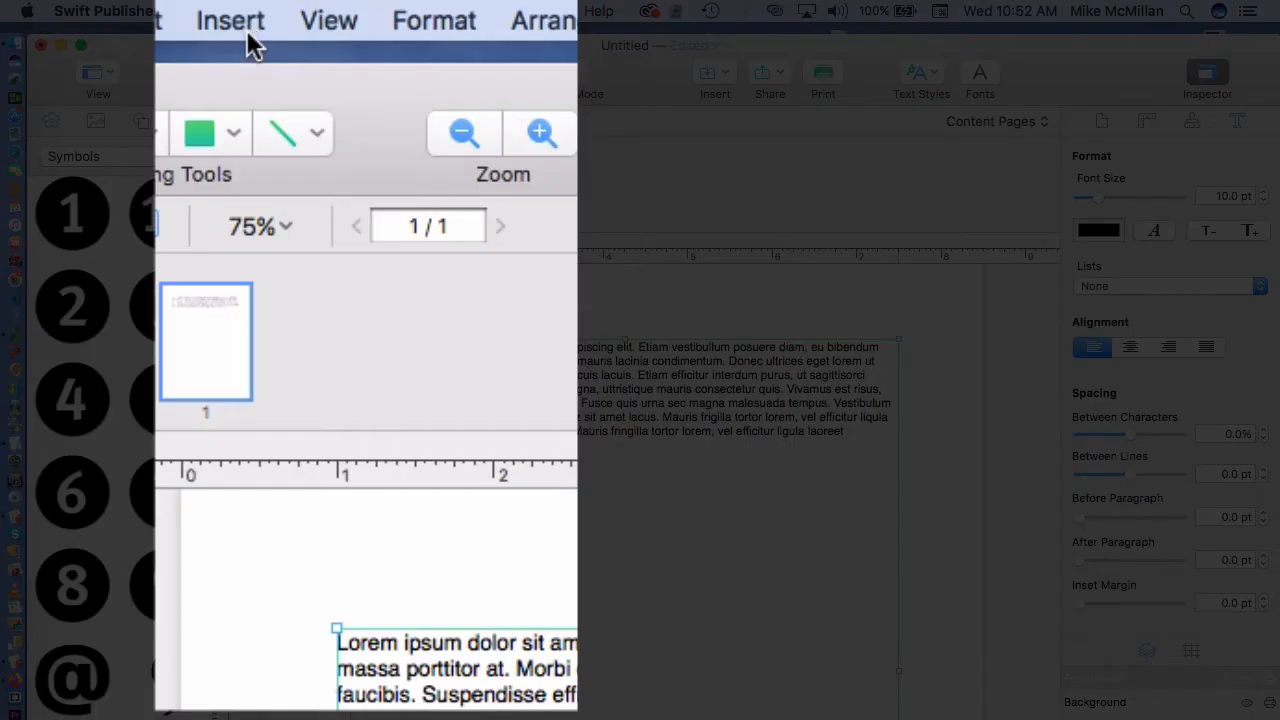
# Step: Create layout guides with 1 row and 3 columns, a 0.4 in column gutter, positioned relative to the margins area
pyautogui.click(232, 22)
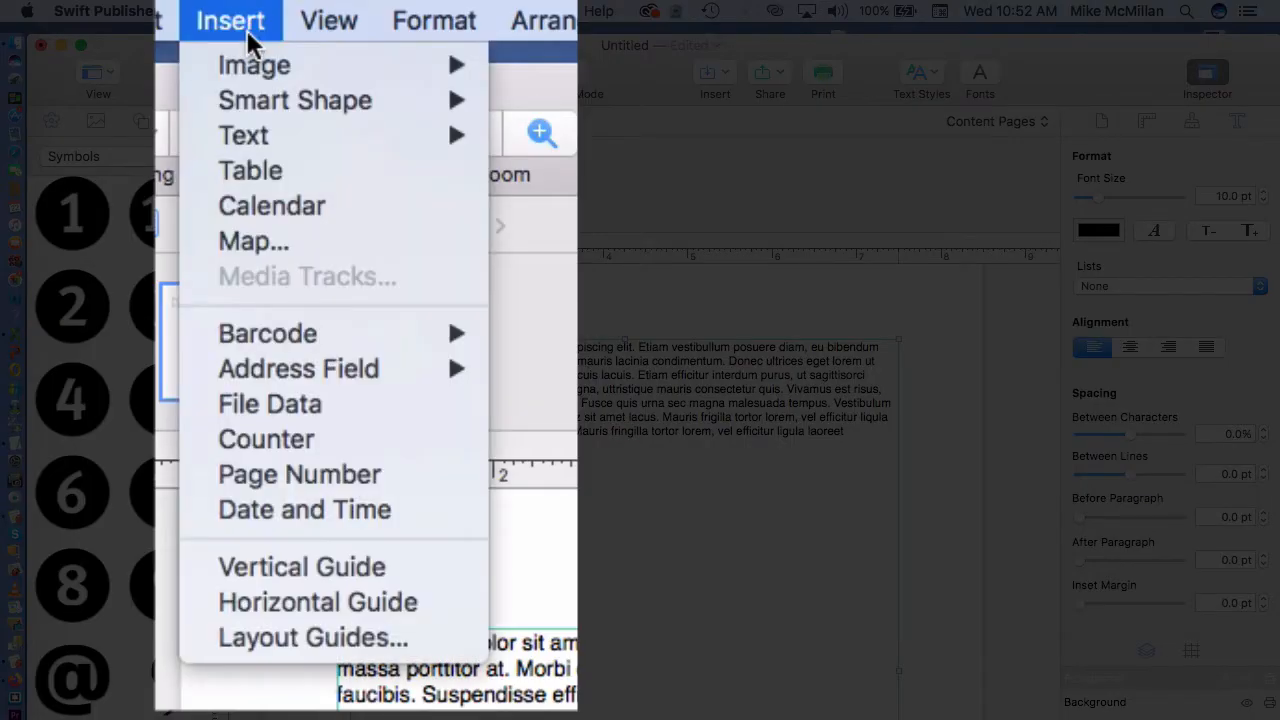
pyautogui.click(311, 648)
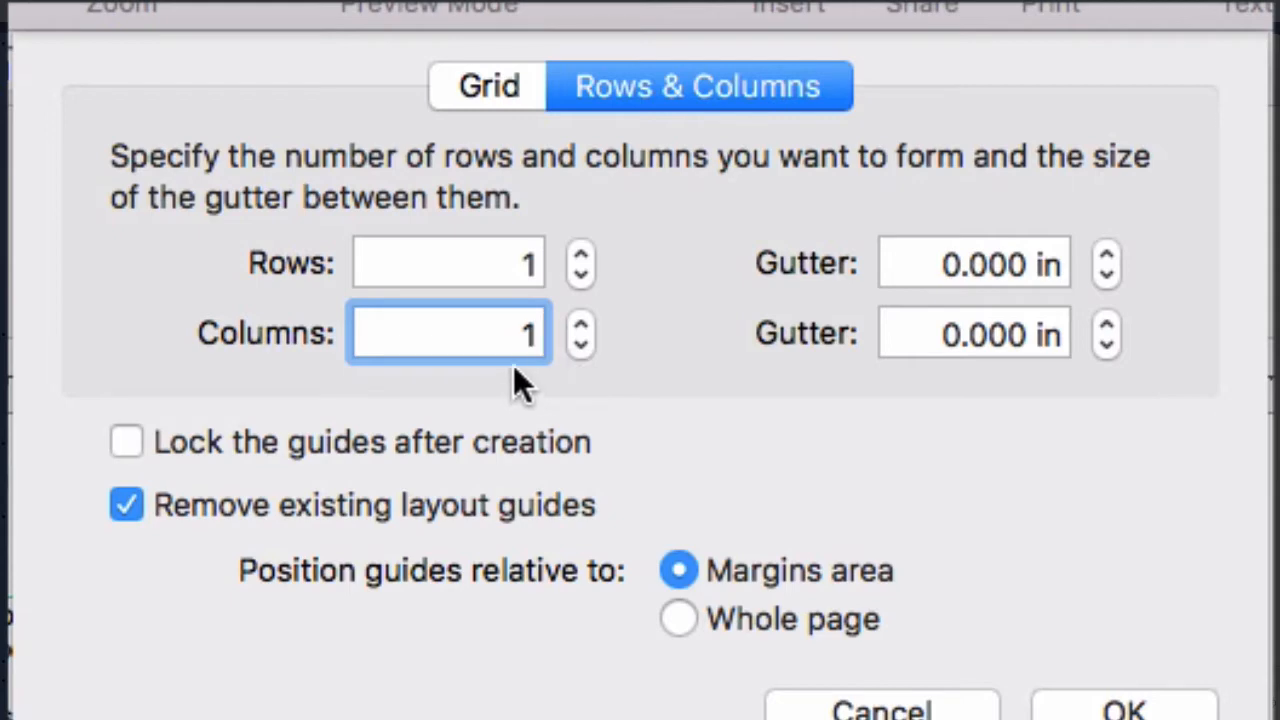
pyautogui.click(577, 327)
pyautogui.click(577, 327)
pyautogui.moveTo(943, 333); pyautogui.dragTo(1025, 335)
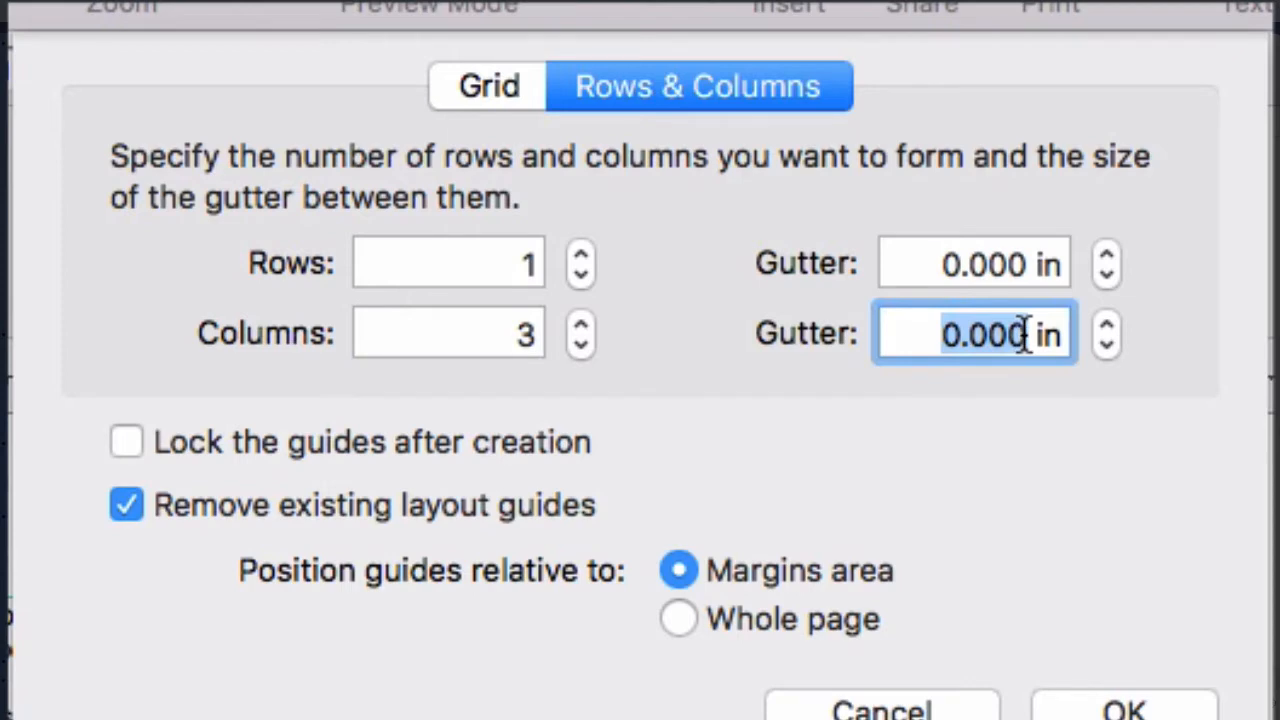
pyautogui.write('.4')
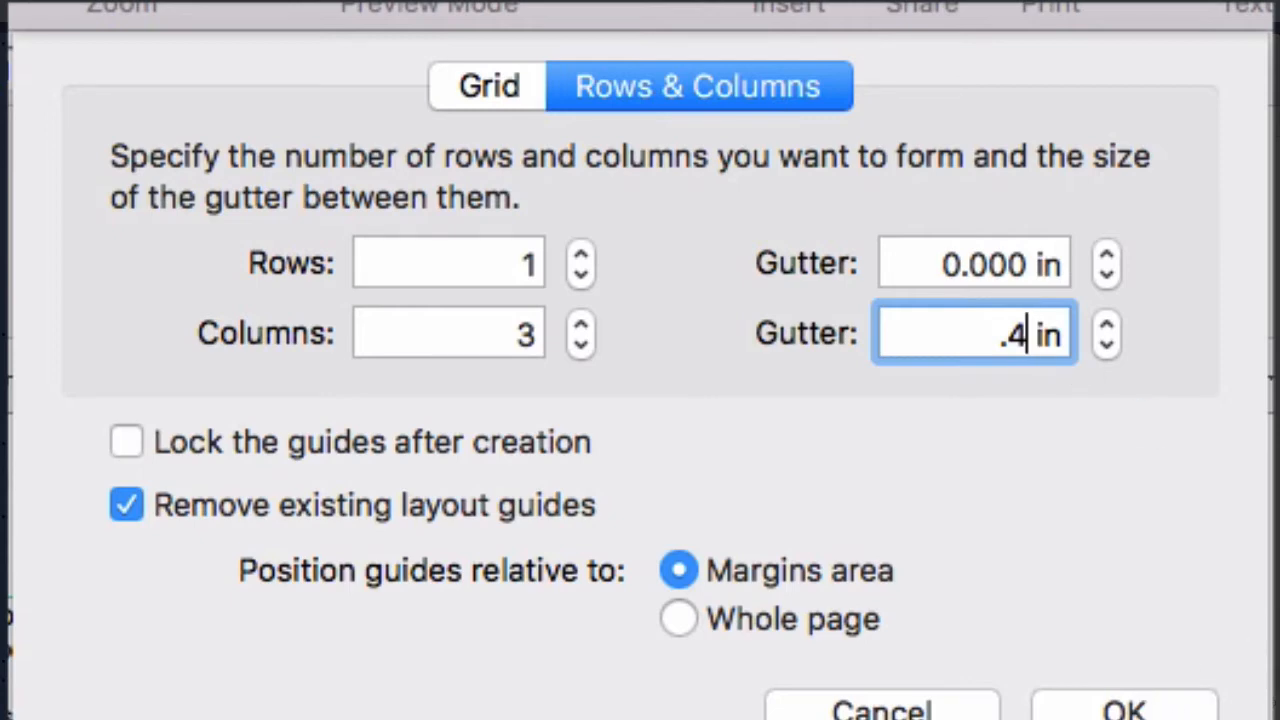
pyautogui.click(677, 619)
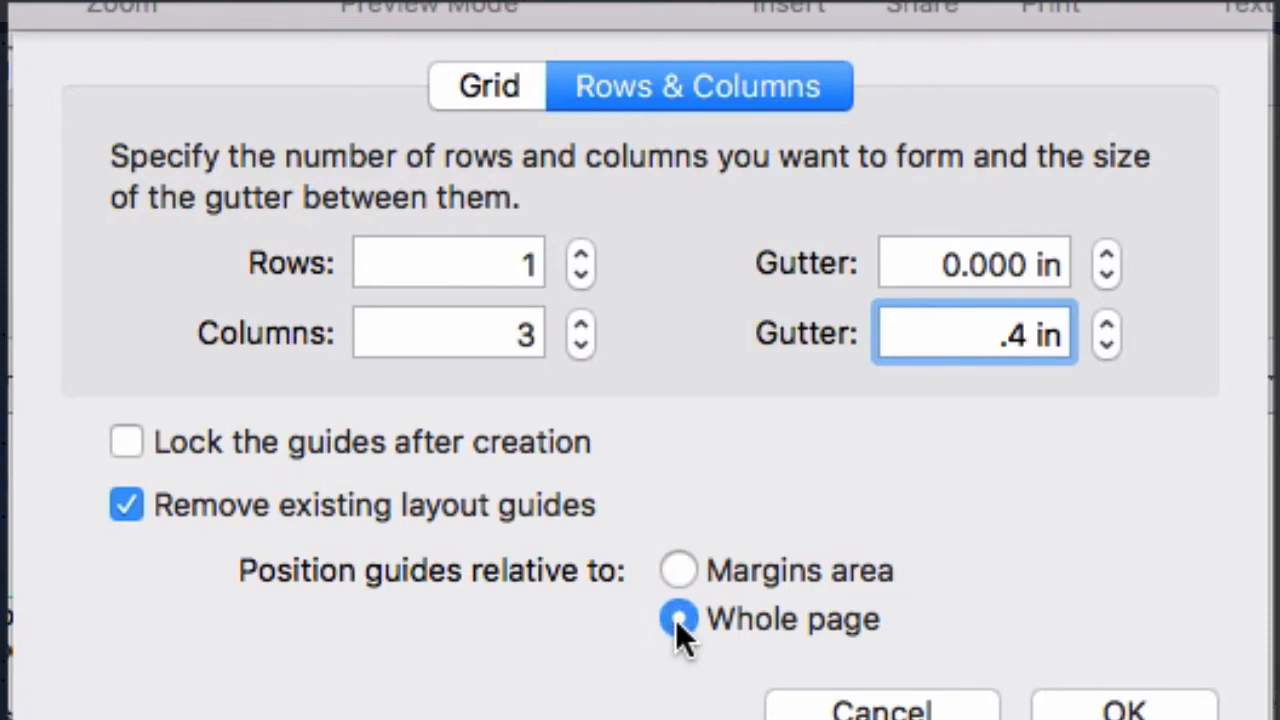
pyautogui.click(681, 568)
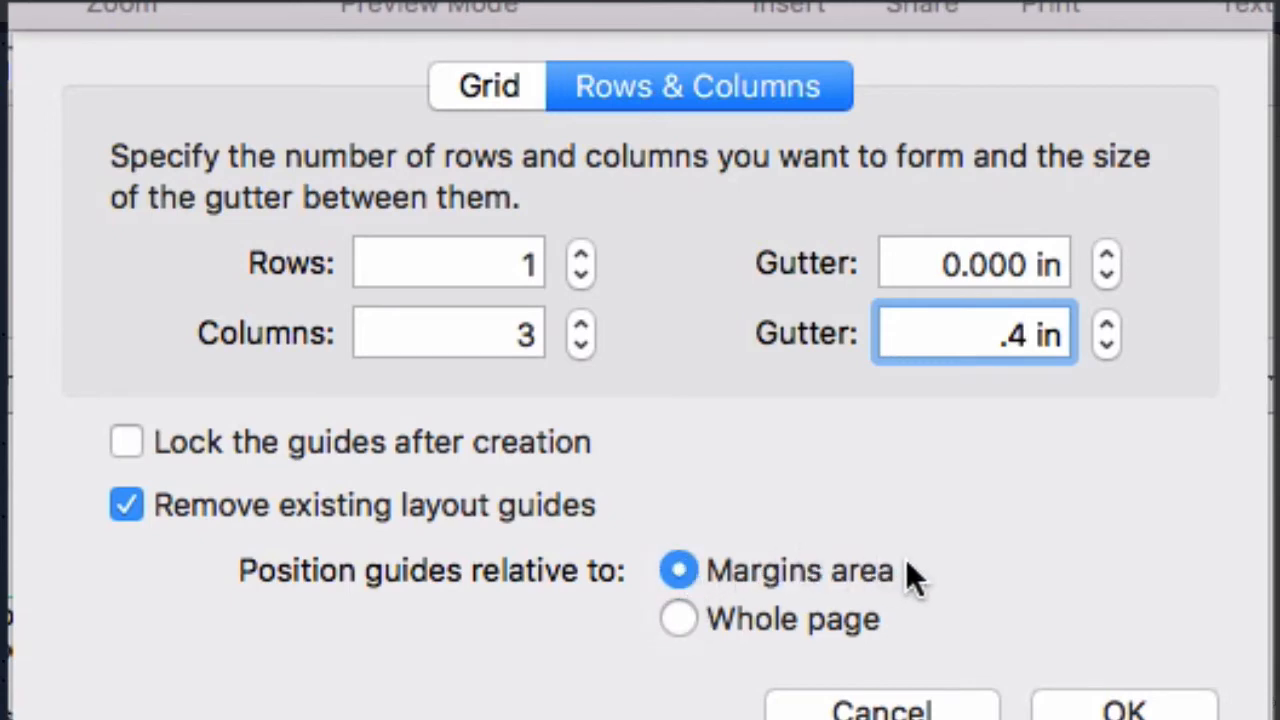
pyautogui.press('Return')
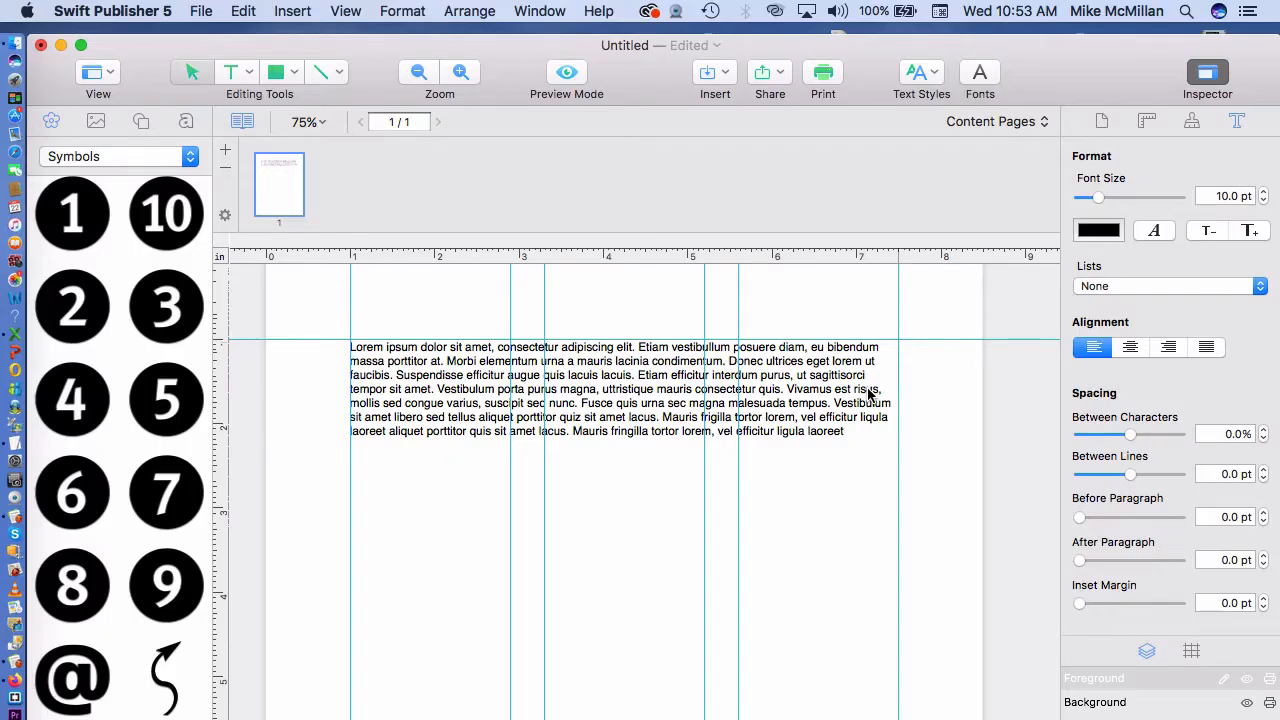
# Step: Narrow the text box to the width of the first guide column and place a copy of it in the second column
pyautogui.click(825, 388)
pyautogui.moveTo(899, 670); pyautogui.dragTo(516, 655)
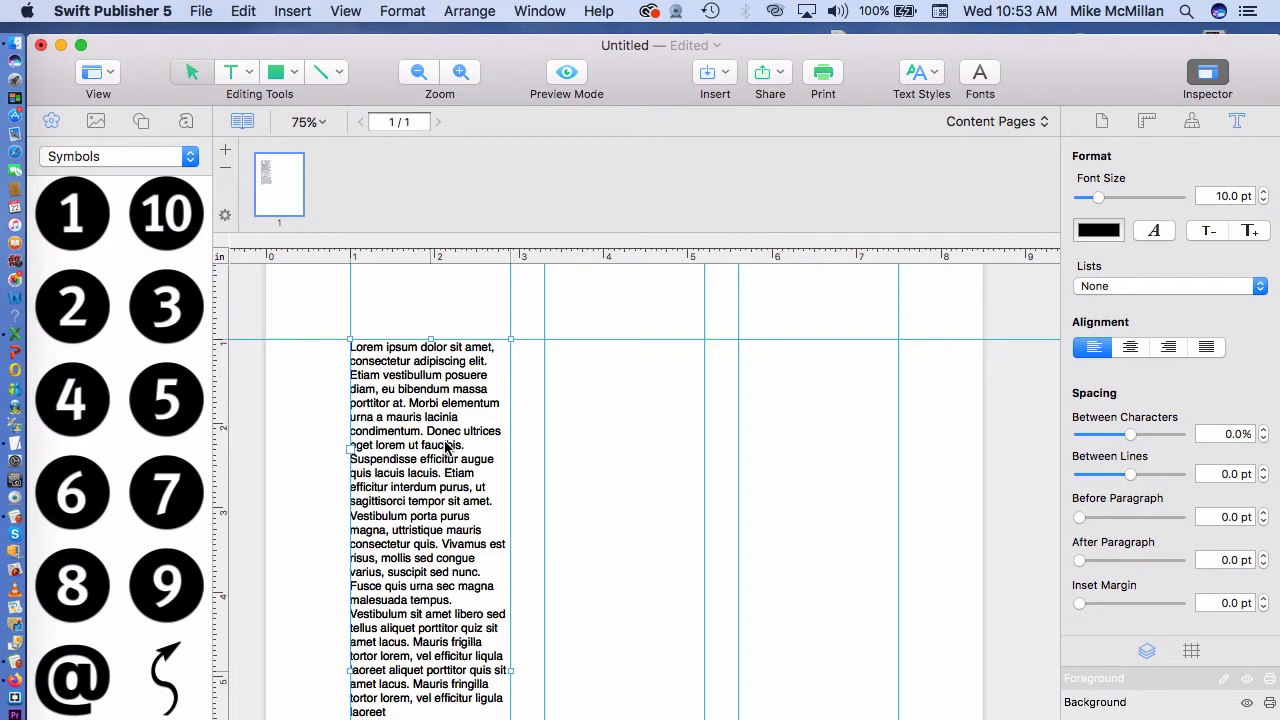
pyautogui.moveTo(446, 446); pyautogui.dragTo(643, 447)
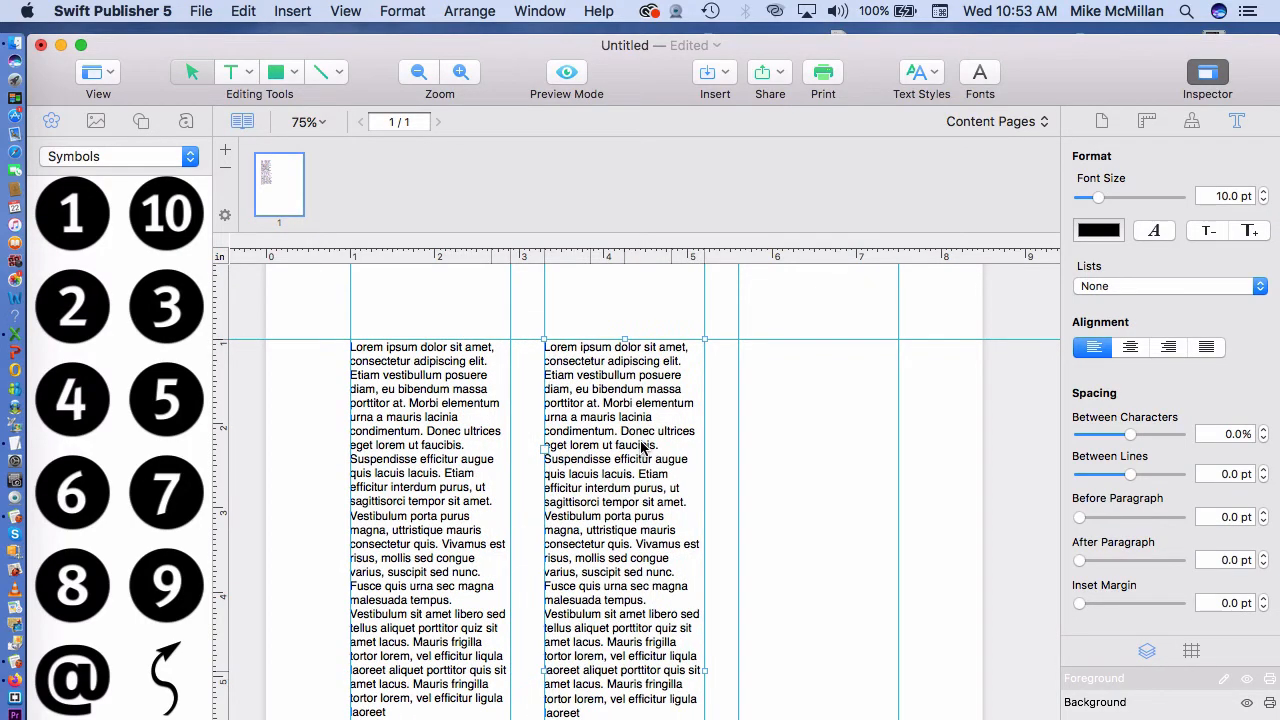
# Step: Place another copy of the text box in the third guide column and switch the page to preview mode
pyautogui.press('super+v')
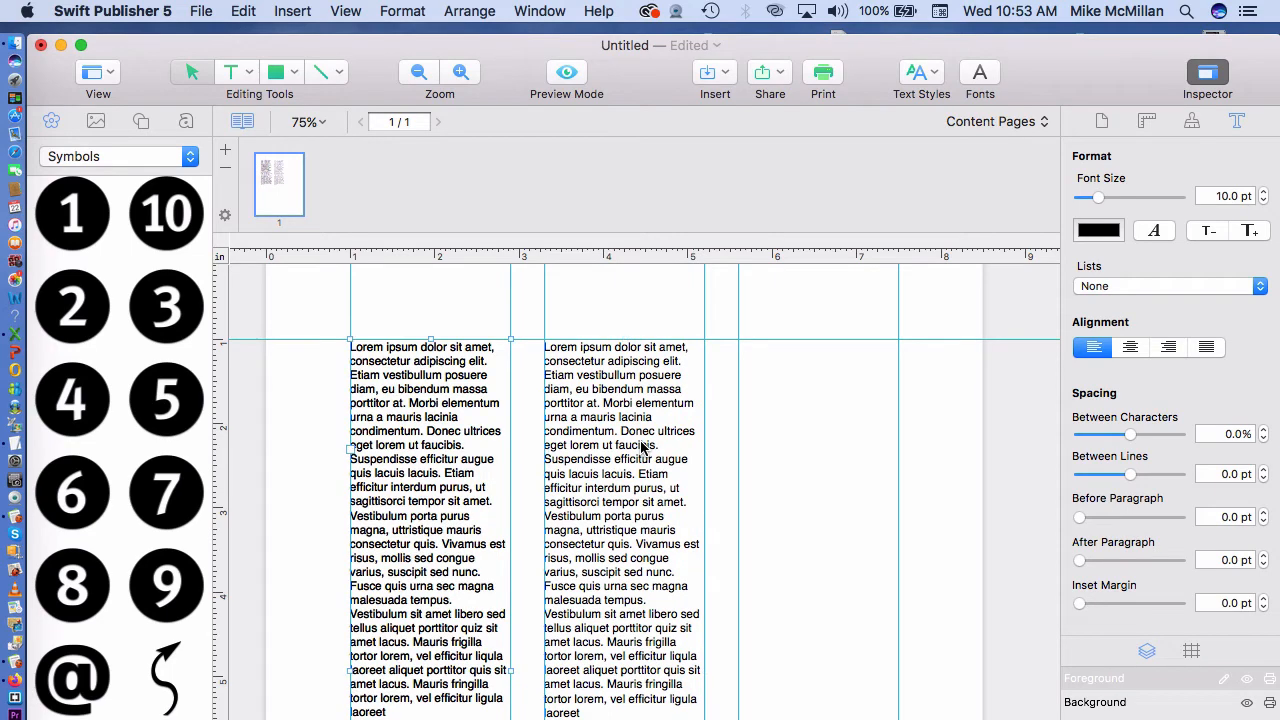
pyautogui.moveTo(420, 405); pyautogui.dragTo(798, 398)
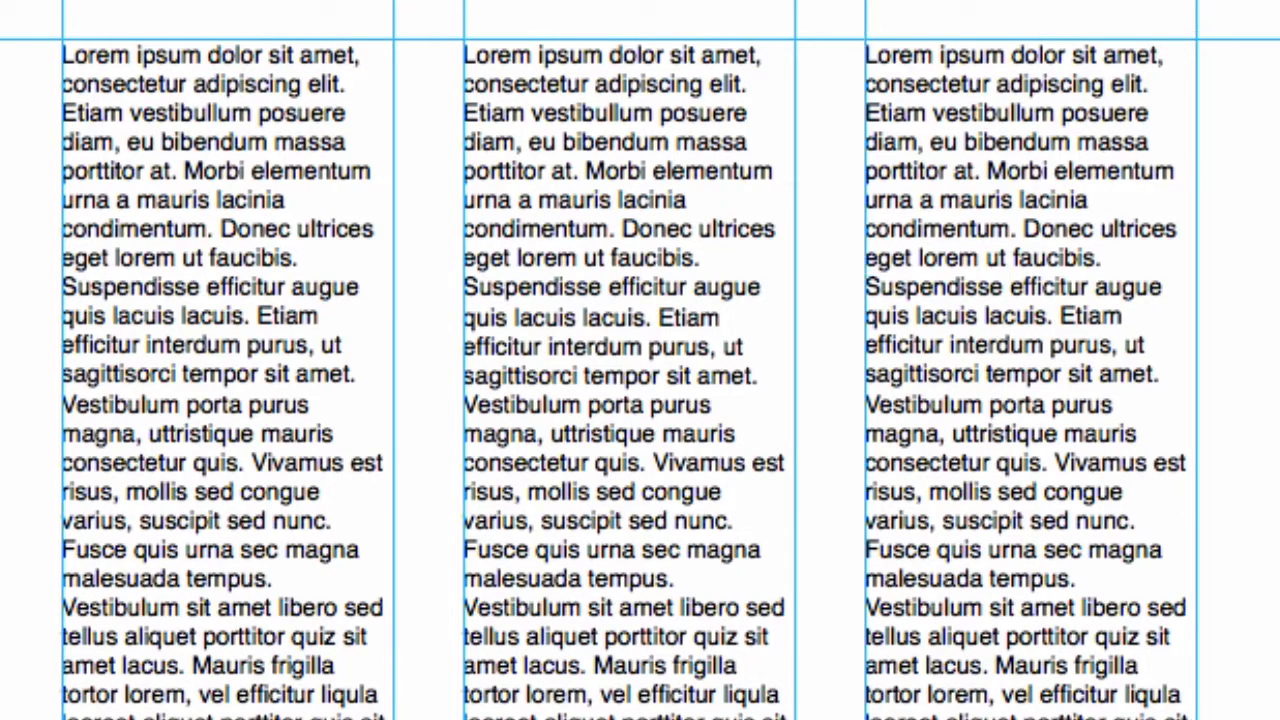
pyautogui.press('w')
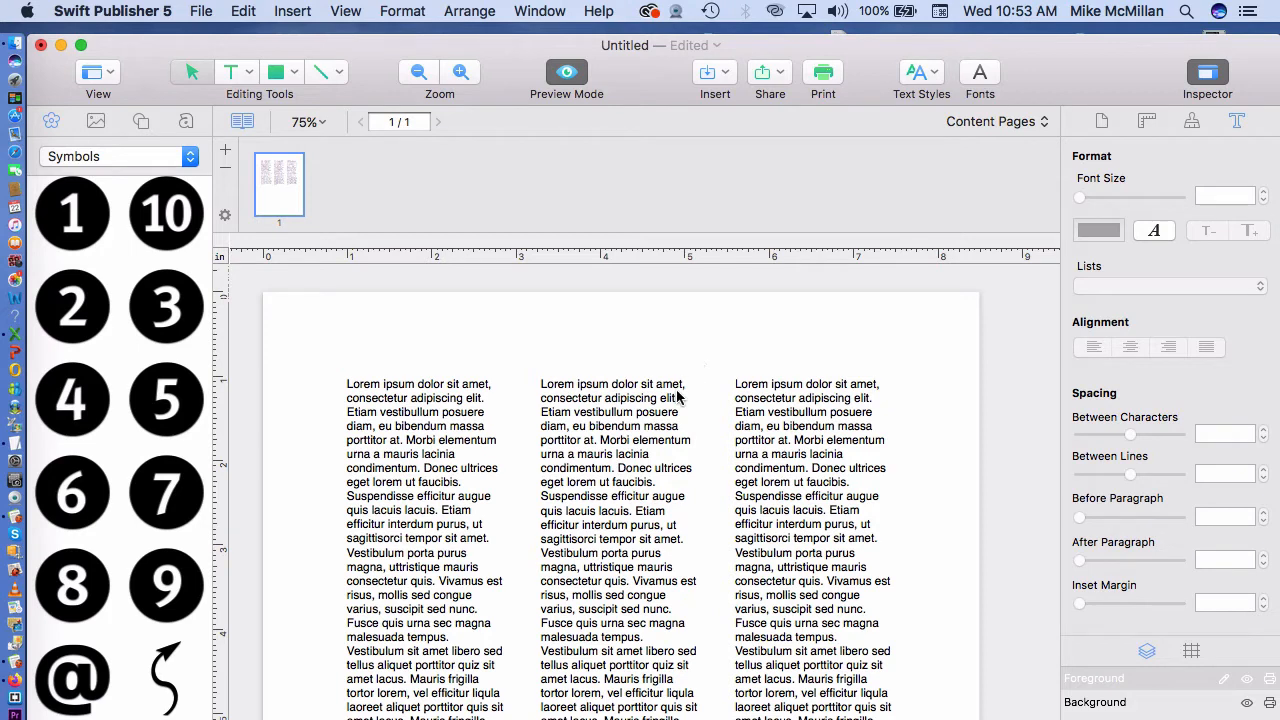
pyautogui.scroll(-3, 652, 577)
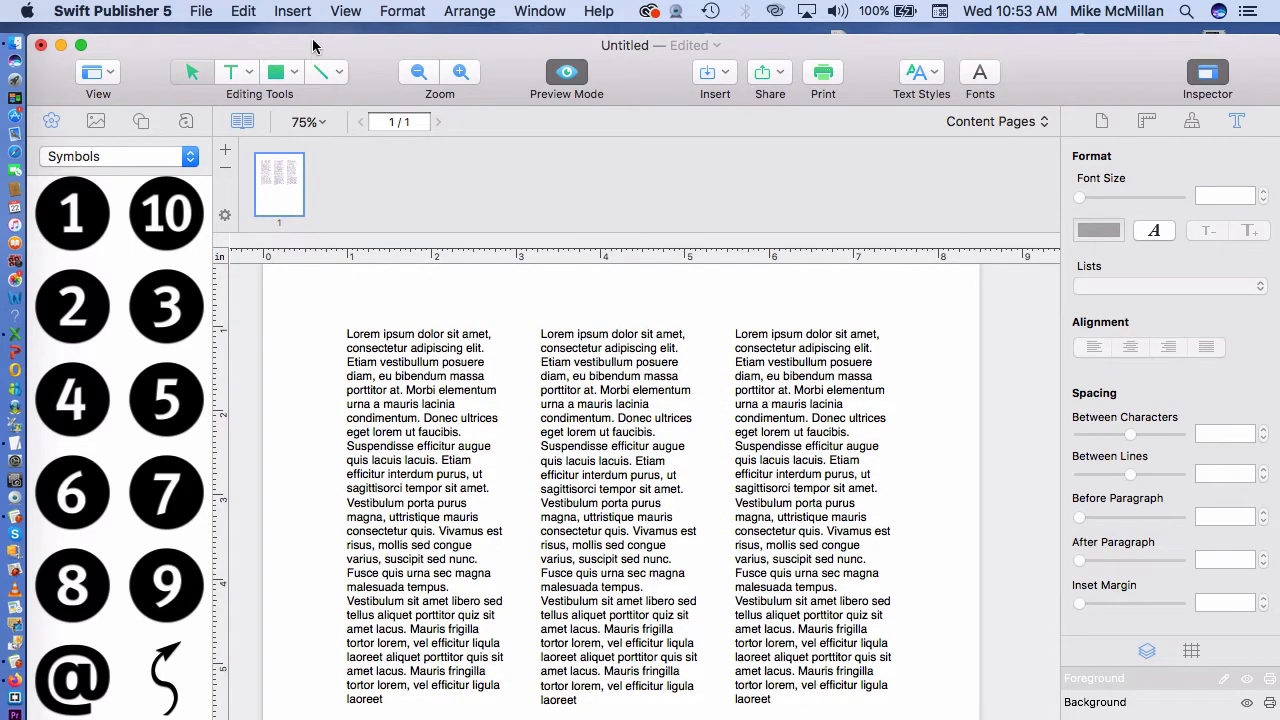
pyautogui.click(293, 11)
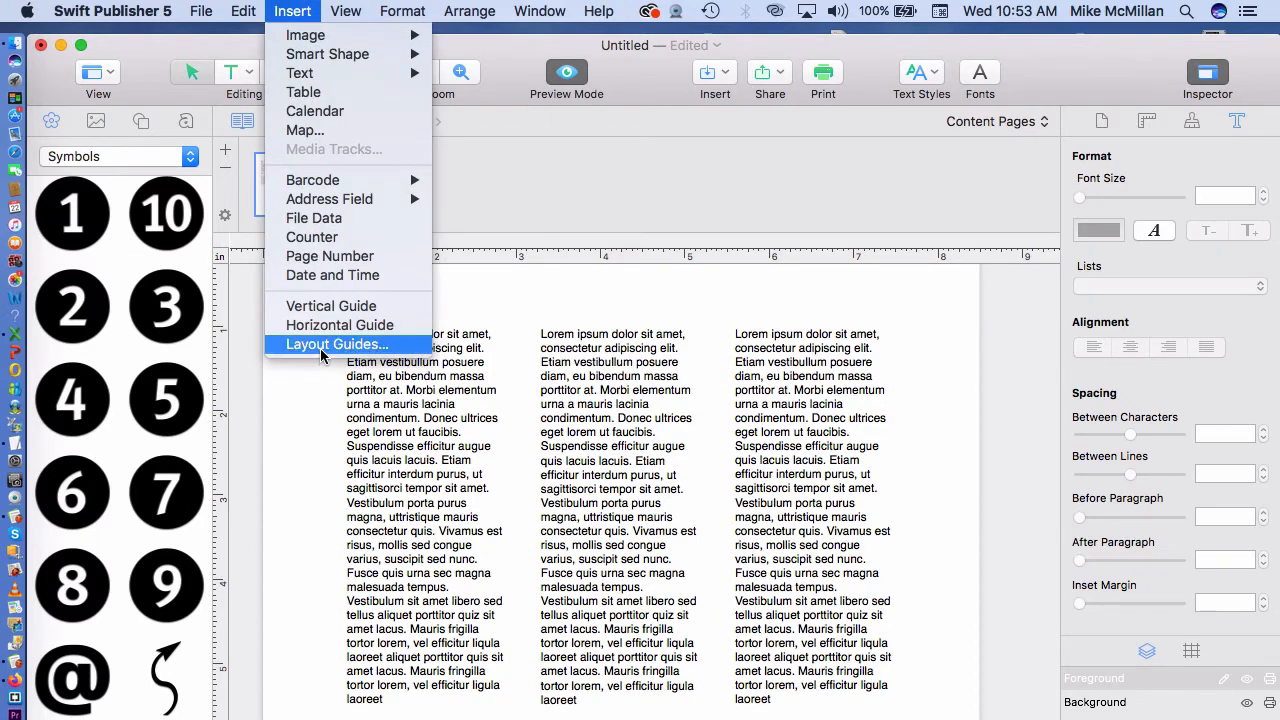
pyautogui.click(555, 179)
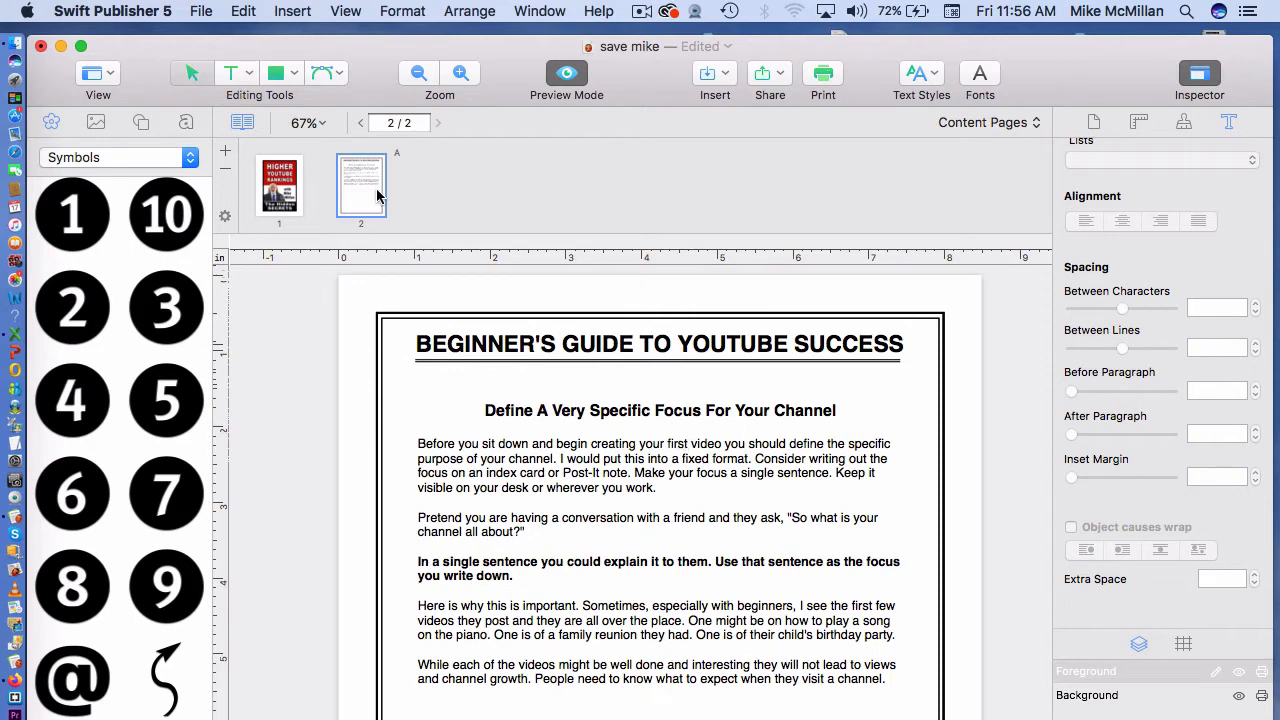
# Step: Add girl.png from the desktop to page 2 of the save mike document and position it over the right-hand side of the body text
pyautogui.moveTo(382, 72); pyautogui.dragTo(550, 60)
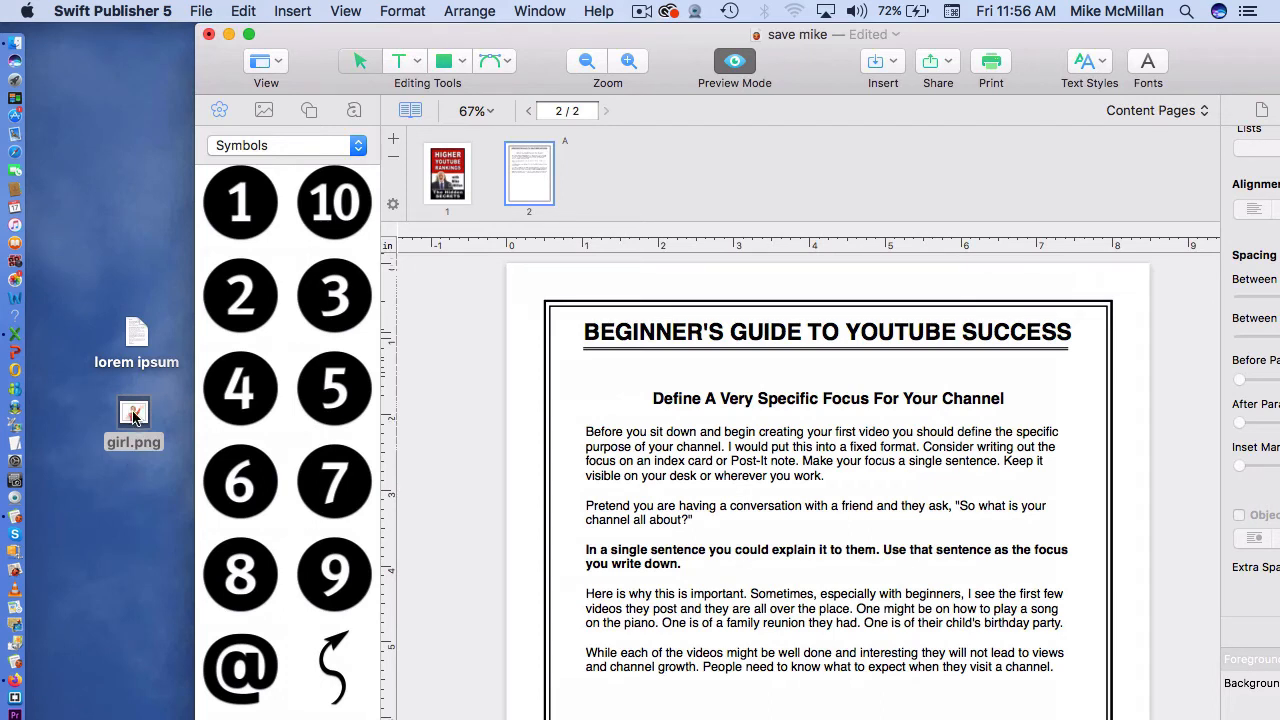
pyautogui.moveTo(133, 418); pyautogui.dragTo(911, 465)
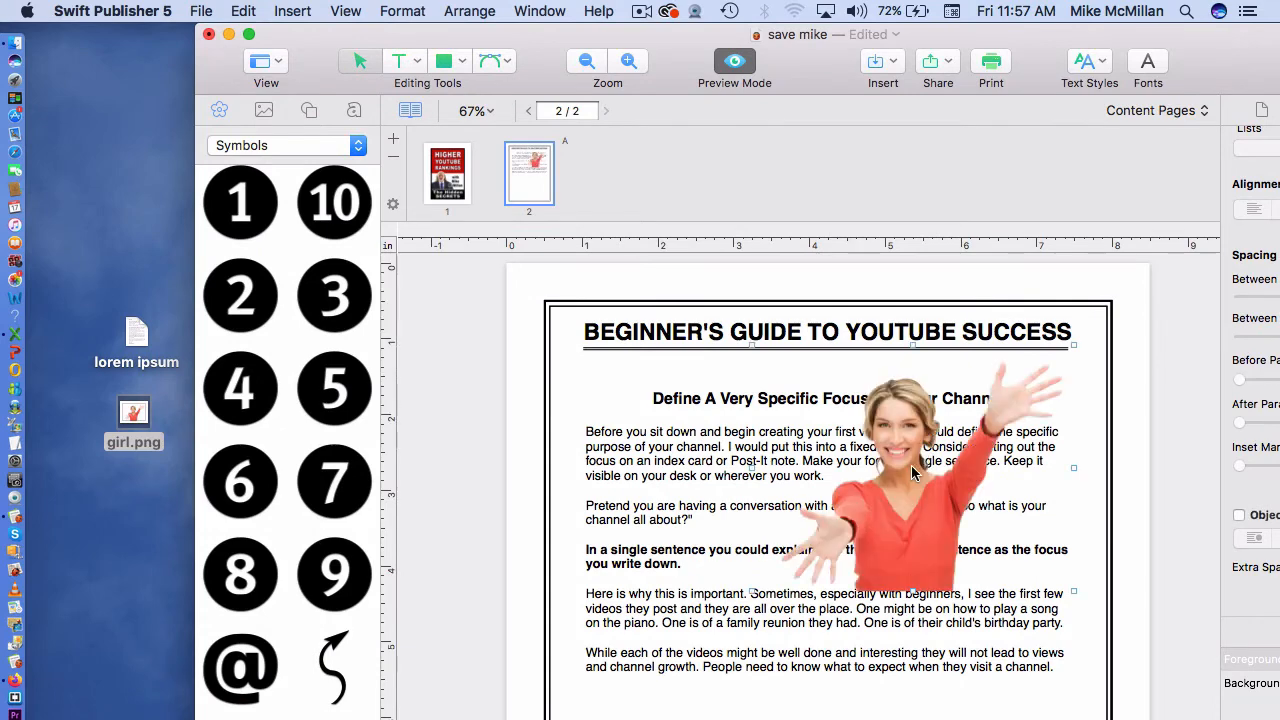
pyautogui.moveTo(815, 68); pyautogui.dragTo(647, 80)
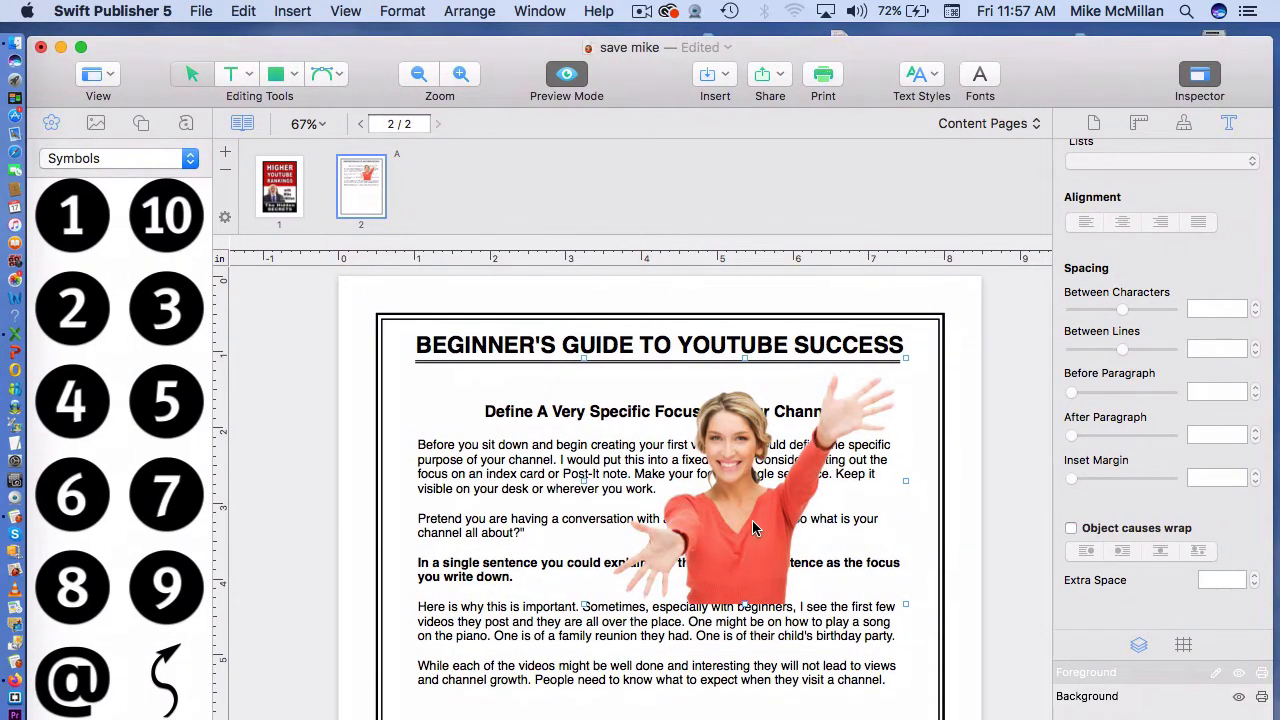
pyautogui.moveTo(752, 520); pyautogui.dragTo(786, 574)
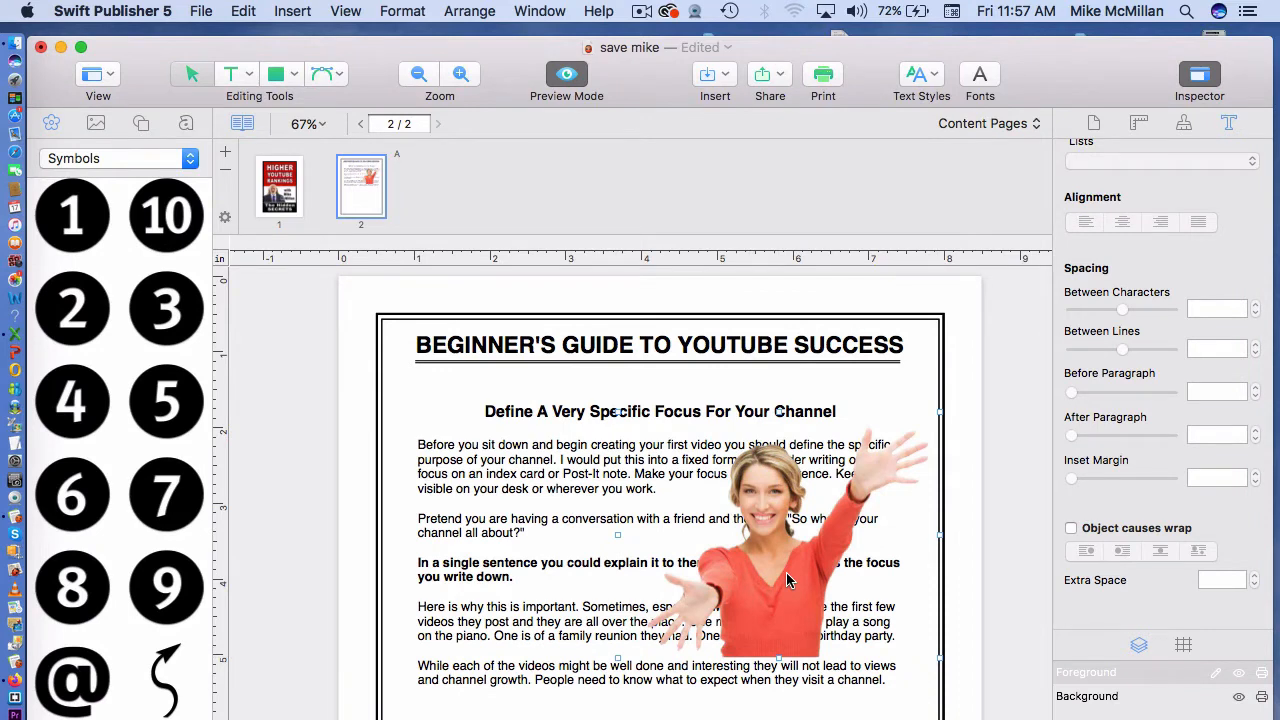
# Step: Make the woman image on page 2 cause the body text to wrap around it
pyautogui.click(957, 381)
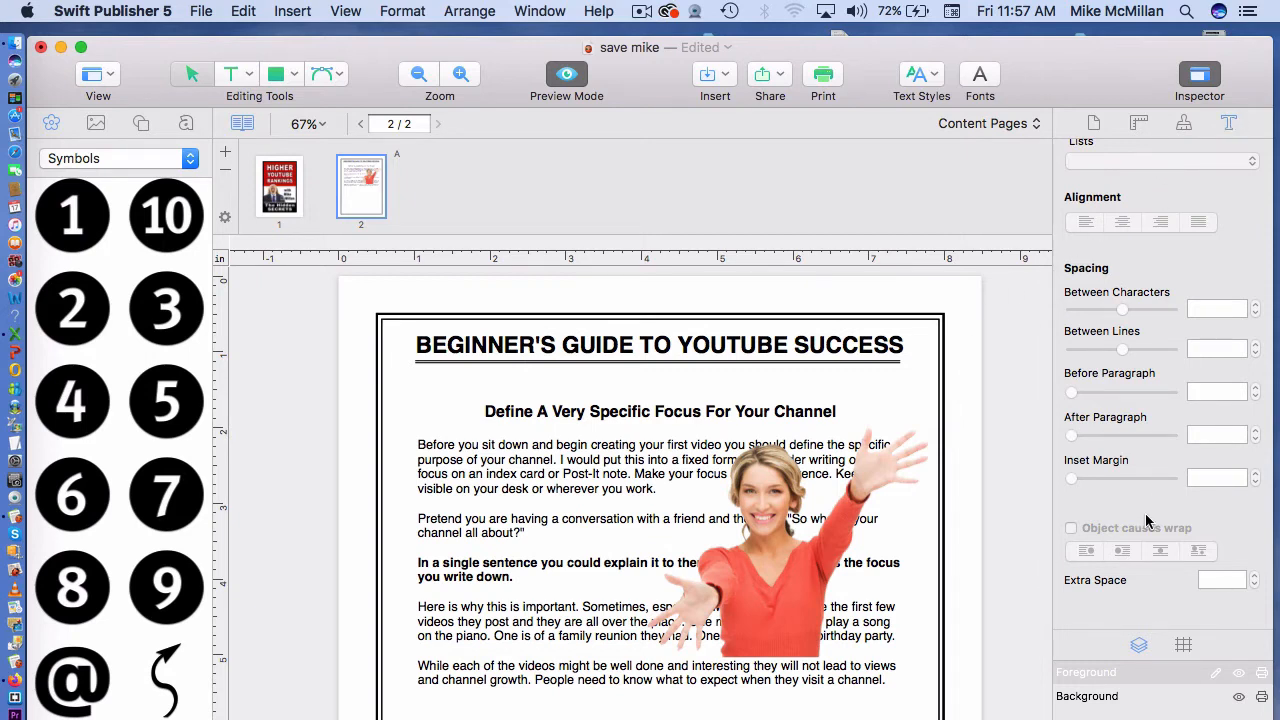
pyautogui.scroll(5, 1147, 521)
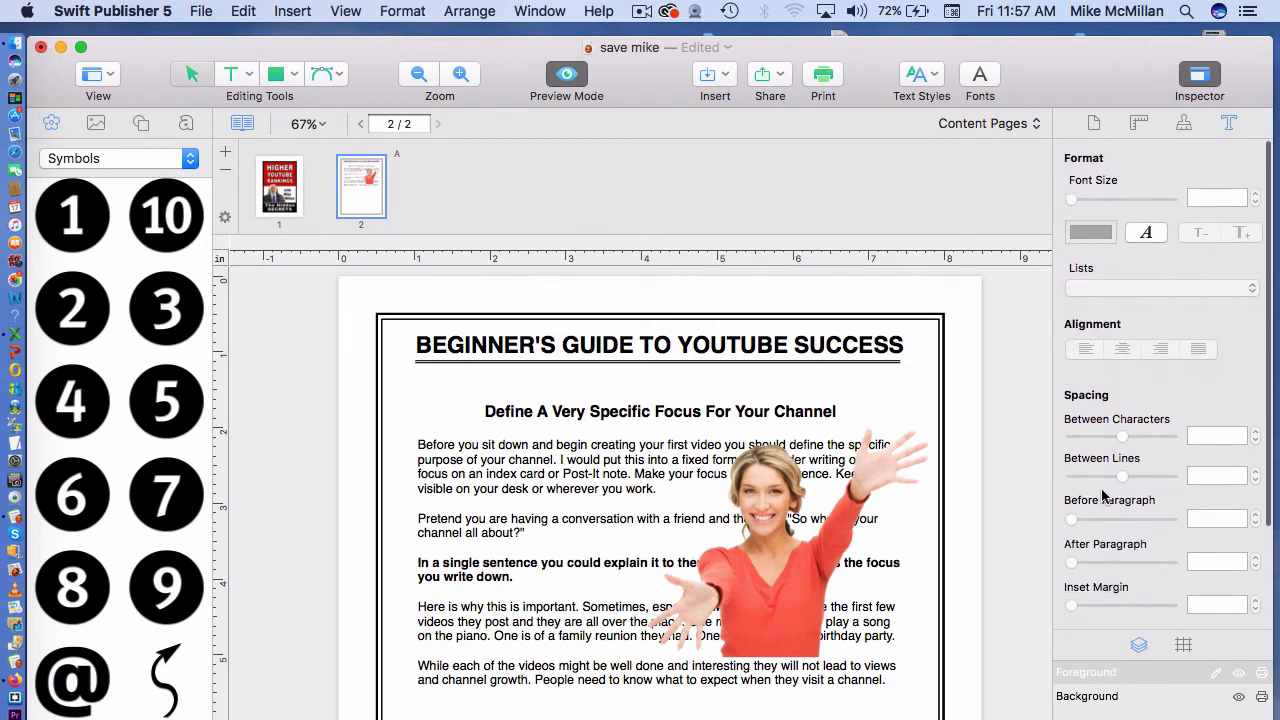
pyautogui.scroll(-3, 1104, 497)
pyautogui.scroll(-2, 1104, 497)
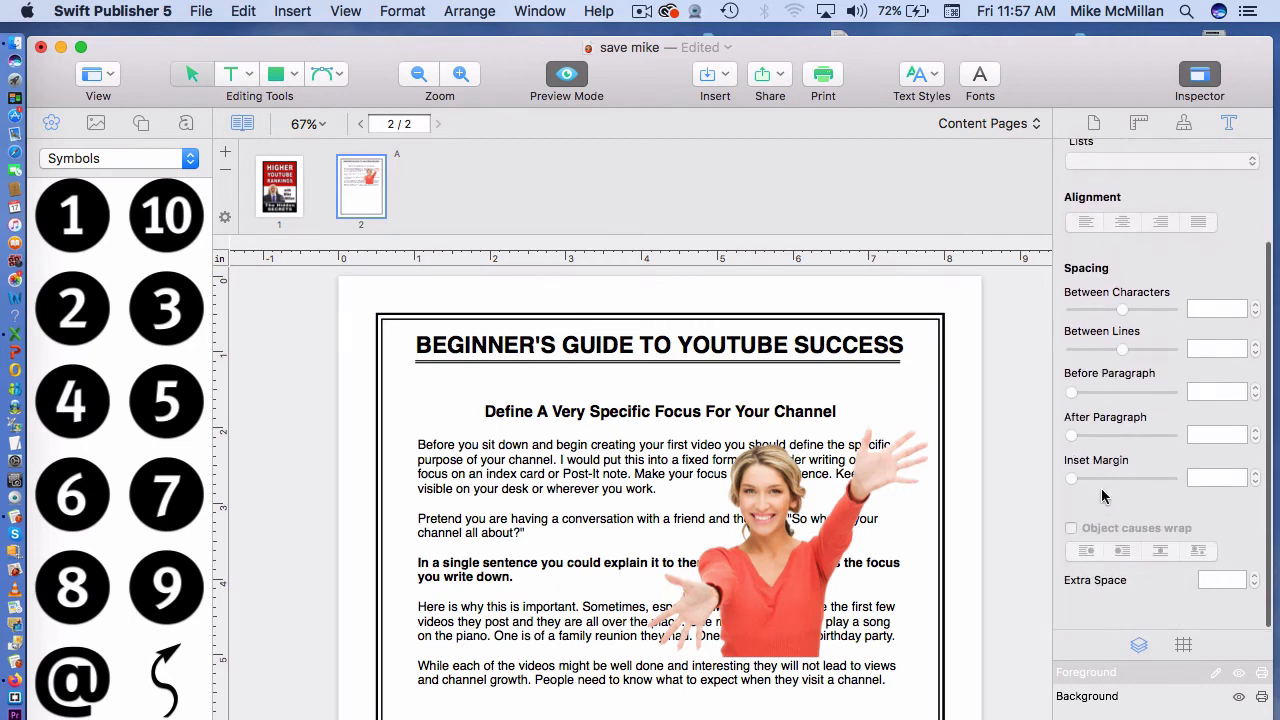
pyautogui.click(810, 520)
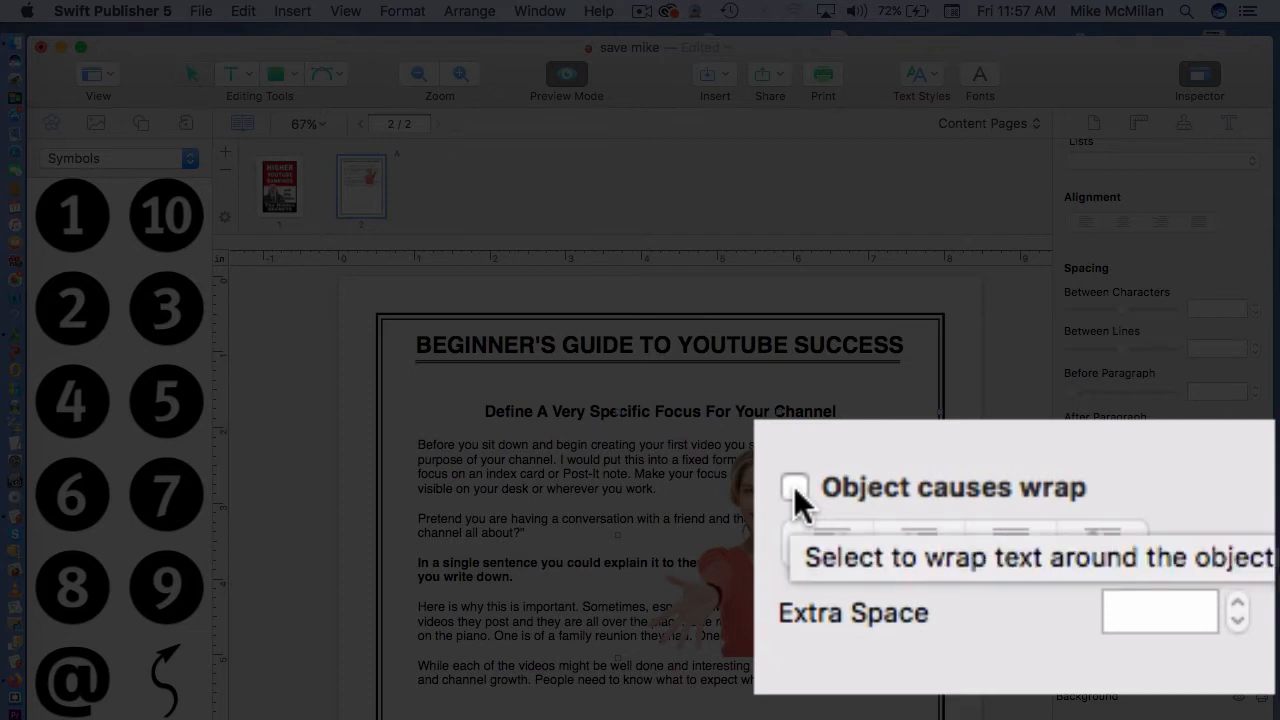
pyautogui.click(1071, 529)
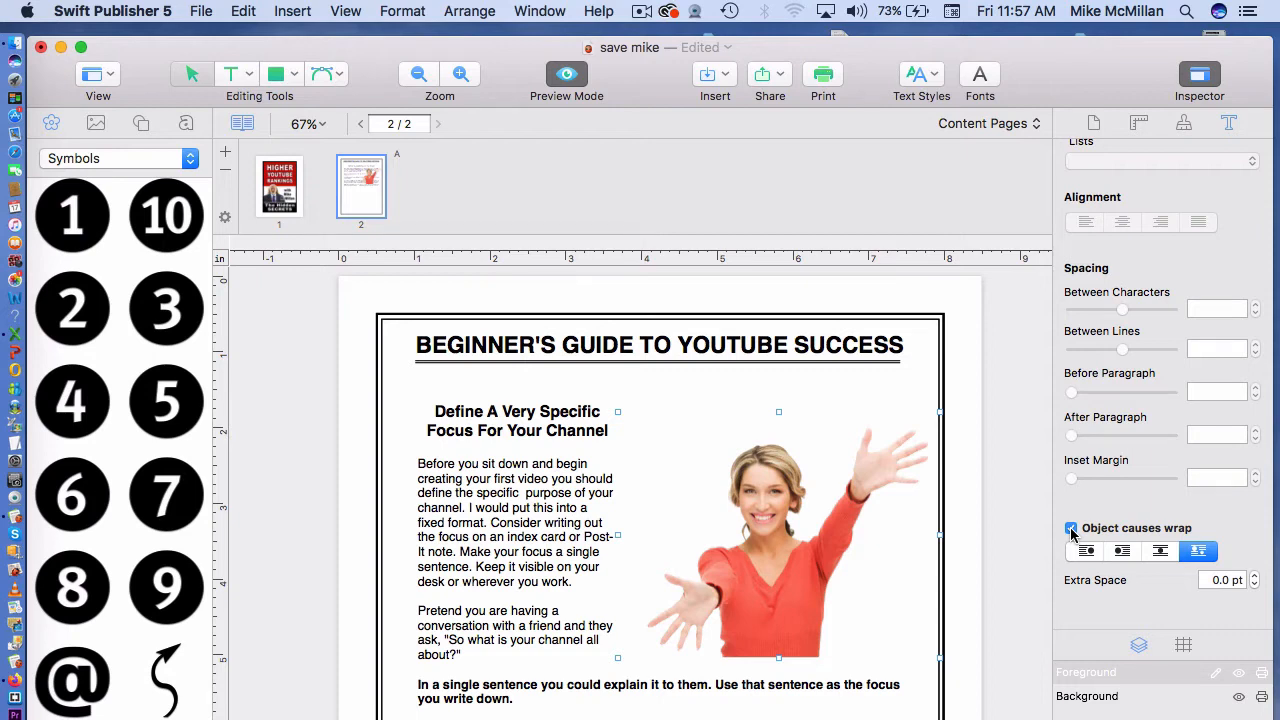
# Step: Try the wrap style that keeps text only above and below the woman image, and return to the around-the-object style
pyautogui.click(965, 362)
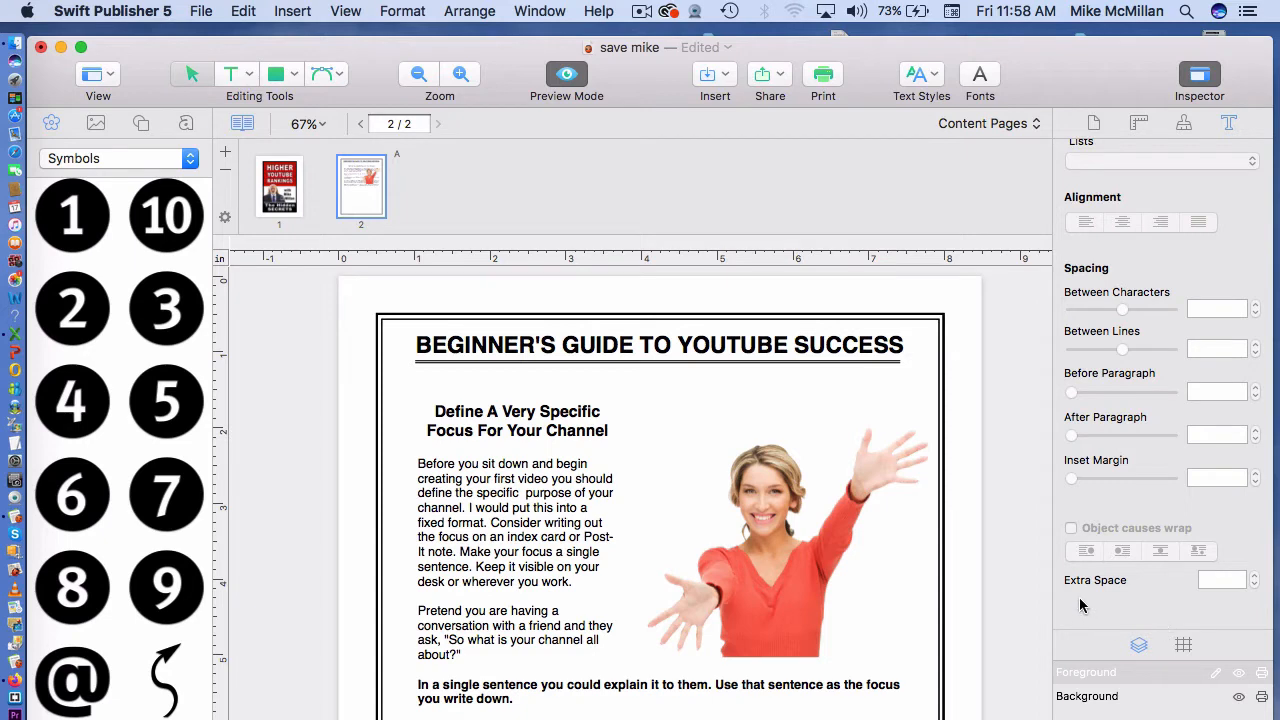
pyautogui.click(794, 568)
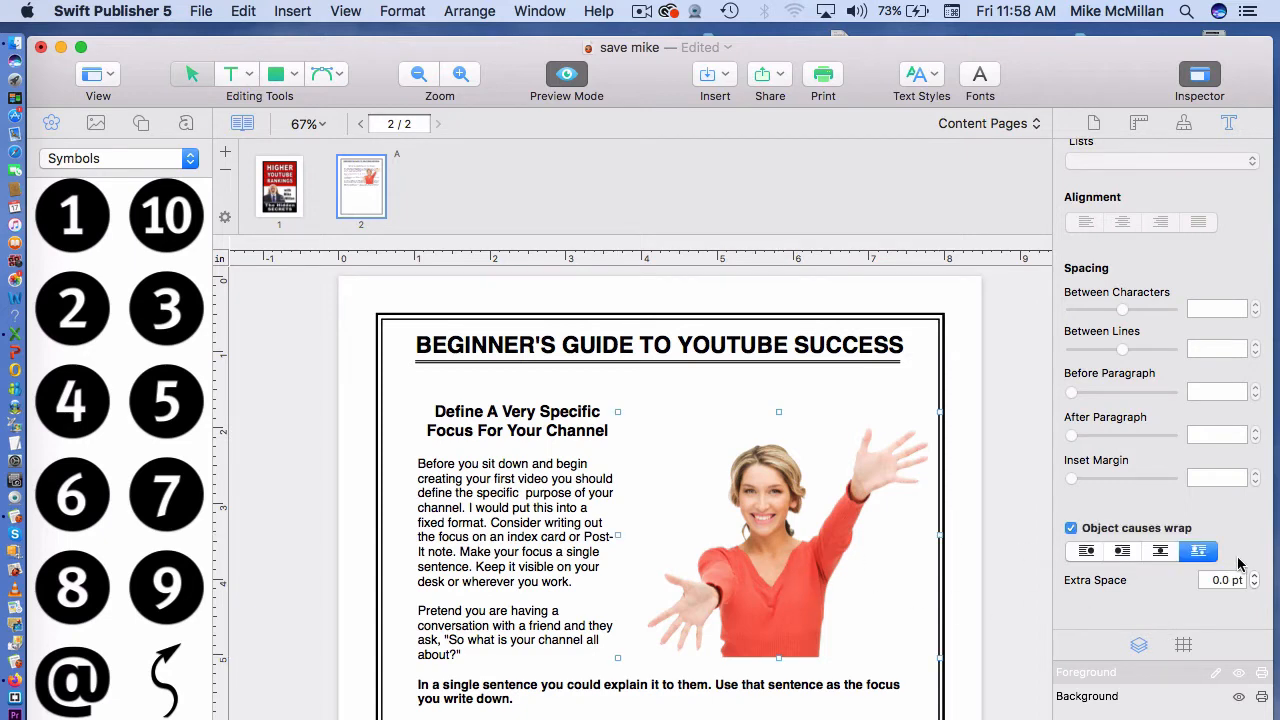
pyautogui.click(1159, 551)
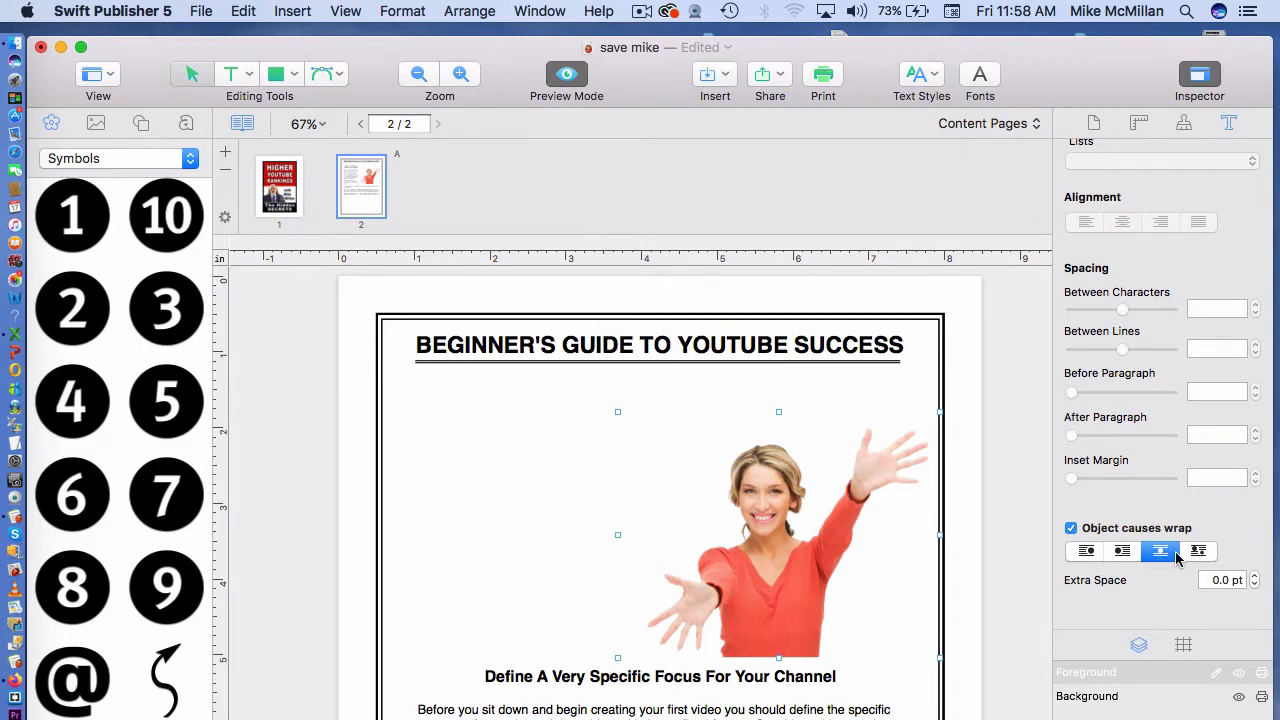
pyautogui.click(1199, 552)
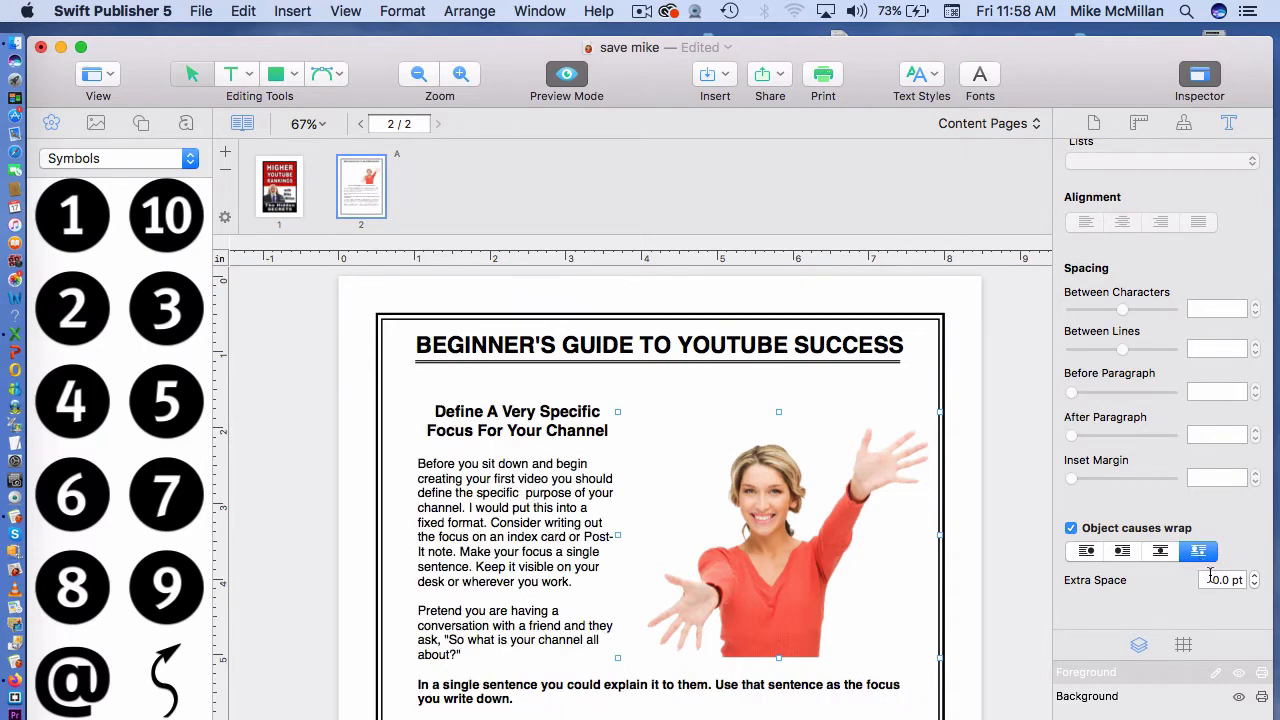
# Step: Try an extra space of 20 pt around the wrapped woman image and undo that change
pyautogui.click(1211, 580)
pyautogui.press('Return')
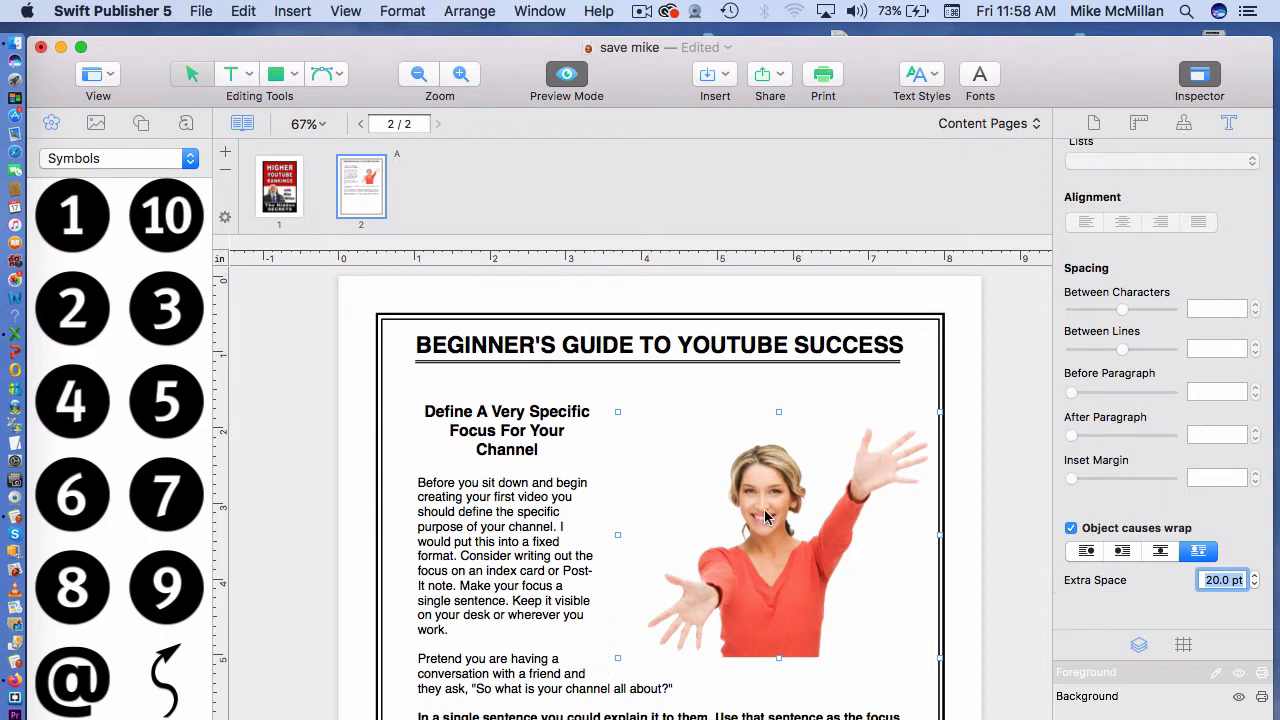
pyautogui.click(1025, 603)
pyautogui.press('super+z')
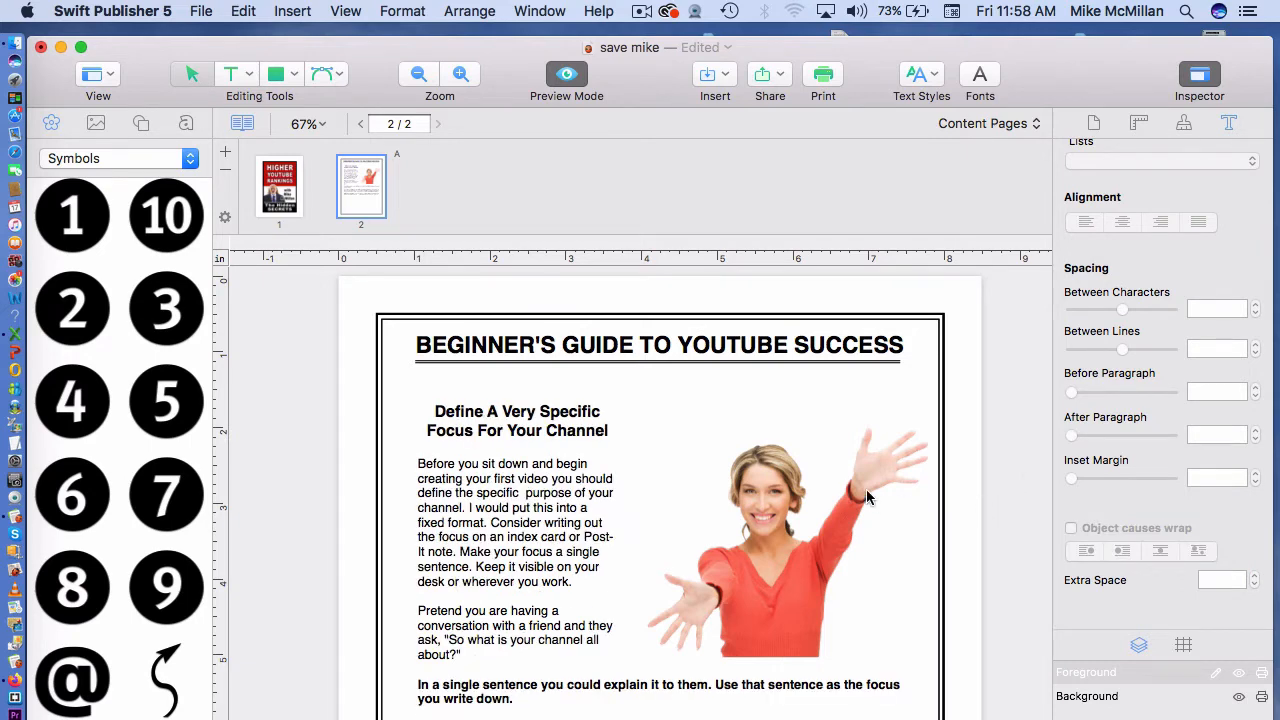
# Step: Turn off text wrapping for the woman image and deselect it
pyautogui.click(786, 552)
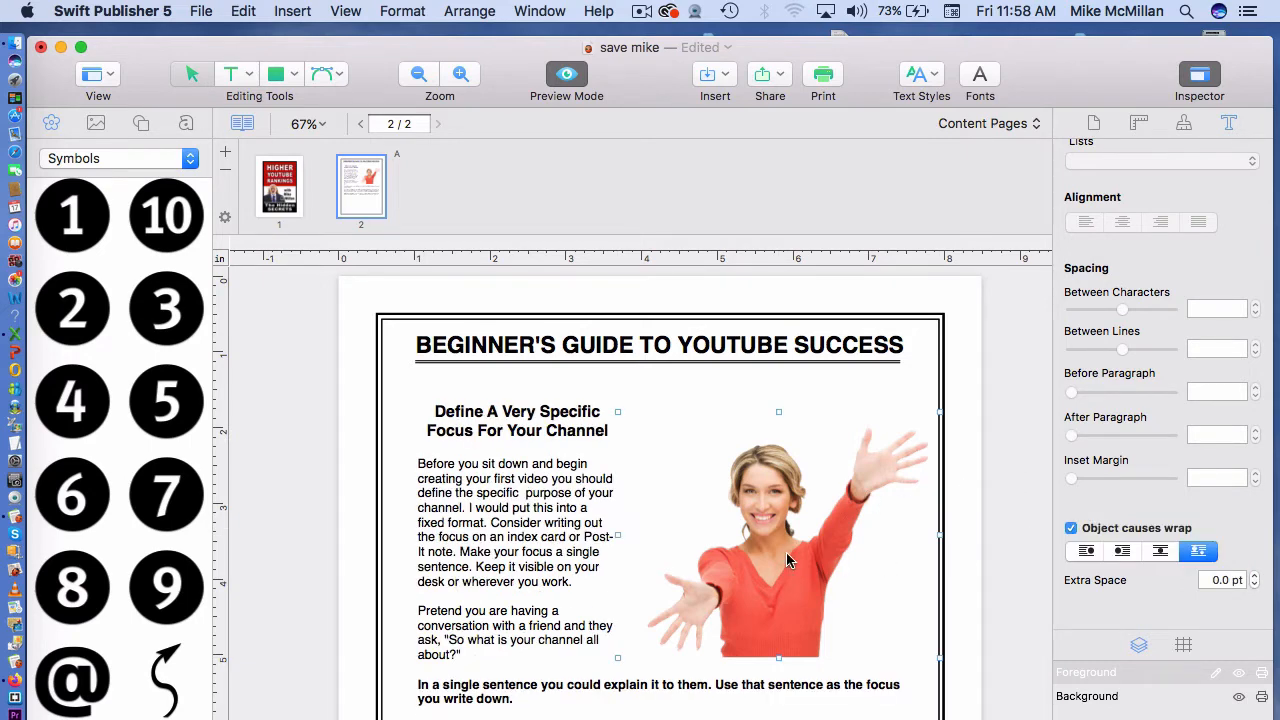
pyautogui.click(1071, 529)
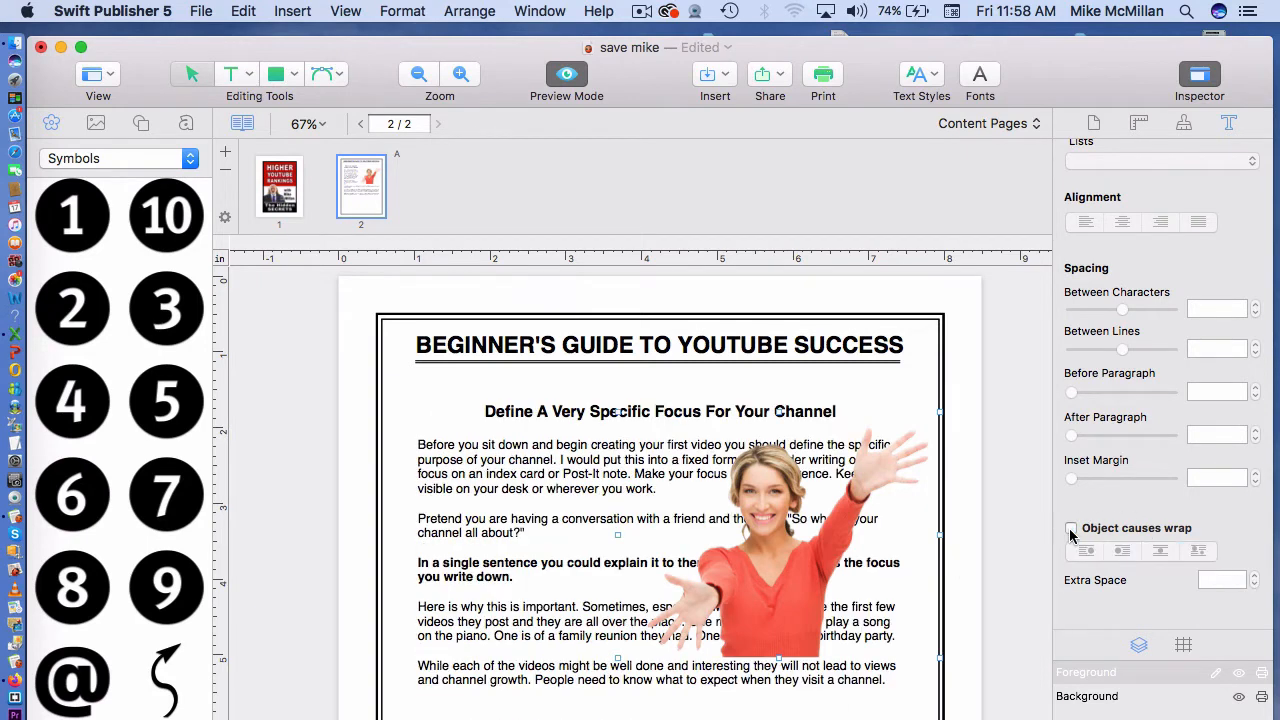
pyautogui.click(958, 395)
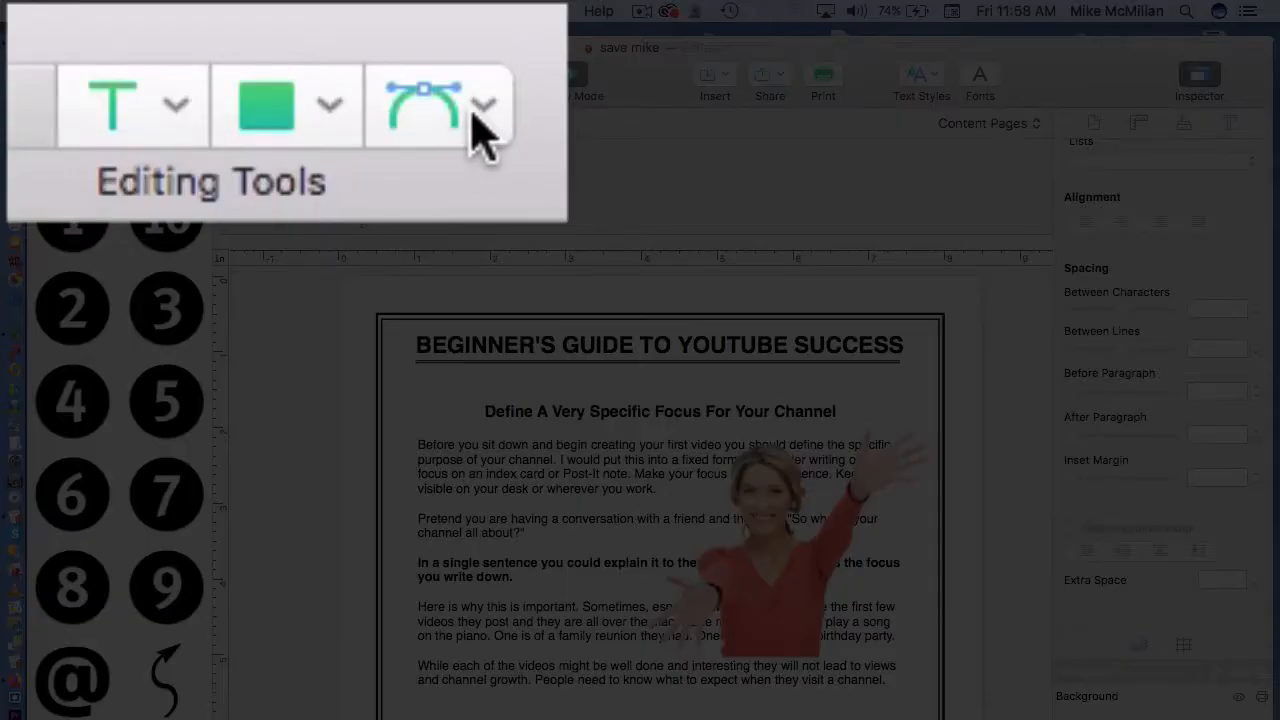
# Step: Draw a closed outline around the woman image with the Pen tool, keeping slightly outside her head, both arms and hands, and waist
pyautogui.click(339, 75)
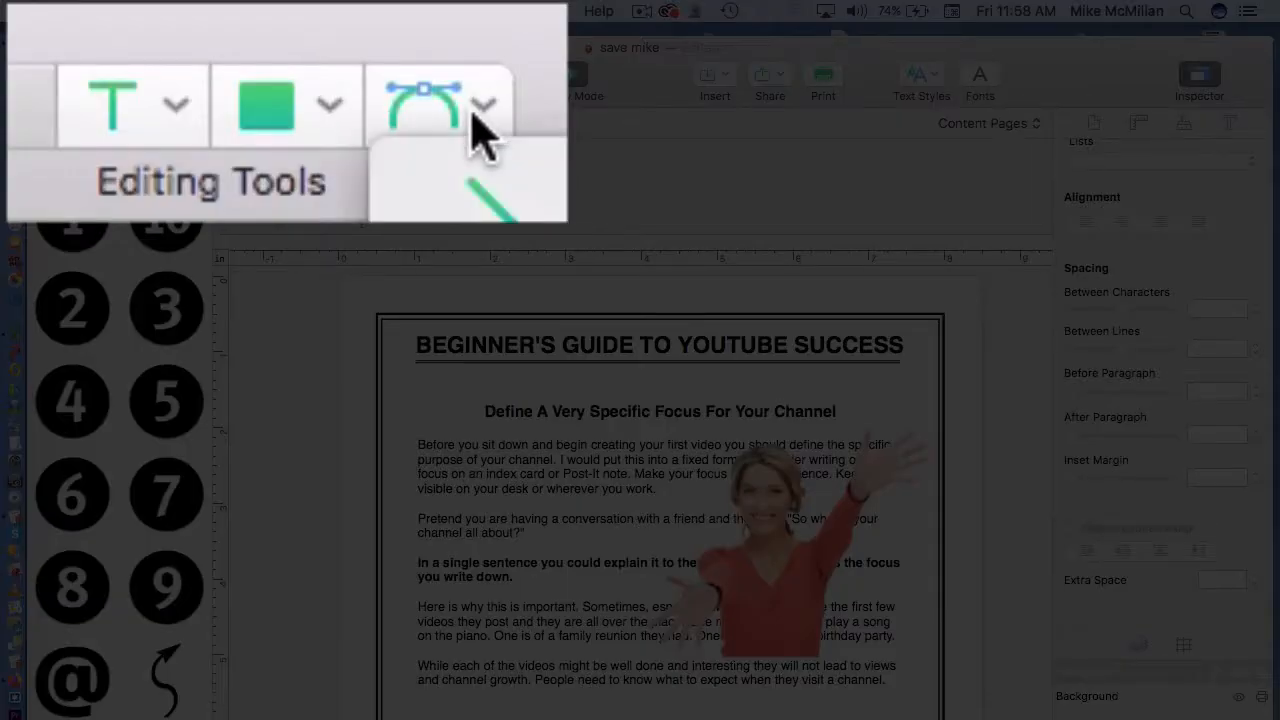
pyautogui.click(530, 215)
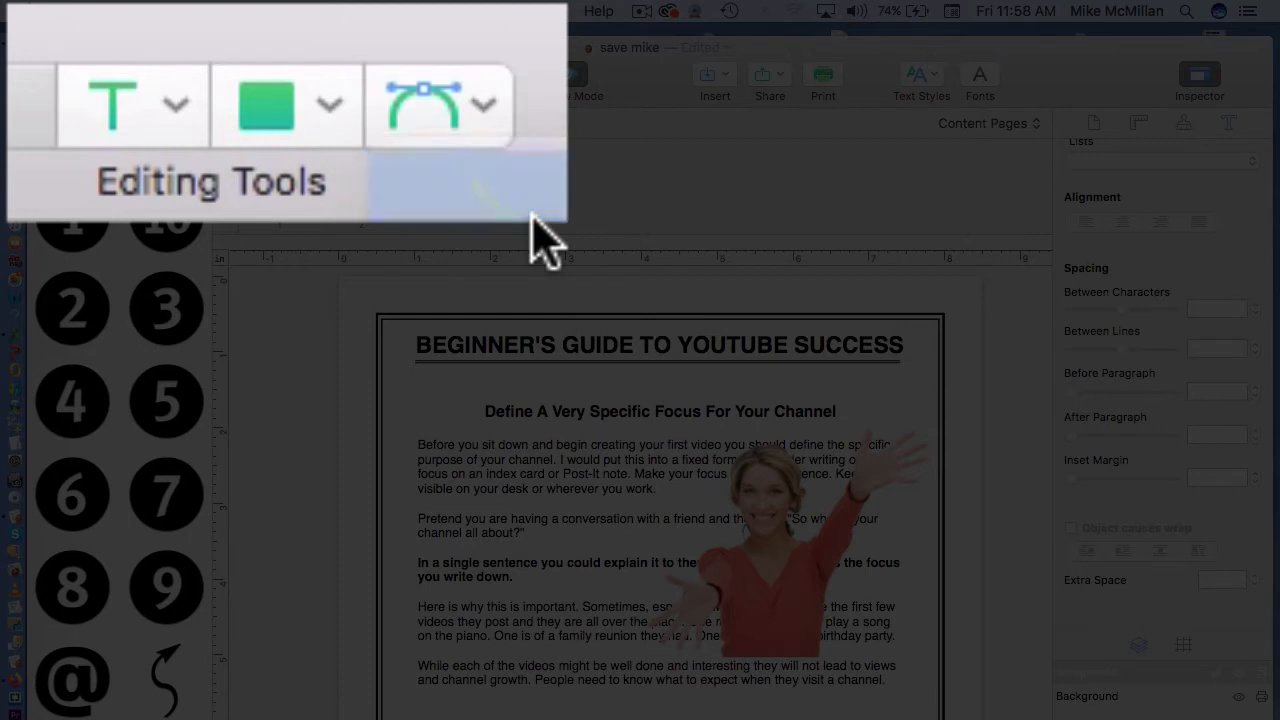
pyautogui.click(483, 104)
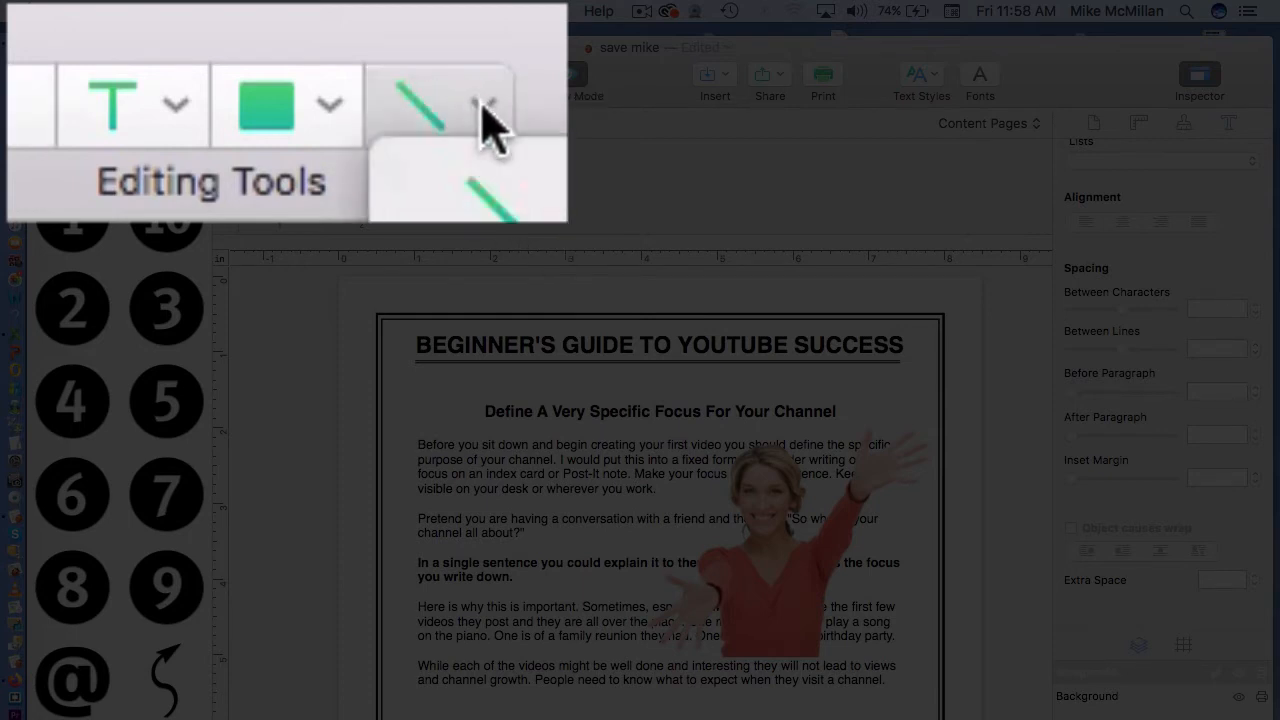
pyautogui.click(383, 138)
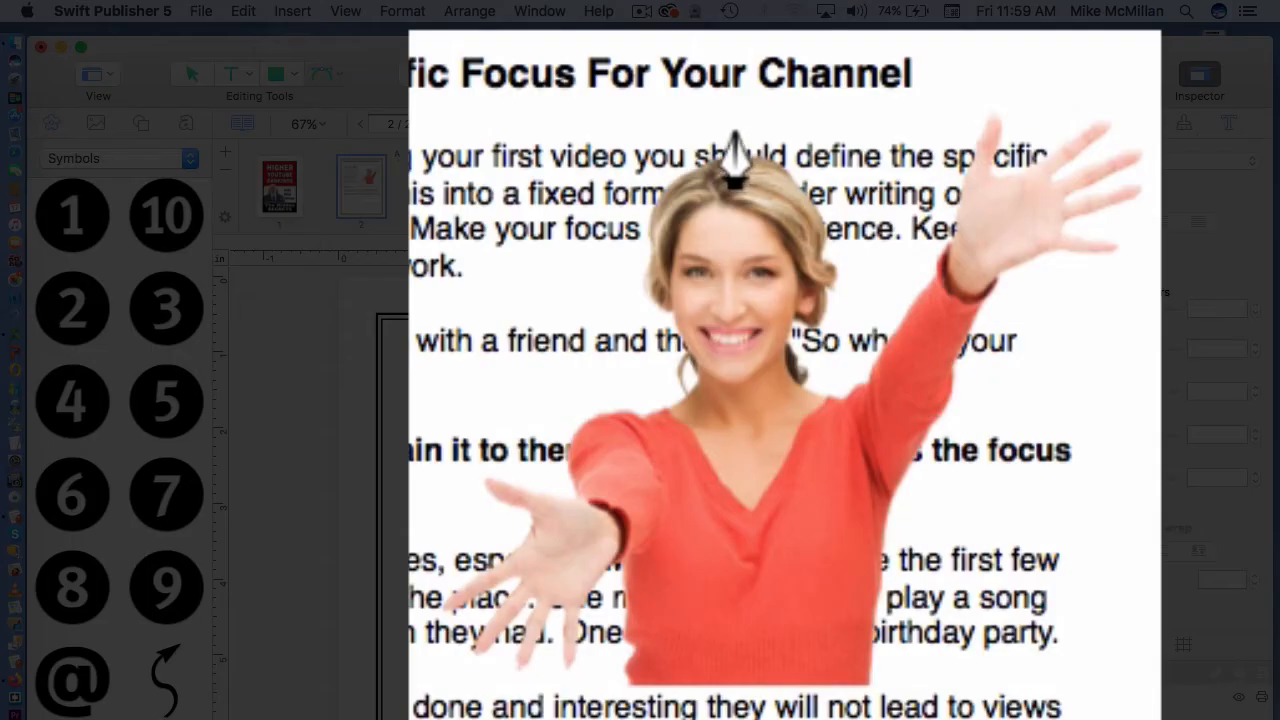
pyautogui.click(763, 435)
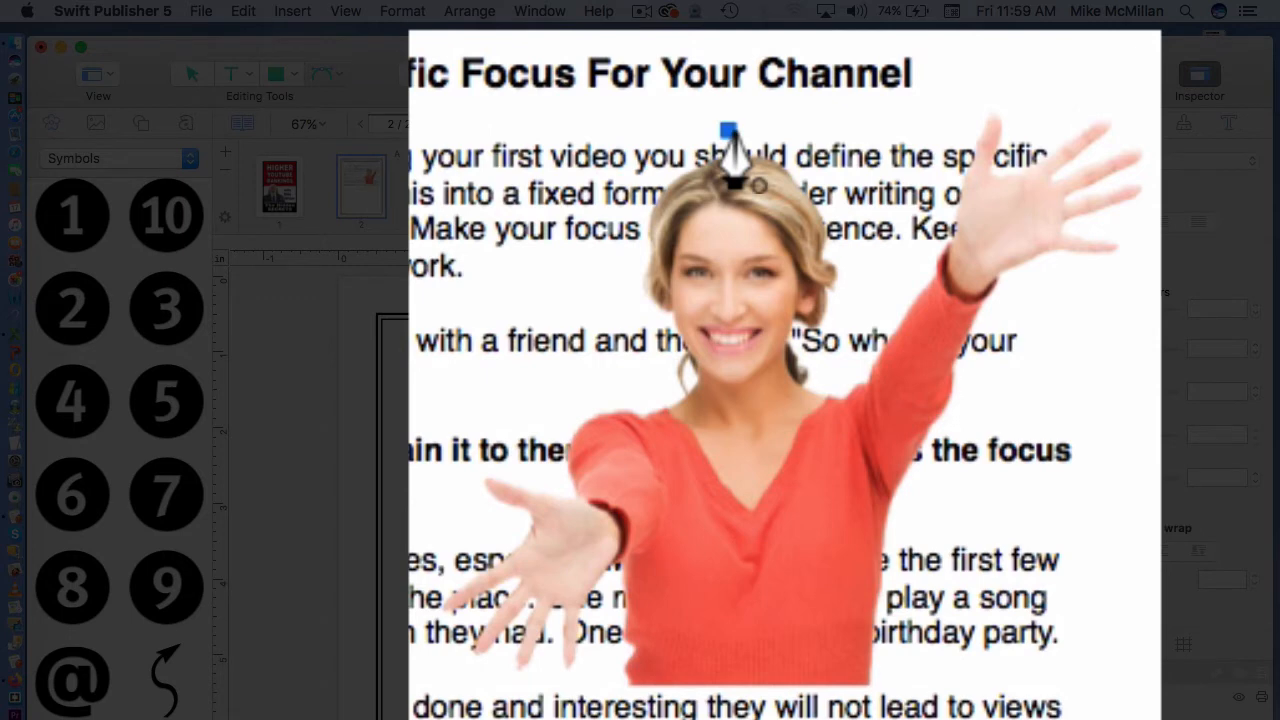
pyautogui.click(633, 154)
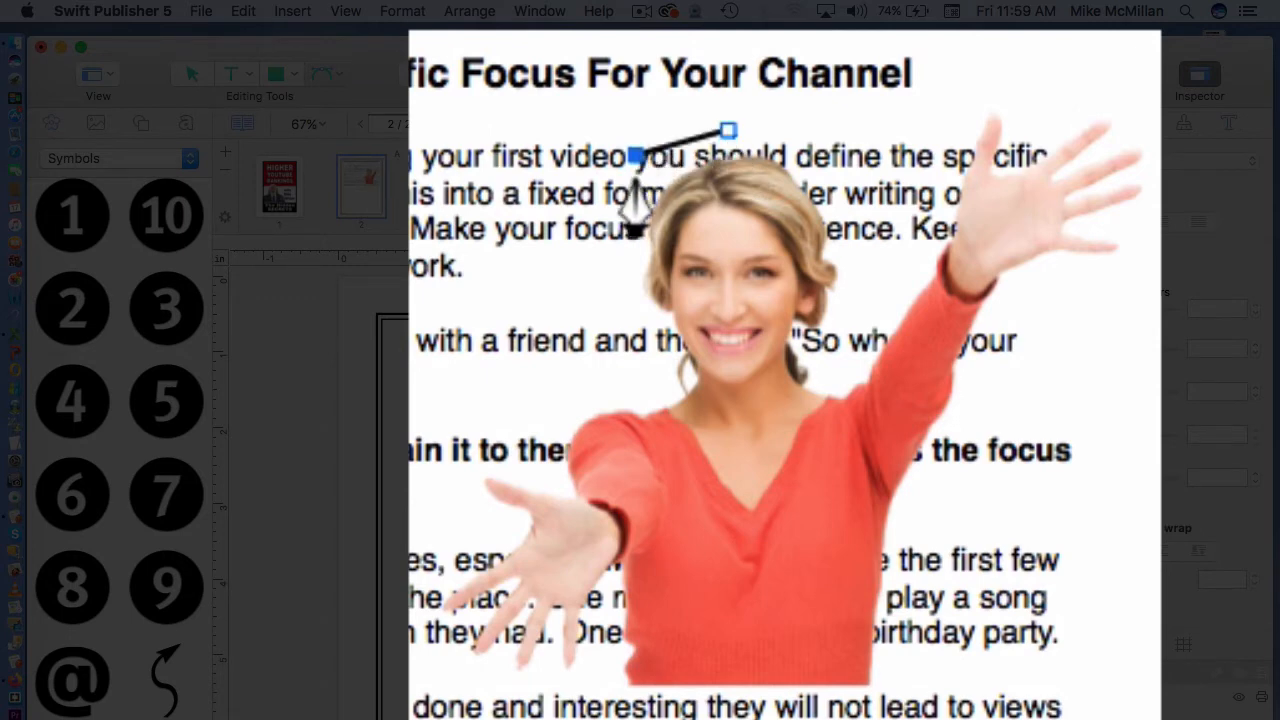
pyautogui.click(614, 233)
pyautogui.click(616, 302)
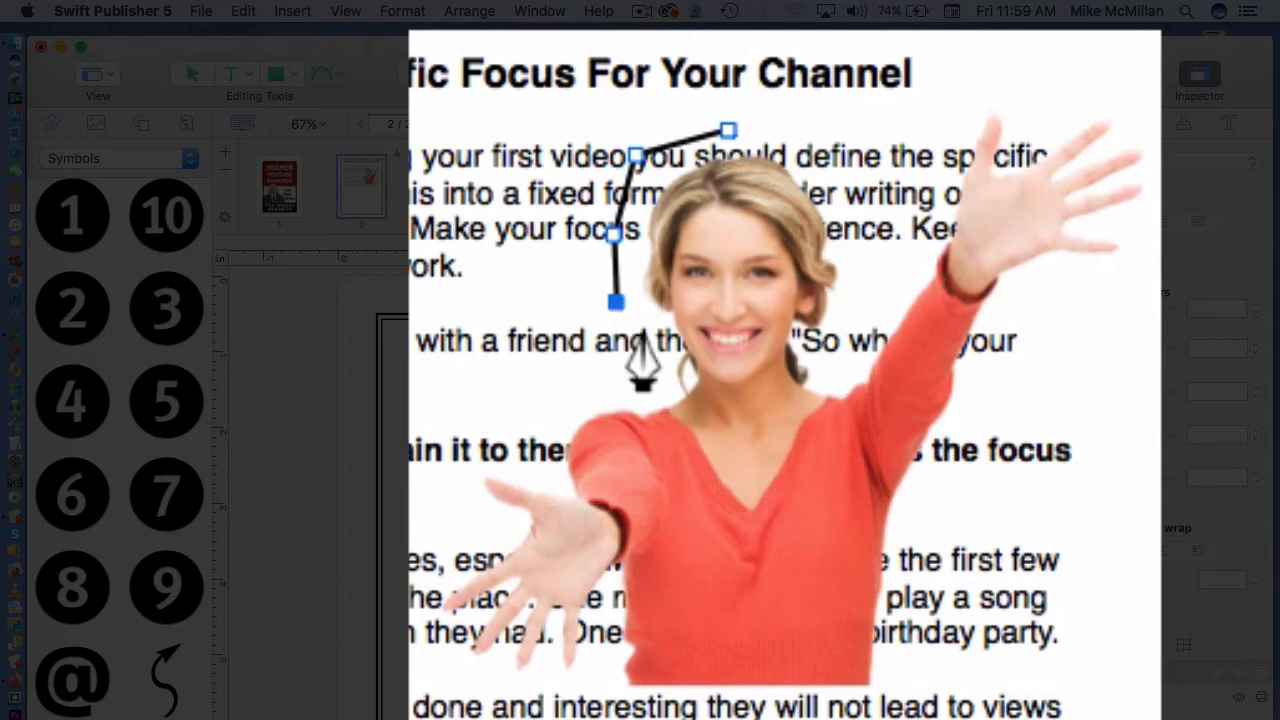
pyautogui.click(620, 362)
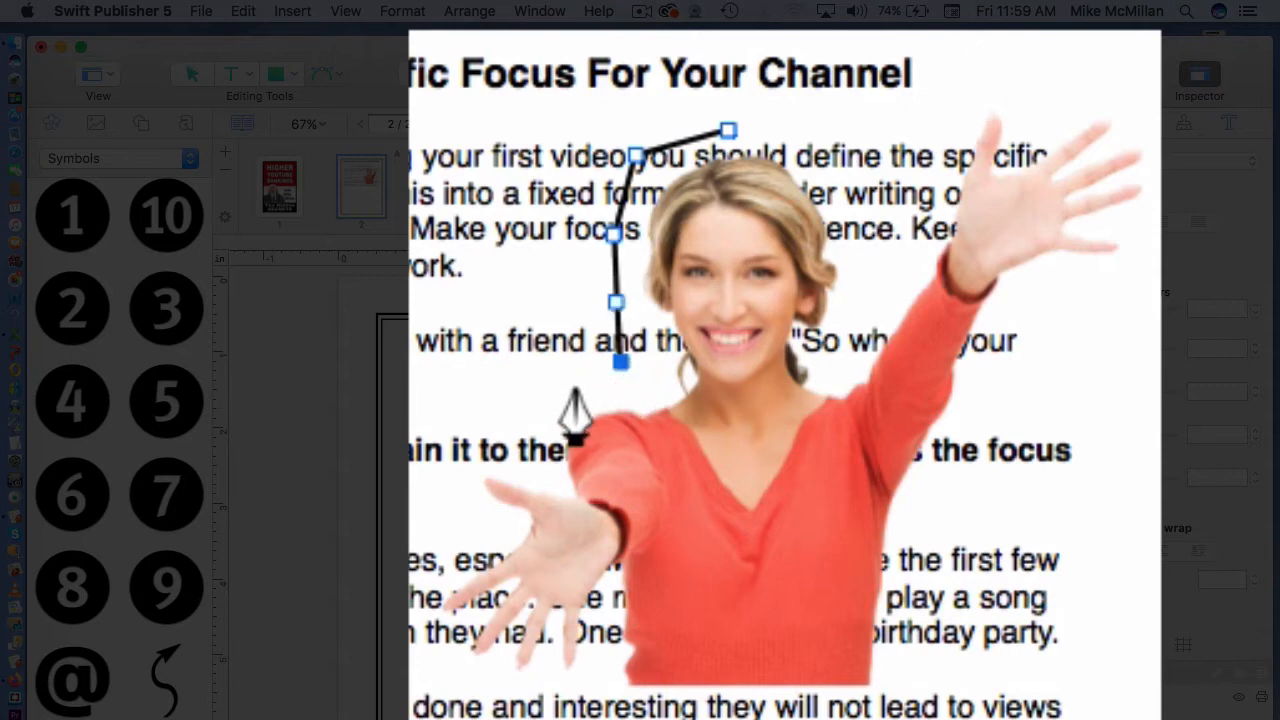
pyautogui.click(561, 384)
pyautogui.click(513, 404)
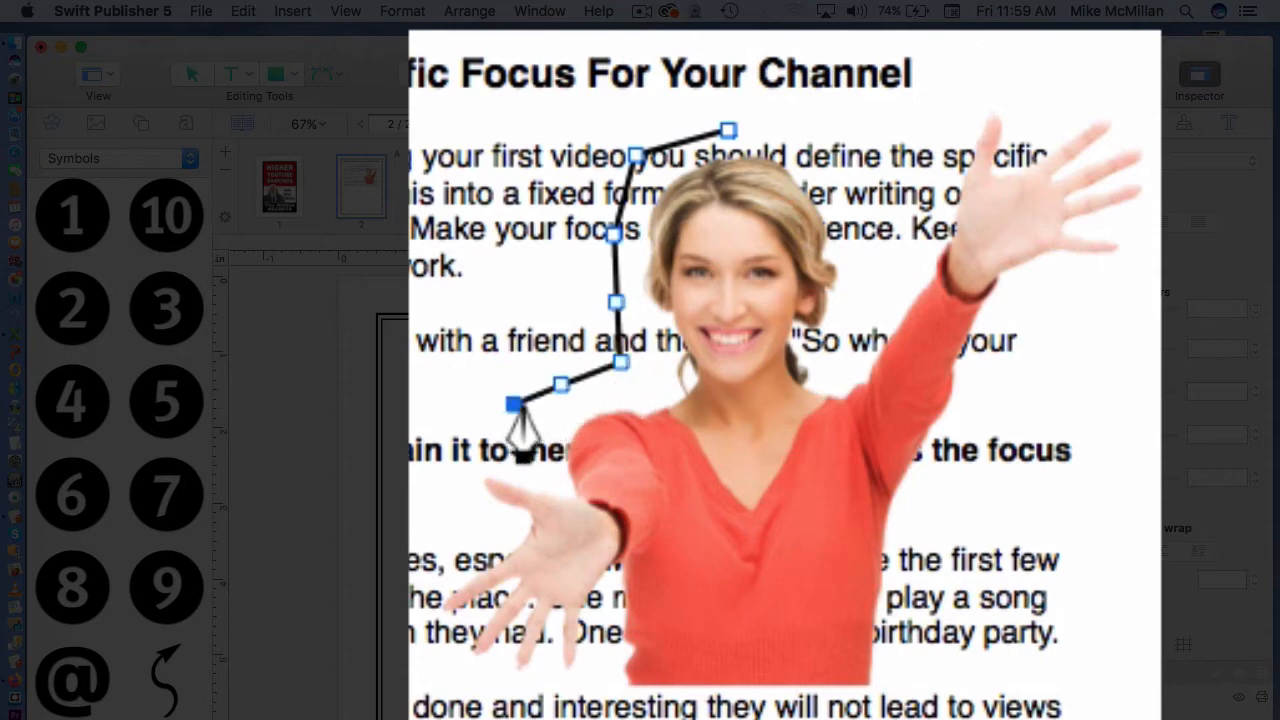
pyautogui.click(469, 416)
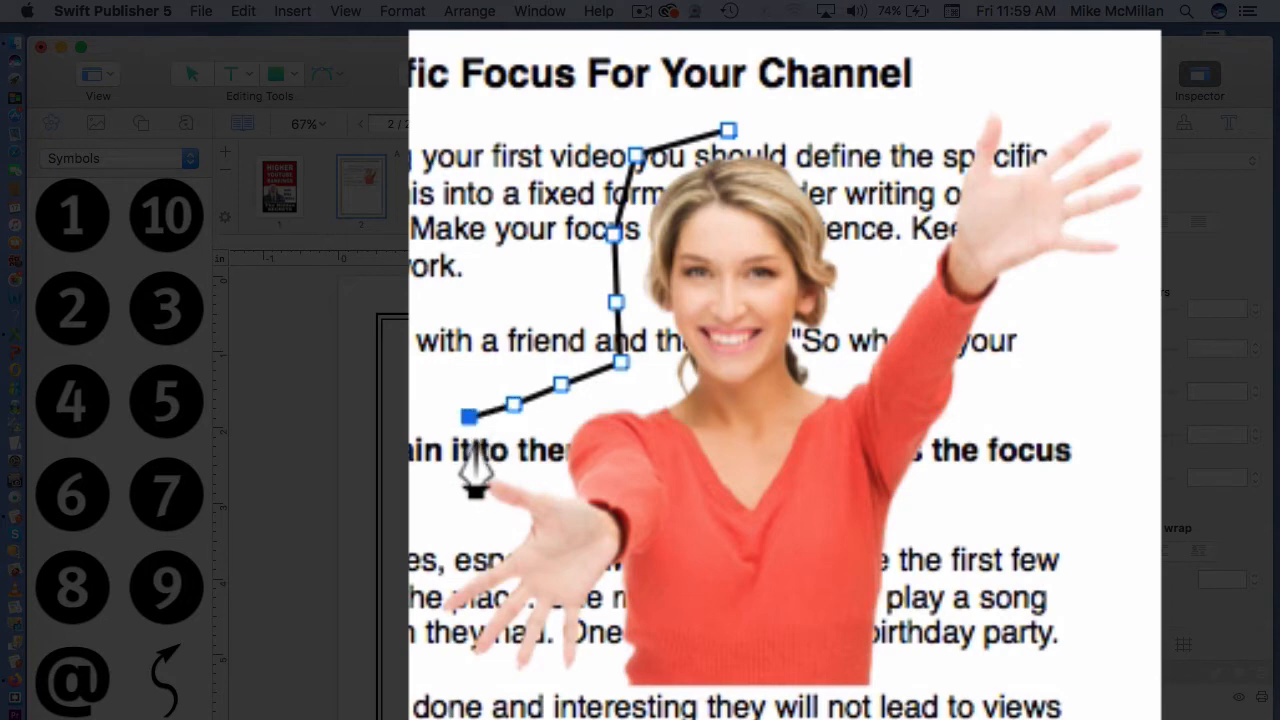
pyautogui.click(453, 466)
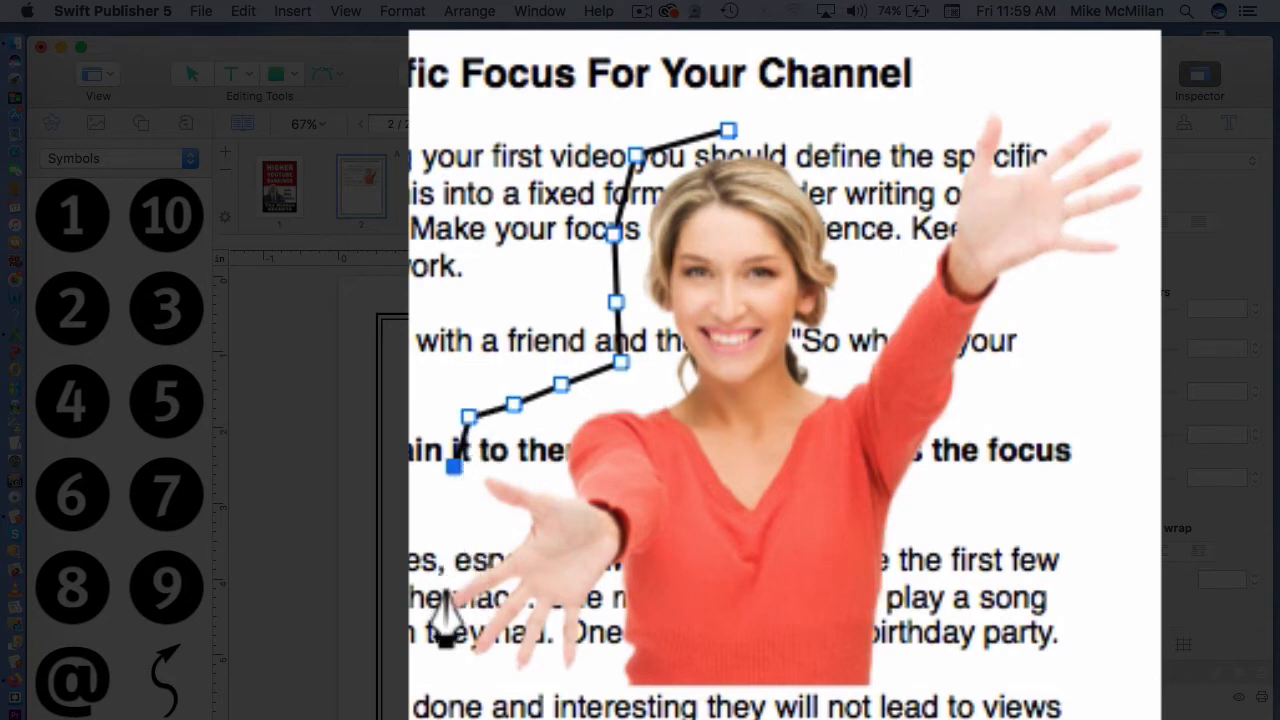
pyautogui.click(413, 586)
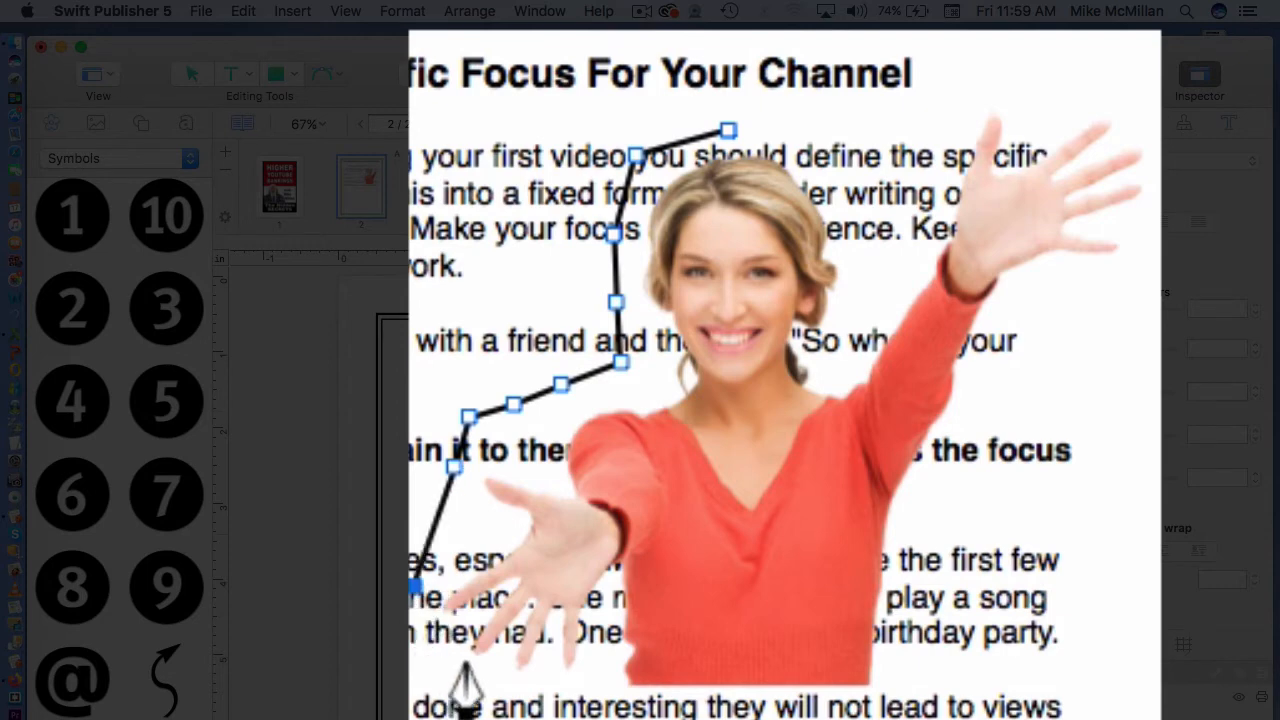
pyautogui.click(456, 658)
pyautogui.click(521, 685)
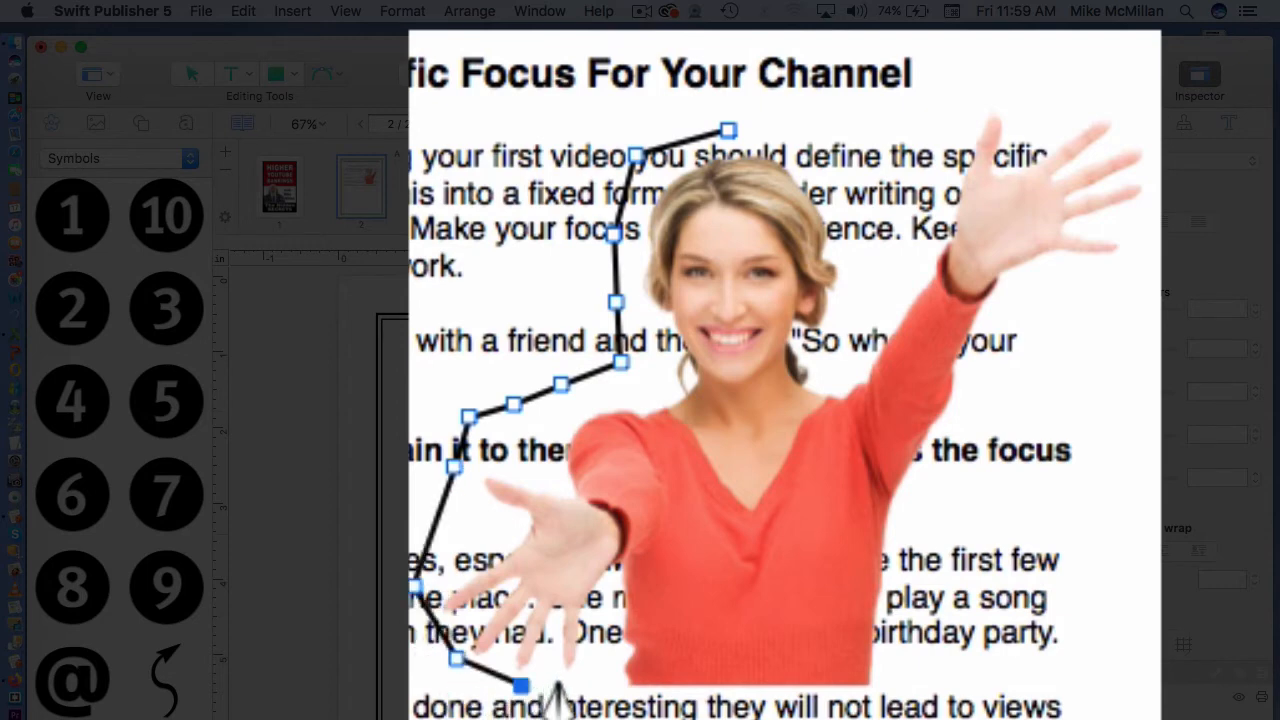
pyautogui.click(605, 708)
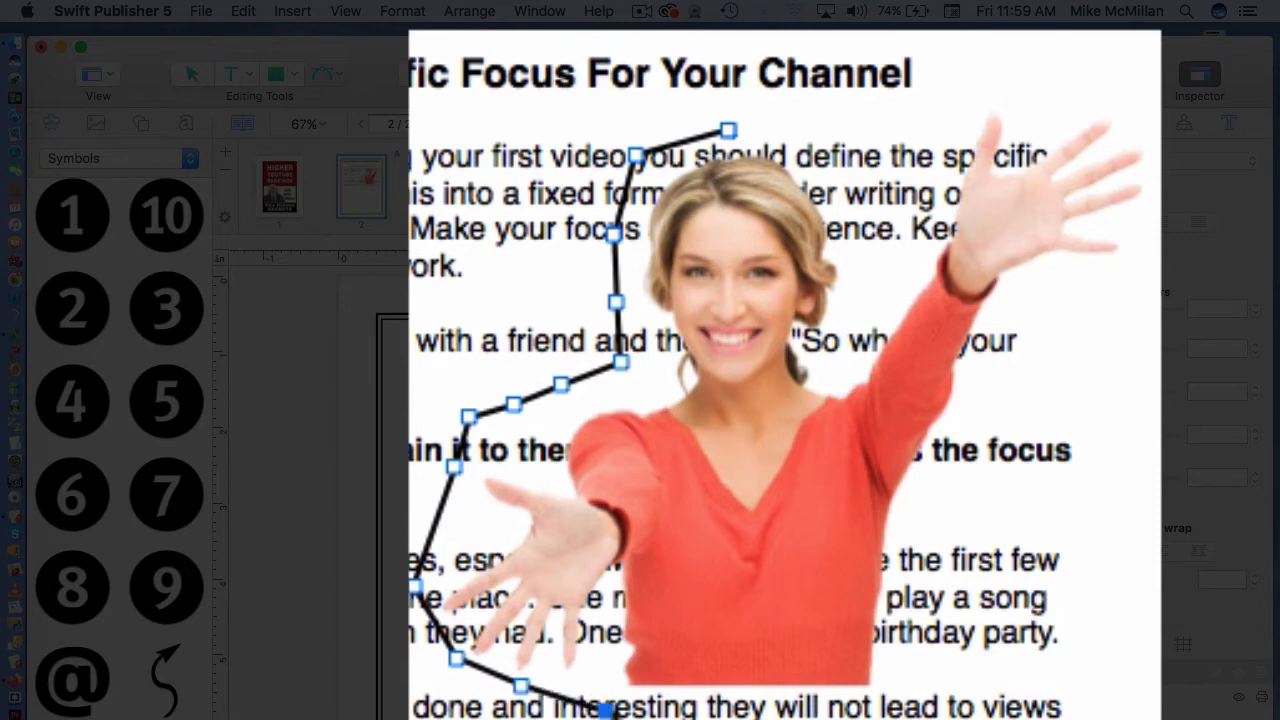
pyautogui.click(928, 707)
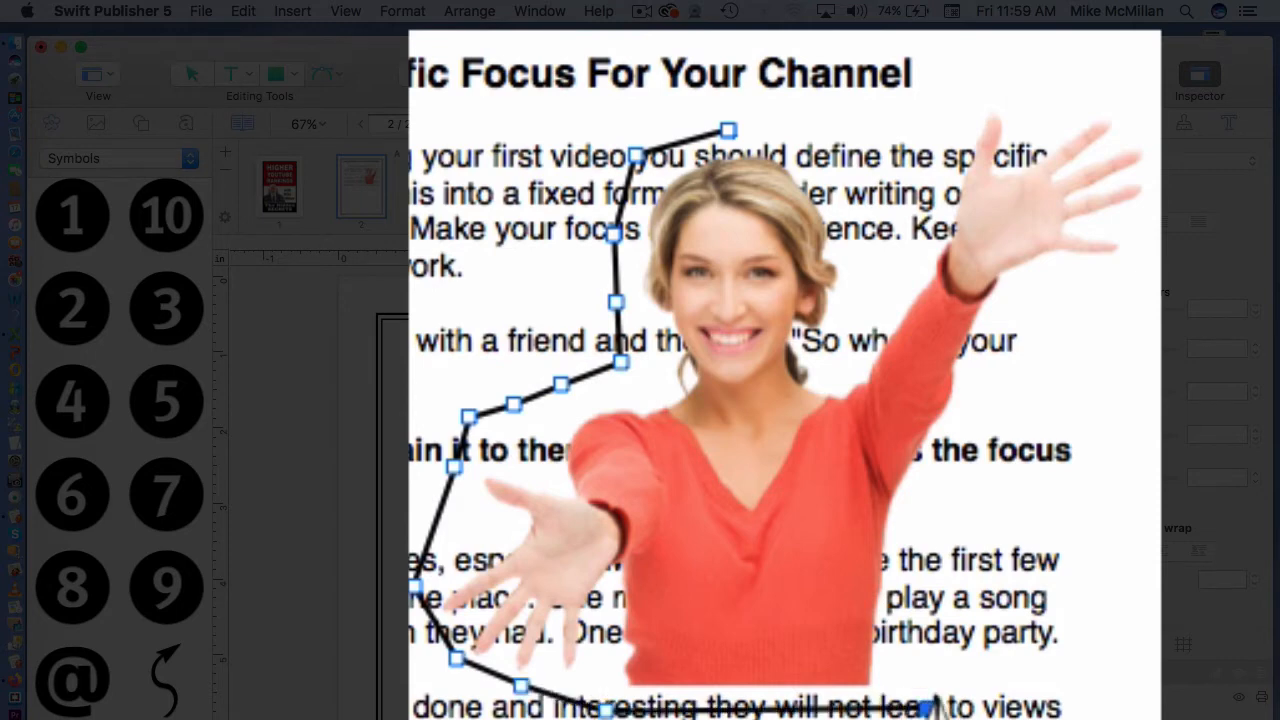
pyautogui.click(928, 600)
pyautogui.click(957, 470)
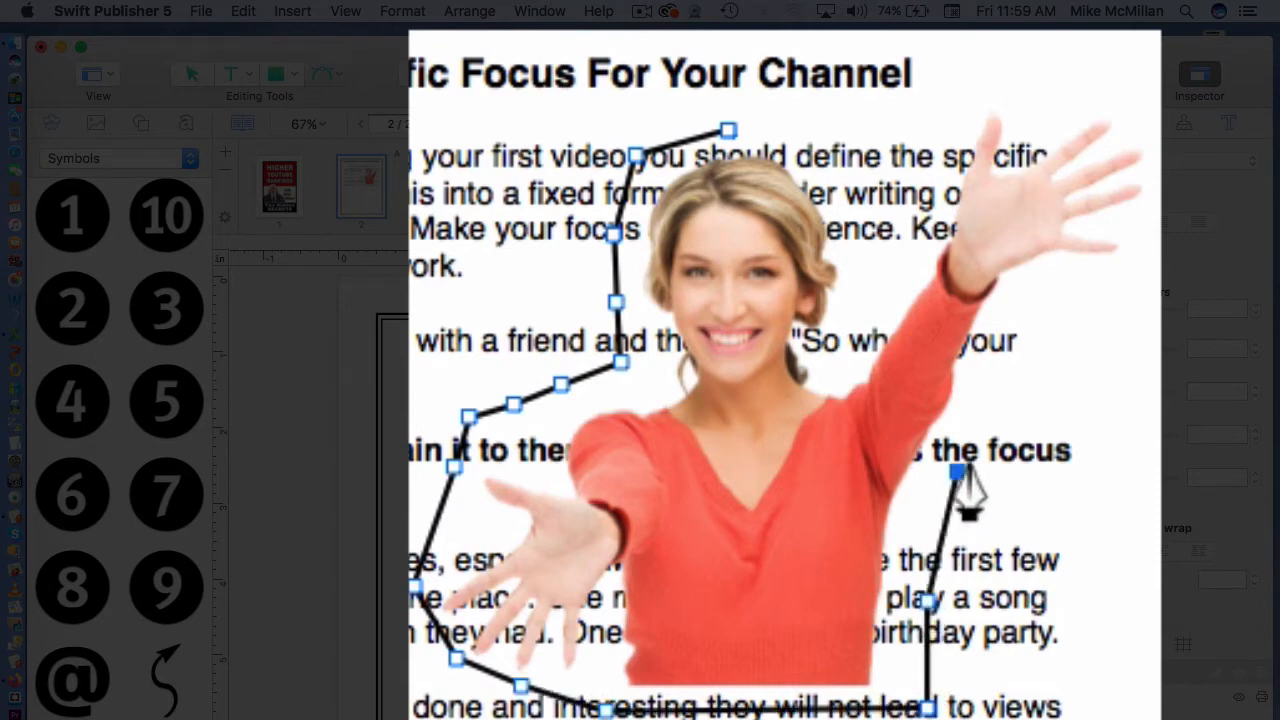
pyautogui.click(1015, 336)
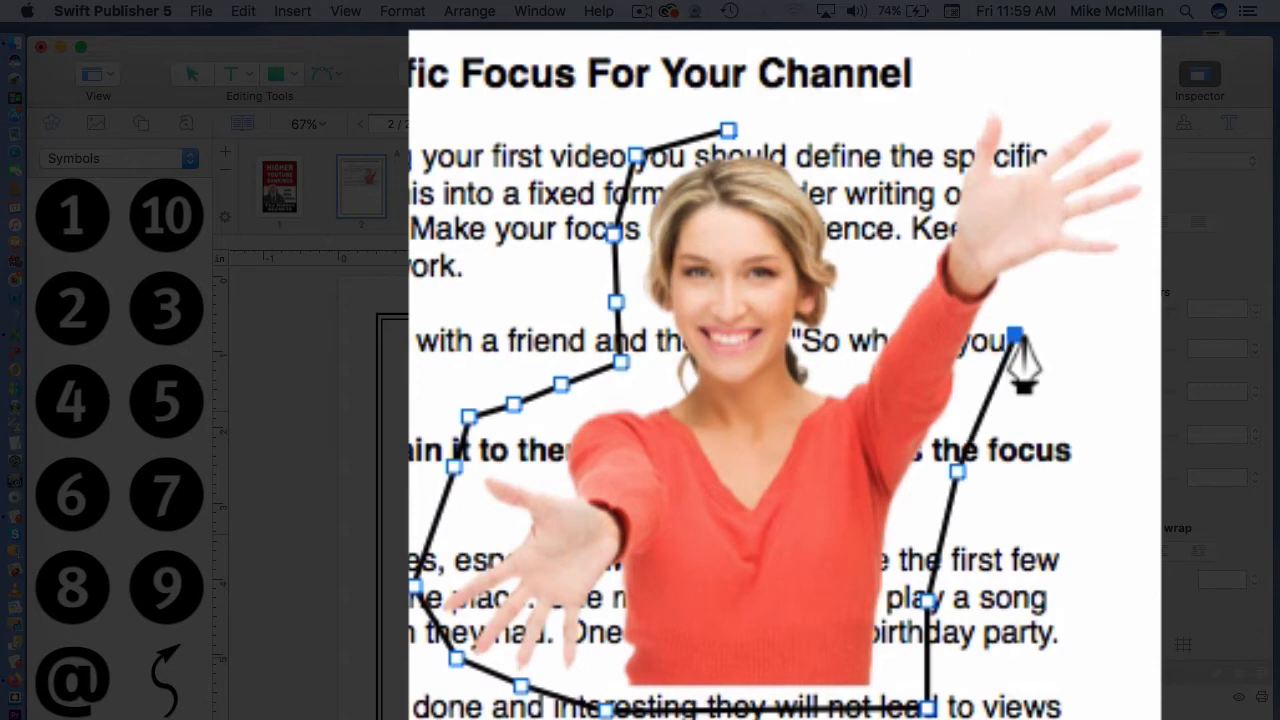
pyautogui.click(1137, 283)
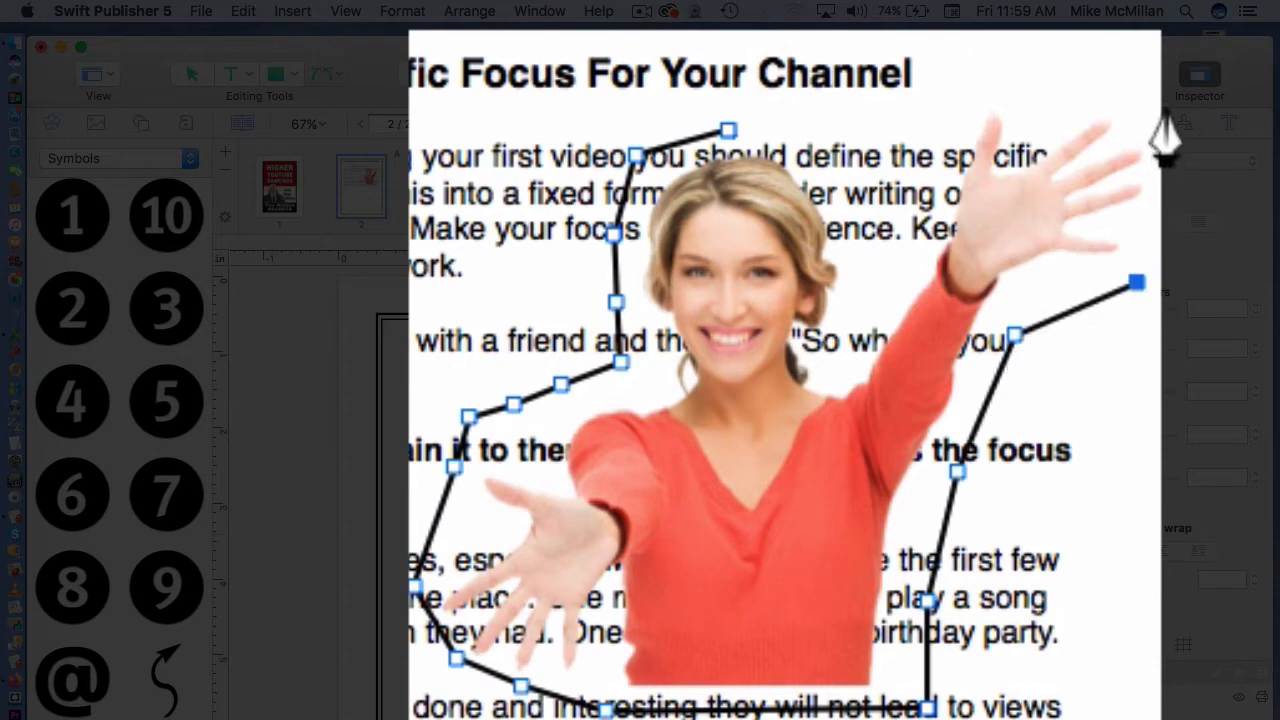
pyautogui.click(1160, 190)
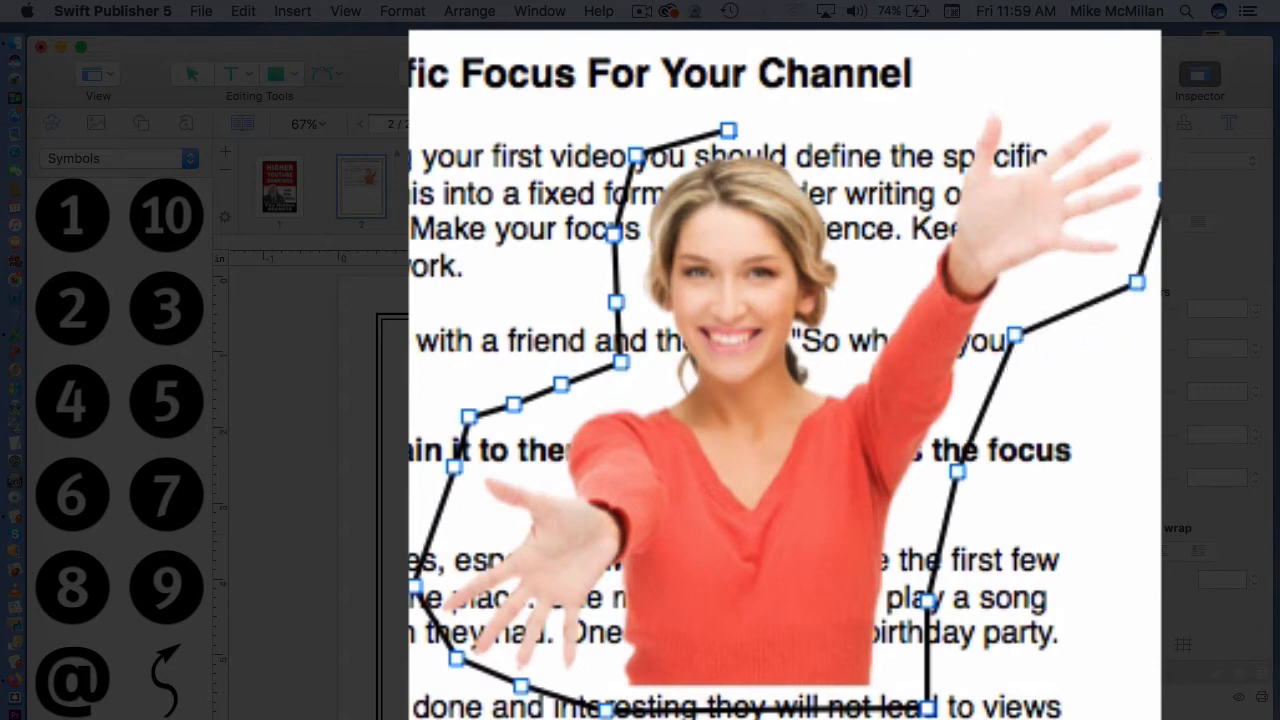
pyautogui.click(1131, 90)
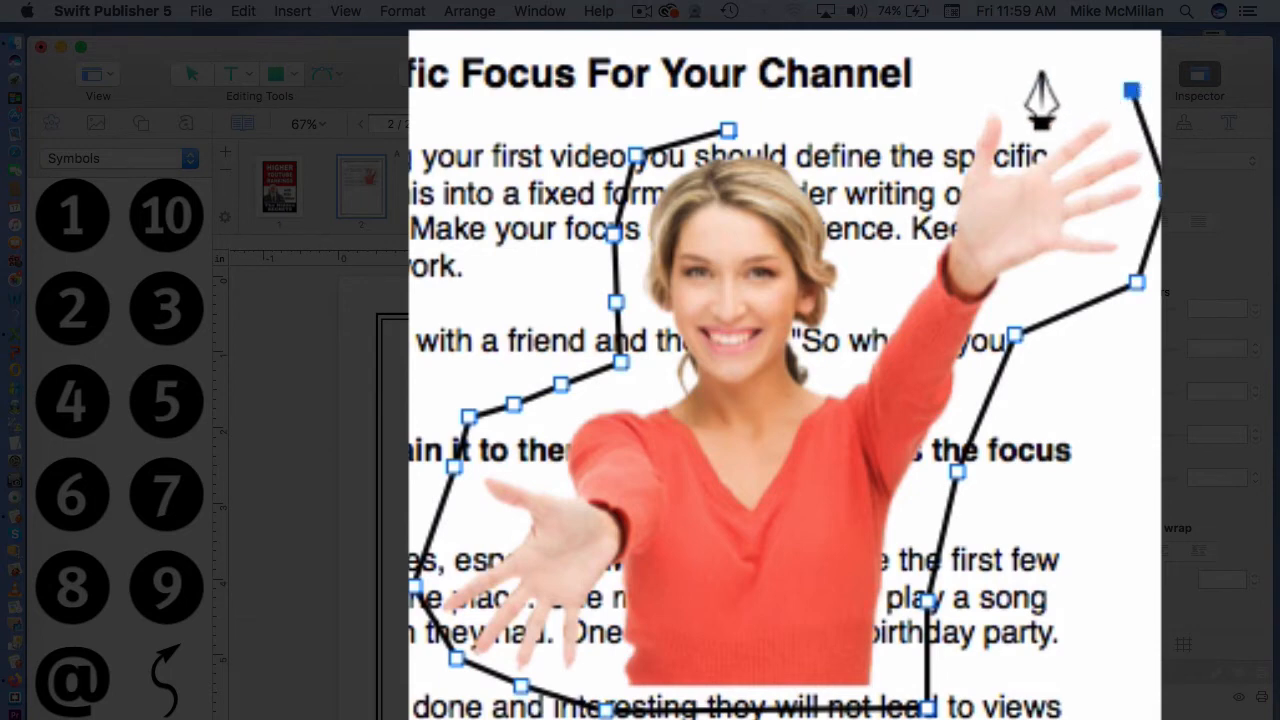
pyautogui.click(1032, 70)
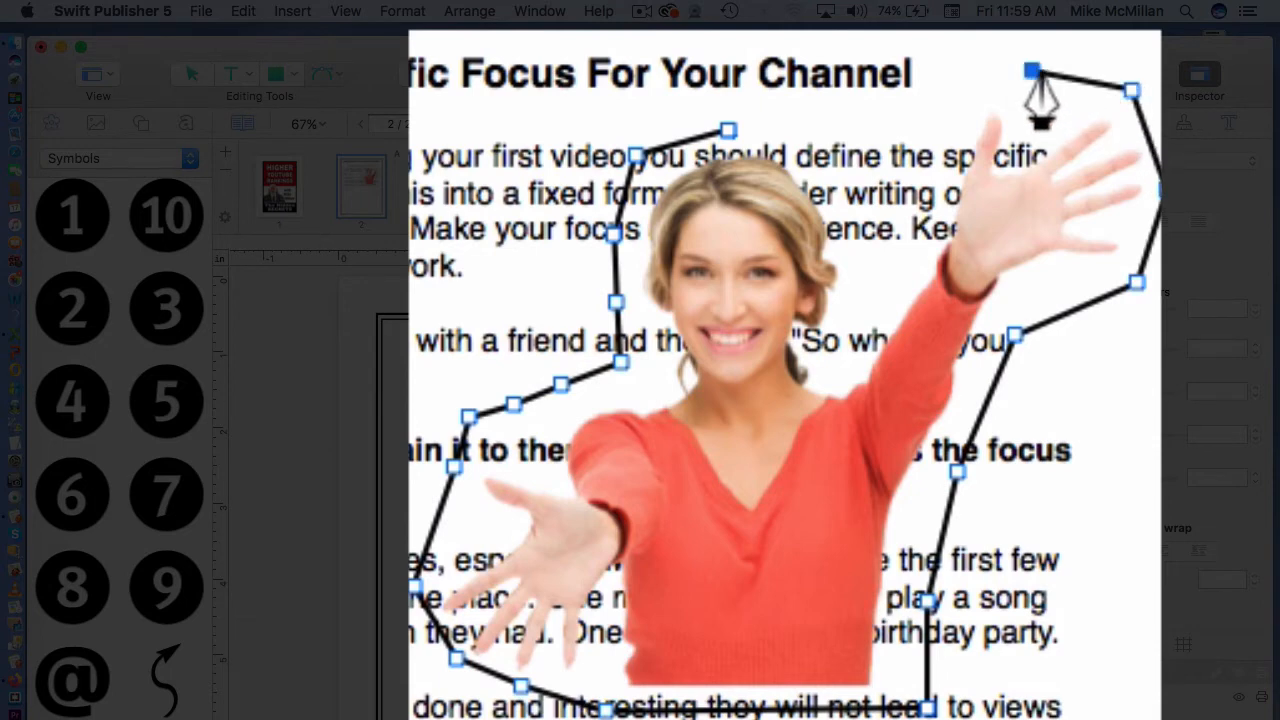
pyautogui.click(925, 134)
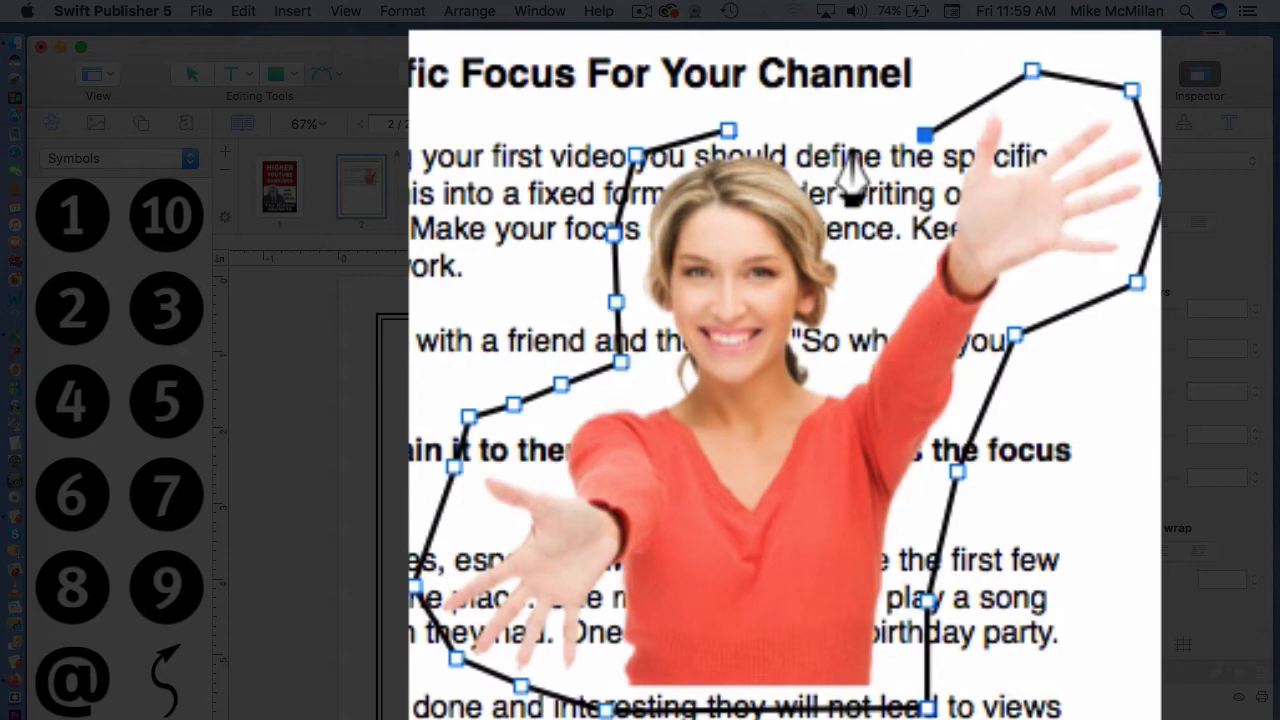
pyautogui.click(729, 131)
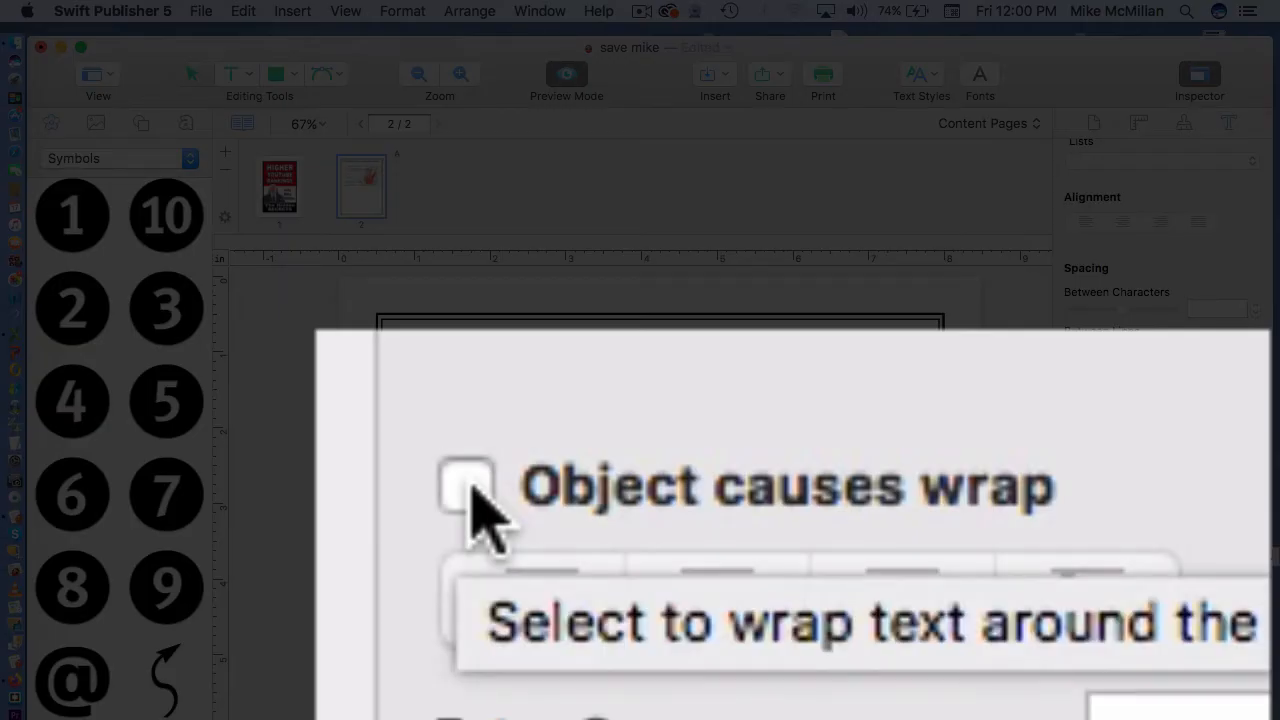
# Step: Make the pen-drawn outline cause the body text to wrap around it, and turn off its stroke
pyautogui.click(468, 487)
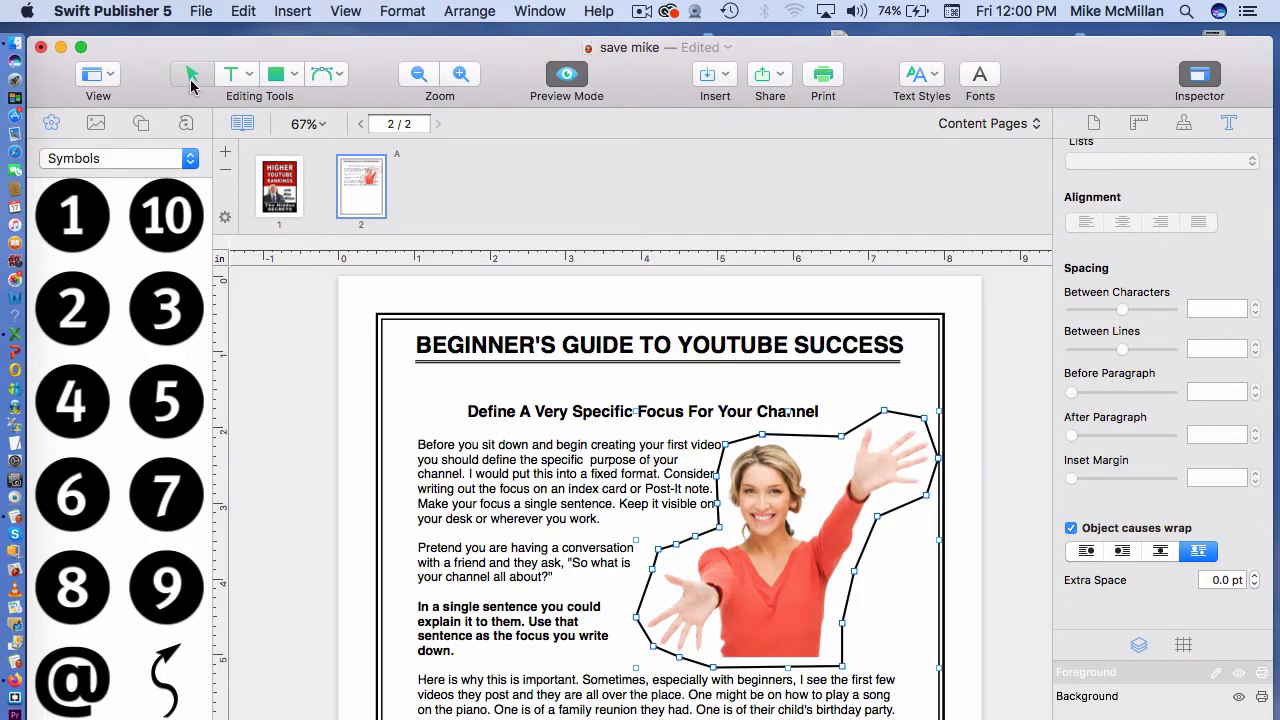
pyautogui.click(964, 474)
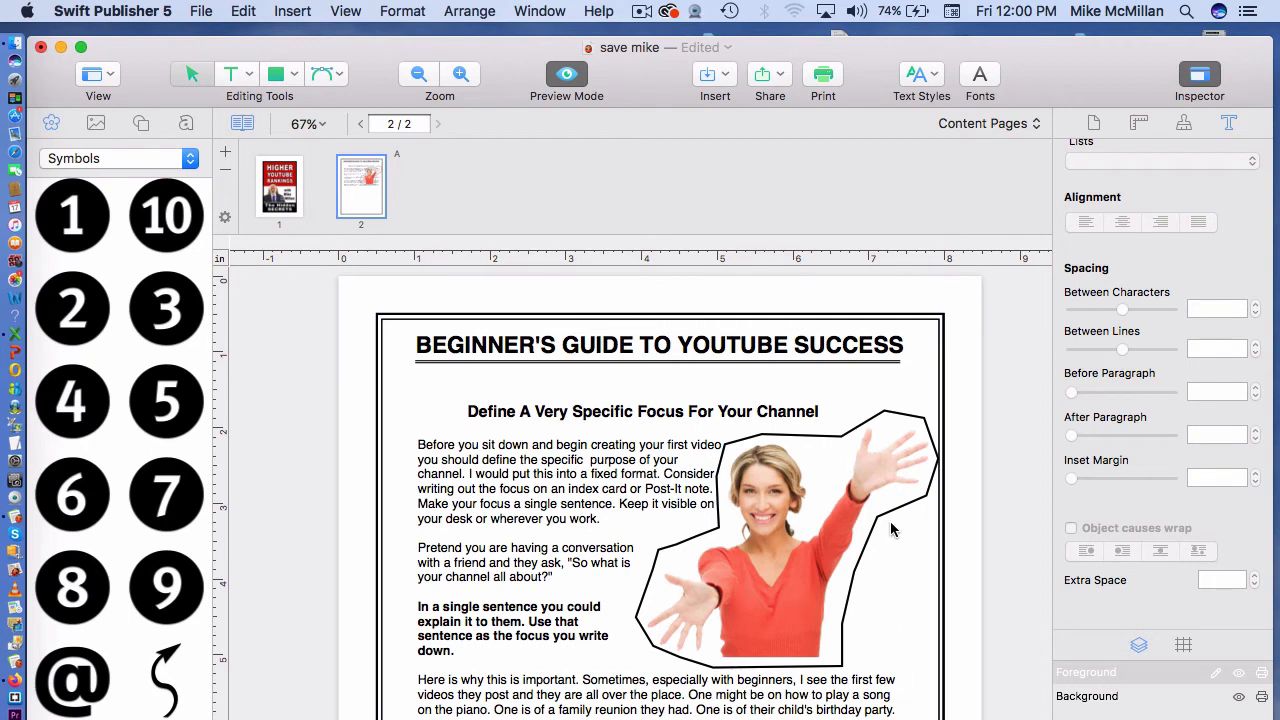
pyautogui.click(849, 437)
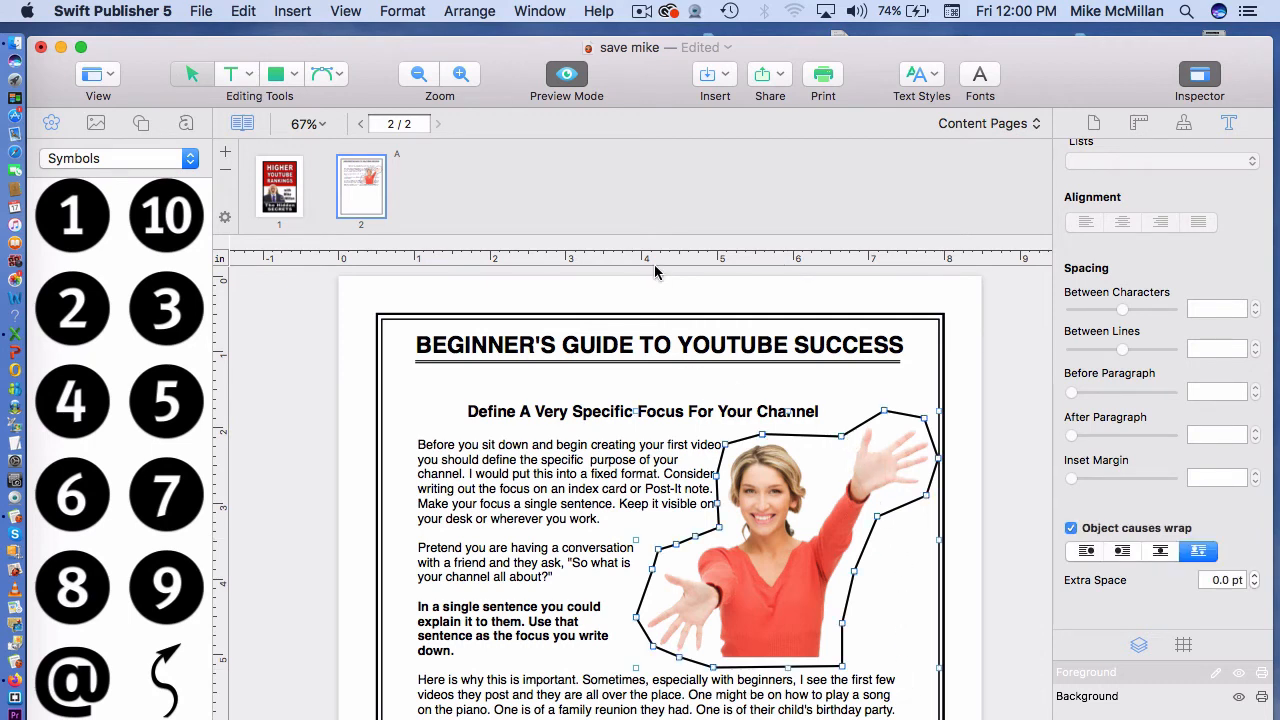
pyautogui.click(1183, 124)
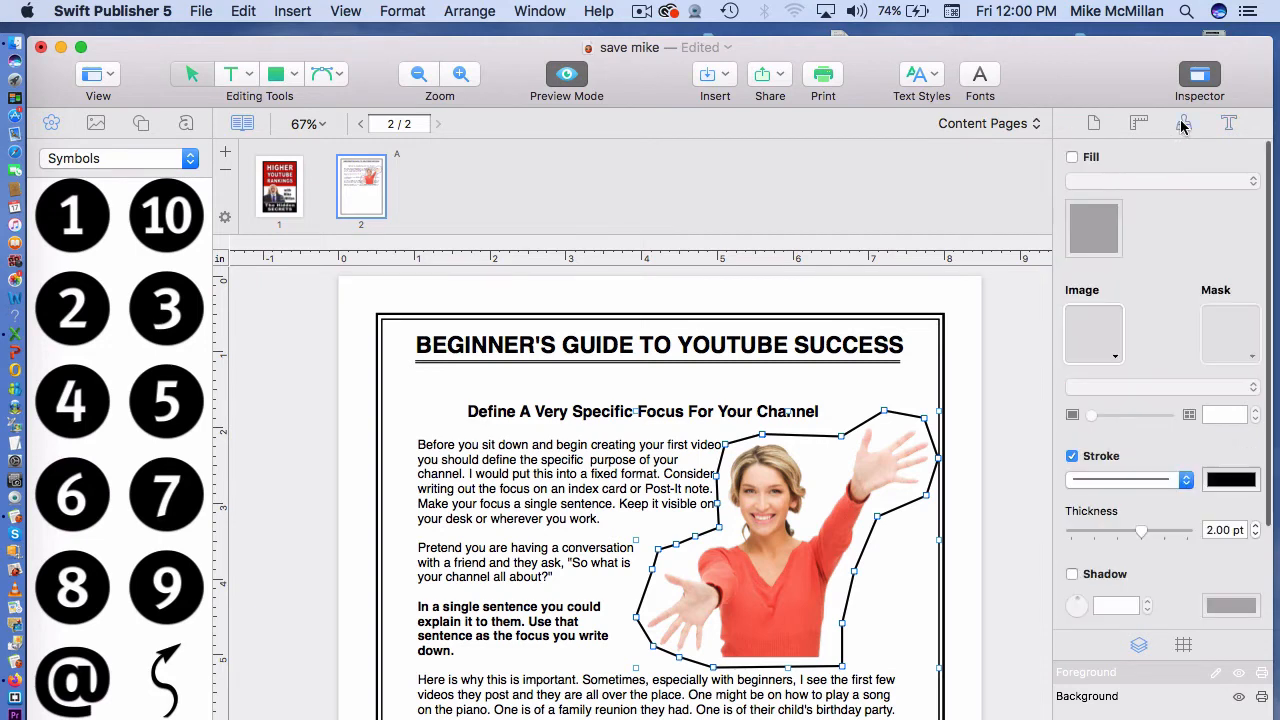
pyautogui.click(1072, 456)
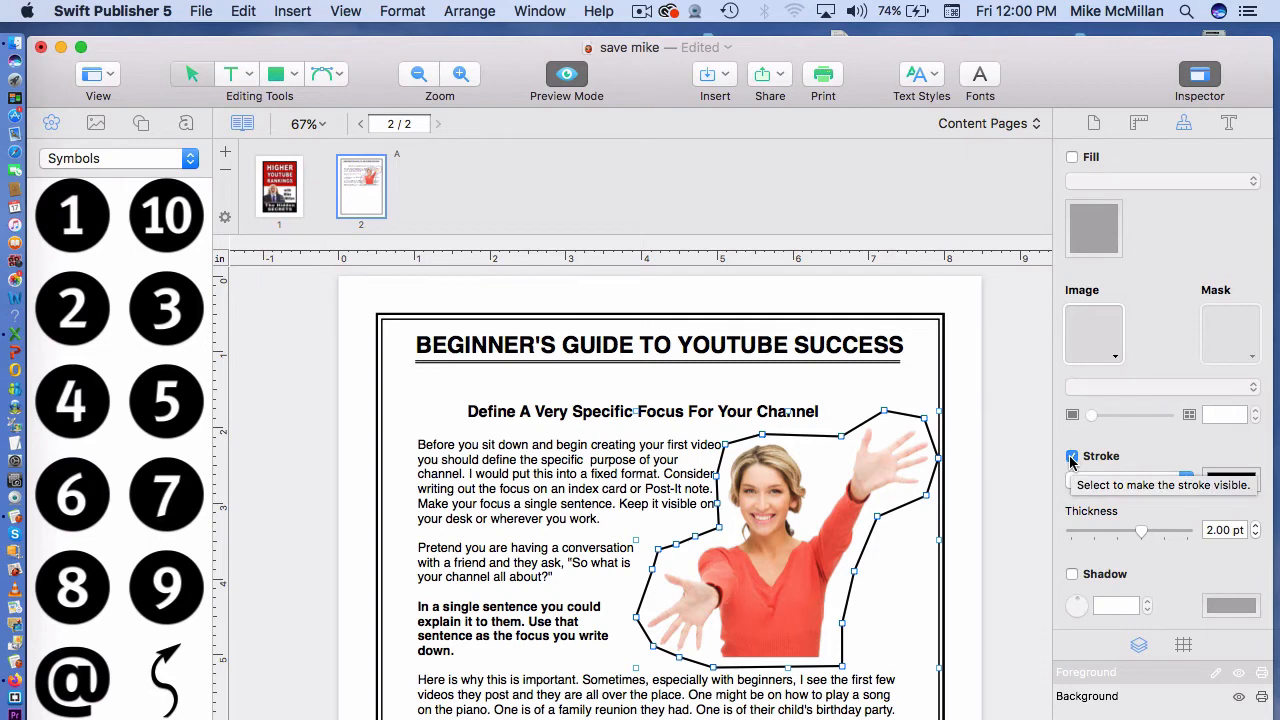
pyautogui.click(1072, 457)
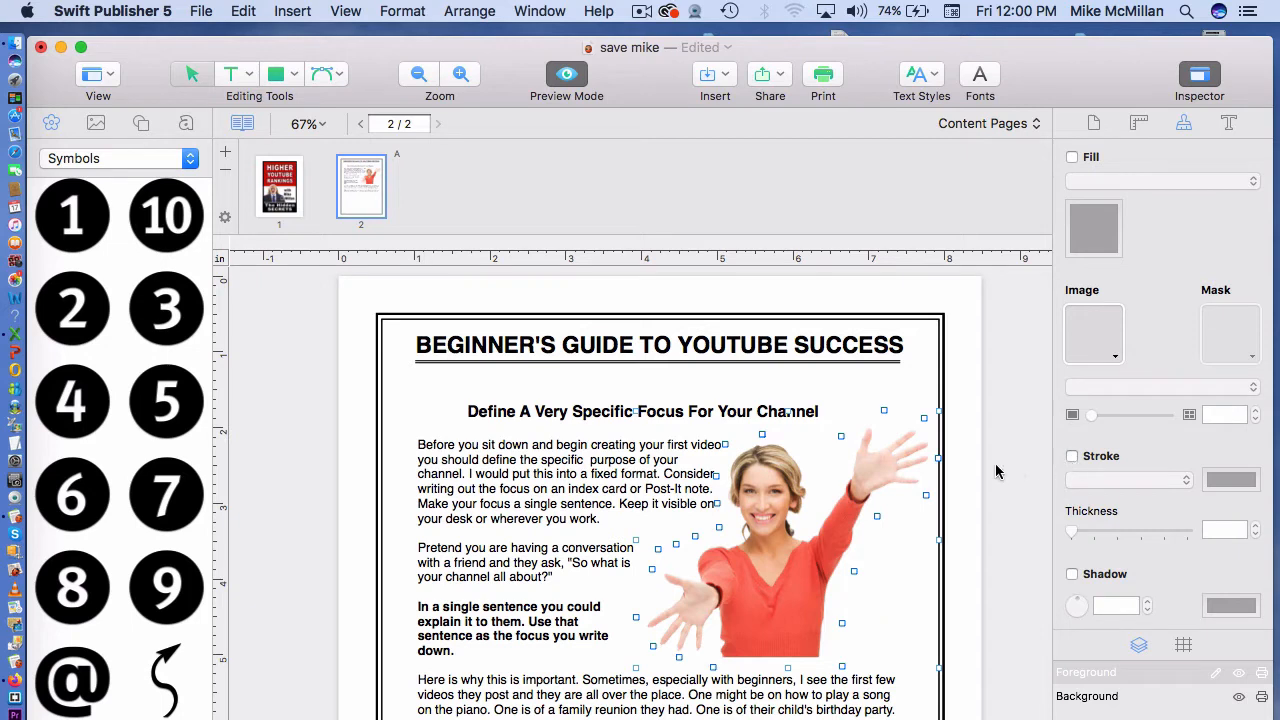
pyautogui.click(967, 338)
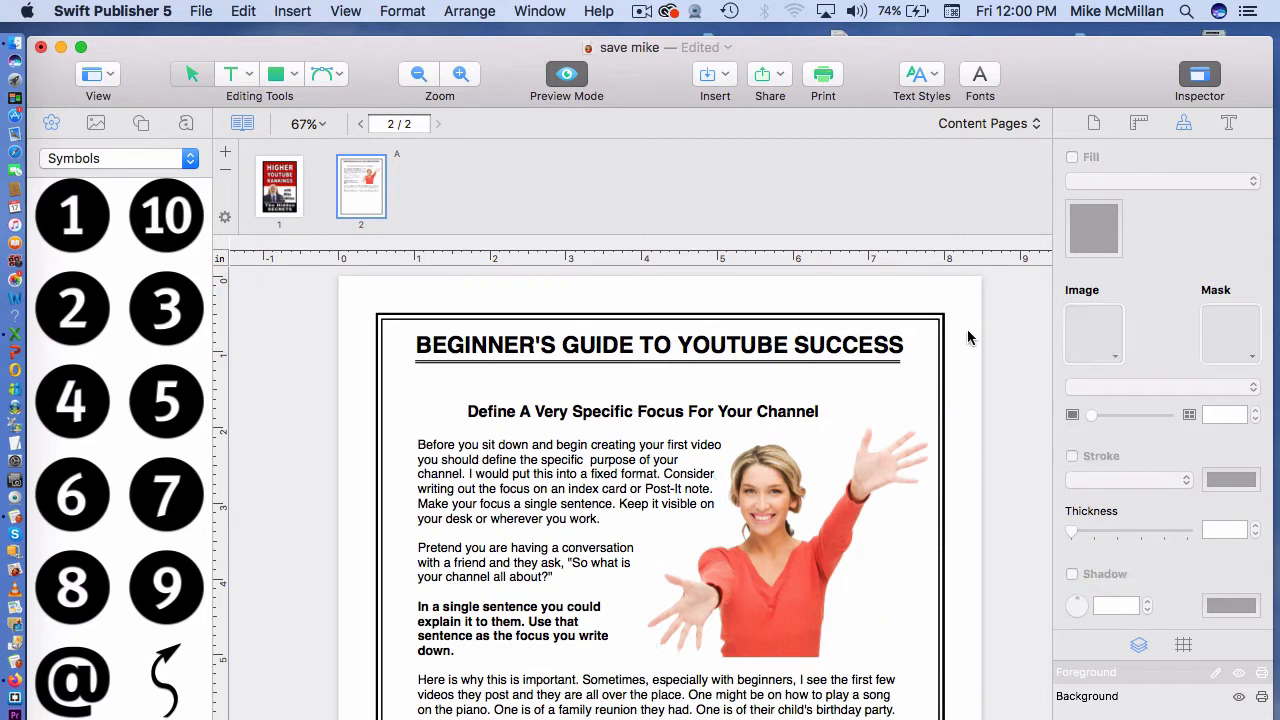
# Step: Move two outline points above the woman's lower outstretched arm slightly inward toward her, and deselect the outline
pyautogui.click(716, 533)
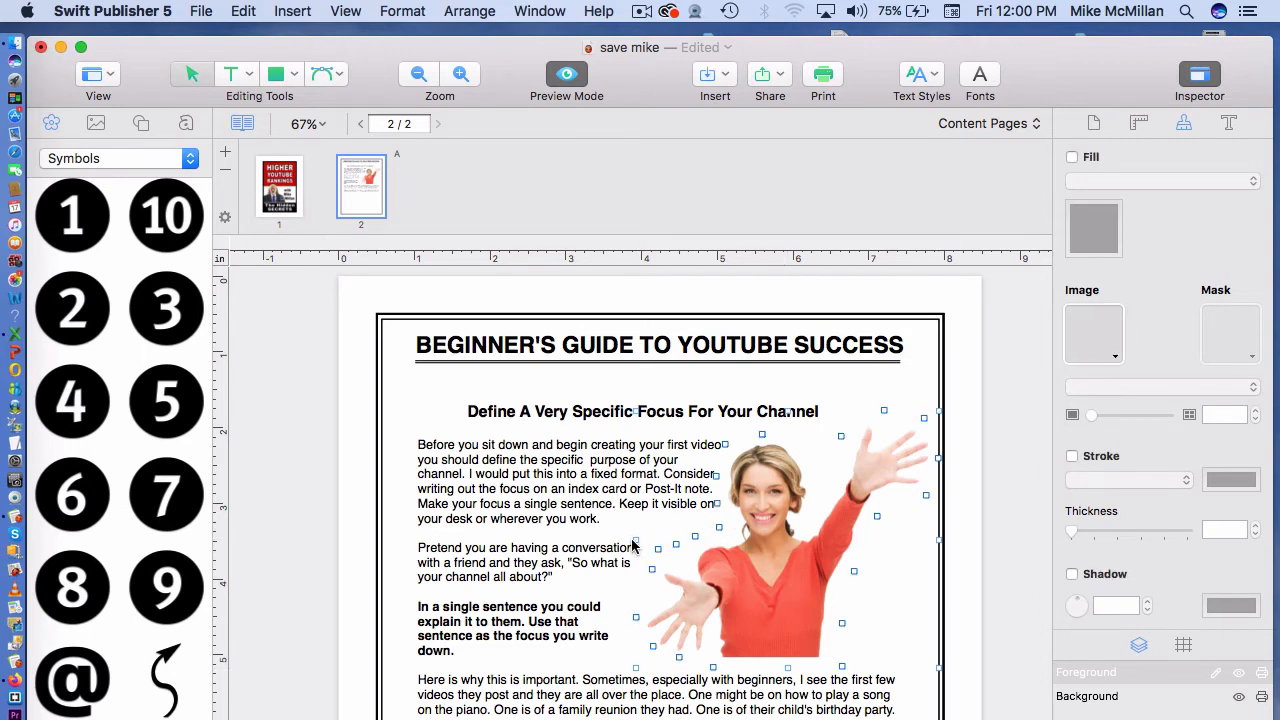
pyautogui.moveTo(658, 549); pyautogui.dragTo(681, 558)
pyautogui.moveTo(697, 541); pyautogui.dragTo(705, 543)
pyautogui.click(957, 516)
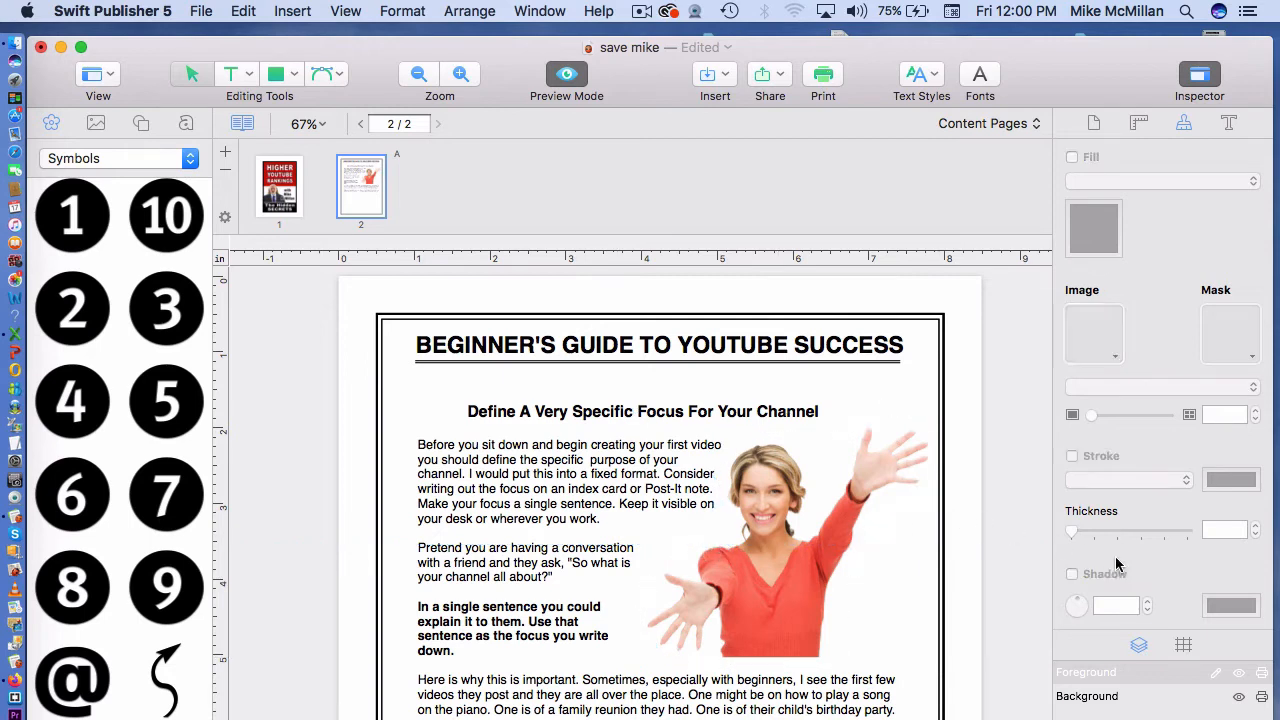
# Step: Turn the text wrap of the outline around the woman off and on again to reflow the body text, and deselect it
pyautogui.click(818, 570)
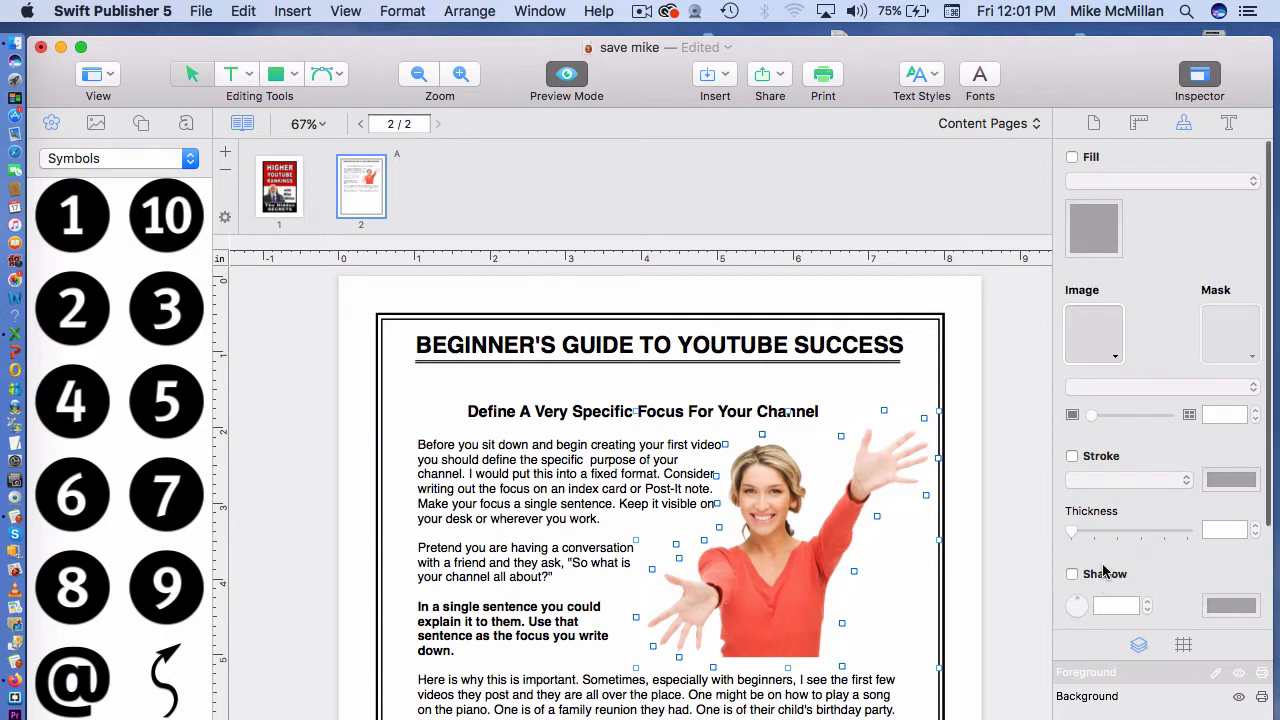
pyautogui.click(1229, 122)
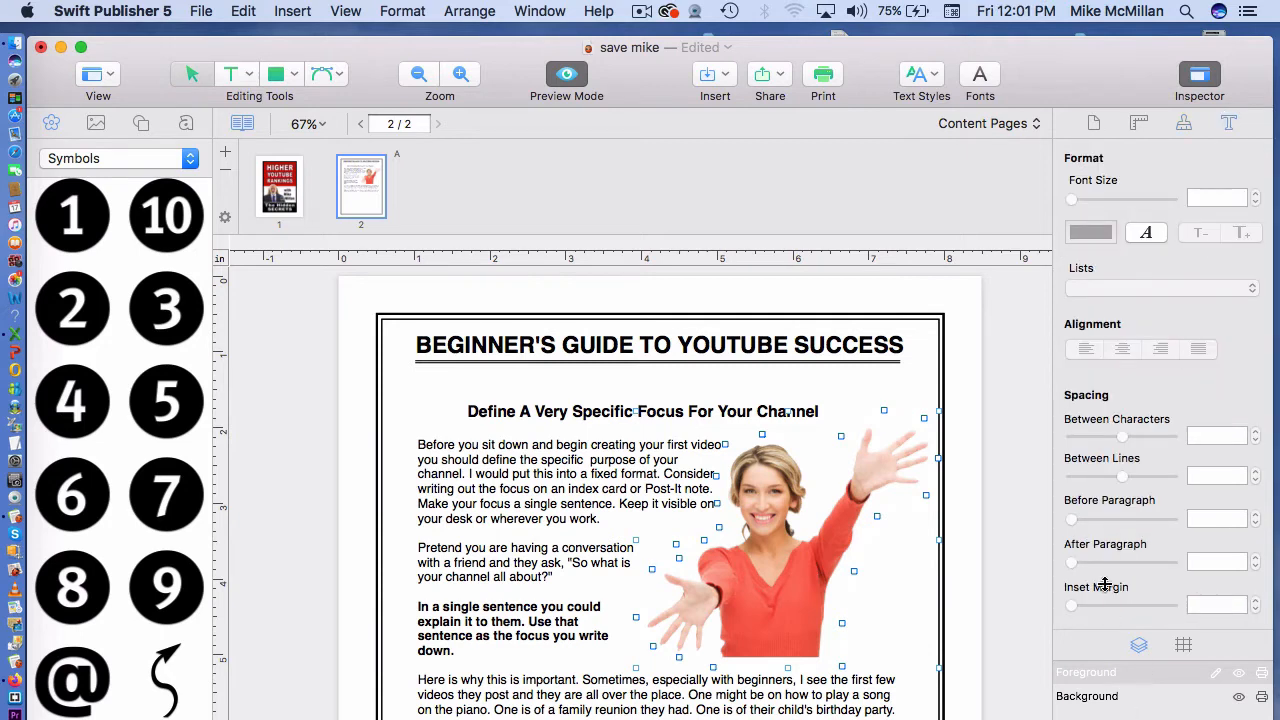
pyautogui.scroll(-5, 1104, 584)
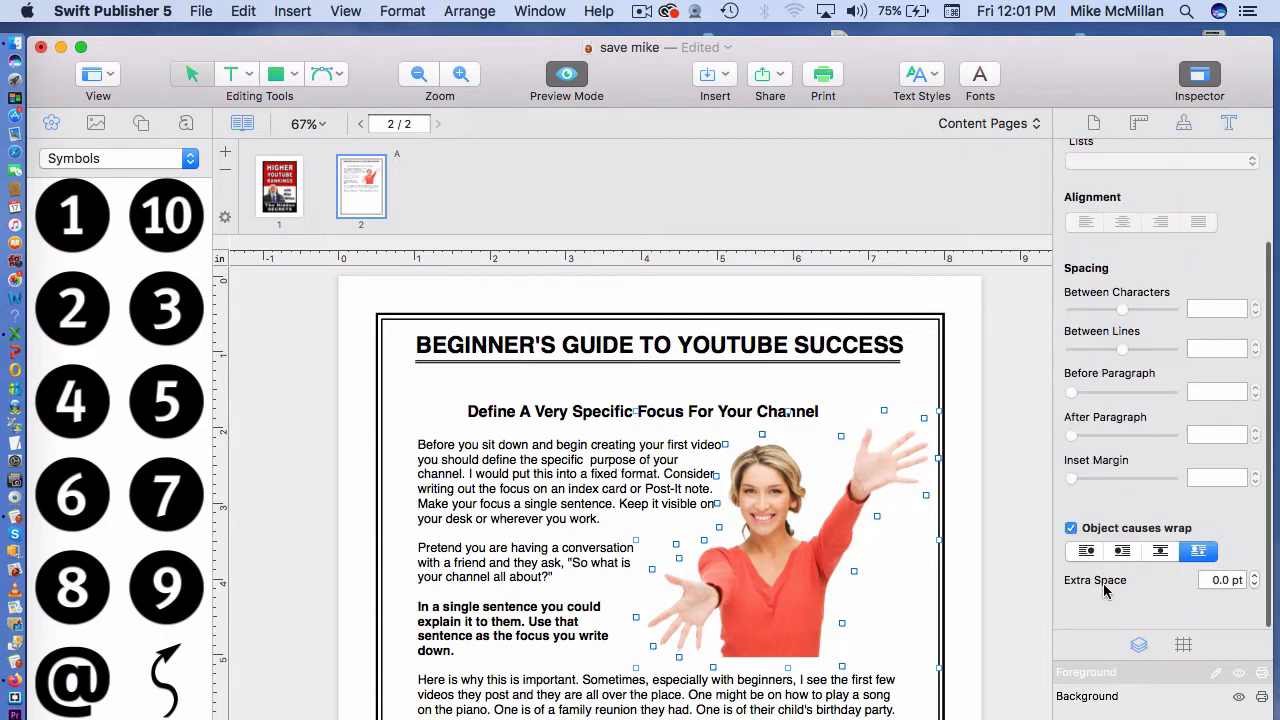
pyautogui.click(1070, 529)
pyautogui.click(1070, 529)
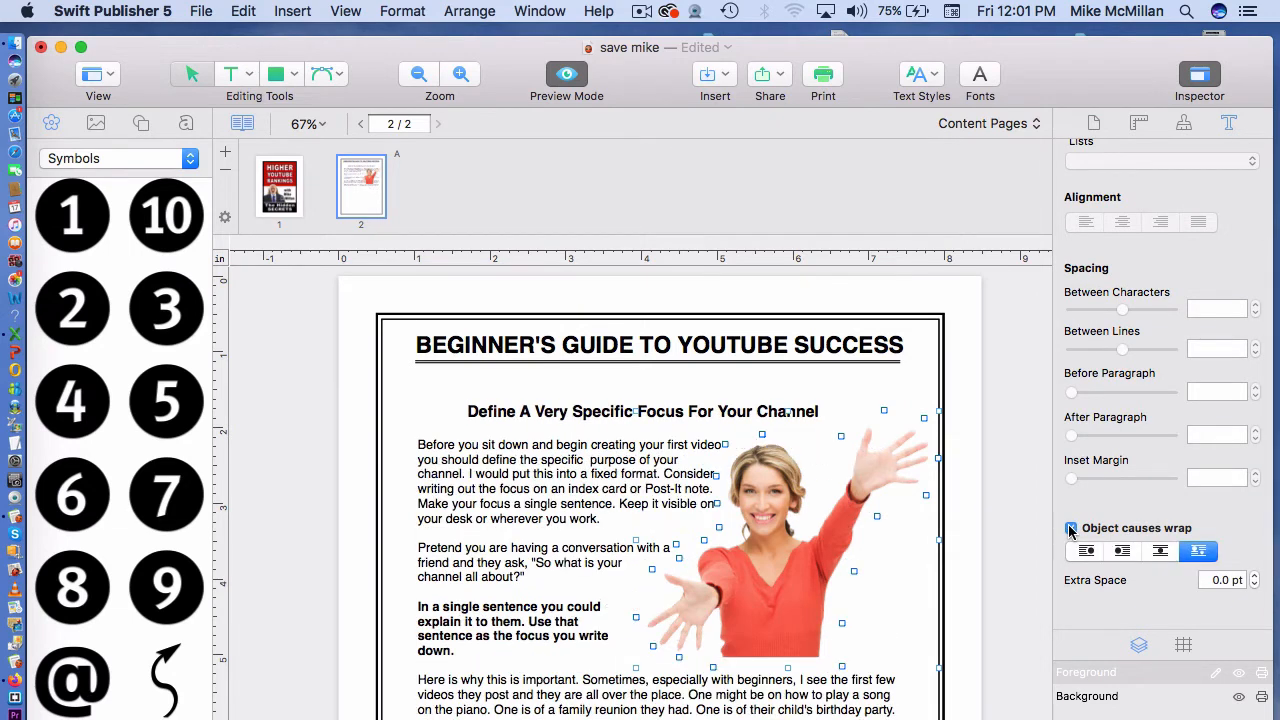
pyautogui.click(971, 515)
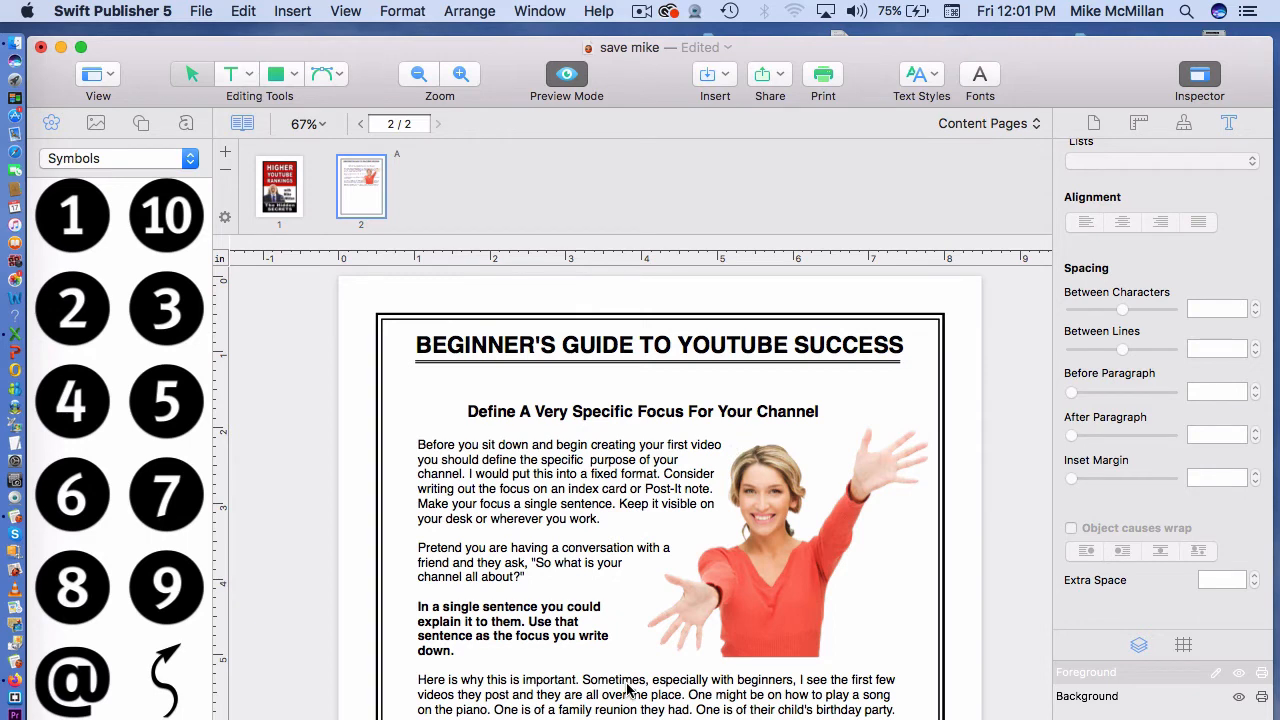
# Step: Delete the pen-drawn outline and the woman image from the page
pyautogui.scroll(-1, 600, 675)
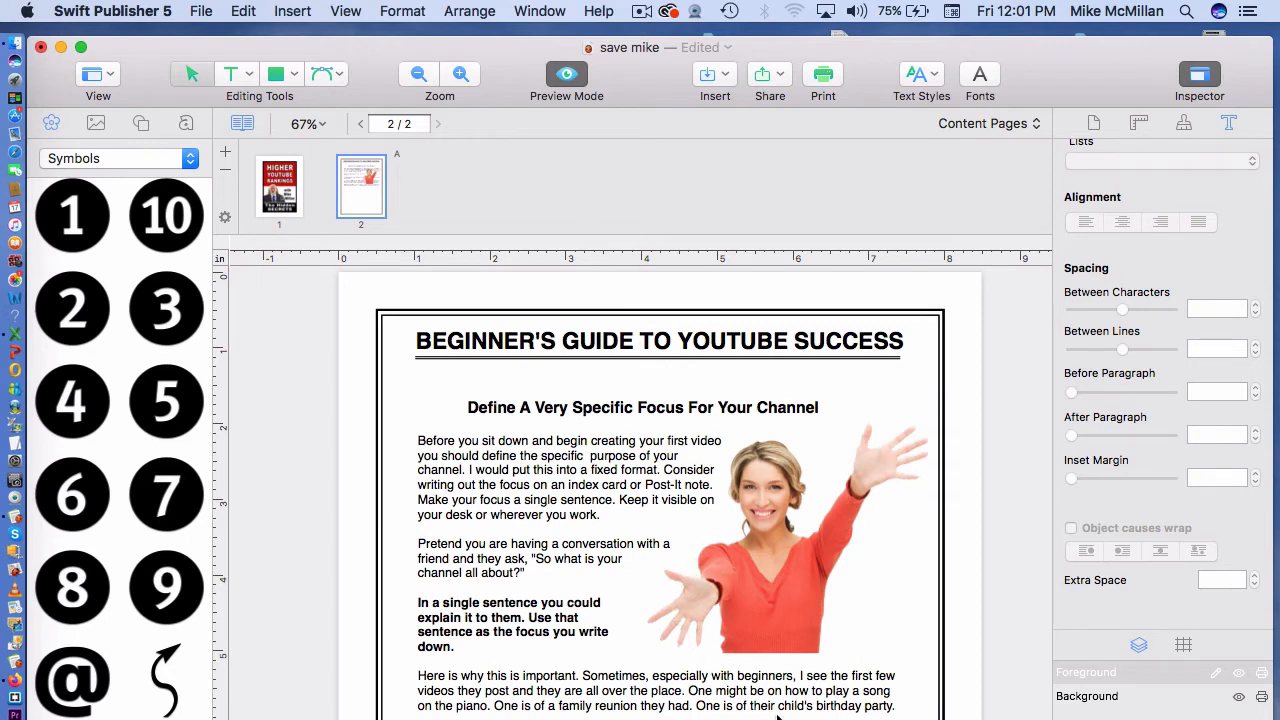
pyautogui.click(196, 82)
pyautogui.click(764, 526)
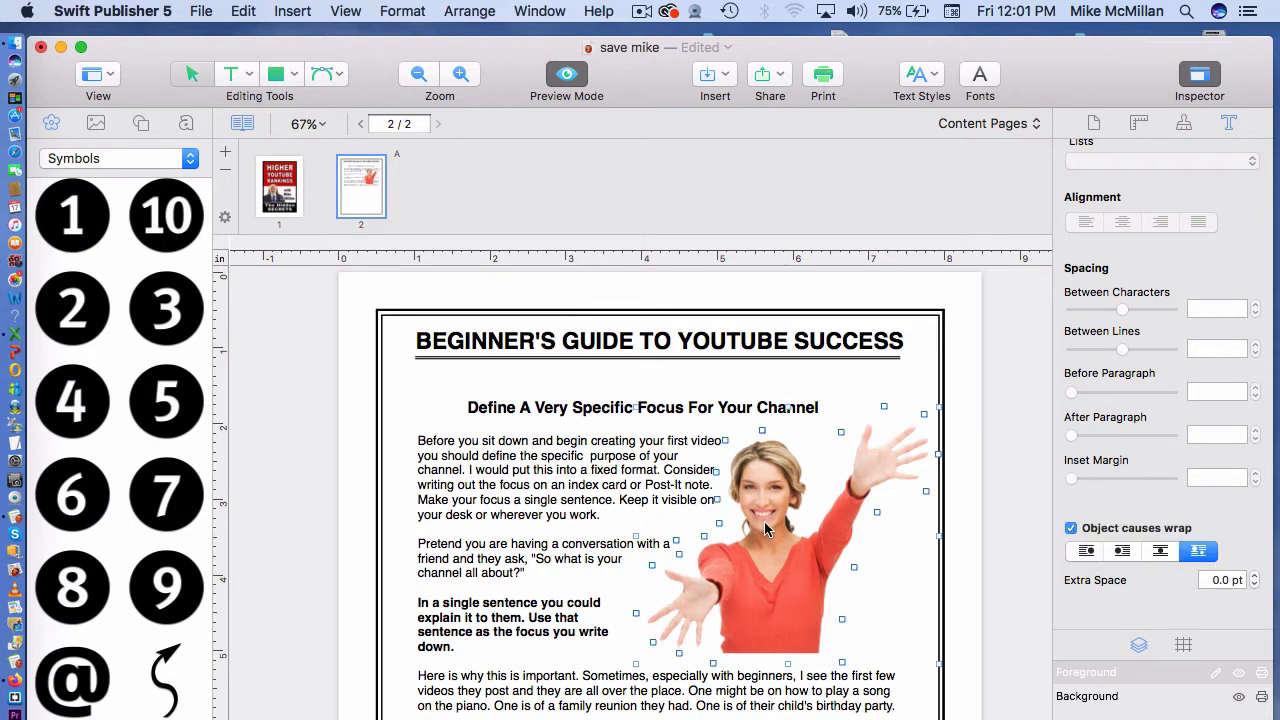
pyautogui.press('Delete')
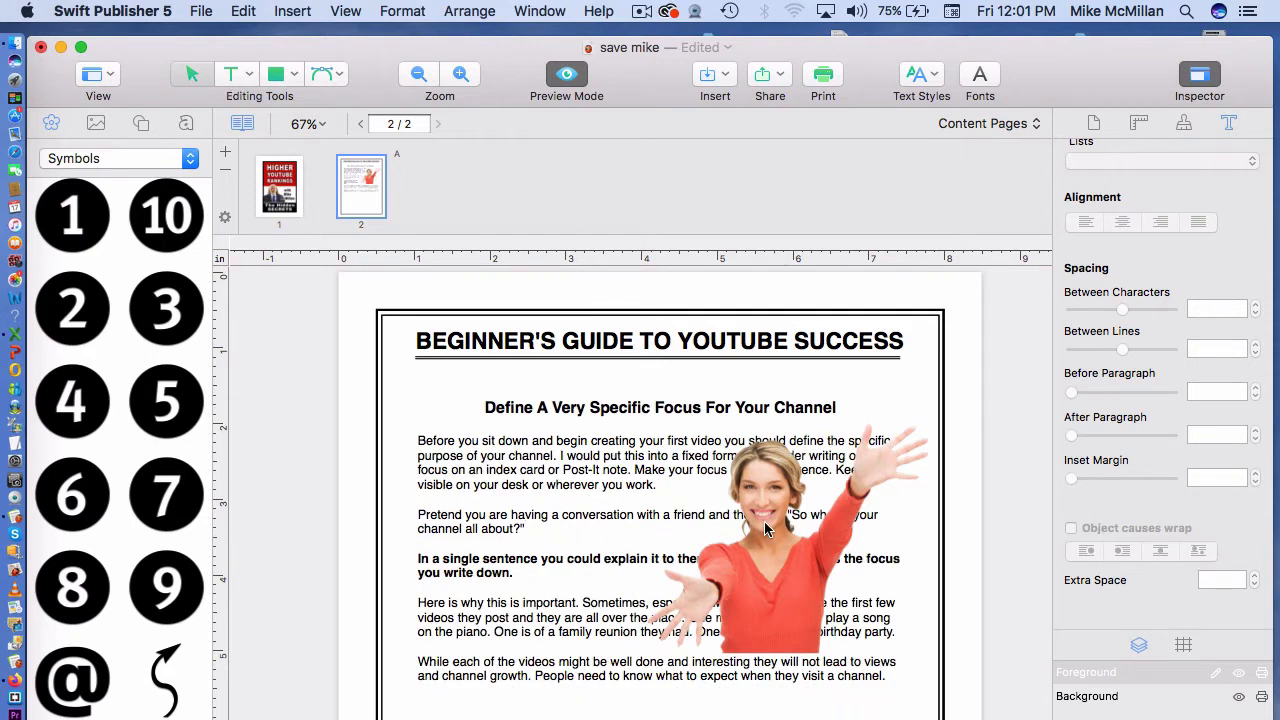
pyautogui.click(772, 494)
pyautogui.press('Delete')
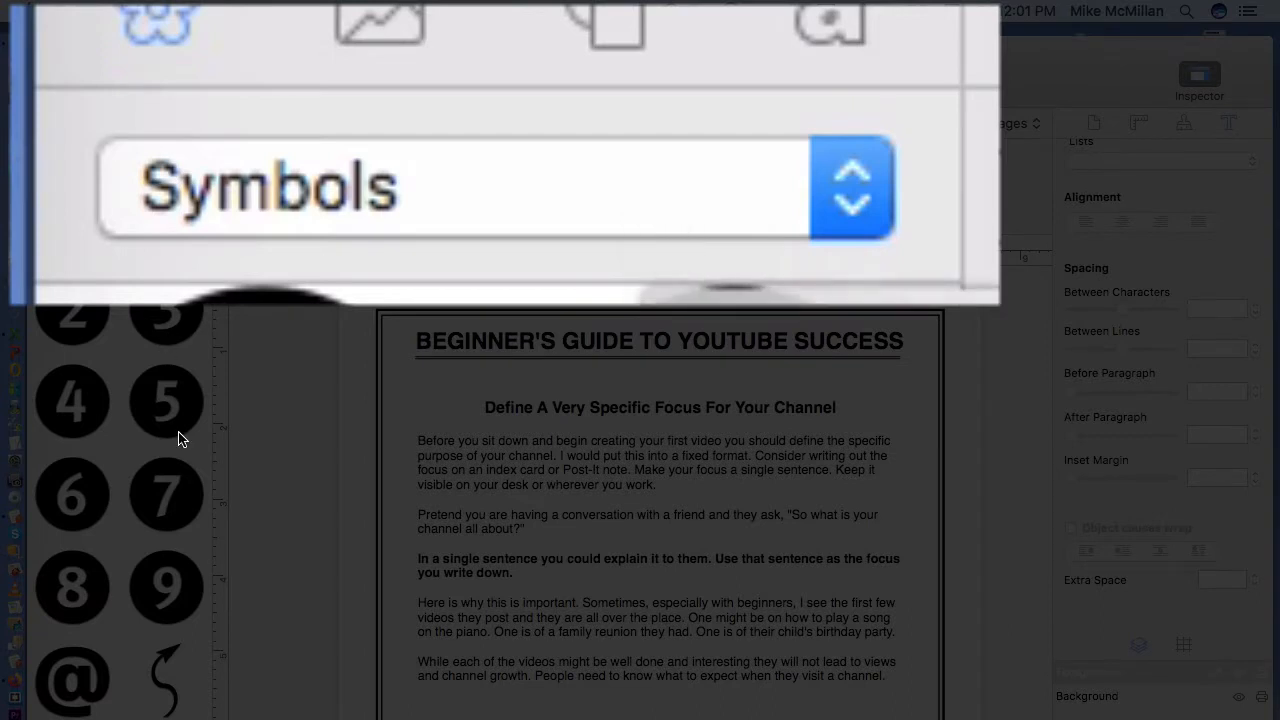
# Step: Place the black crown from the Symbols clipart on the page and delete it again
pyautogui.scroll(-10, 178, 437)
pyautogui.scroll(-10, 178, 437)
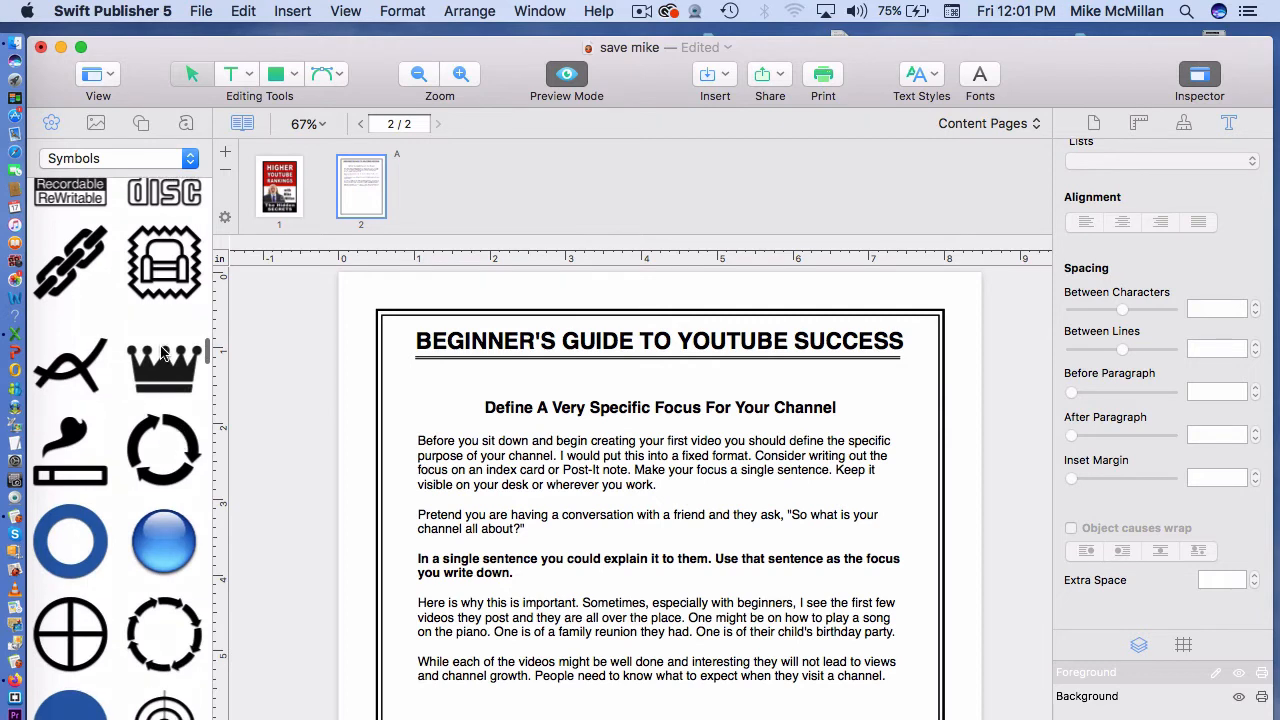
pyautogui.doubleClick(160, 352)
pyautogui.press('Delete')
pyautogui.scroll(15, 141, 441)
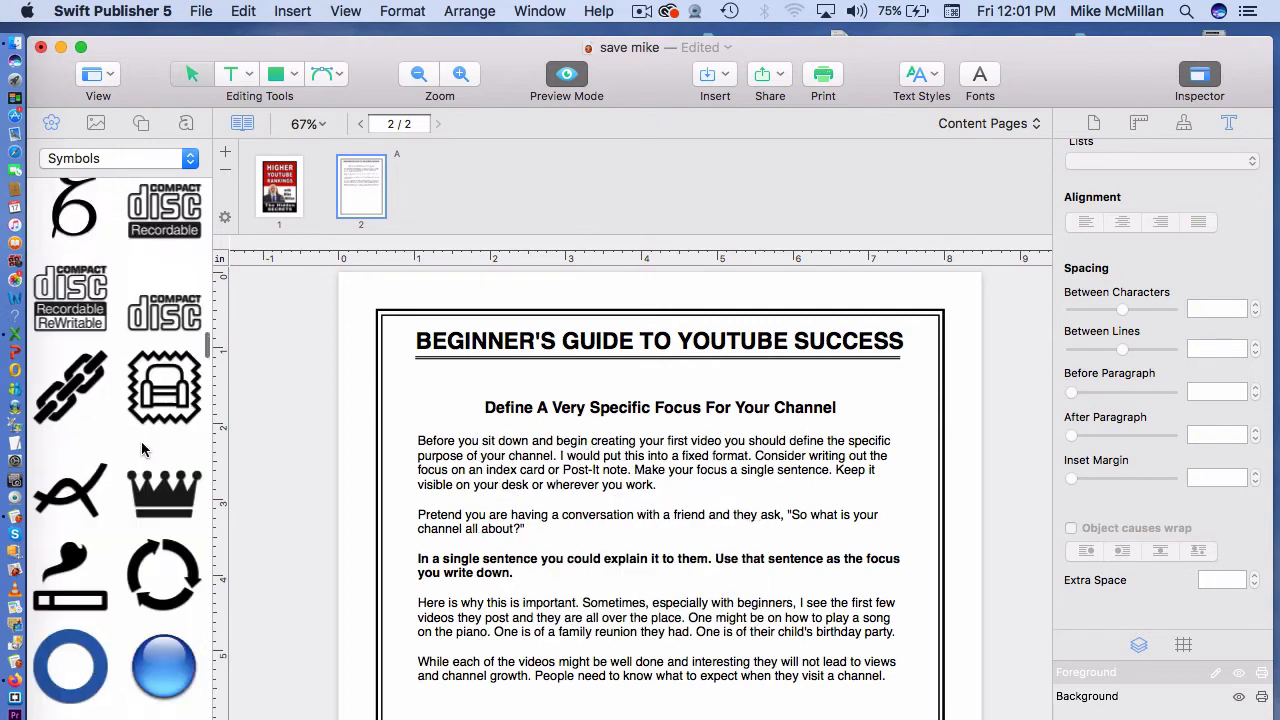
pyautogui.scroll(-1, 141, 441)
# Step: Switch the clipart library to the People category and browse its images
pyautogui.click(136, 160)
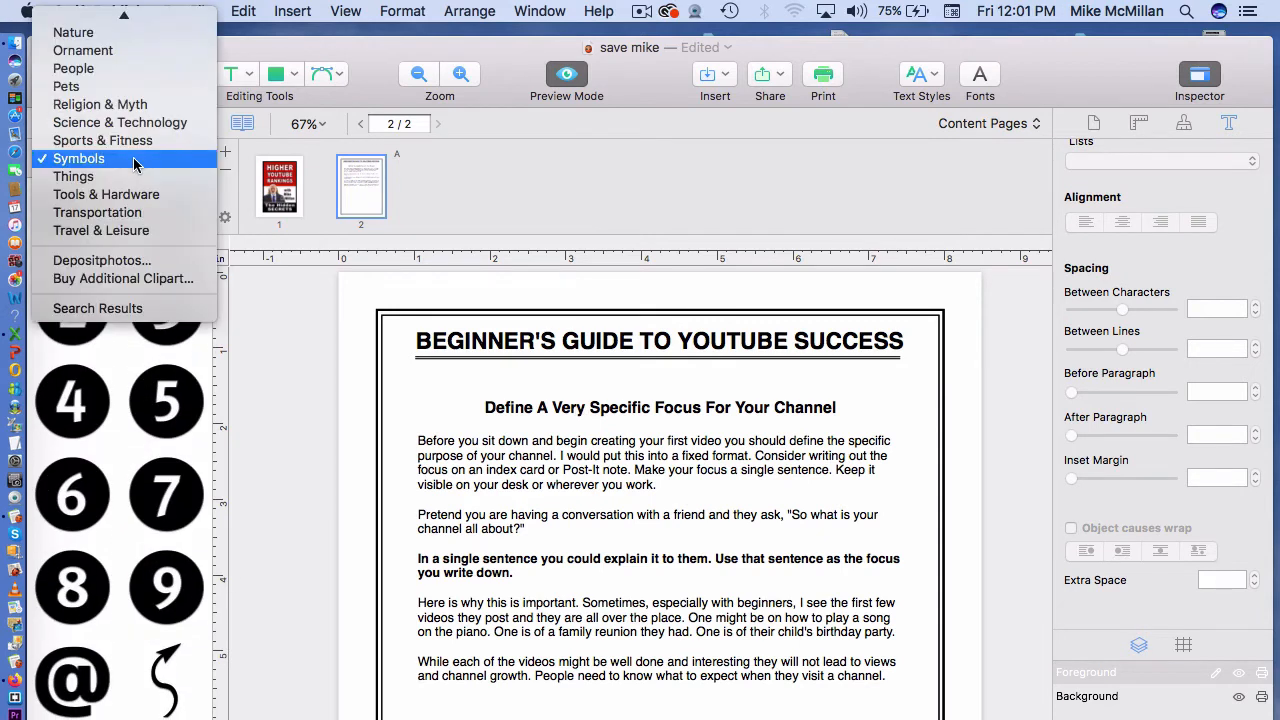
pyautogui.scroll(5, 136, 165)
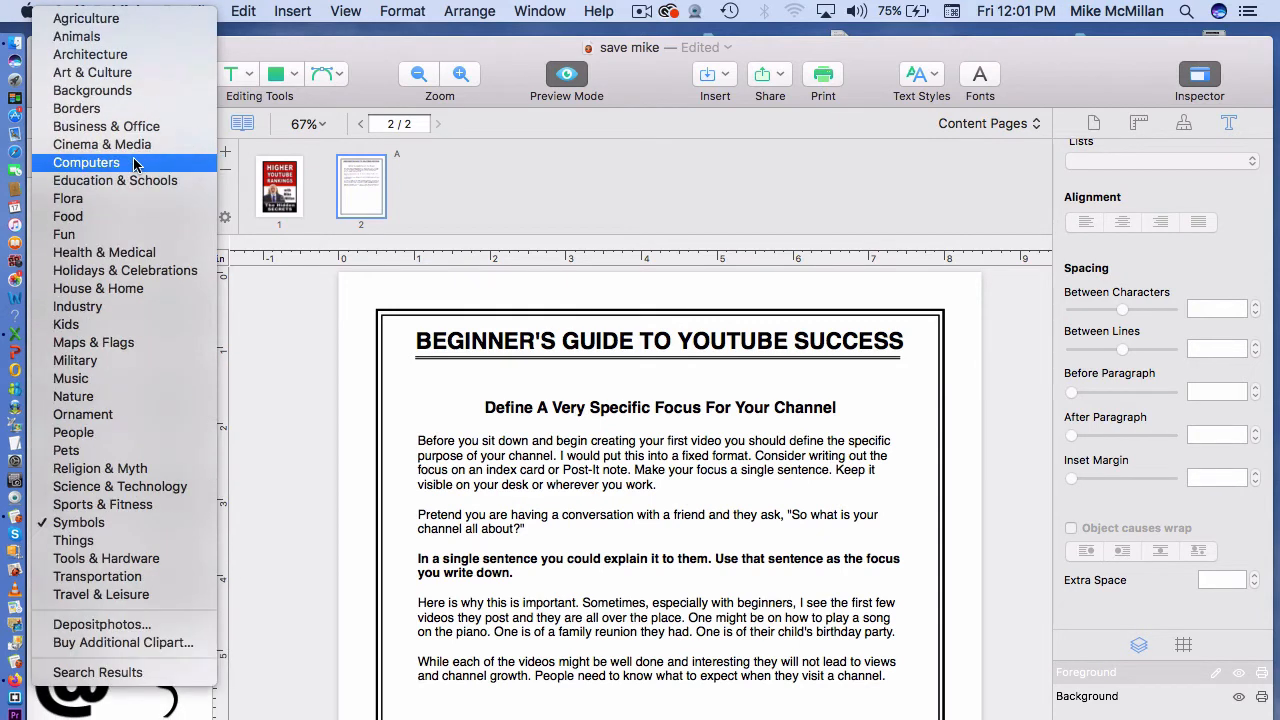
pyautogui.click(97, 440)
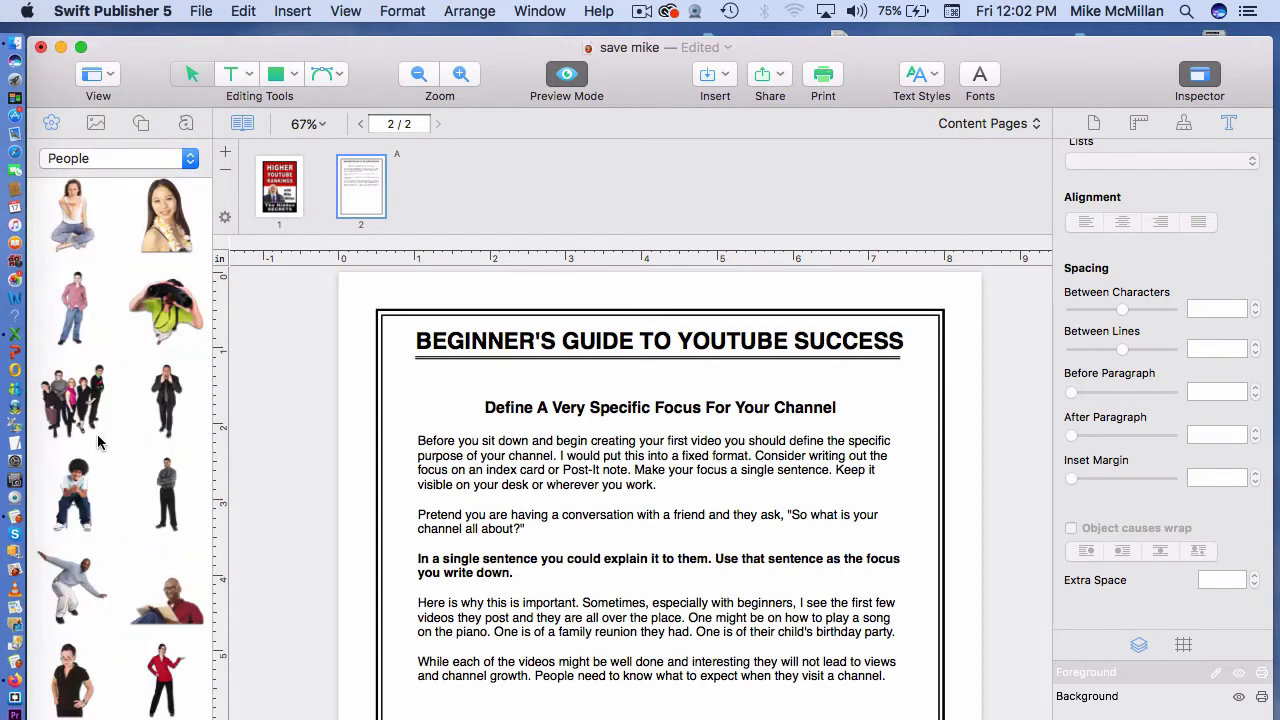
pyautogui.scroll(-10, 97, 440)
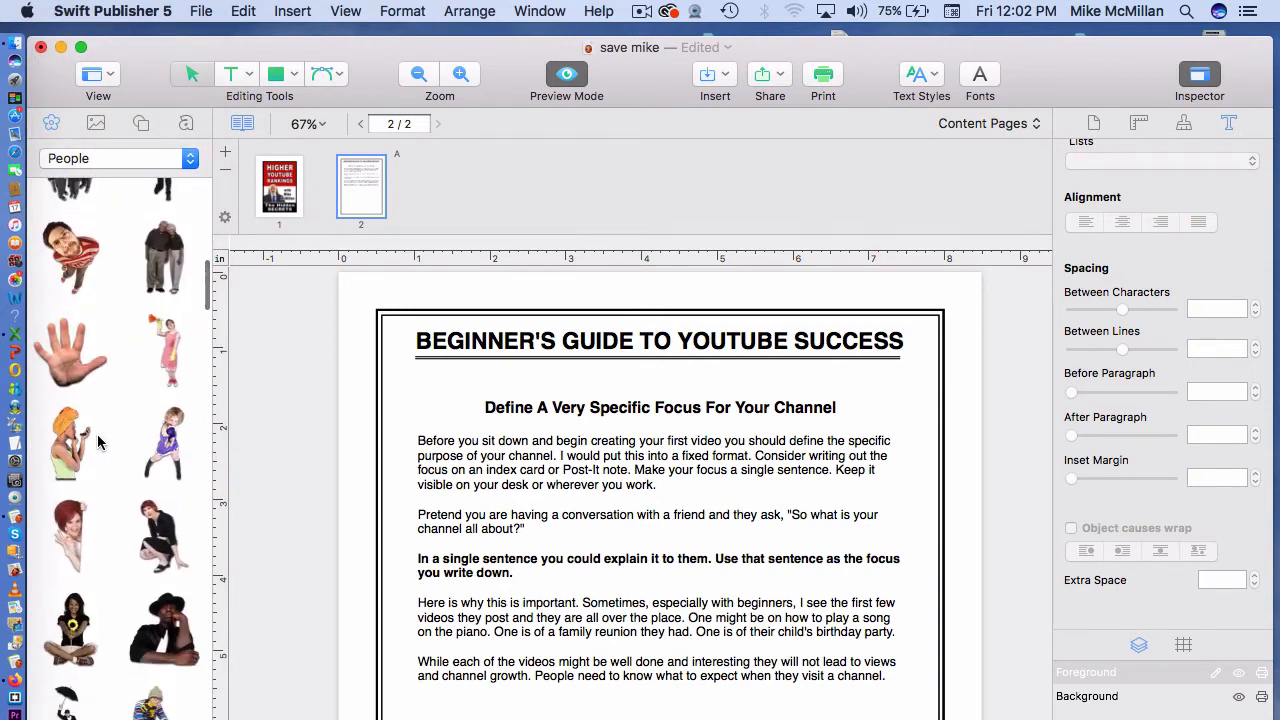
pyautogui.scroll(5, 97, 440)
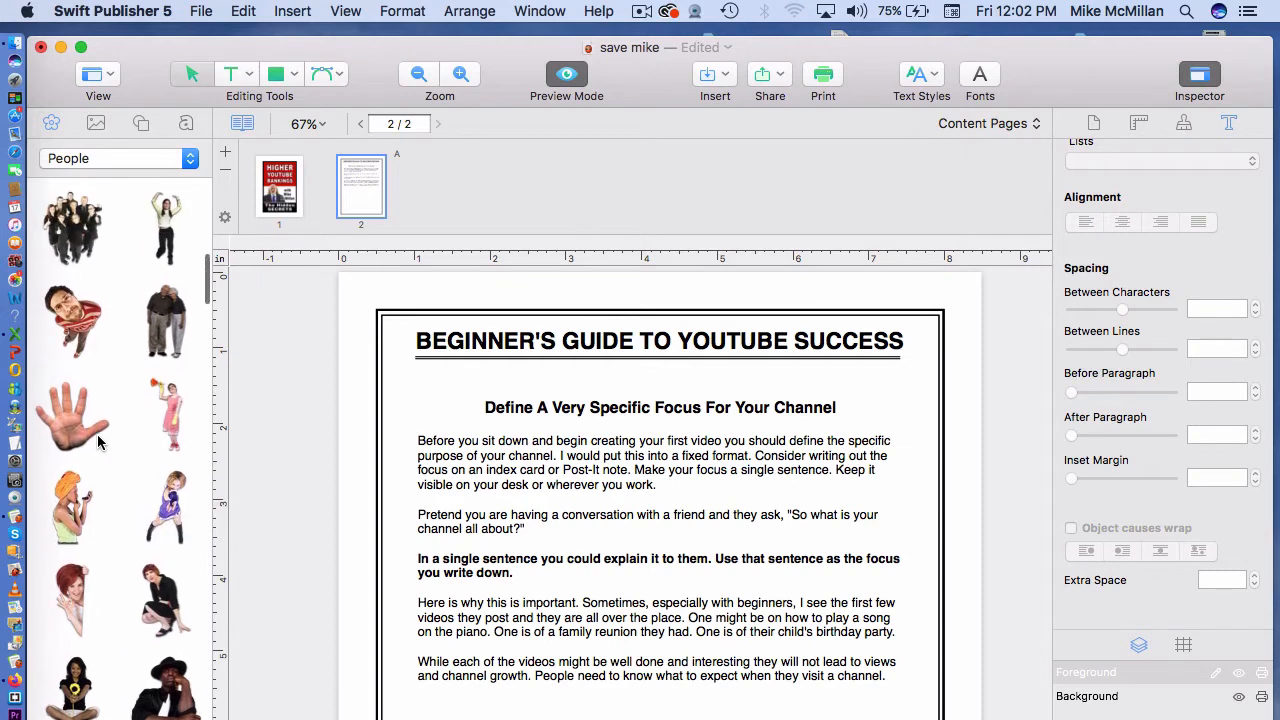
pyautogui.scroll(5, 97, 440)
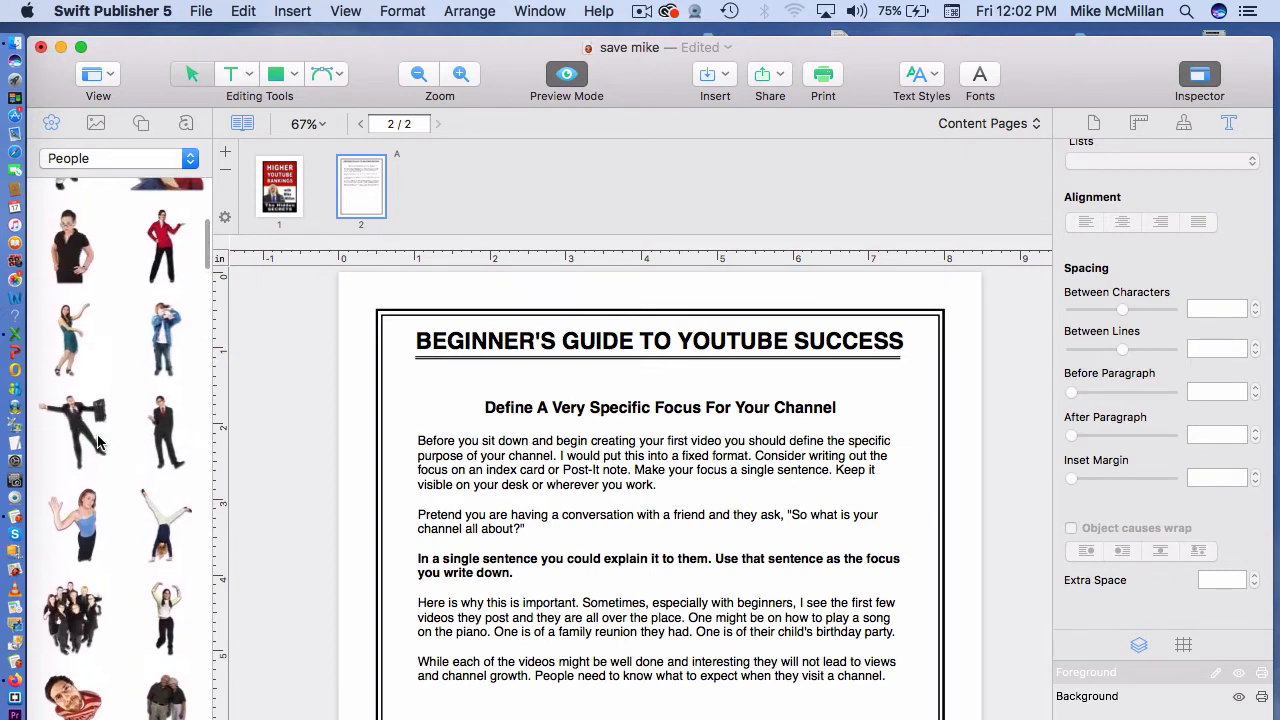
pyautogui.scroll(2, 97, 440)
pyautogui.scroll(1, 97, 440)
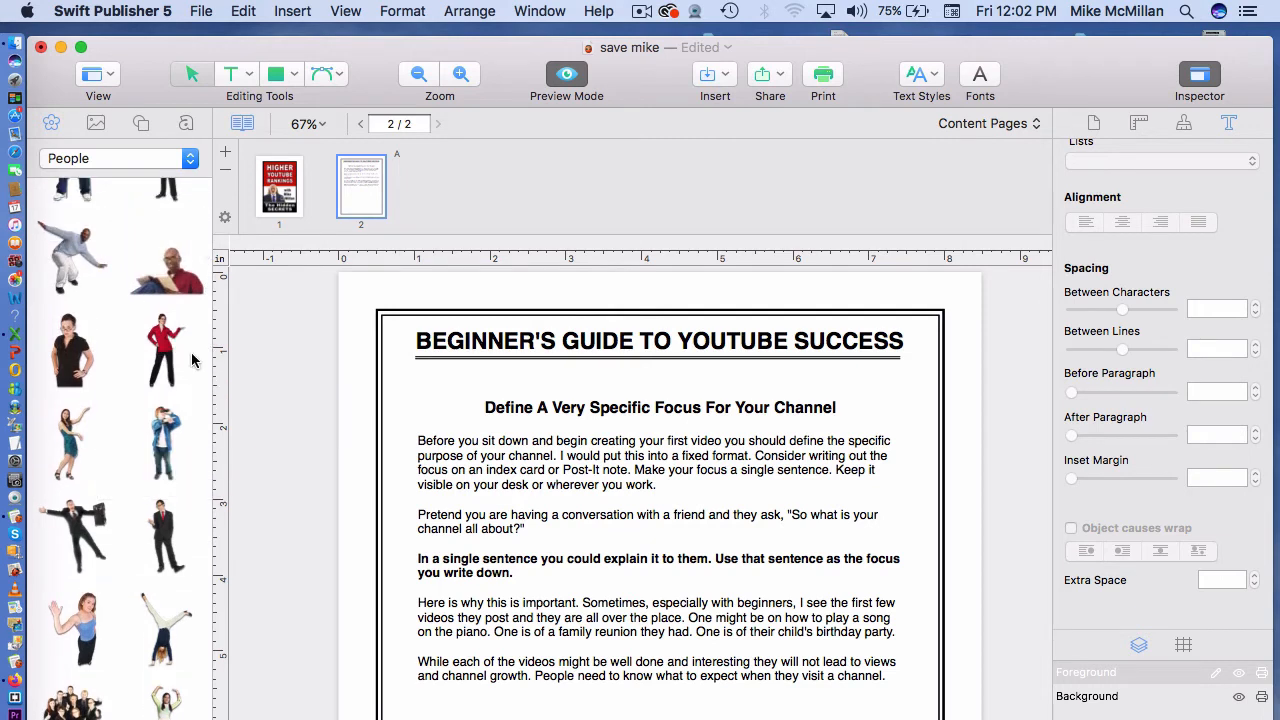
# Step: Place the clipart of the man reading a book, shift it toward the right side of the body text, and delete it
pyautogui.doubleClick(170, 279)
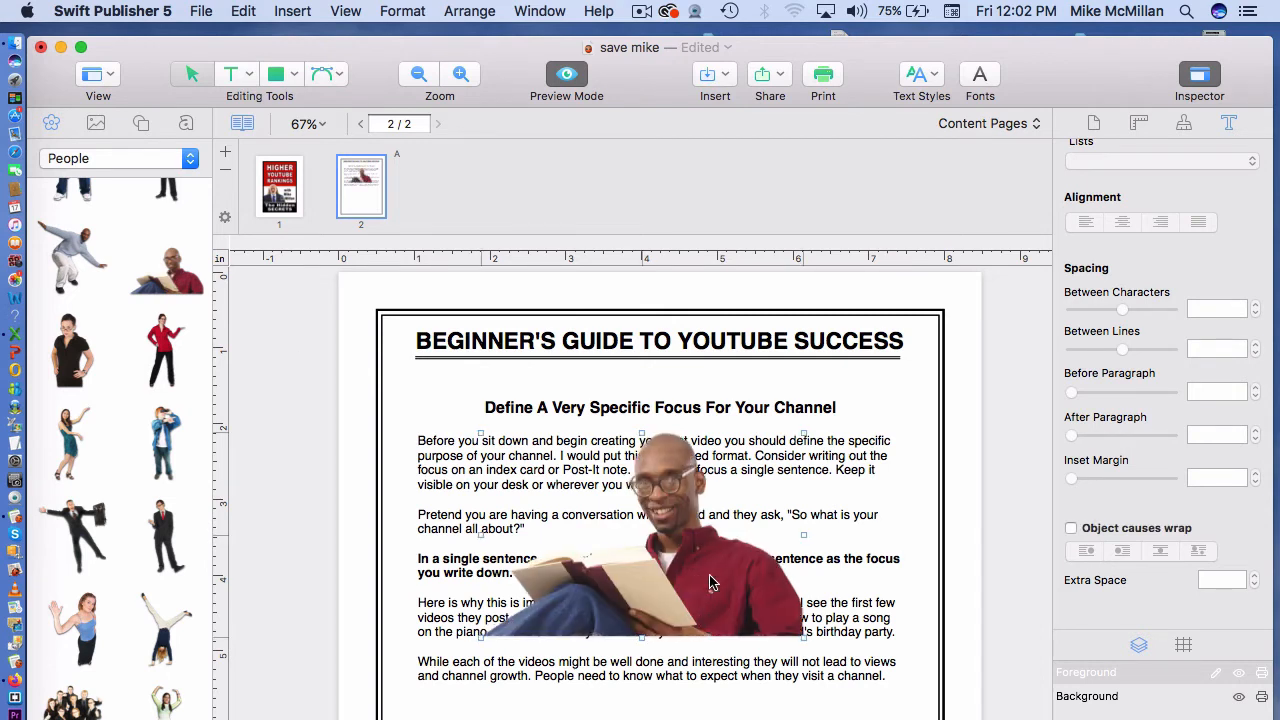
pyautogui.moveTo(710, 583); pyautogui.dragTo(800, 583)
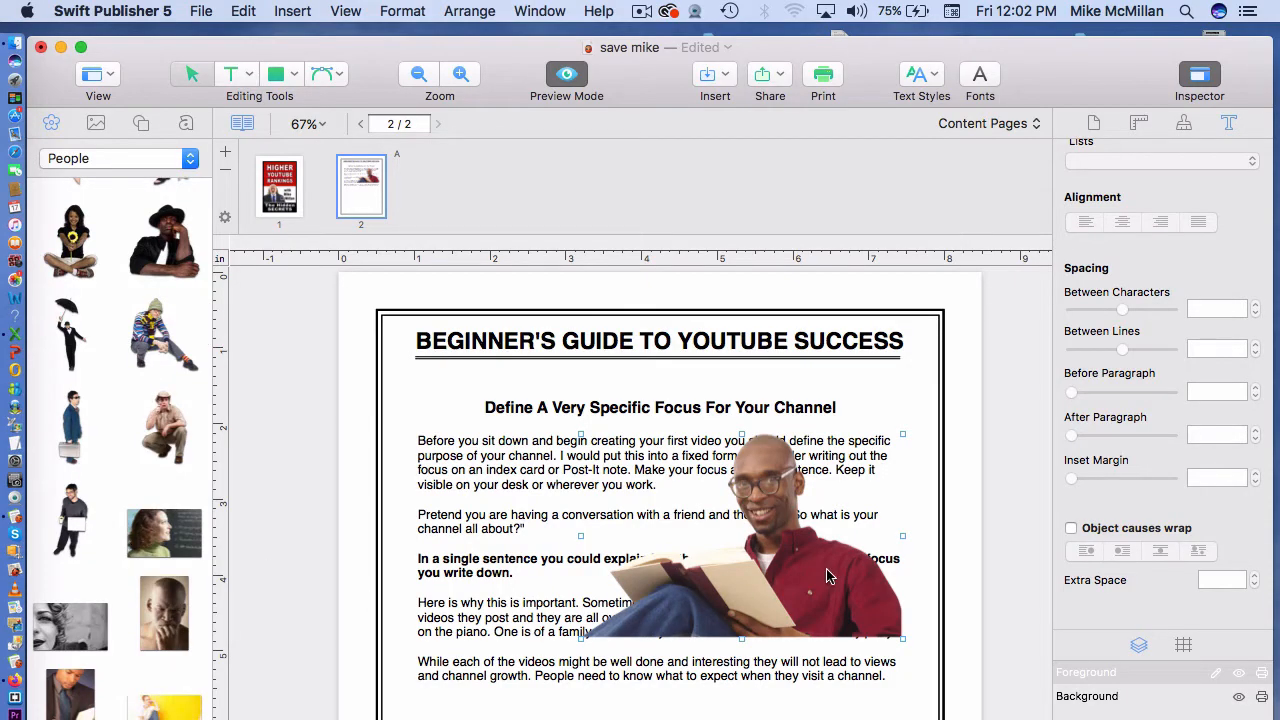
pyautogui.press('Delete')
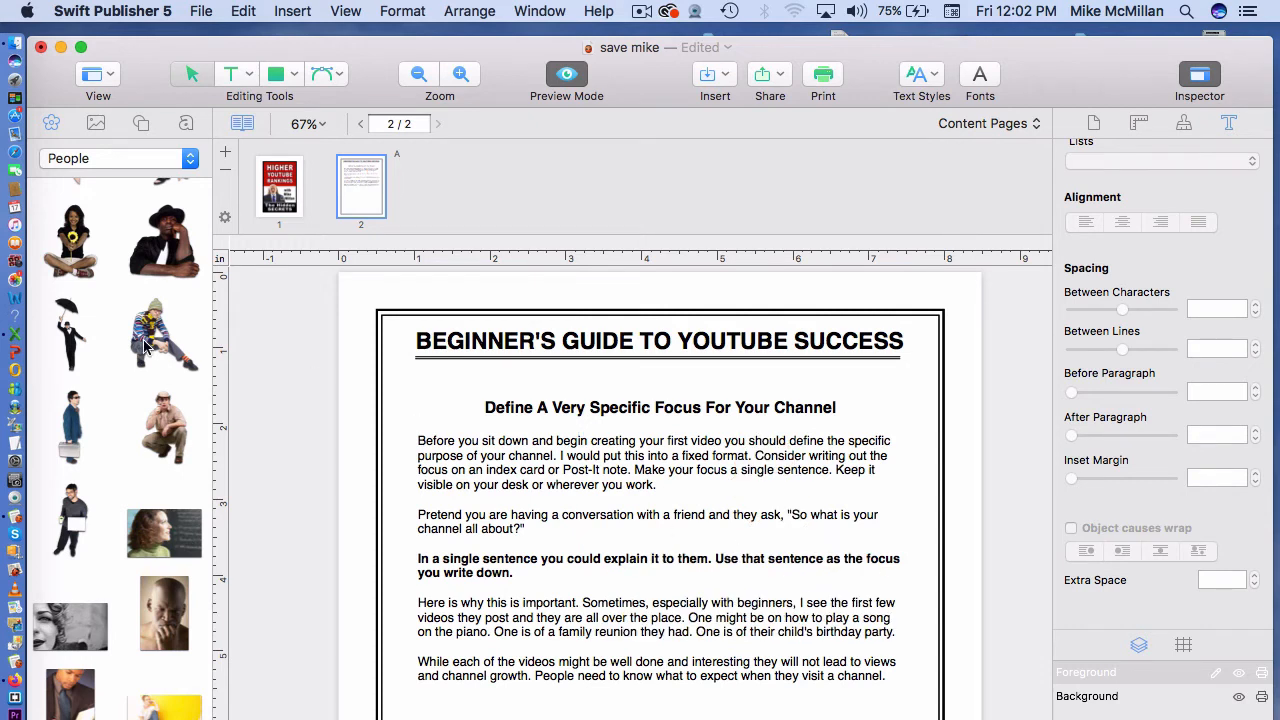
# Step: Place the orange-and-white kitten from the Pets clipart over the right side of the body text and make it slightly smaller
pyautogui.click(132, 159)
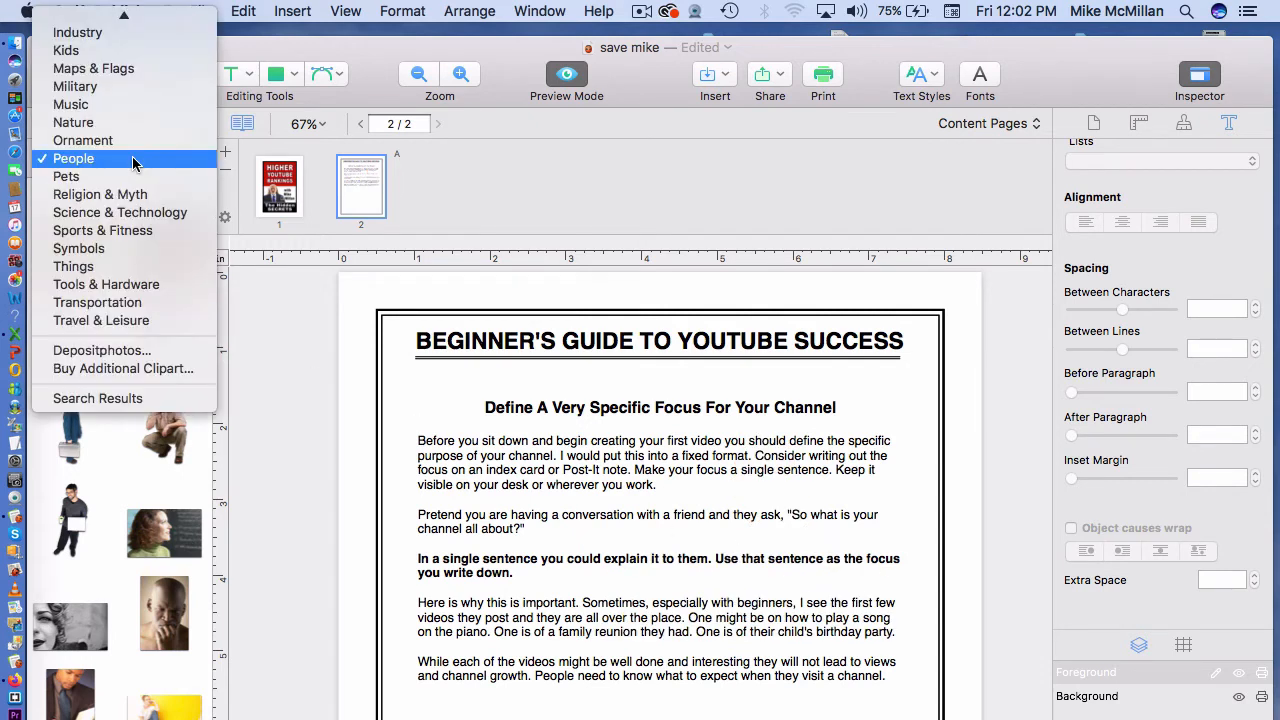
pyautogui.click(90, 177)
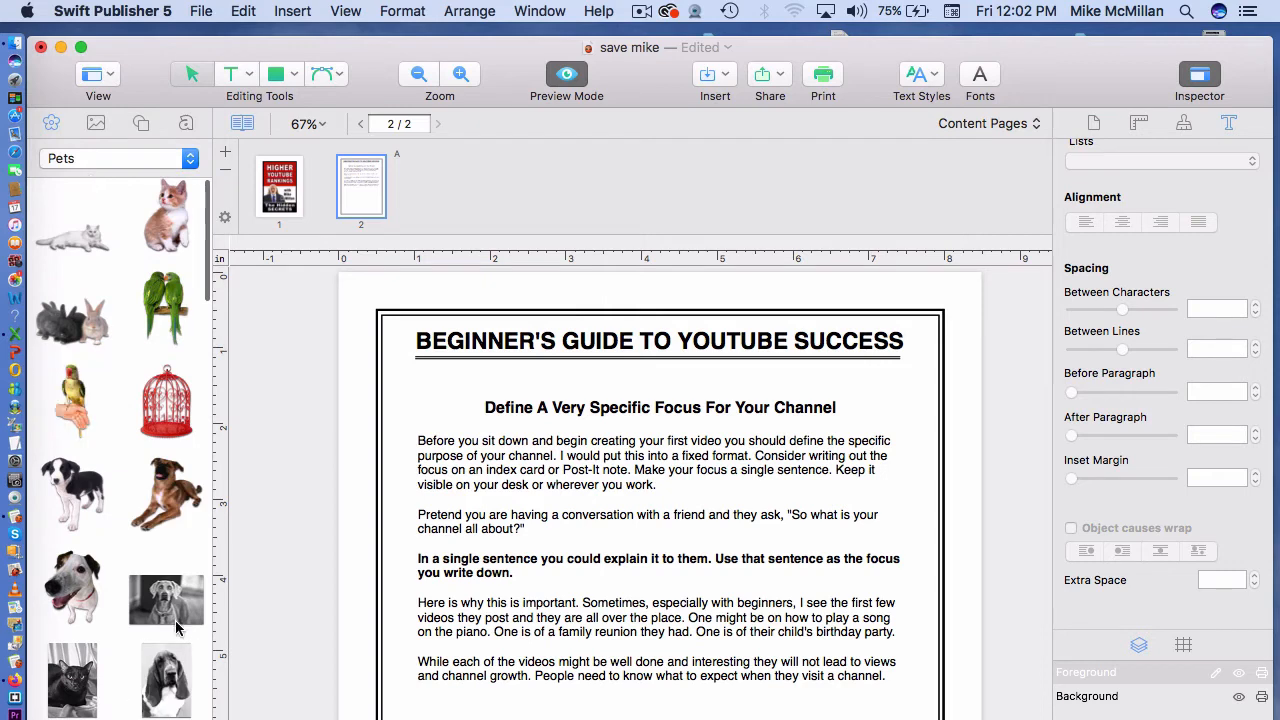
pyautogui.doubleClick(172, 226)
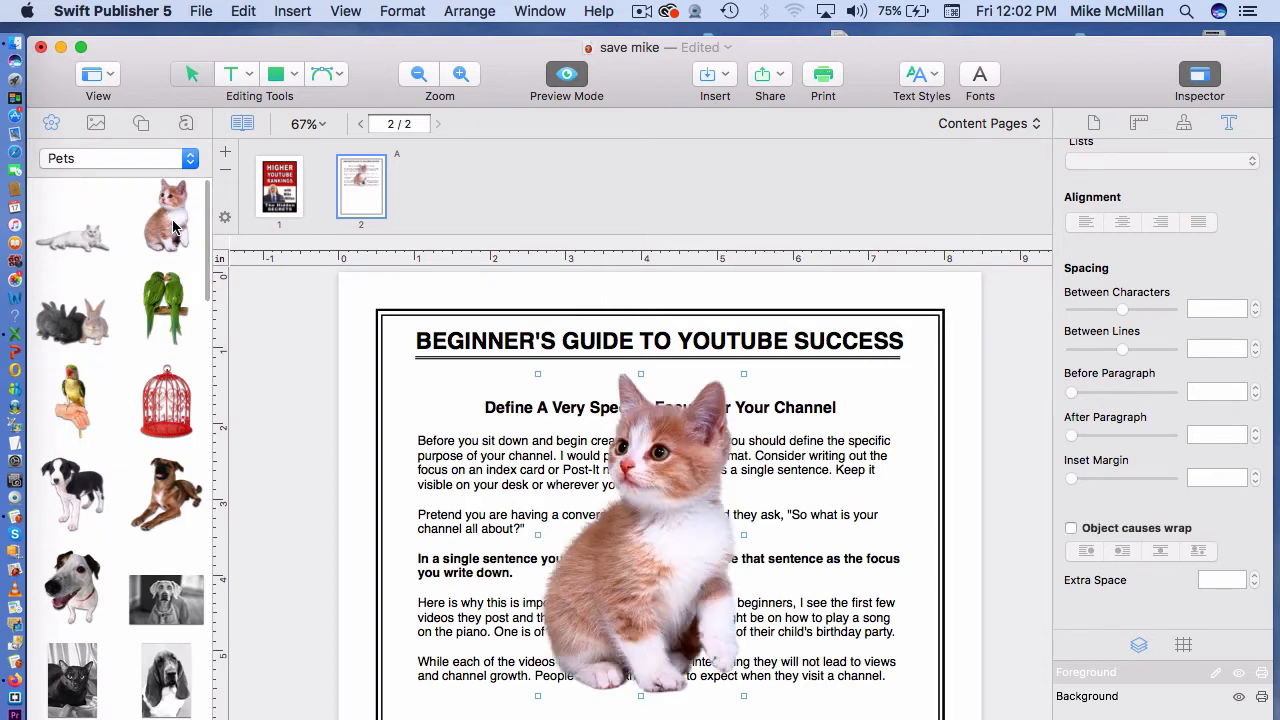
pyautogui.moveTo(667, 497); pyautogui.dragTo(811, 522)
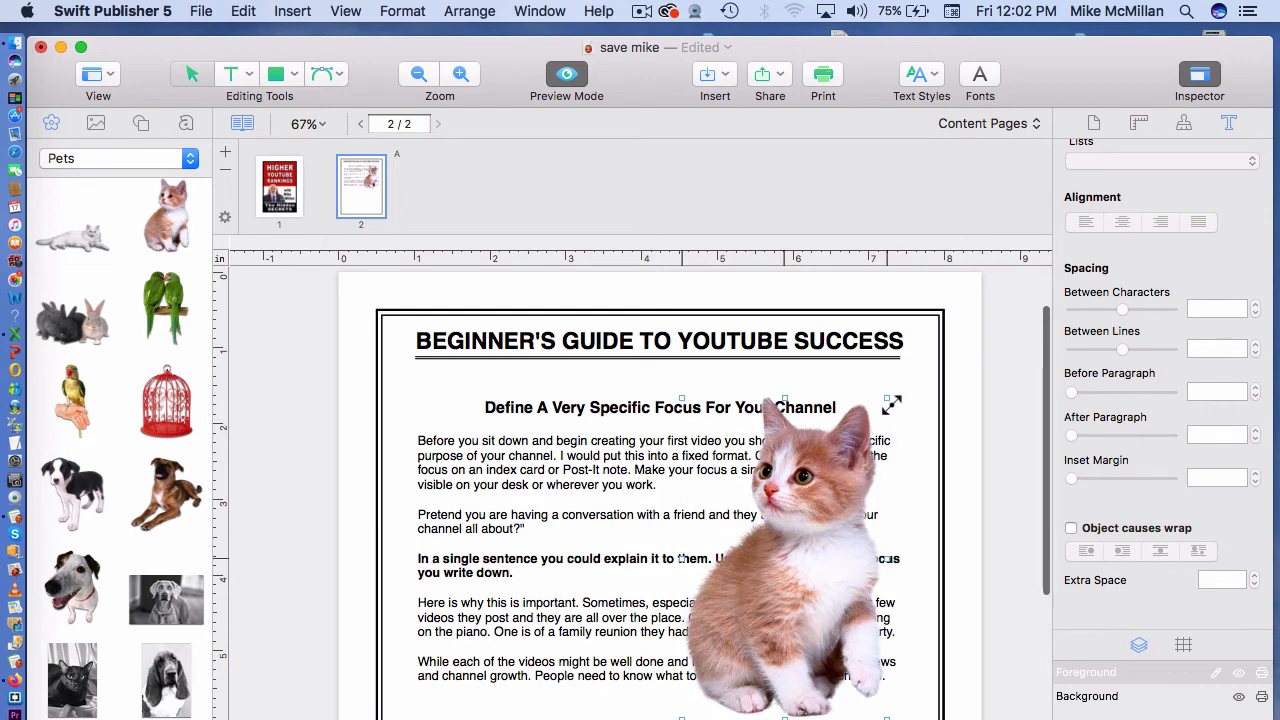
pyautogui.moveTo(889, 405)
pyautogui.mouseDown()
pyautogui.moveTo(831, 549)
pyautogui.moveTo(914, 367)
pyautogui.moveTo(886, 406)
pyautogui.mouseUp()
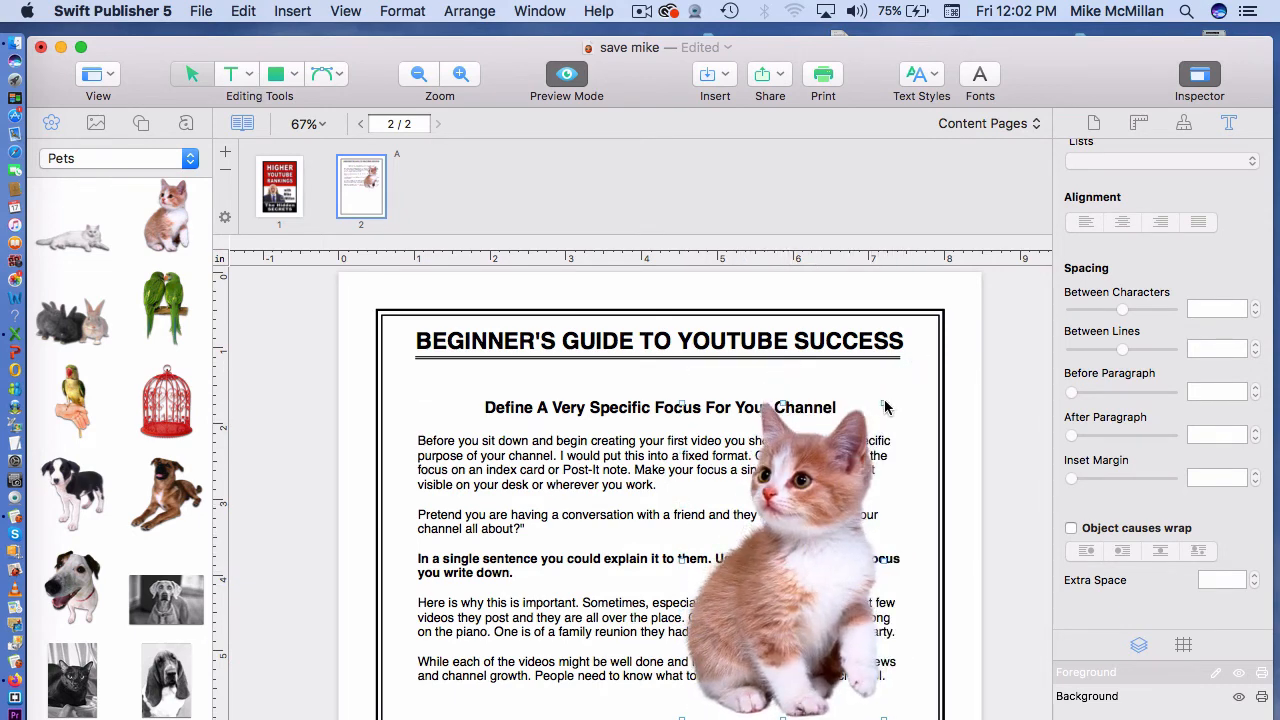
pyautogui.scroll(-15, 168, 570)
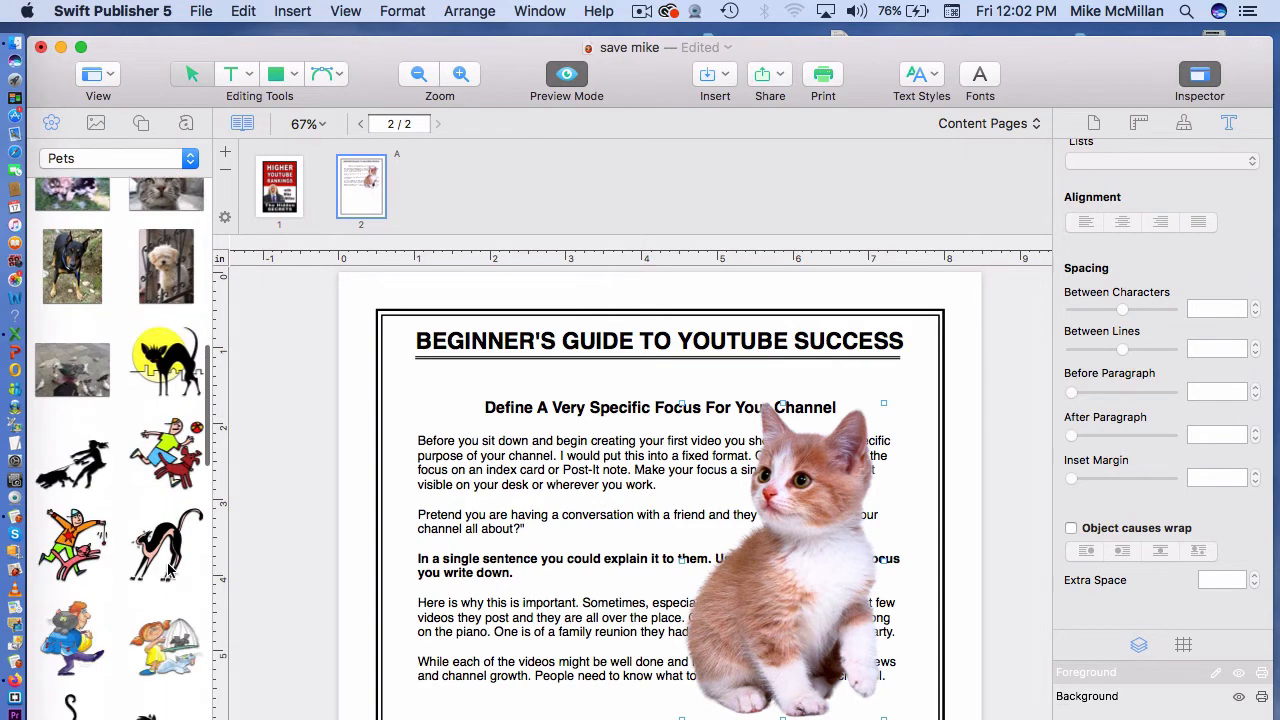
# Step: Replace the kitten with the half-moon photo from the Nature clipart category, and delete the photo
pyautogui.click(142, 160)
pyautogui.click(74, 102)
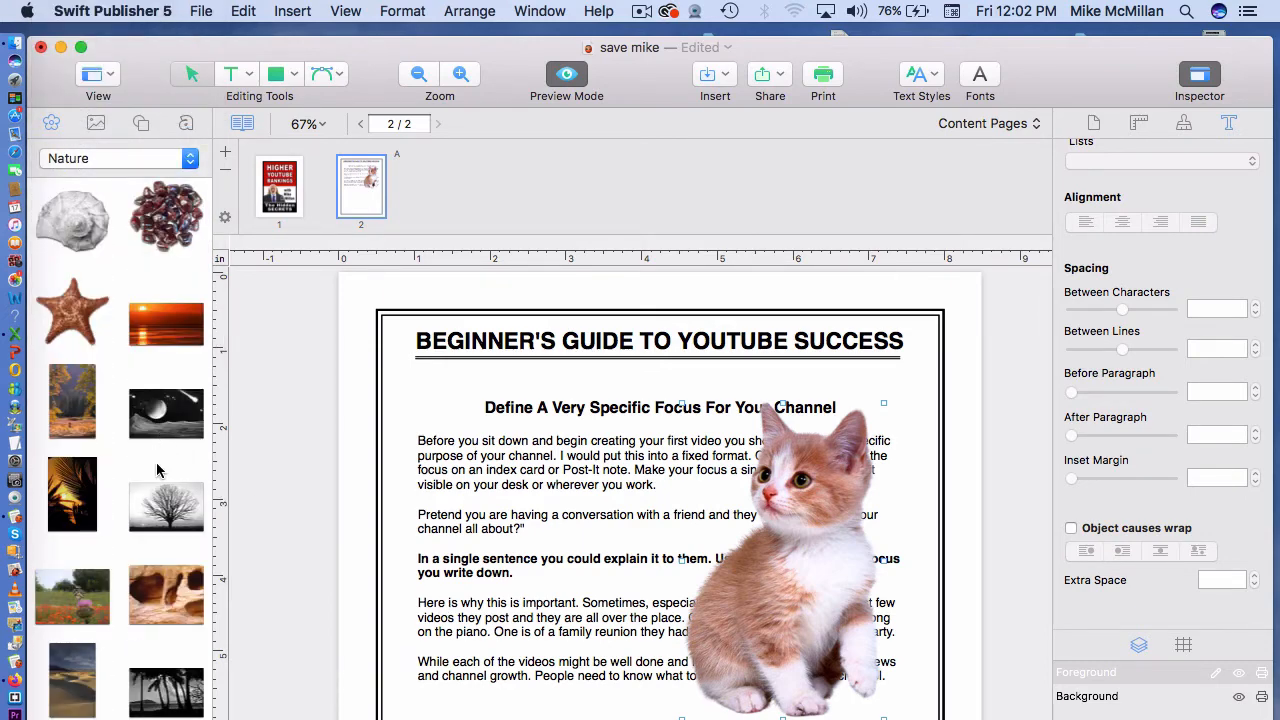
pyautogui.scroll(-10, 157, 470)
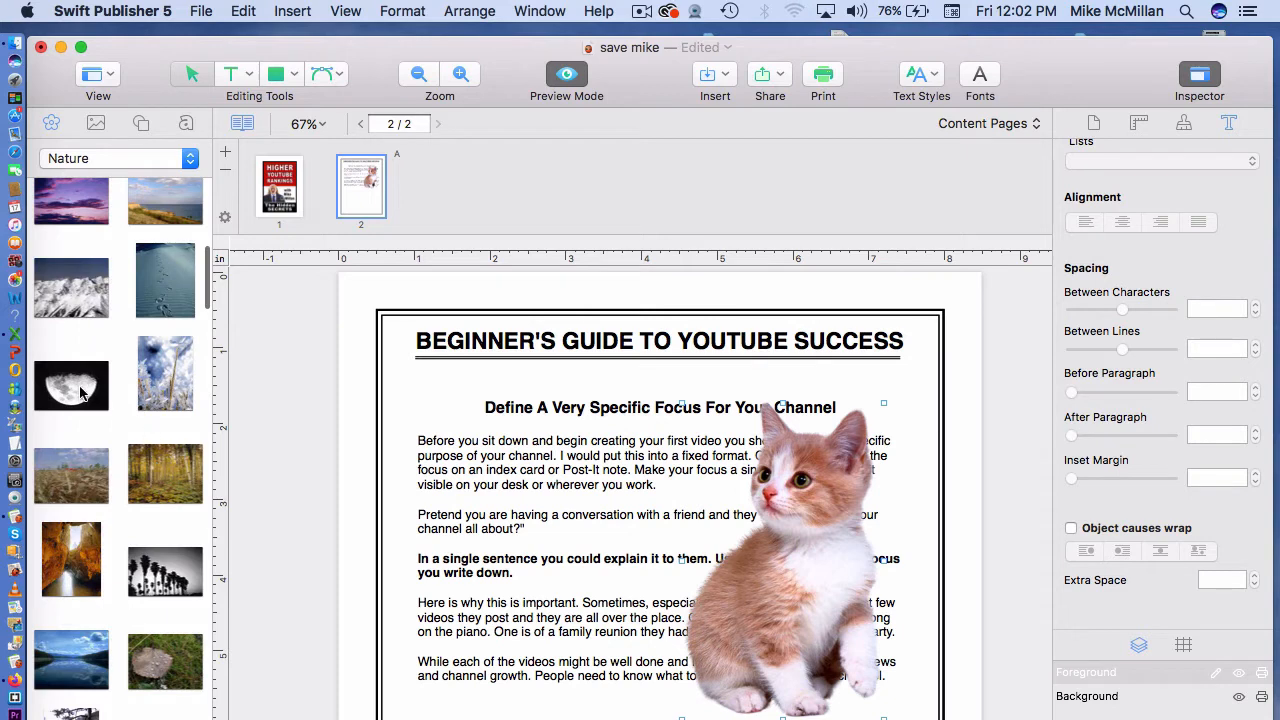
pyautogui.moveTo(80, 393); pyautogui.dragTo(760, 500)
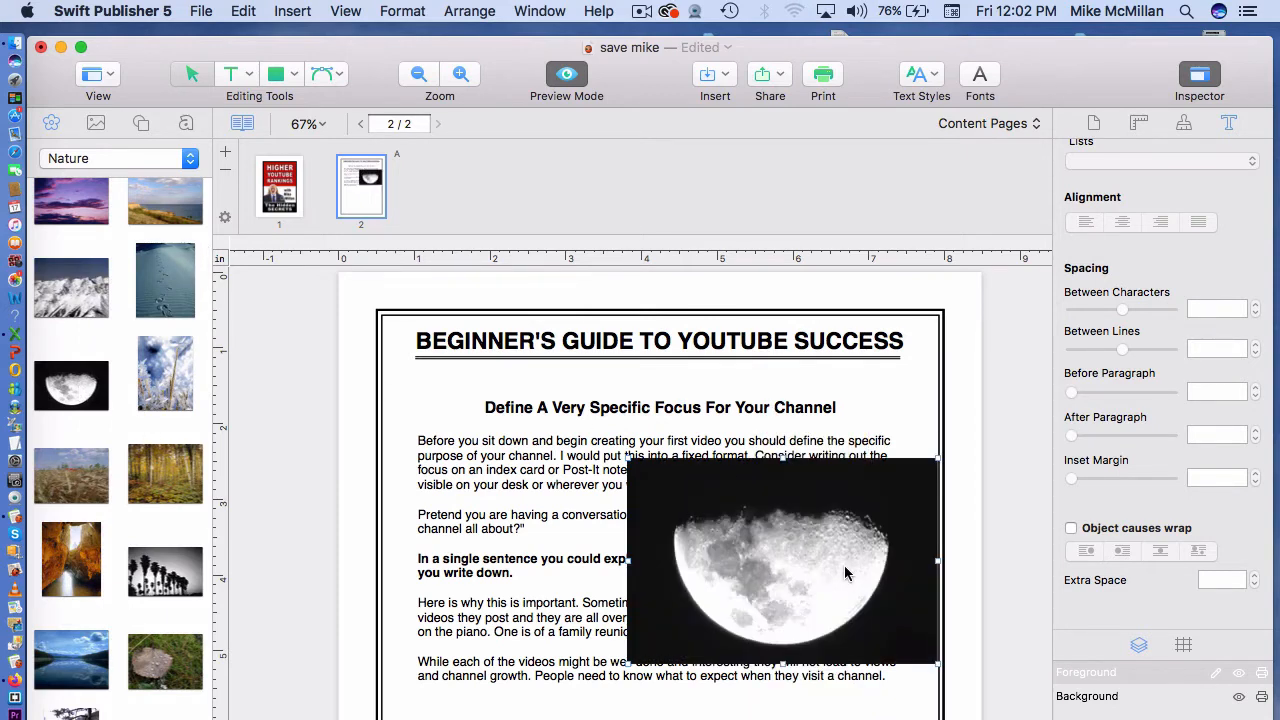
pyautogui.press('Delete')
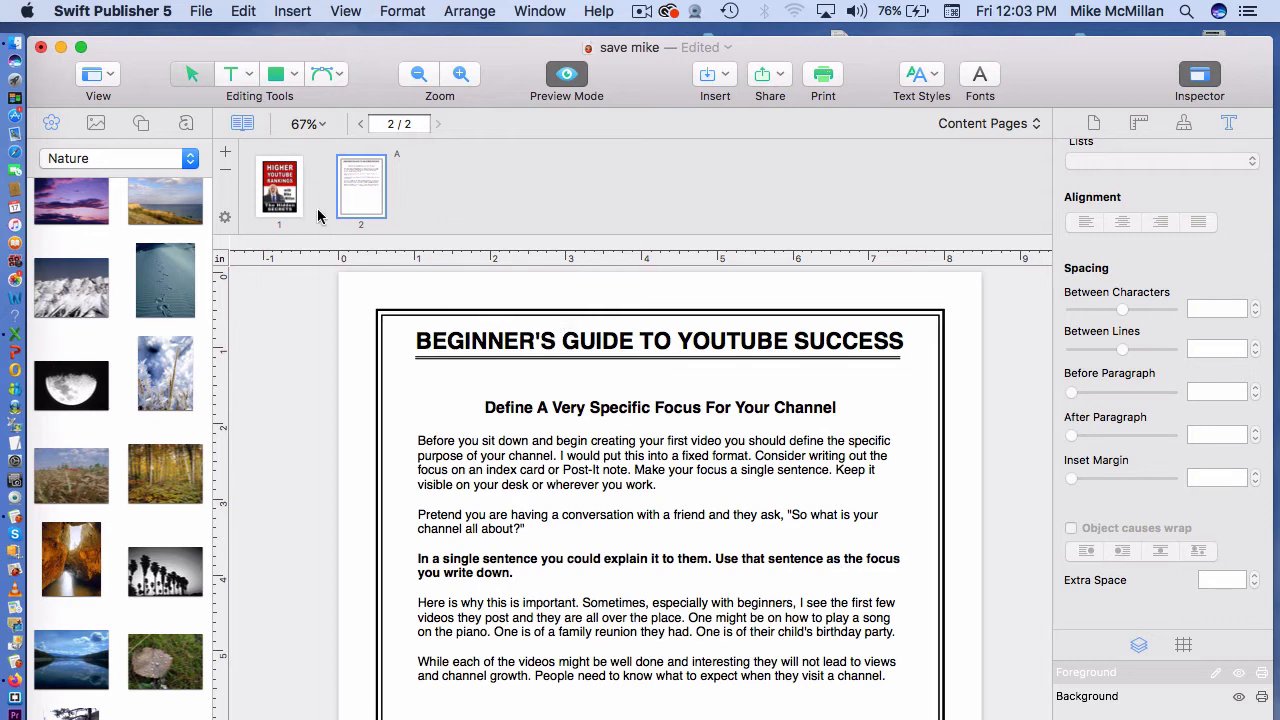
# Step: Insert the image file girl.png from the Desktop, shift it over the right side of the body text, and delete it
pyautogui.click(203, 14)
pyautogui.moveTo(293, 14)
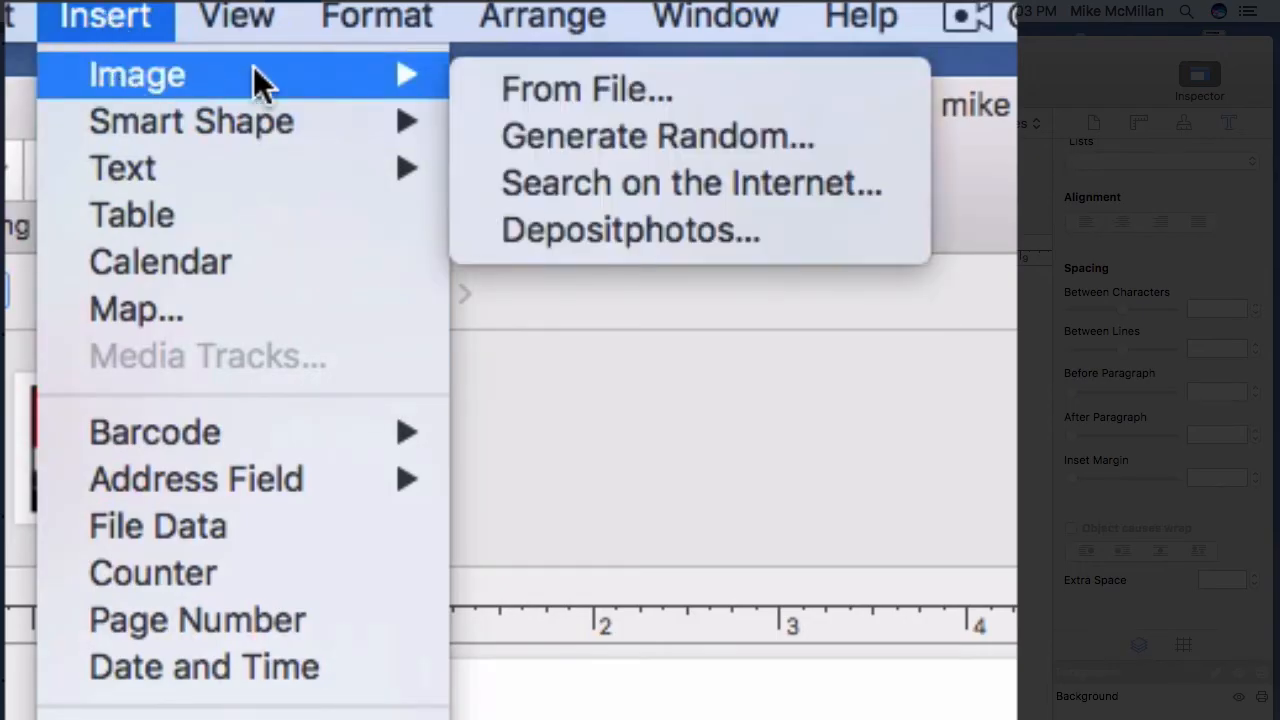
pyautogui.click(519, 84)
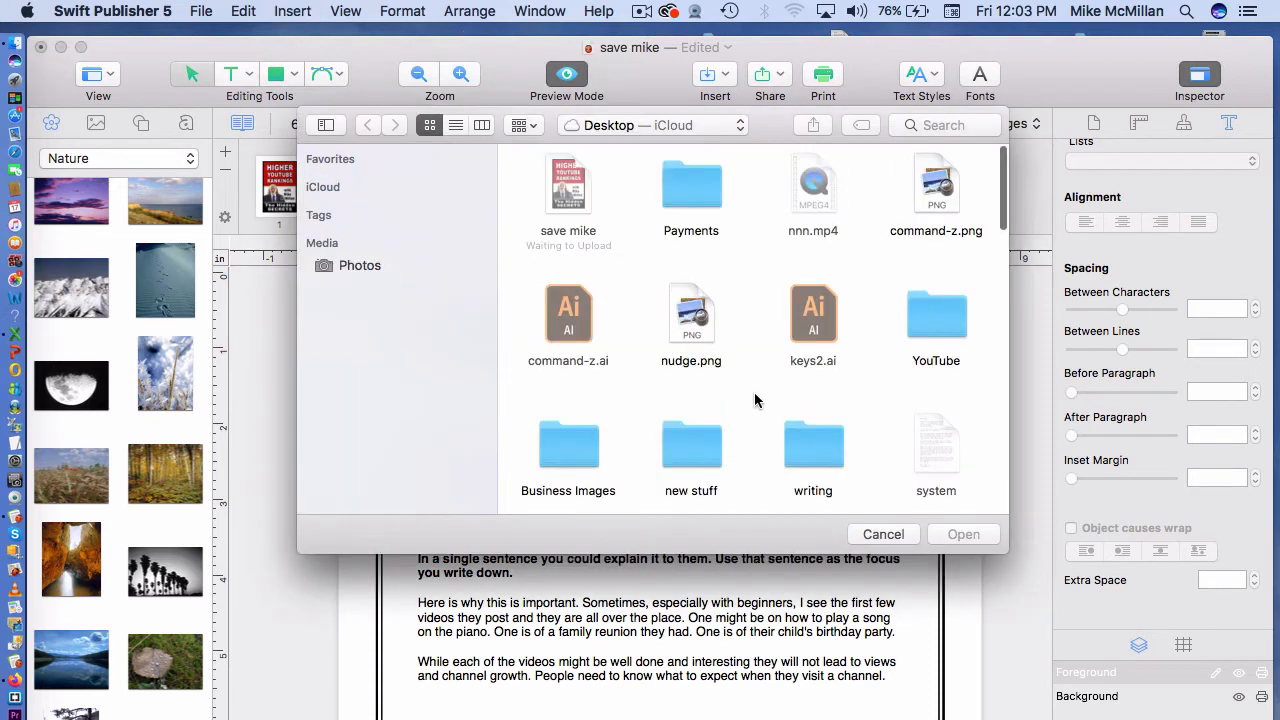
pyautogui.scroll(-3, 754, 399)
pyautogui.scroll(-10, 754, 395)
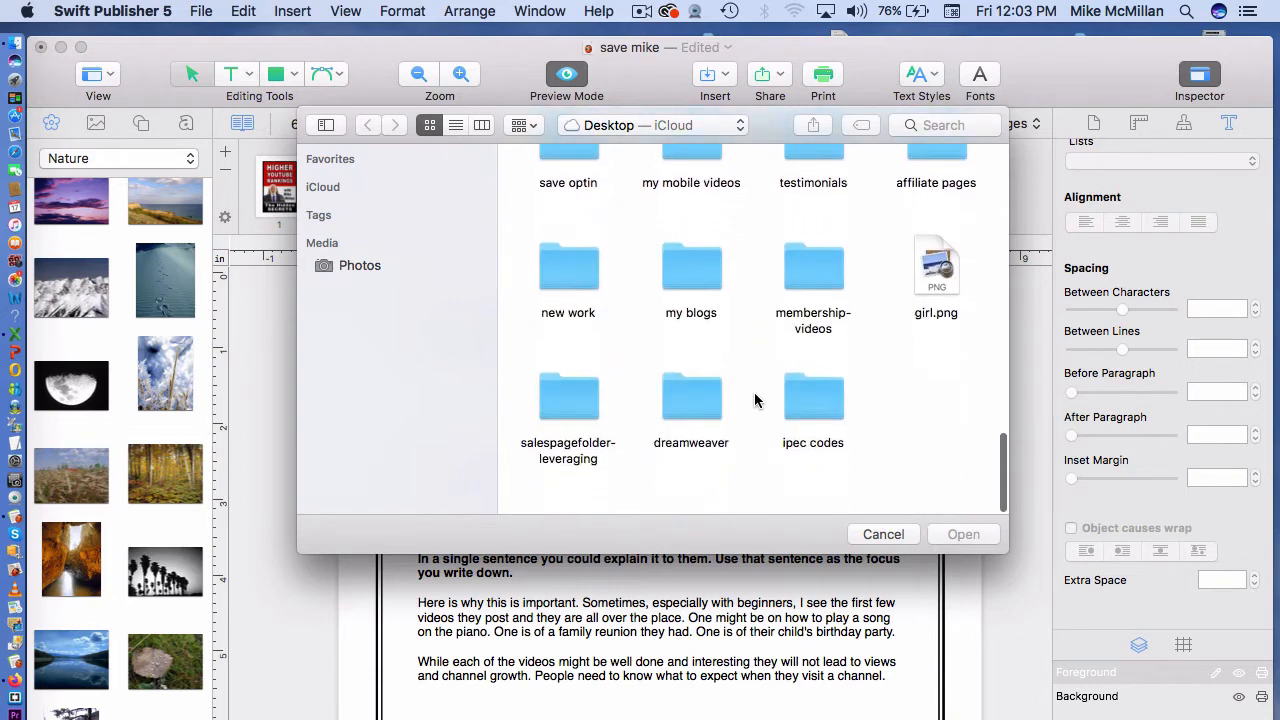
pyautogui.scroll(3, 755, 393)
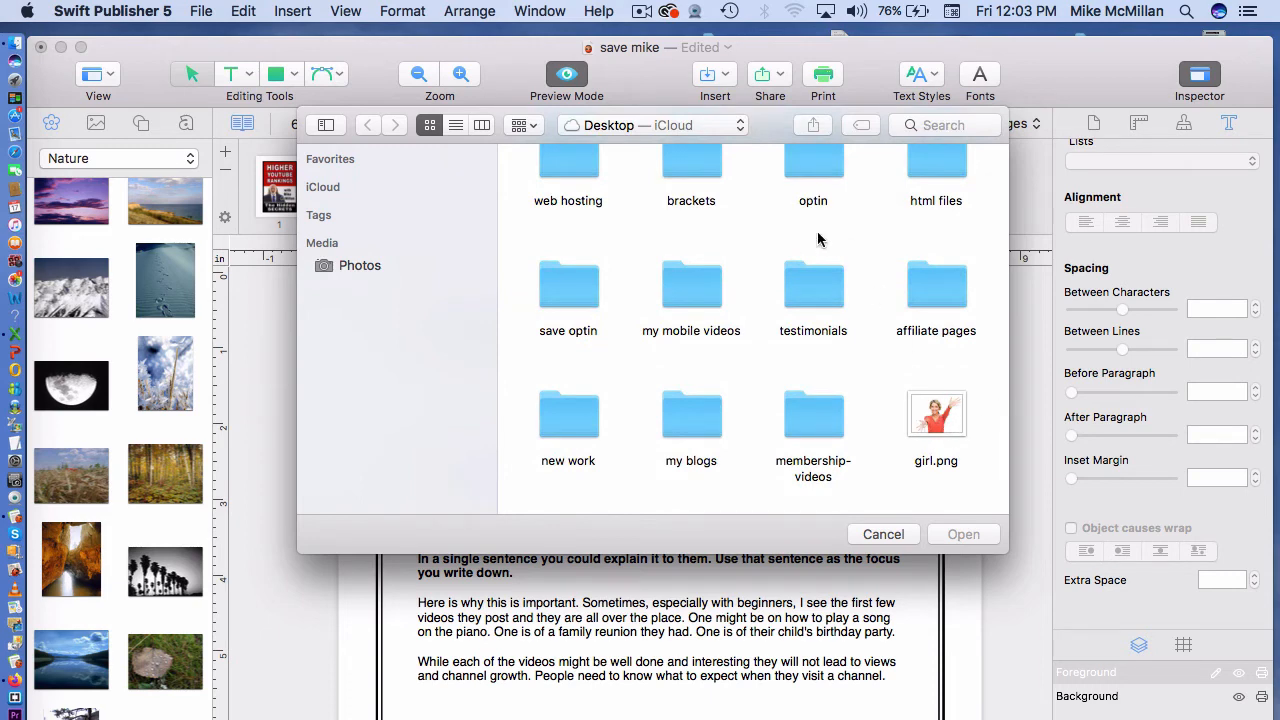
pyautogui.scroll(5, 818, 236)
pyautogui.scroll(-6, 818, 236)
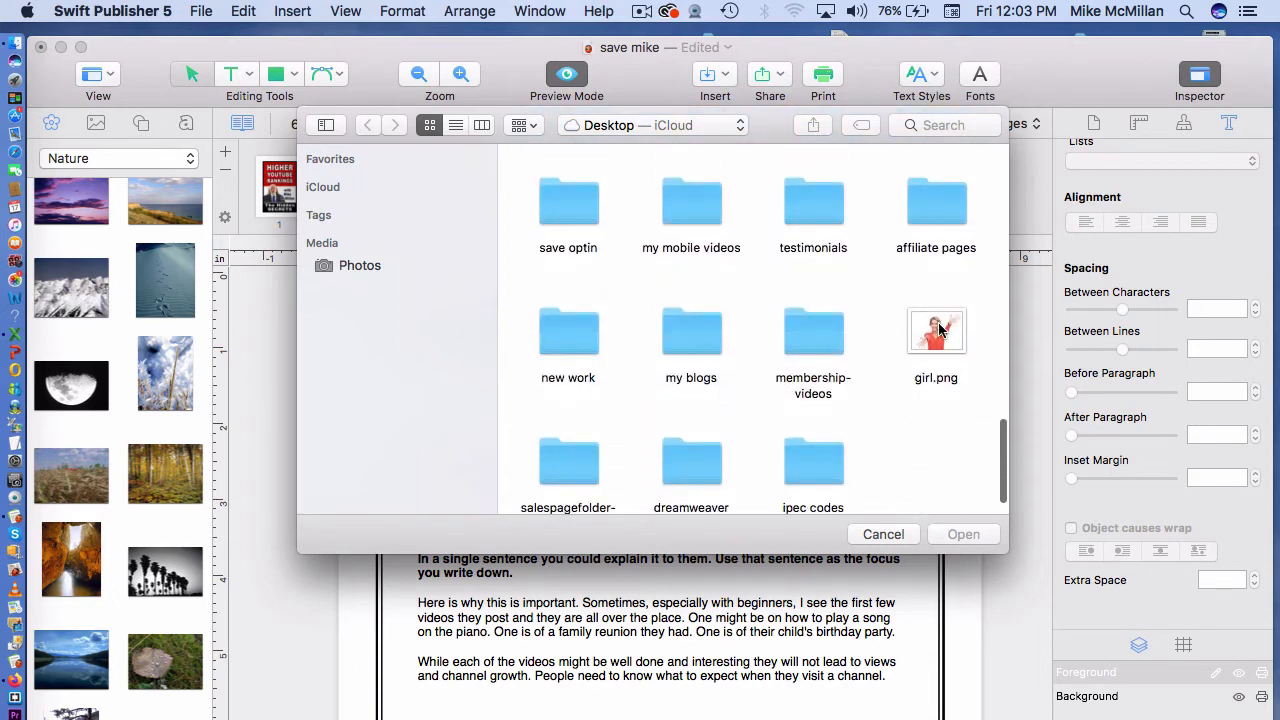
pyautogui.doubleClick(940, 345)
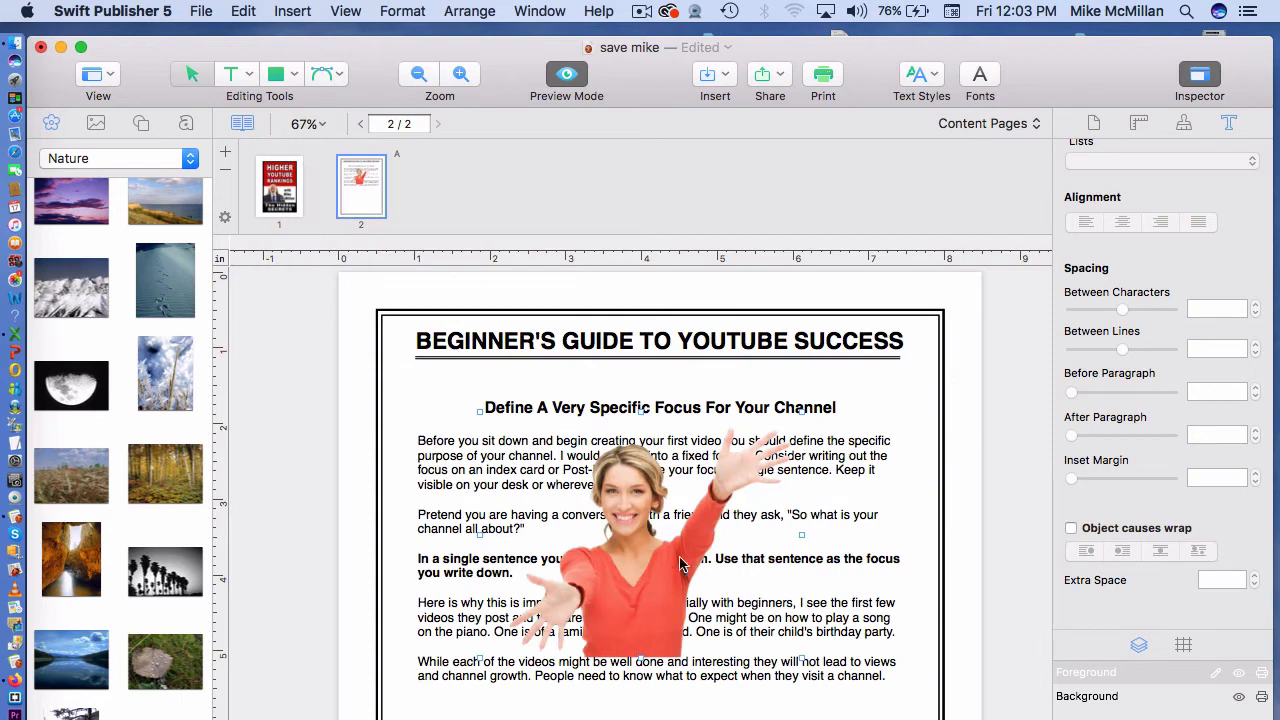
pyautogui.moveTo(644, 566); pyautogui.dragTo(765, 586)
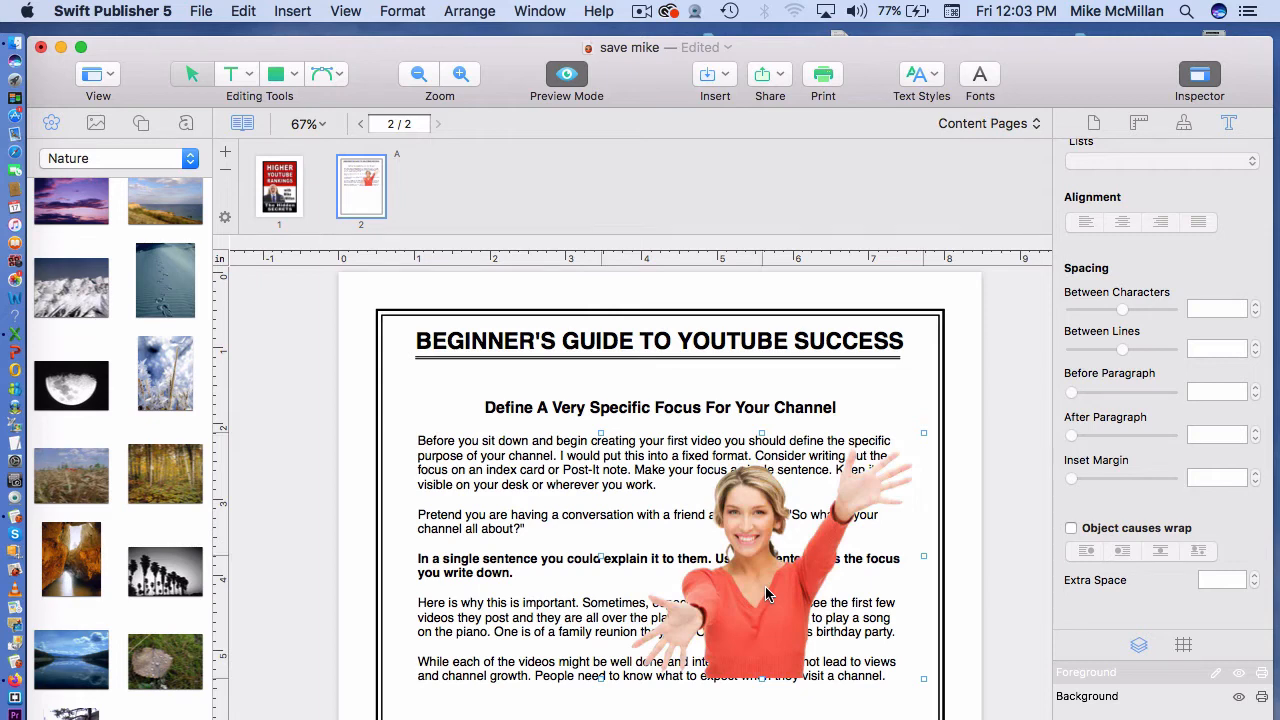
pyautogui.press('Delete')
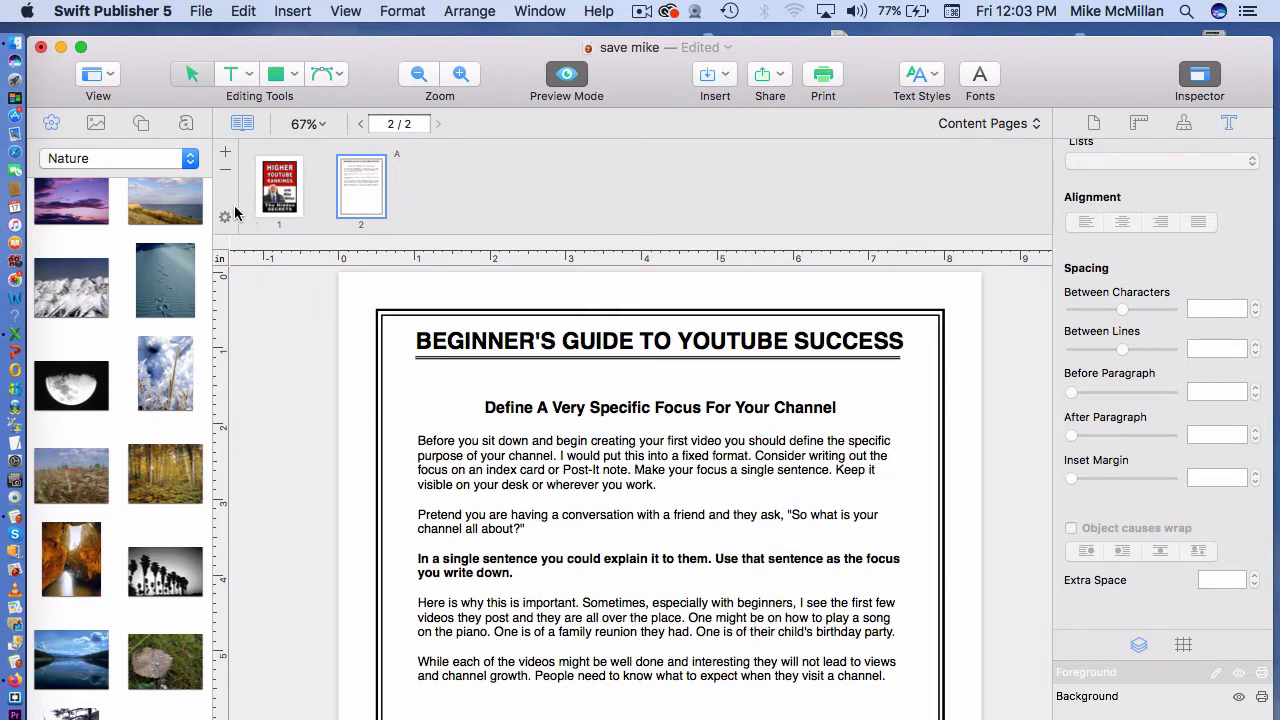
# Step: Browse the shape library and place the right-pointing arrow over the right side of the body text
pyautogui.click(142, 124)
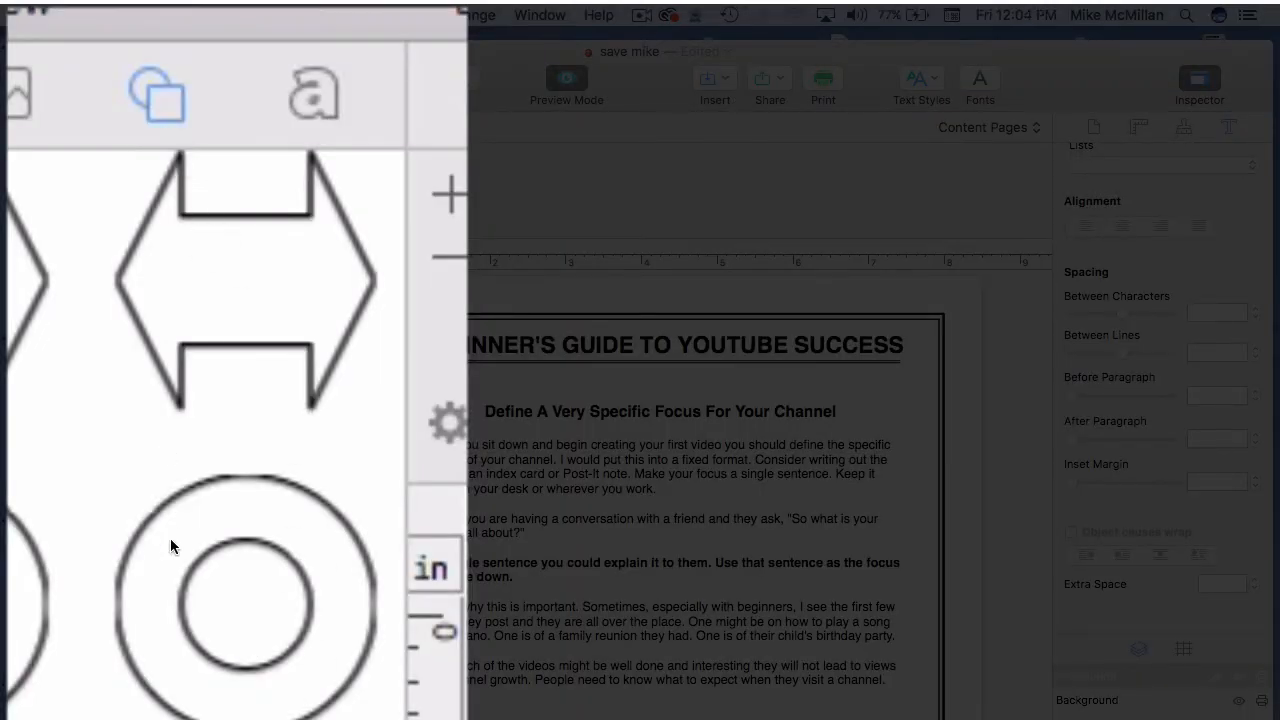
pyautogui.scroll(-10, 170, 545)
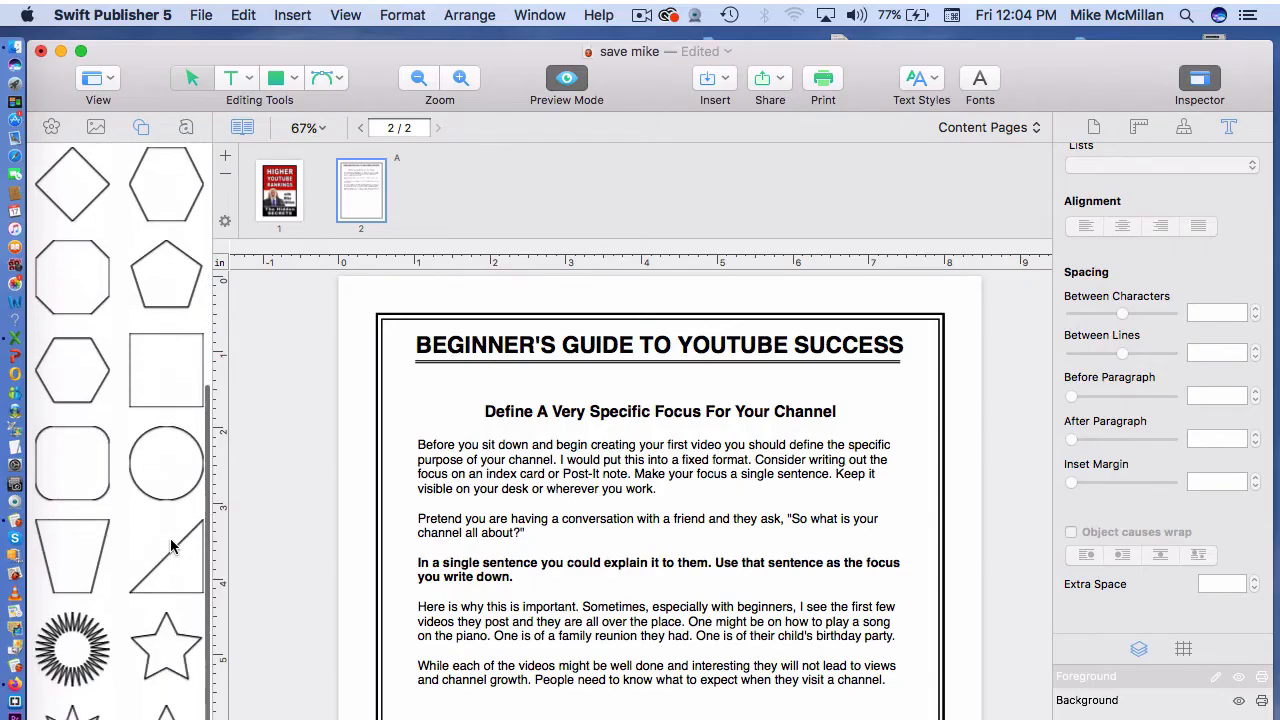
pyautogui.scroll(12, 170, 545)
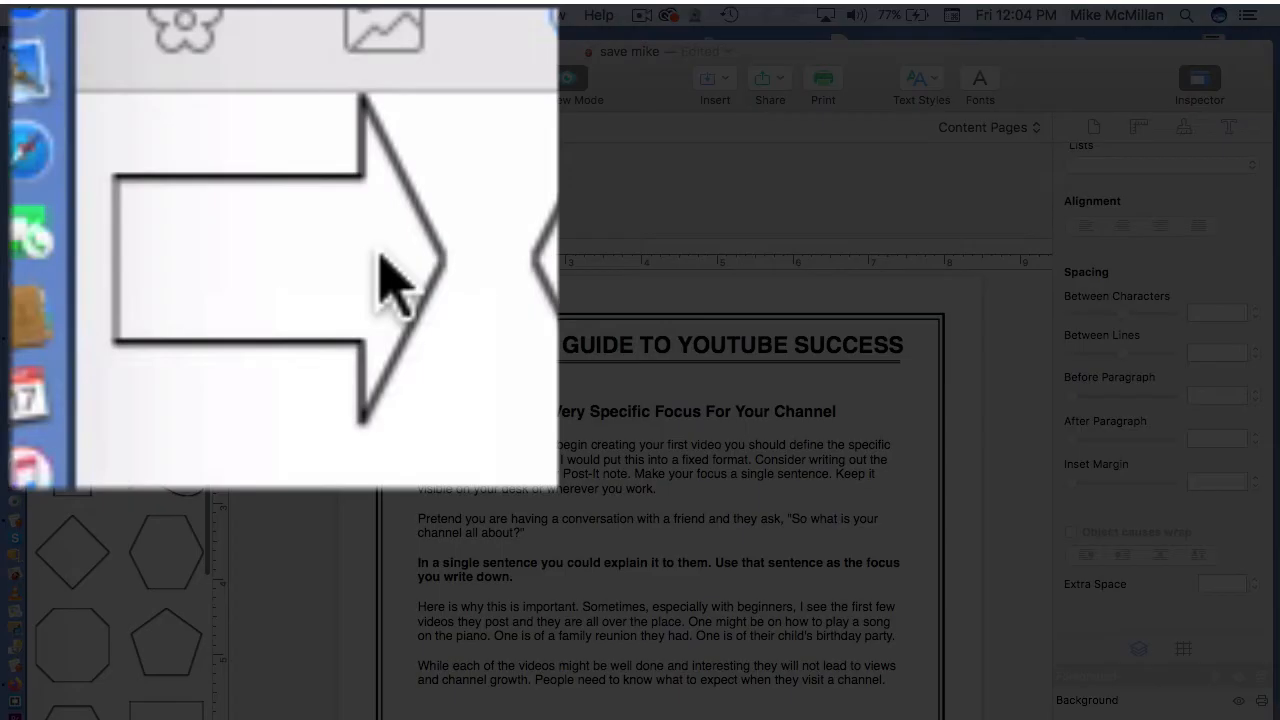
pyautogui.doubleClick(380, 255)
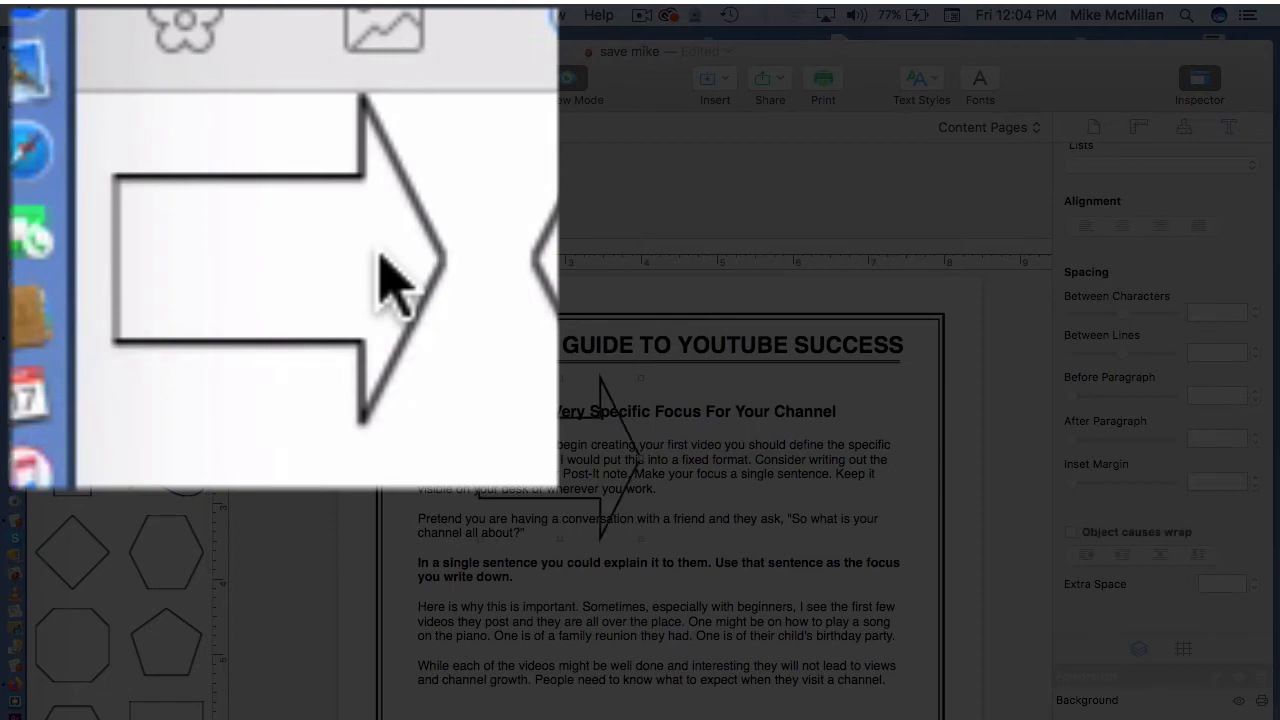
pyautogui.moveTo(566, 451); pyautogui.dragTo(803, 568)
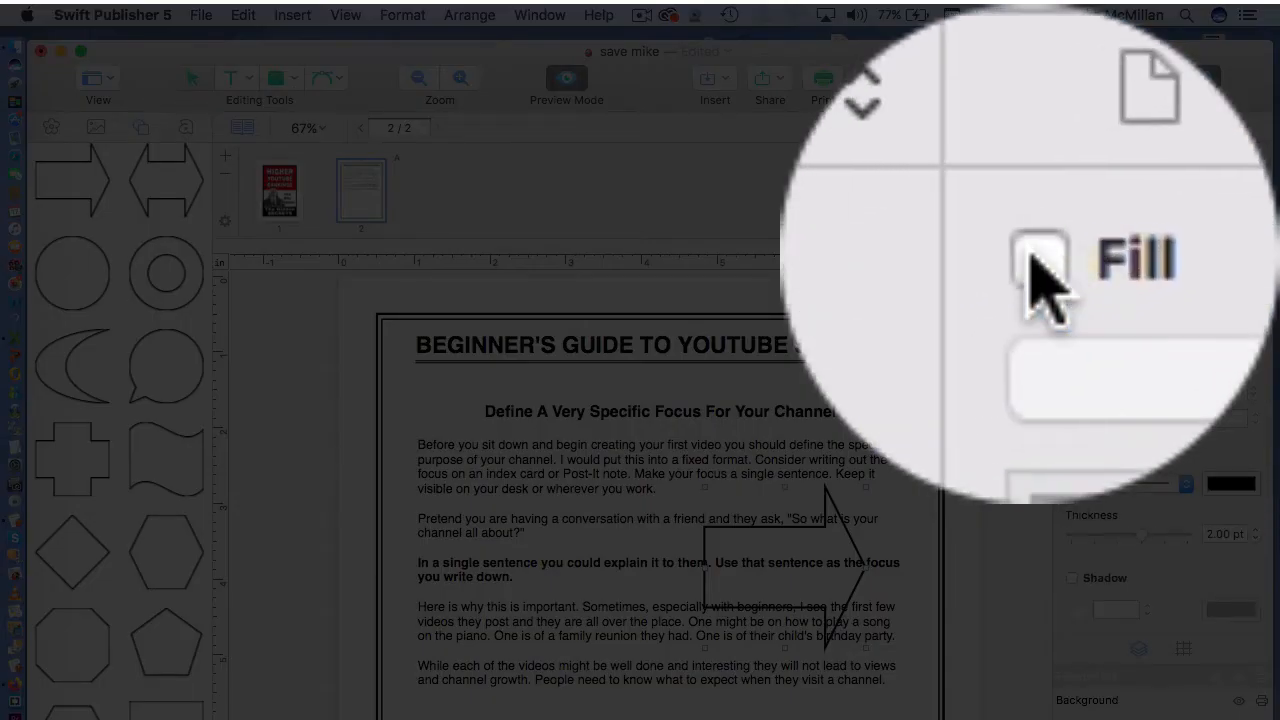
# Step: Give the arrow a color fill, trying dark red, Sea Foam and Steel at 100% opacity, and delete the arrow
pyautogui.click(1074, 168)
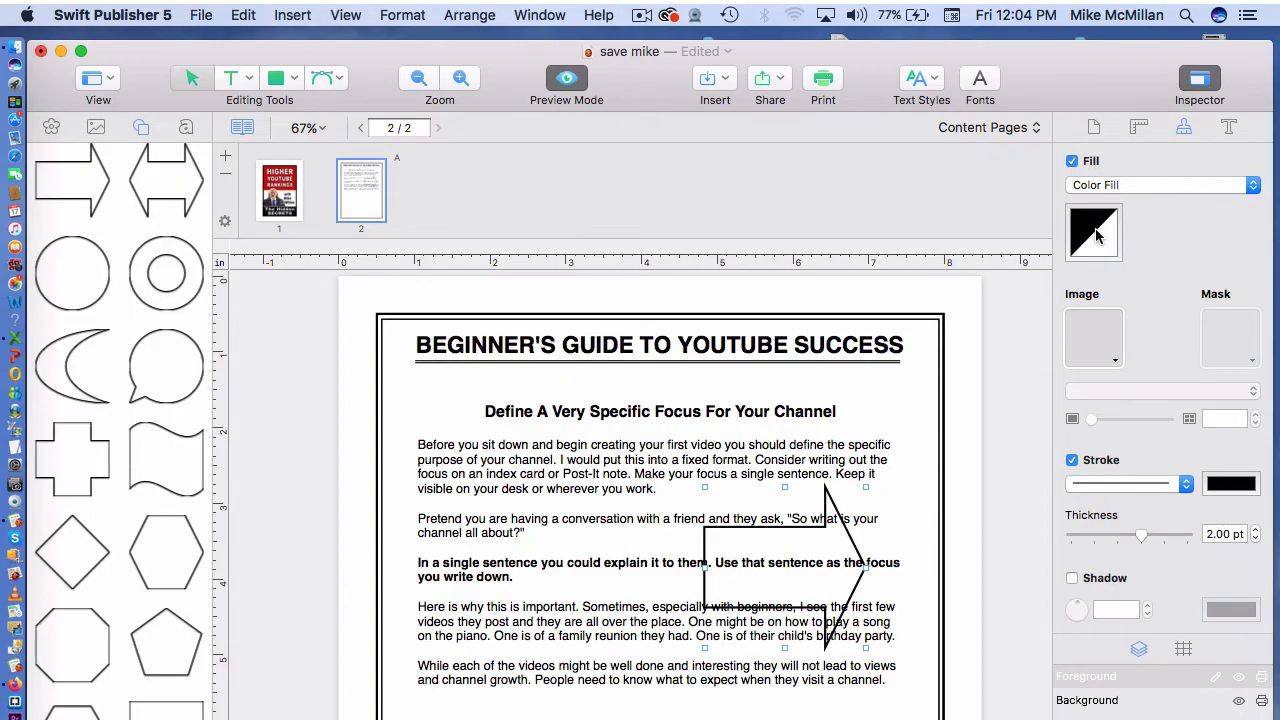
pyautogui.click(1096, 234)
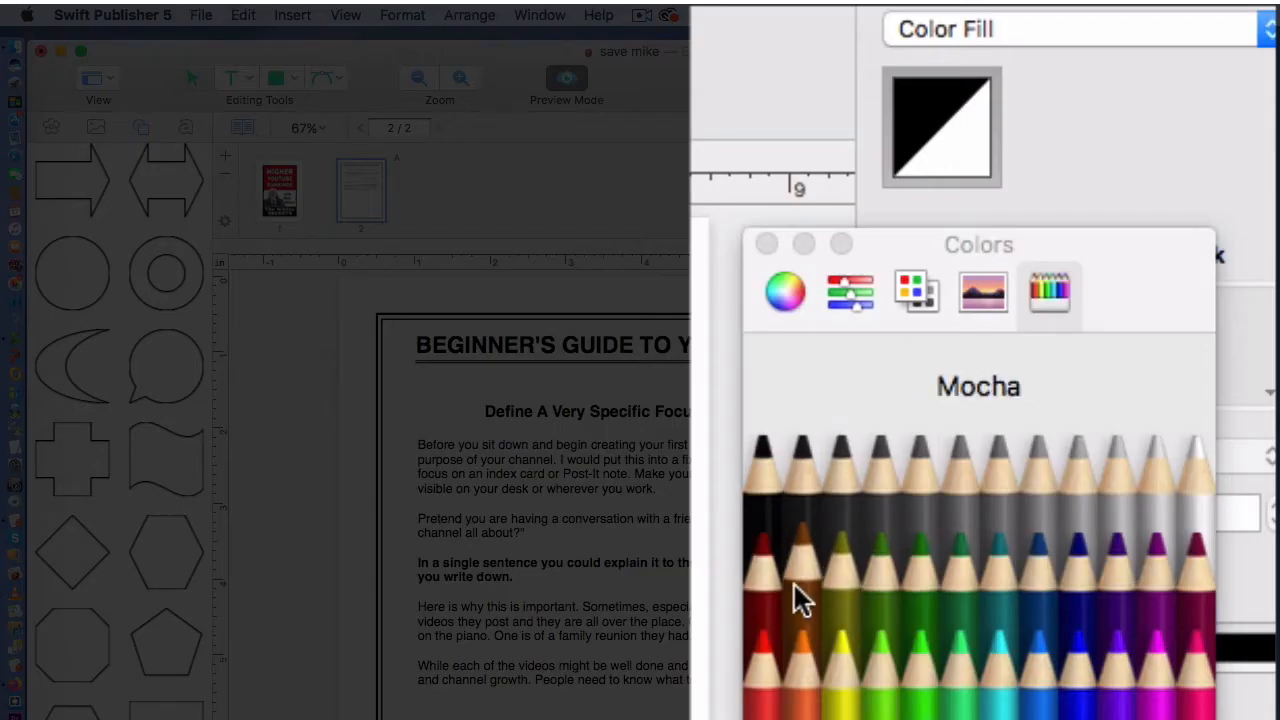
pyautogui.click(1008, 470)
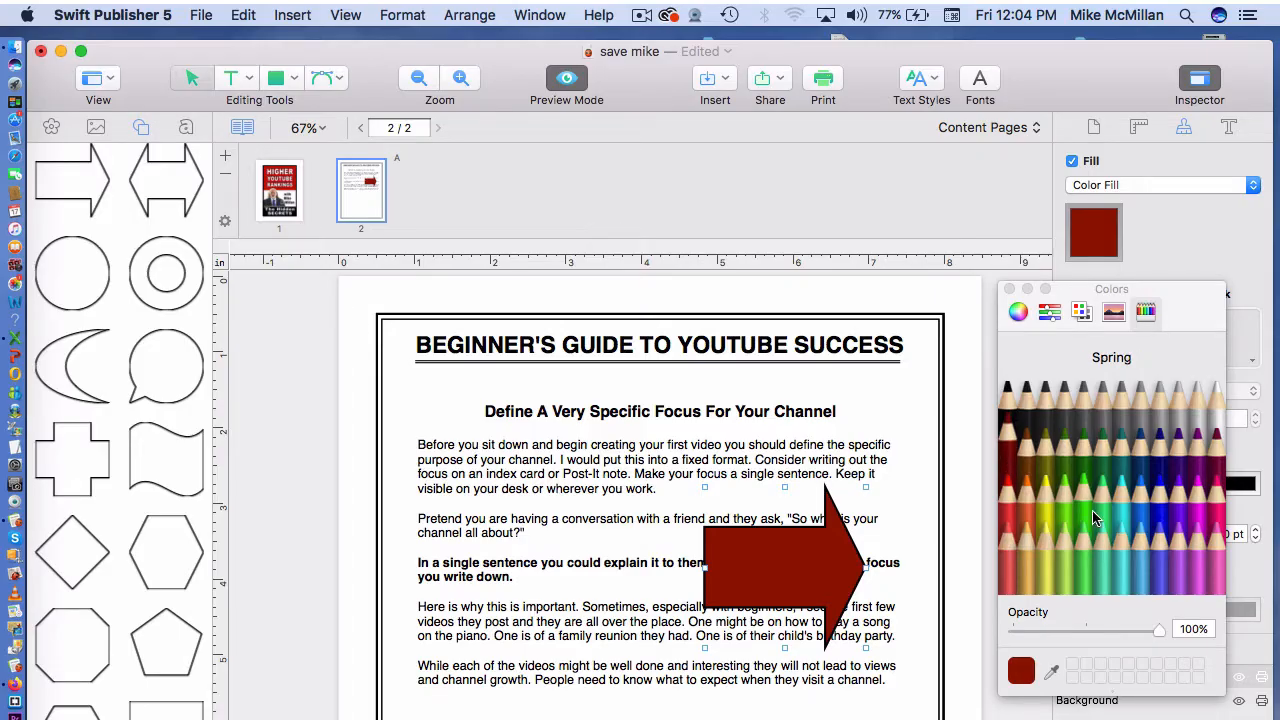
pyautogui.click(1100, 510)
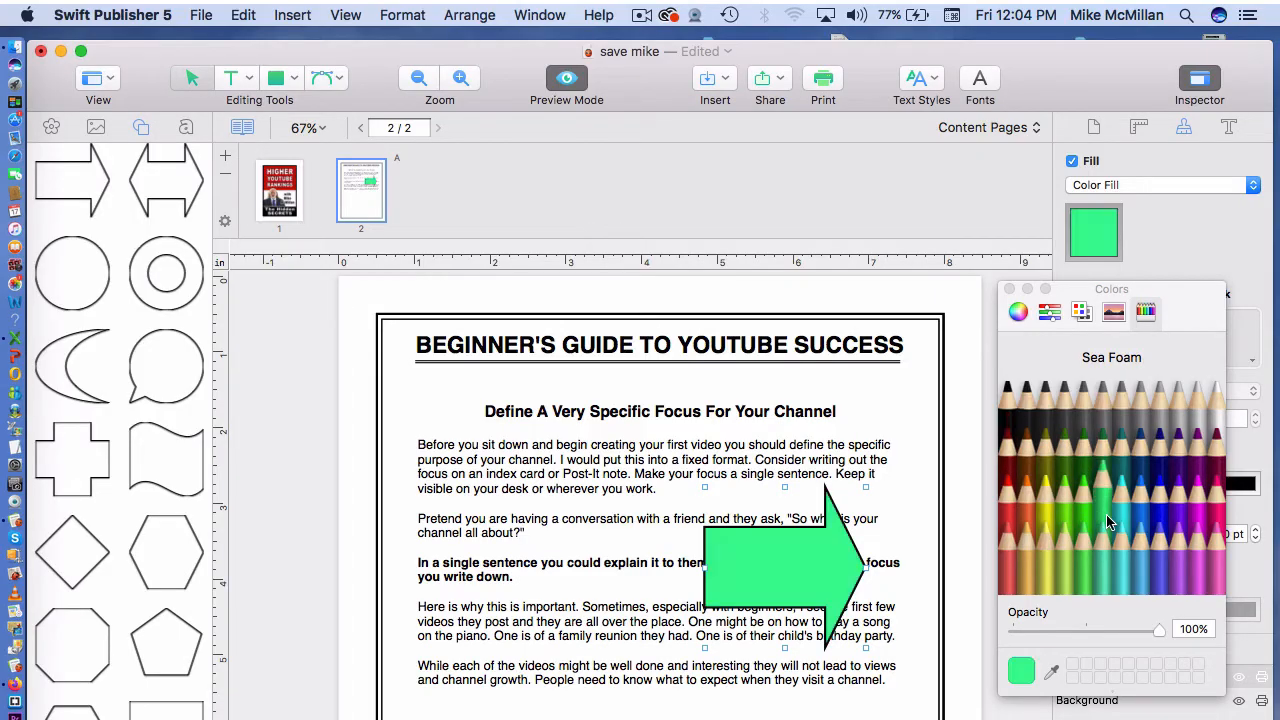
pyautogui.click(1086, 422)
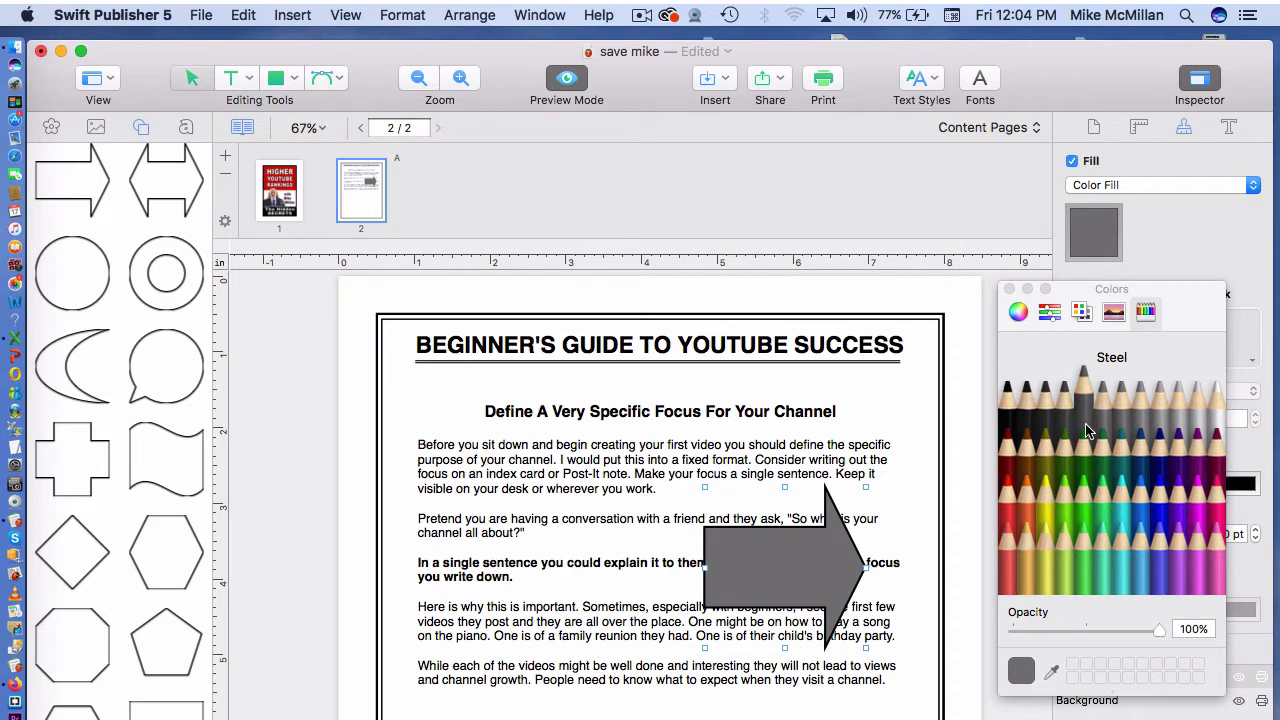
pyautogui.moveTo(1159, 629); pyautogui.dragTo(1260, 630)
pyautogui.click(1009, 289)
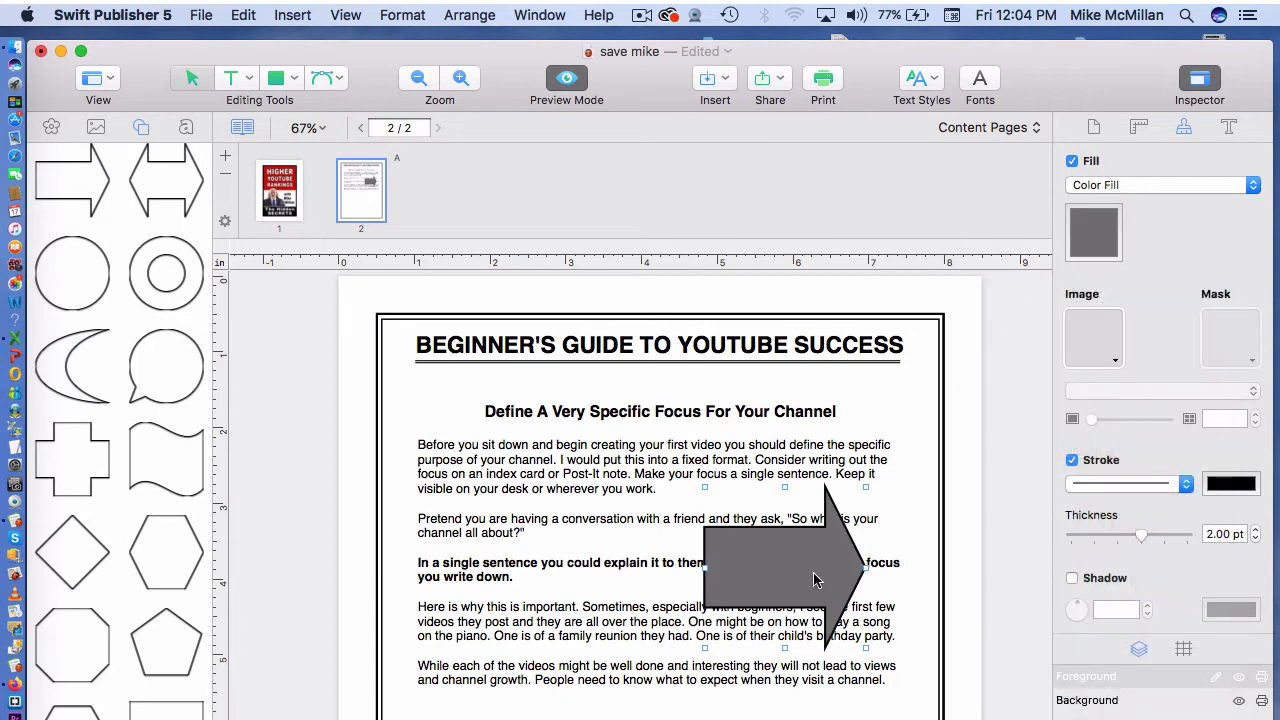
pyautogui.press('BackSpace')
# Step: Place the many-pointed sunburst shape over the right side of the body text, try resizing it, and delete it
pyautogui.scroll(-2, 149, 472)
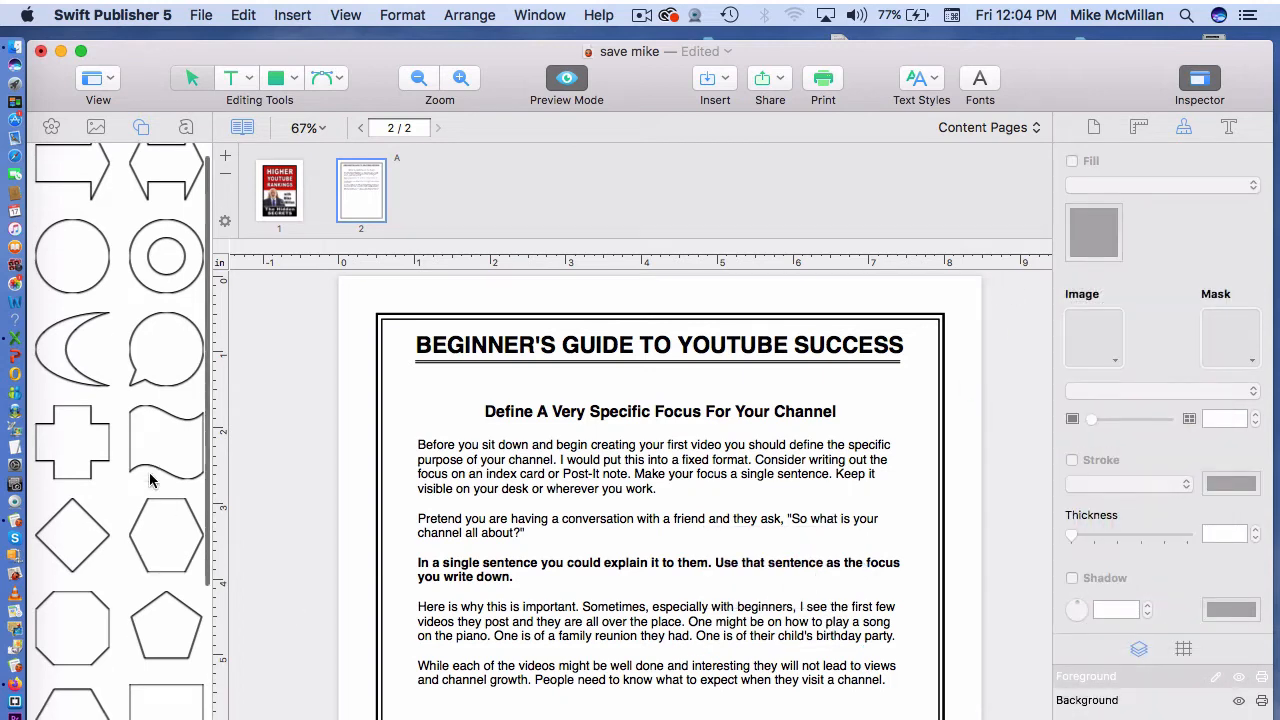
pyautogui.scroll(-4, 149, 472)
pyautogui.scroll(1, 150, 480)
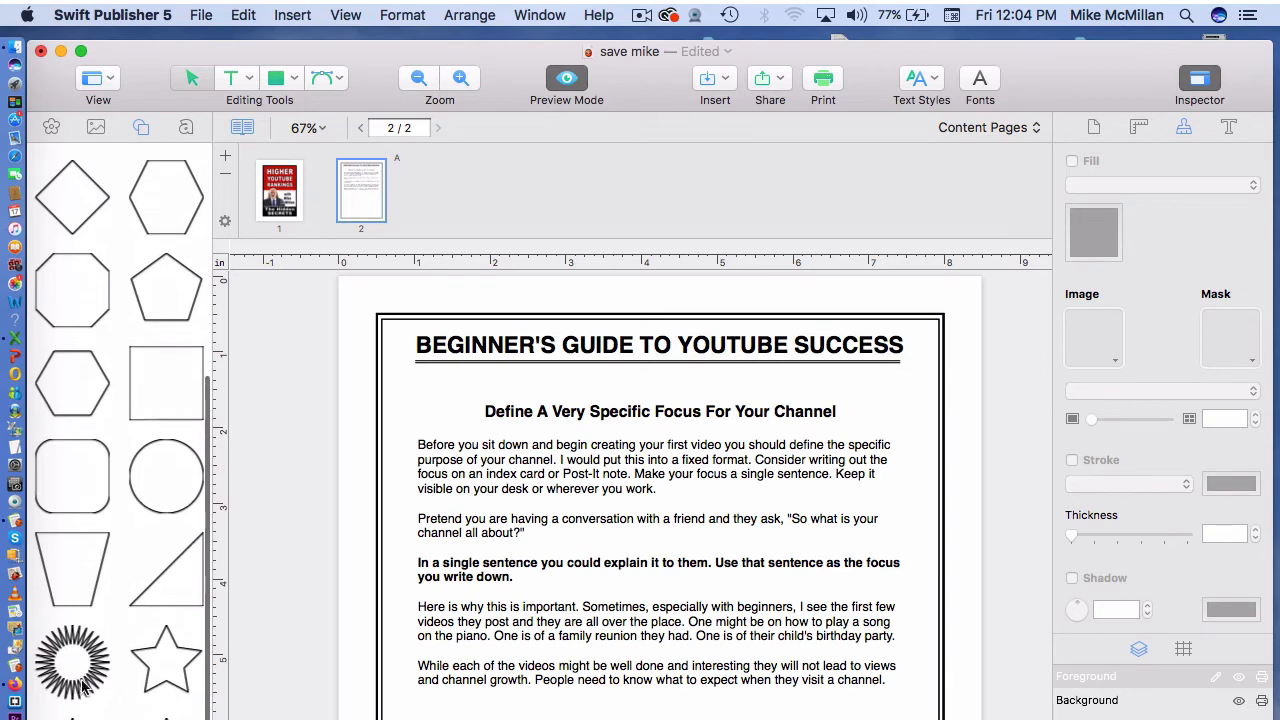
pyautogui.doubleClick(76, 688)
pyautogui.moveTo(566, 490); pyautogui.dragTo(768, 548)
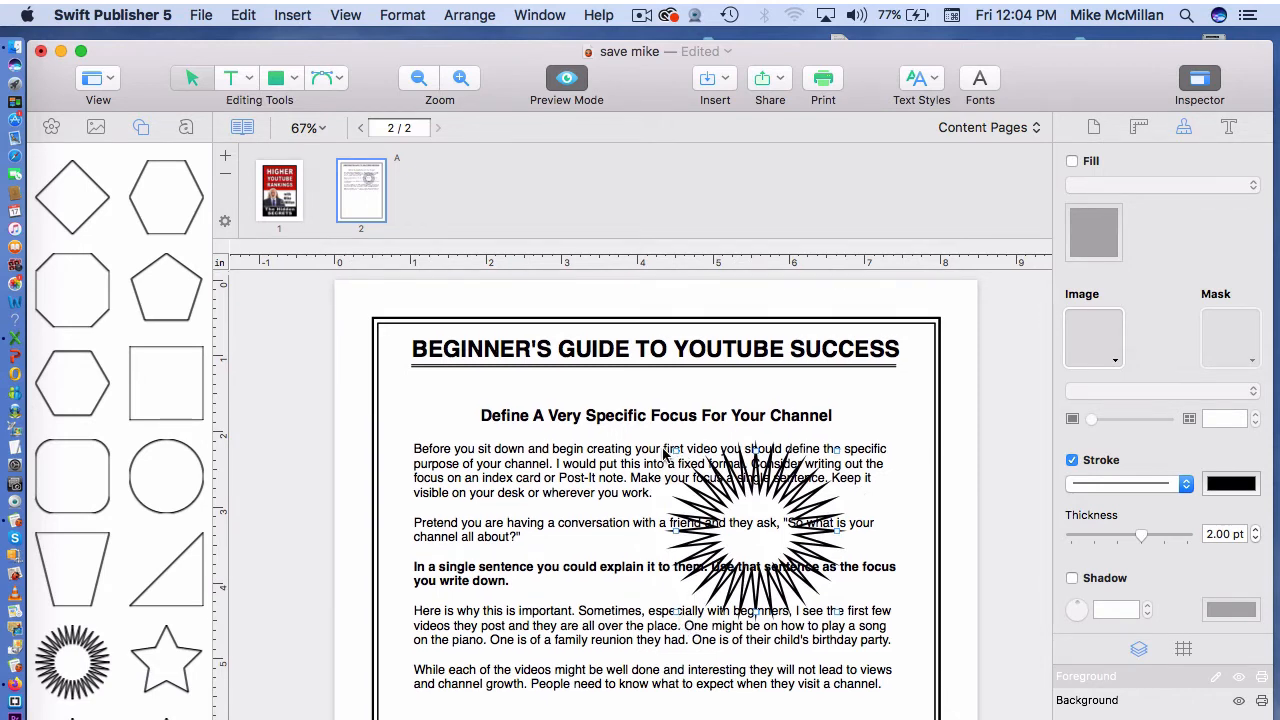
pyautogui.moveTo(678, 452); pyautogui.dragTo(535, 502)
pyautogui.press('Delete')
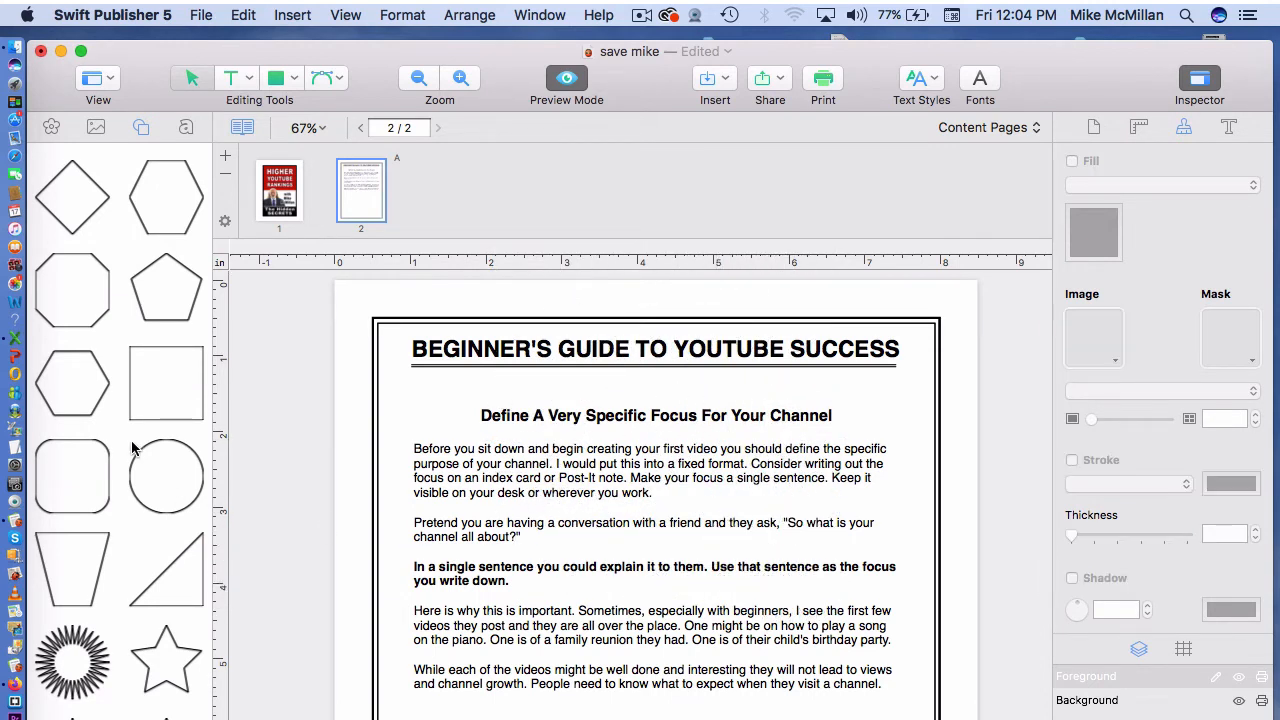
pyautogui.scroll(-1, 132, 448)
pyautogui.scroll(5, 132, 448)
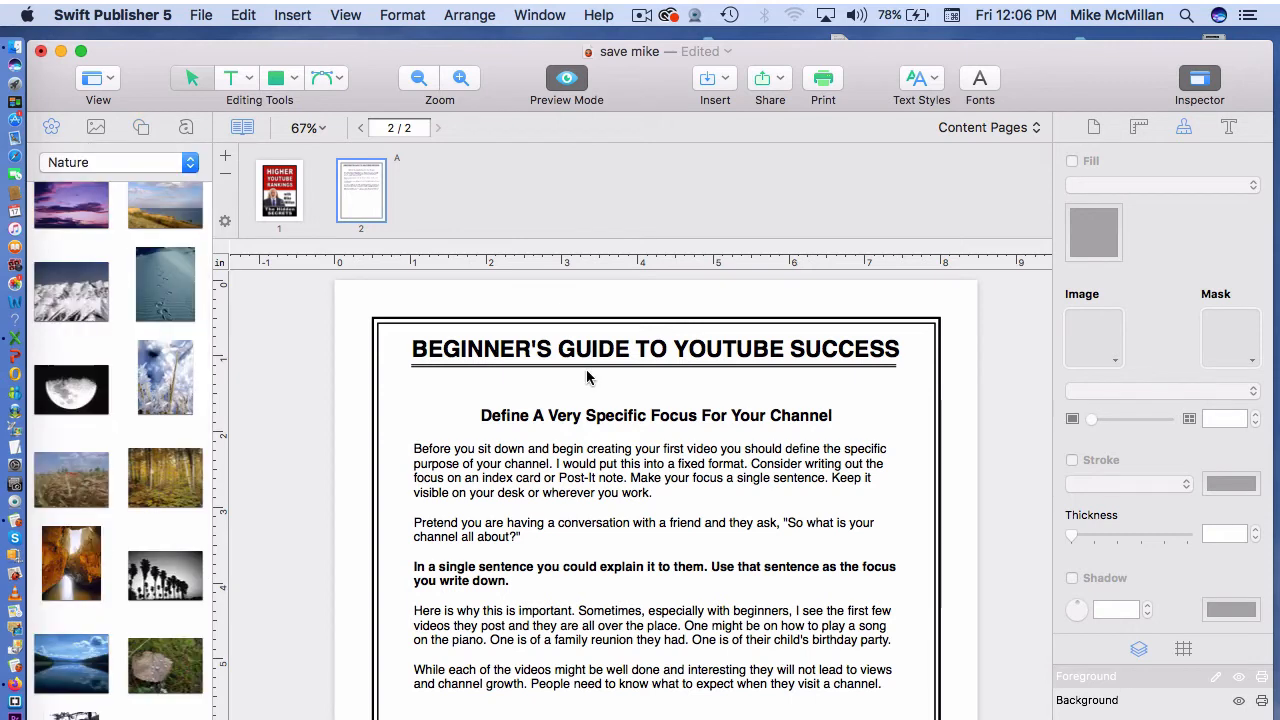
# Step: Switch Preview Mode off to view the page's layout guides, and switch it back on
pyautogui.click(567, 80)
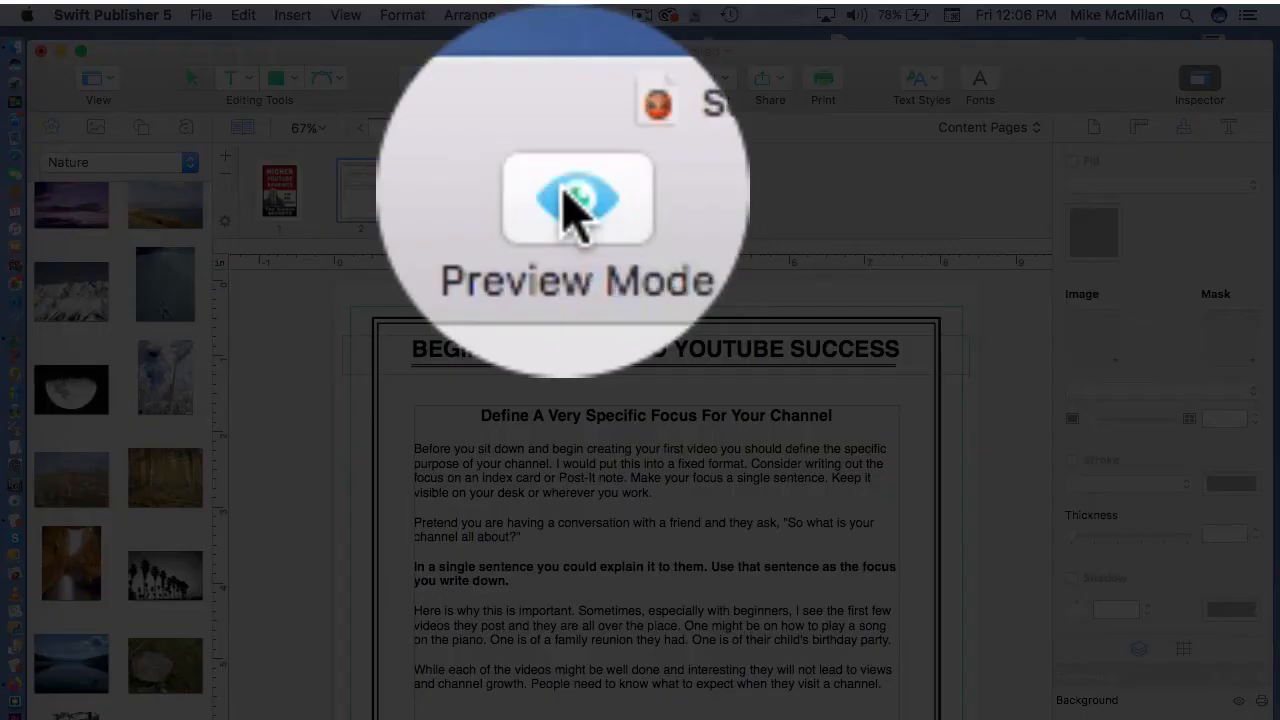
pyautogui.click(570, 208)
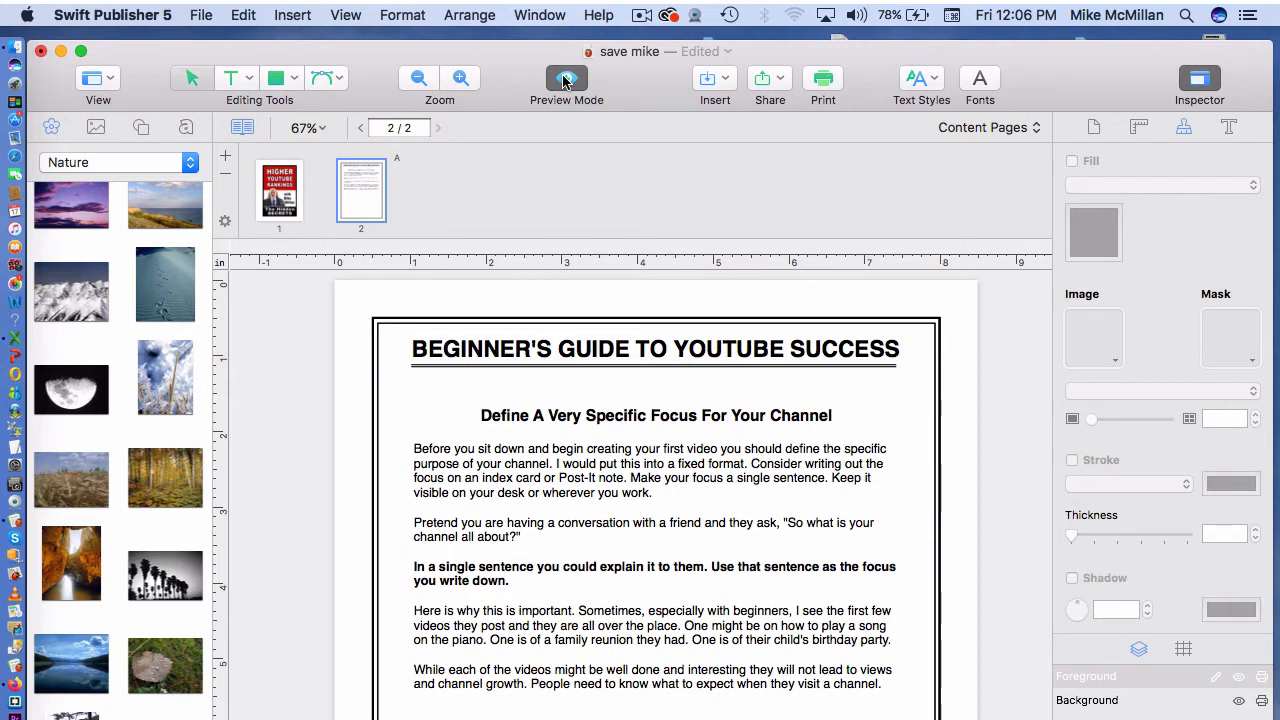
# Step: Apply the Title (36pt) text style to the heading "Define A Very Specific Focus For Your Channel", and undo it
pyautogui.click(485, 420)
pyautogui.moveTo(485, 420); pyautogui.dragTo(834, 415)
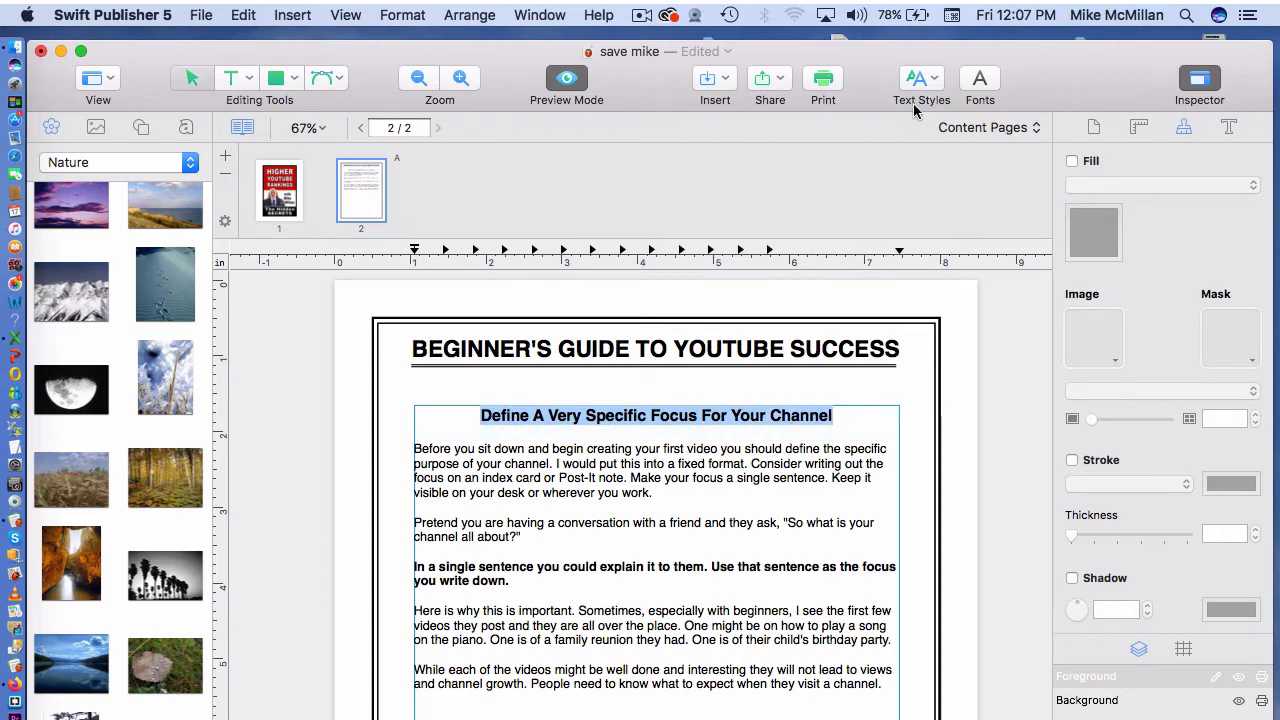
pyautogui.click(927, 79)
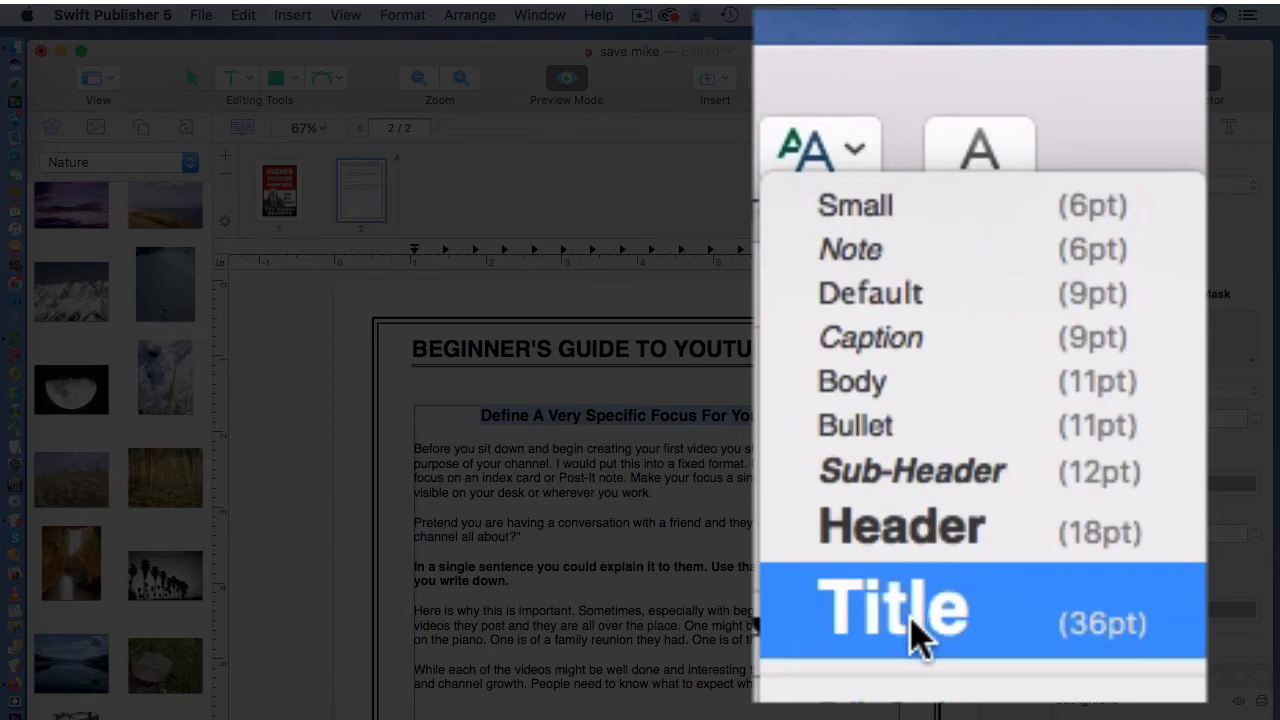
pyautogui.click(905, 612)
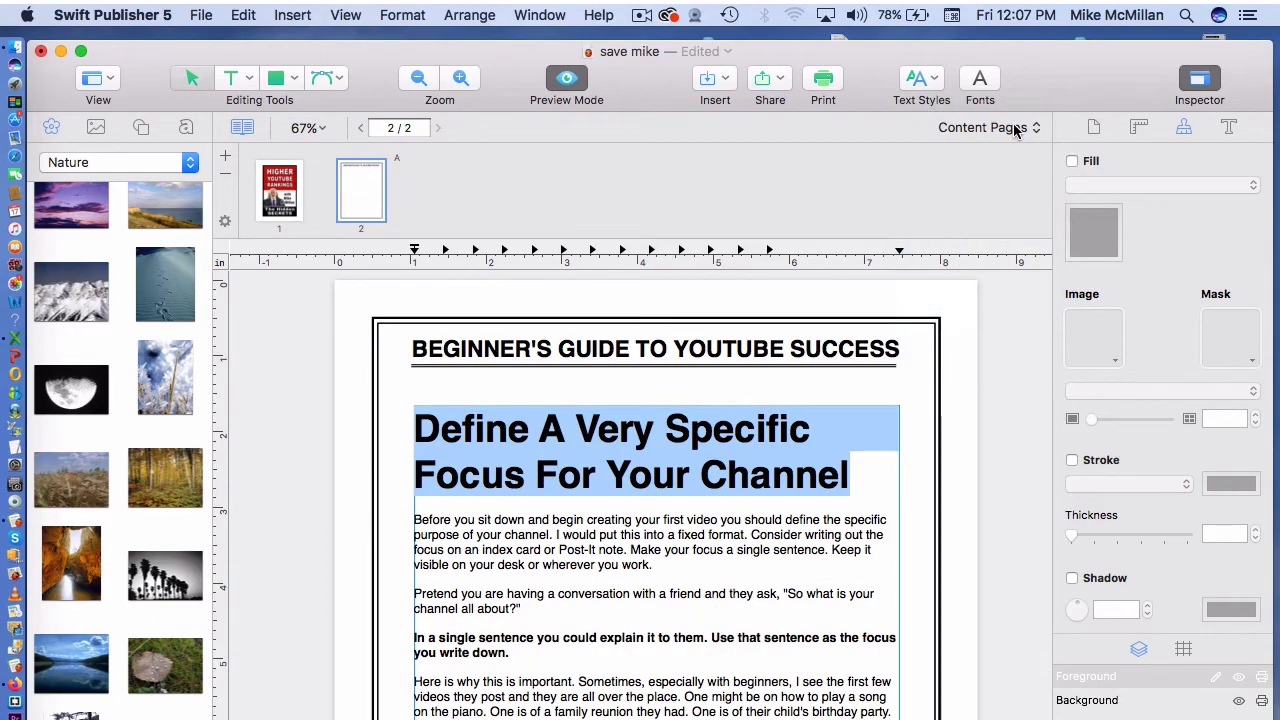
pyautogui.press('super+z')
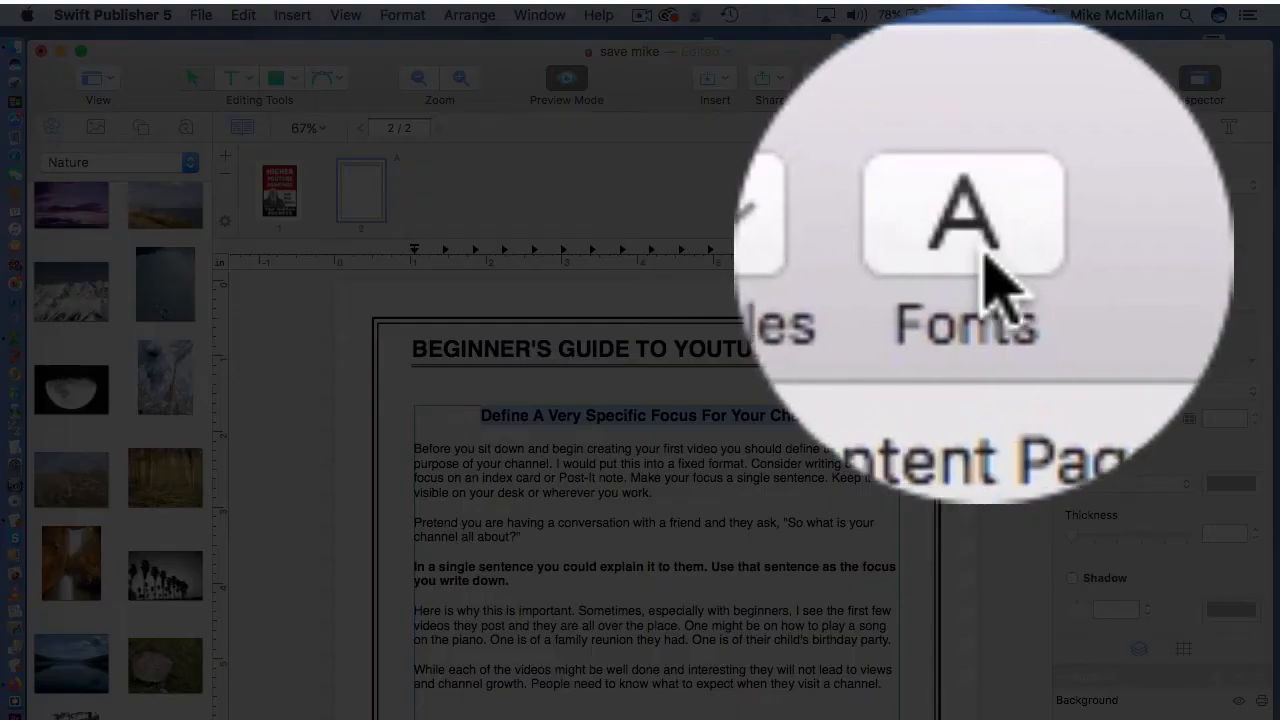
# Step: Look through the font families available for the selected heading, close the font list, and deselect the heading
pyautogui.click(980, 82)
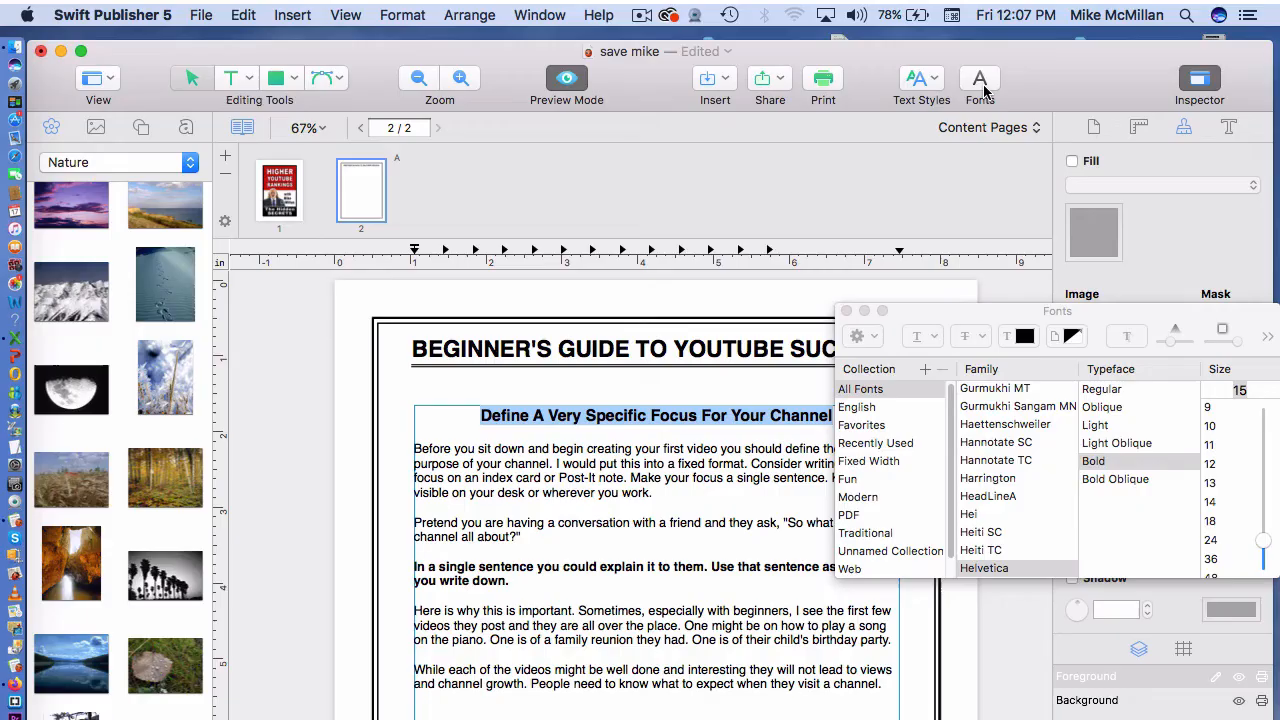
pyautogui.scroll(-10, 1012, 508)
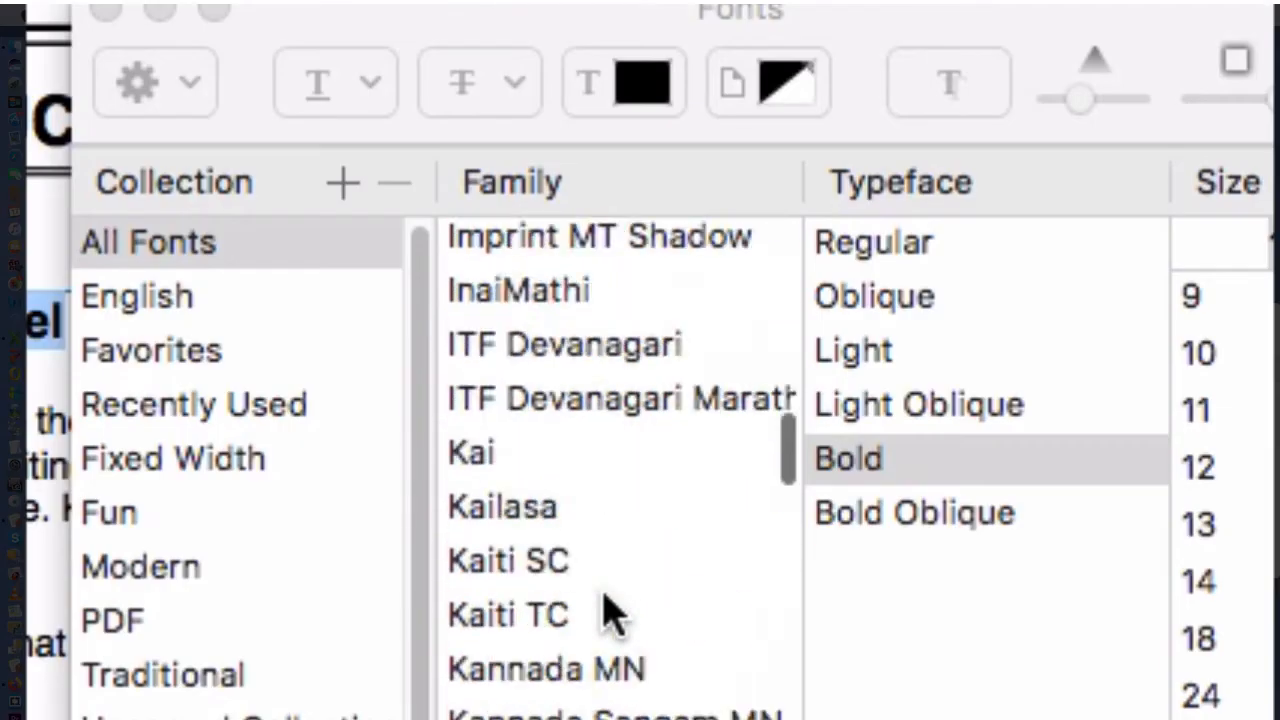
pyautogui.scroll(-20, 608, 612)
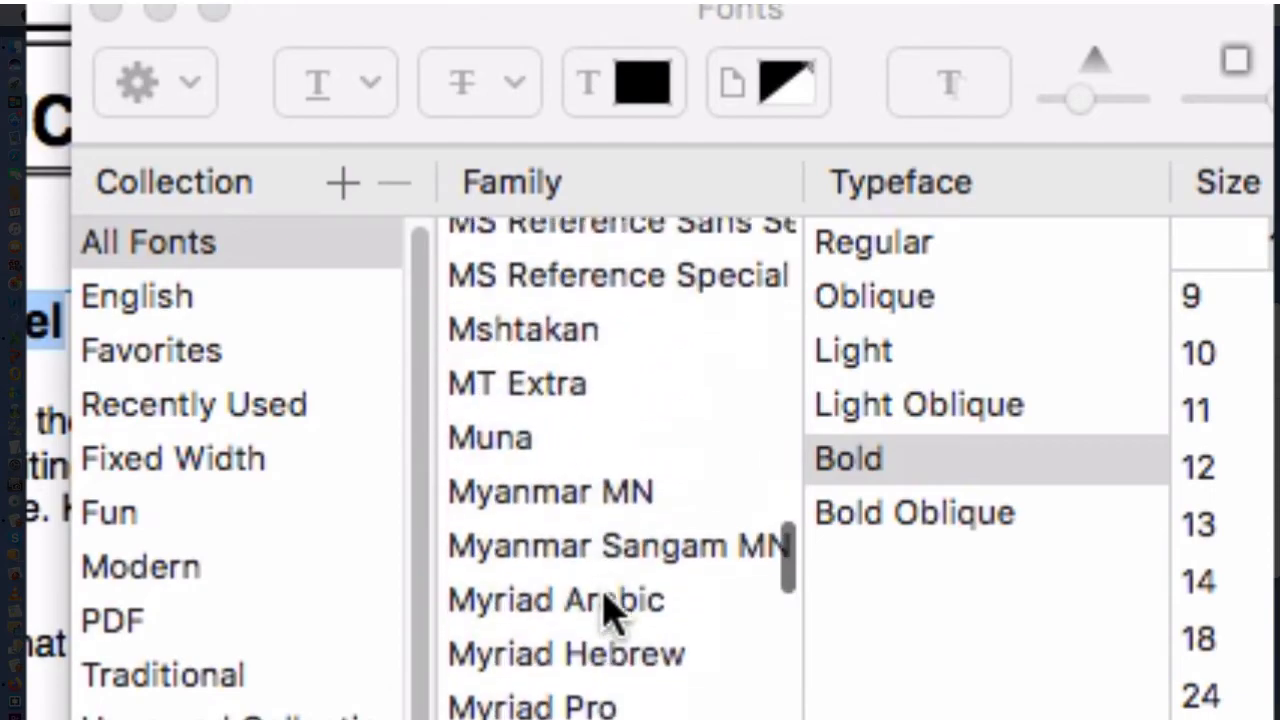
pyautogui.scroll(20, 612, 612)
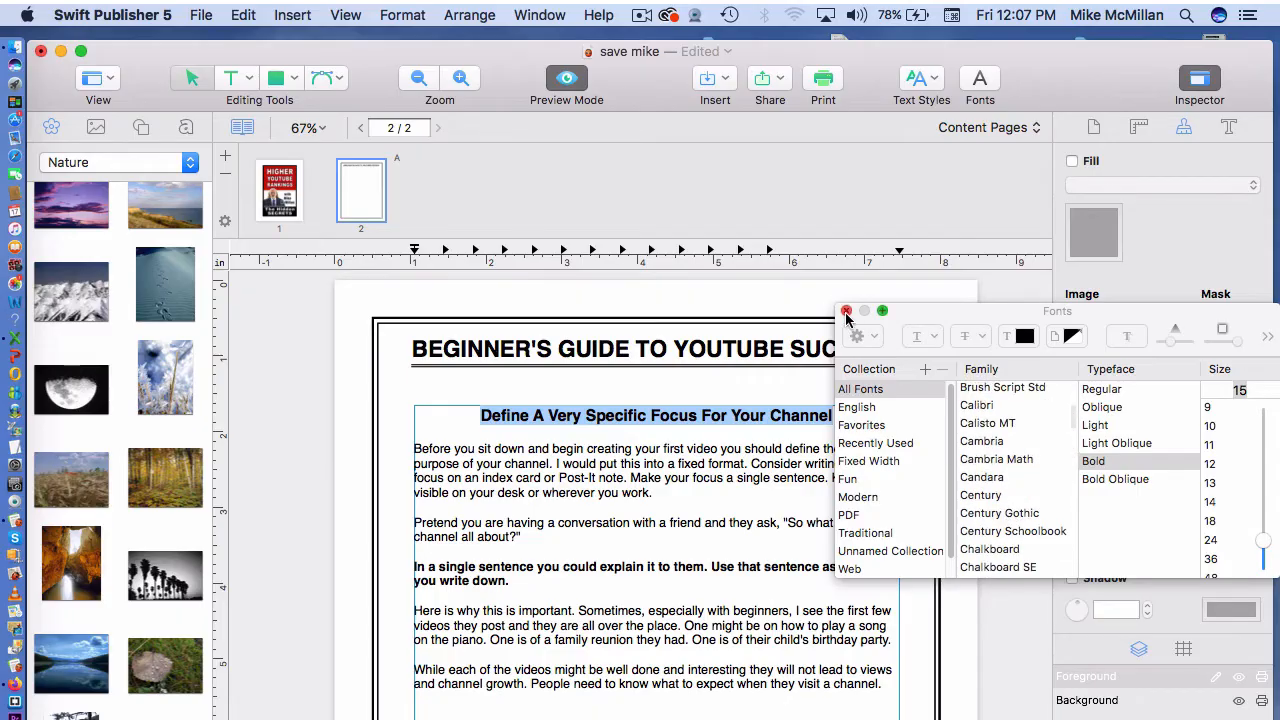
pyautogui.click(849, 314)
pyautogui.click(754, 557)
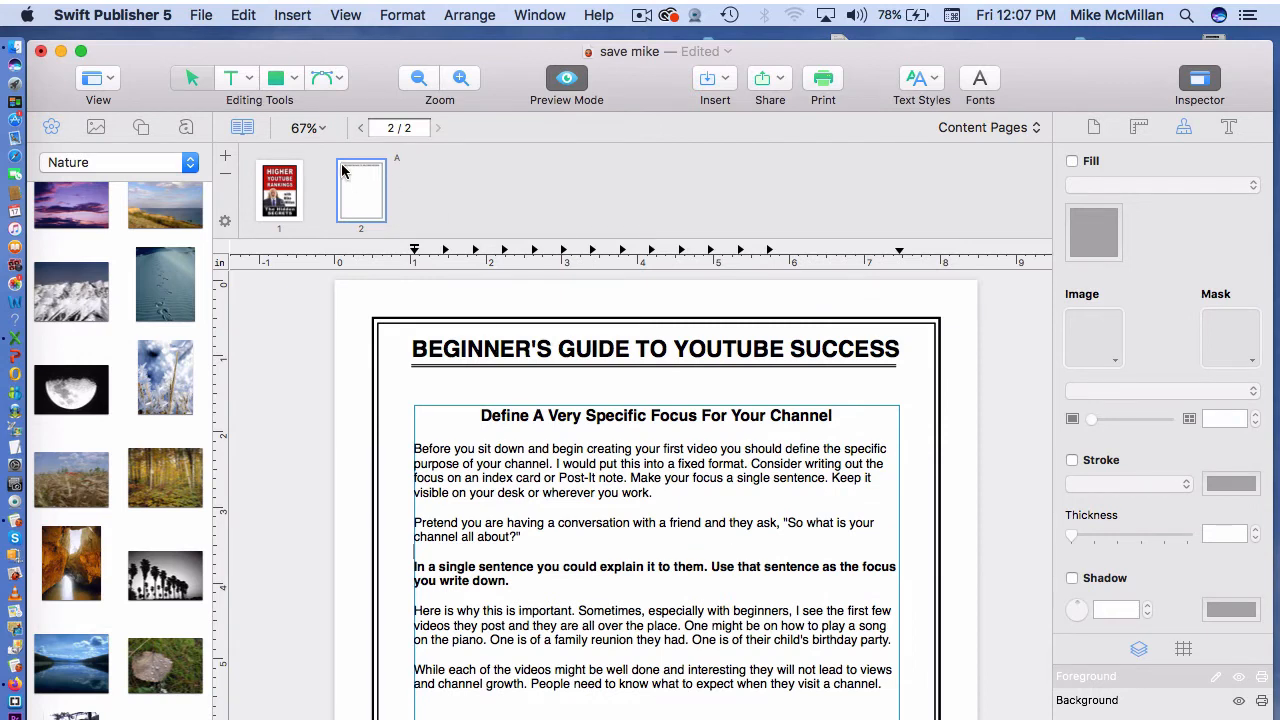
# Step: Look through the file commands for saving the open document
pyautogui.click(203, 15)
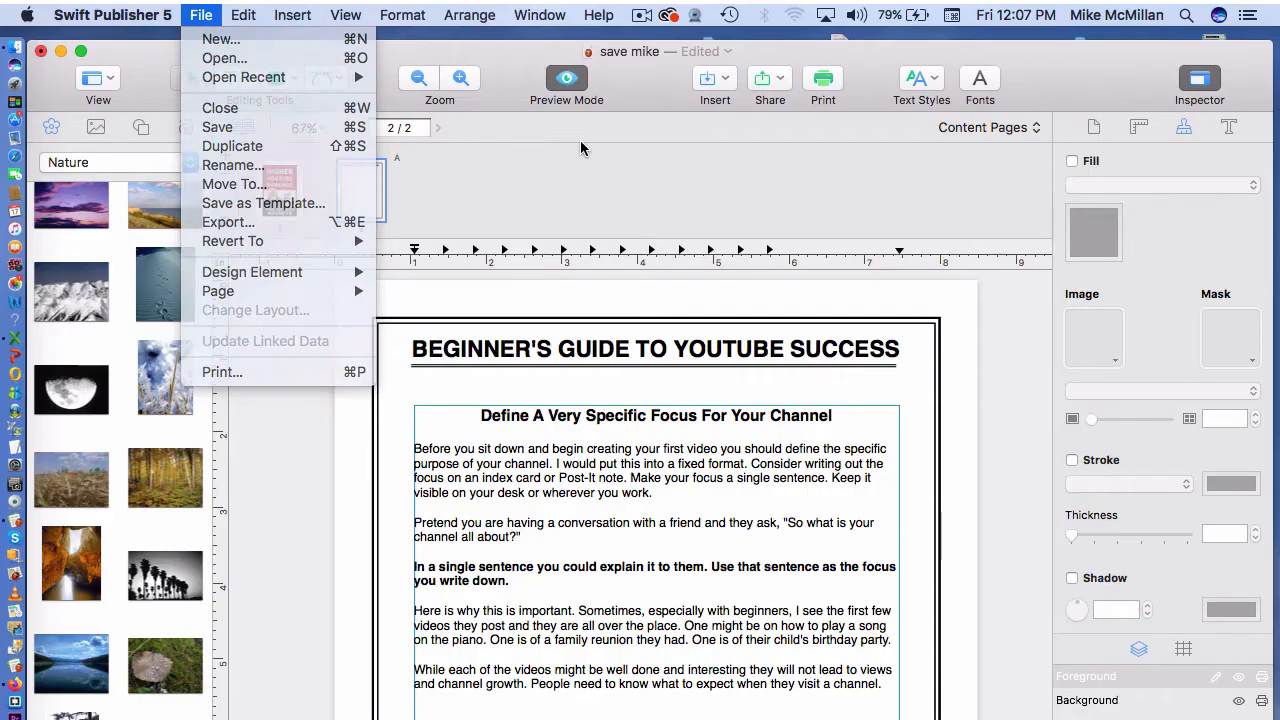
pyautogui.click(580, 141)
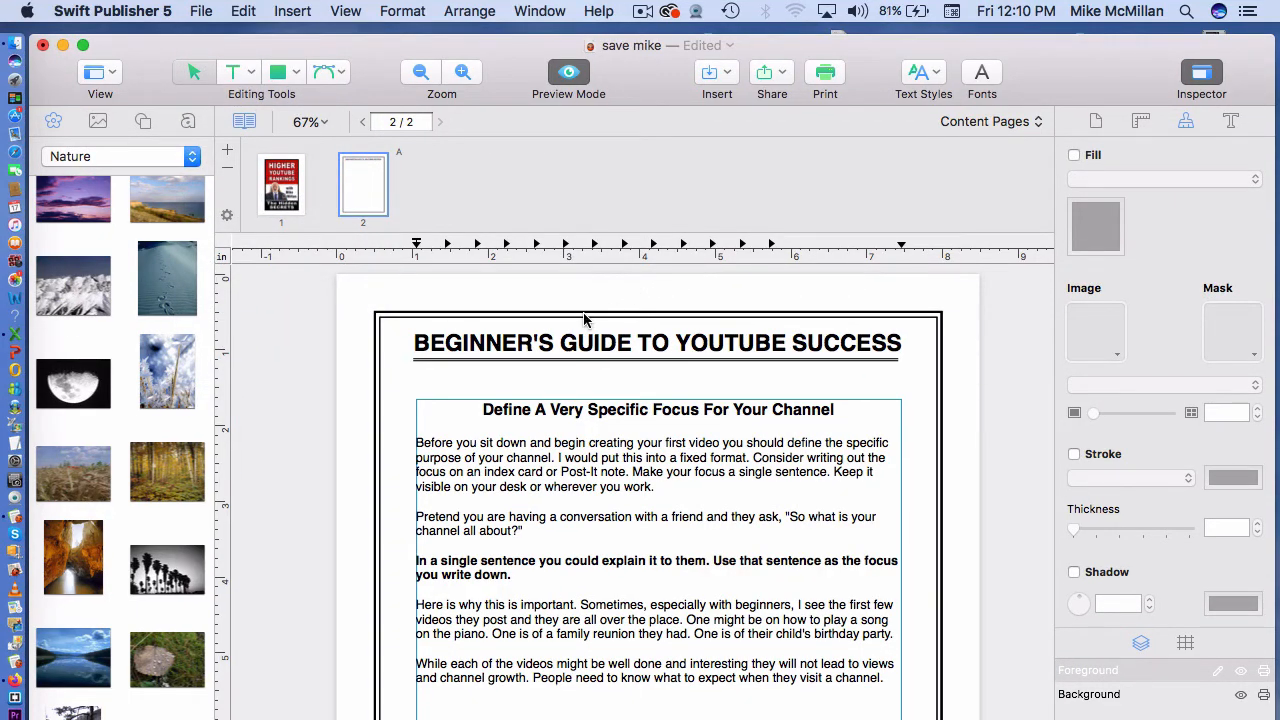
pyautogui.click(202, 14)
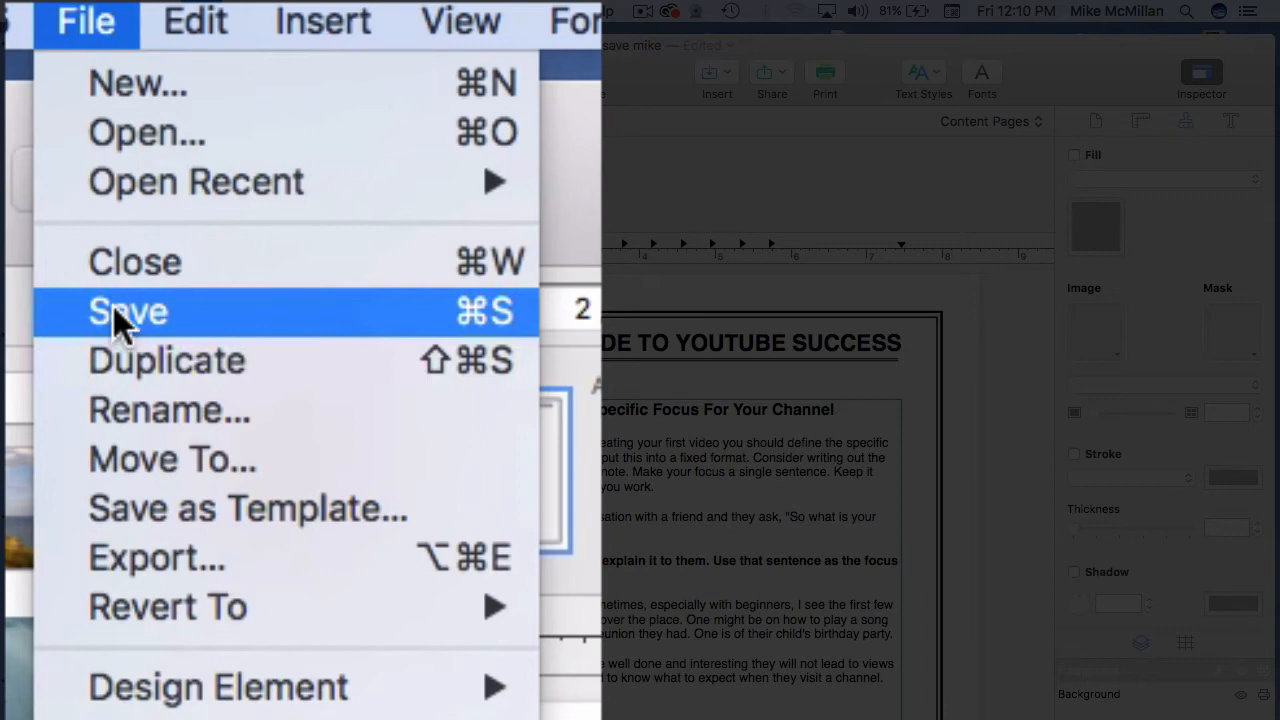
pyautogui.click(124, 310)
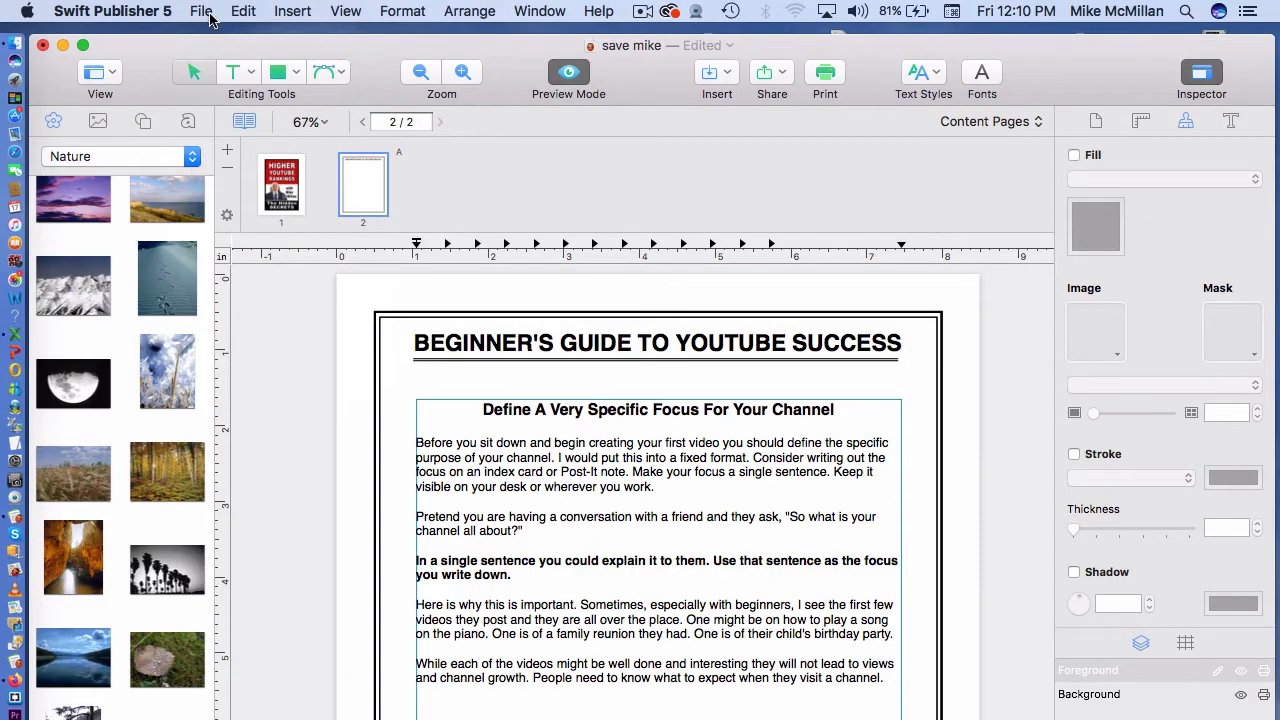
# Step: Export the document as a Portable Document Format (PDF) file named kjhobtbtiuiyn to the iCloud Desktop
pyautogui.click(205, 12)
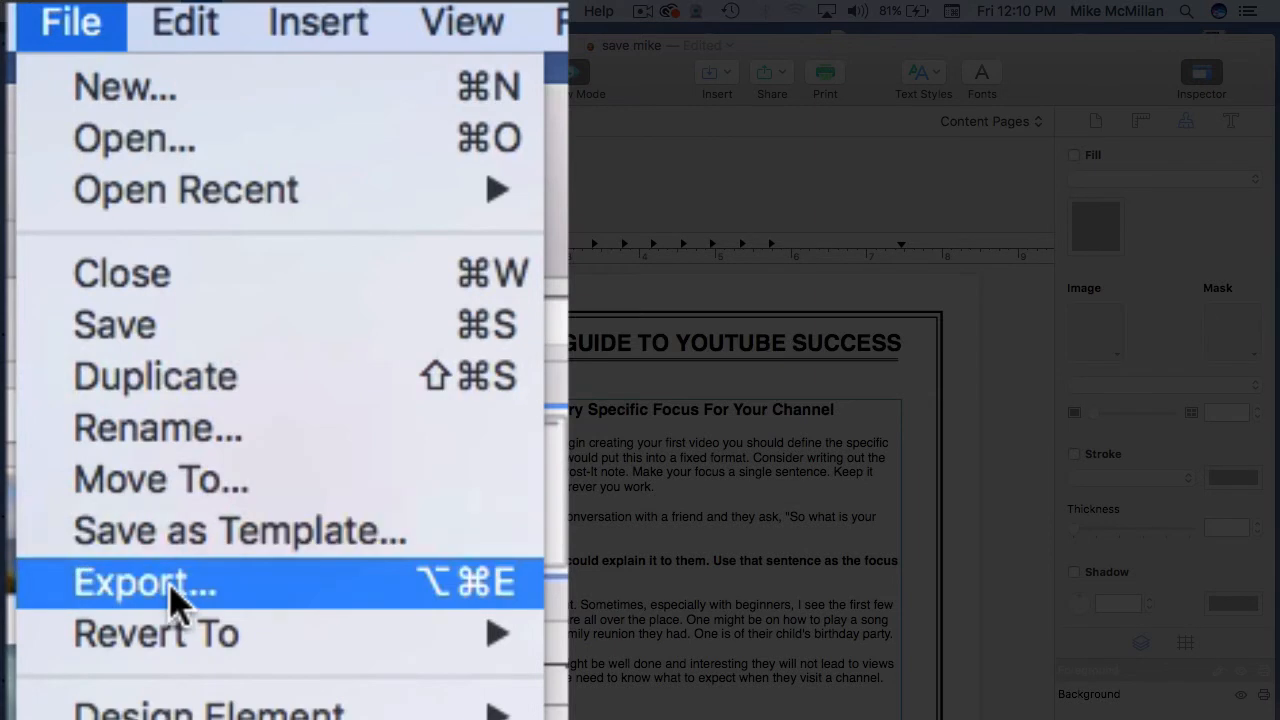
pyautogui.click(170, 600)
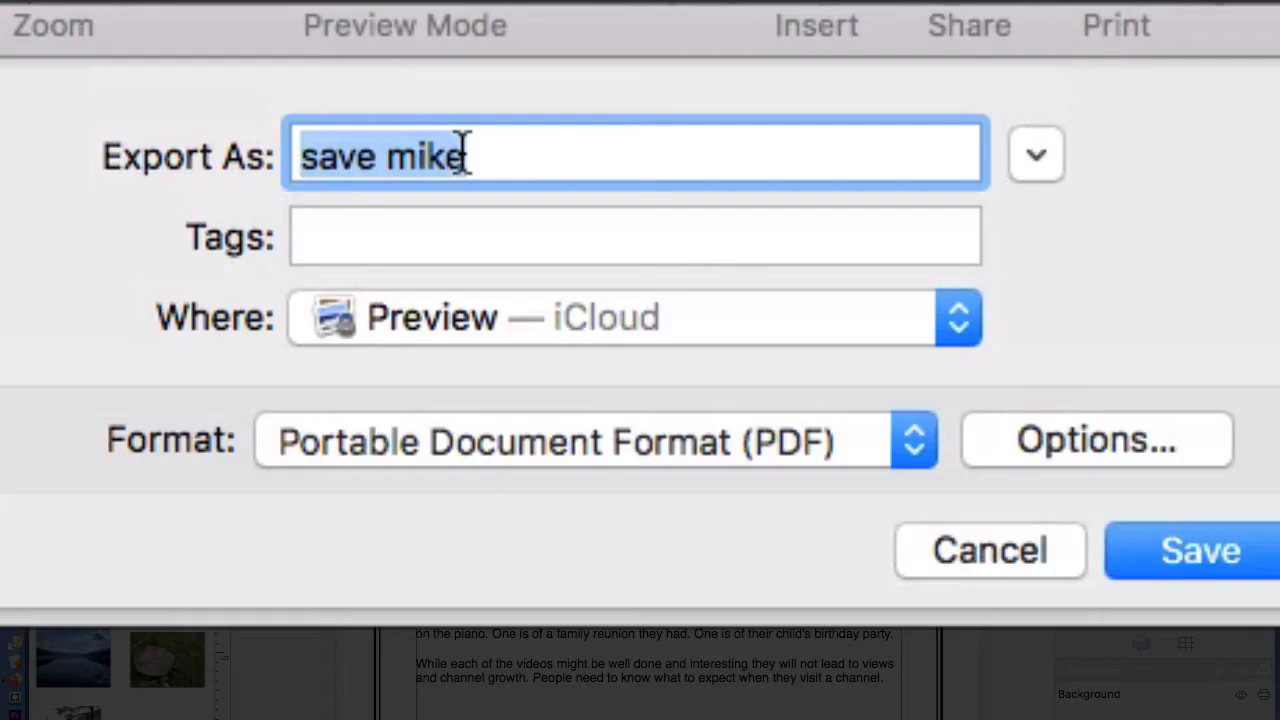
pyautogui.write('kjhobtbtiuiyn')
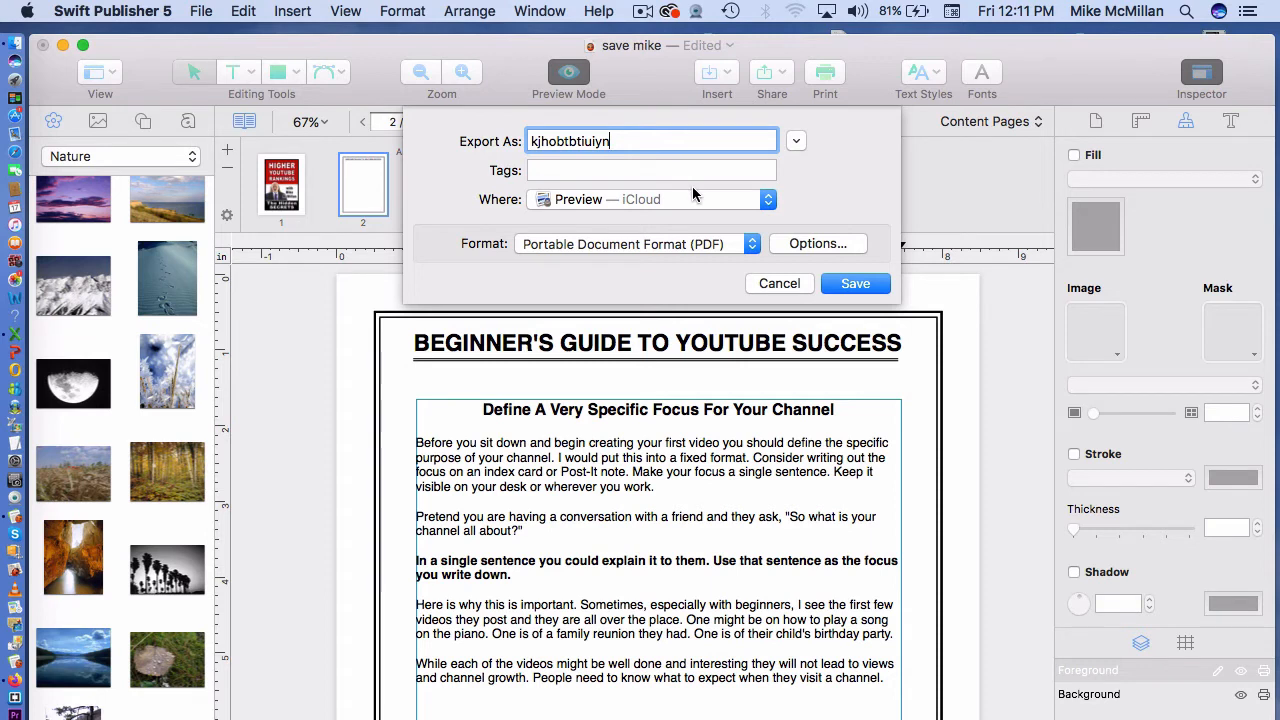
pyautogui.click(733, 199)
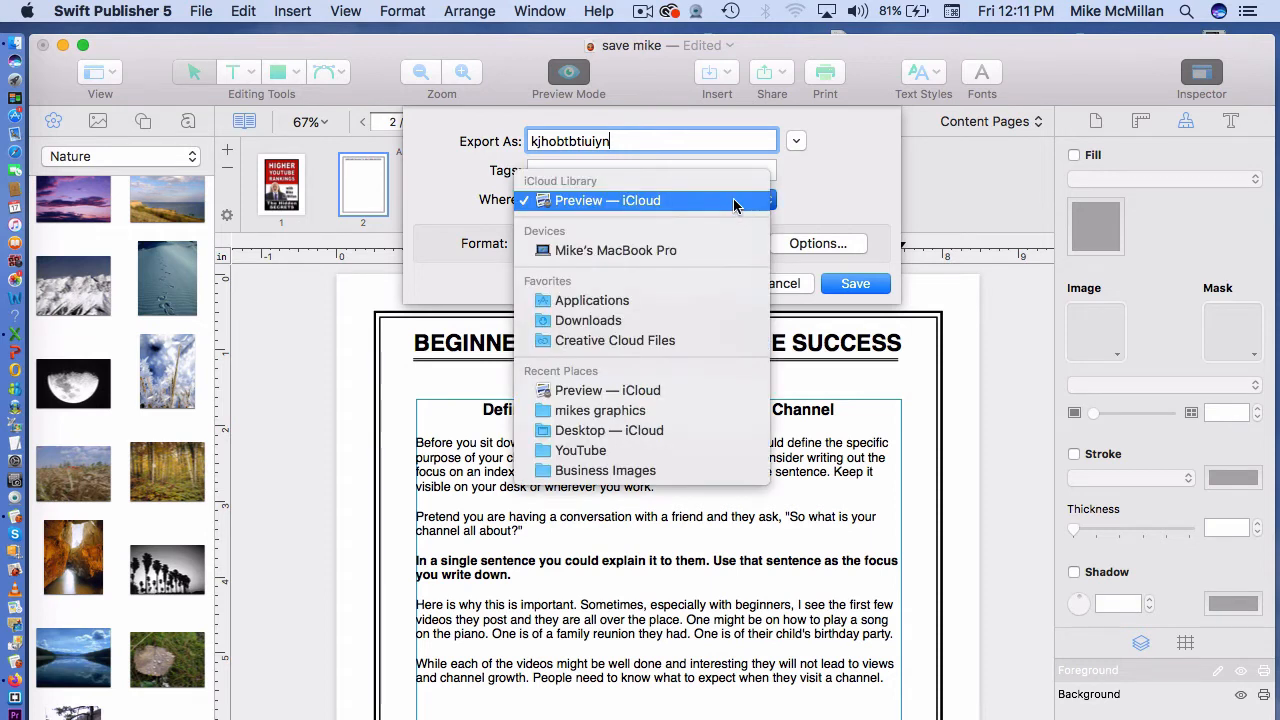
pyautogui.click(700, 429)
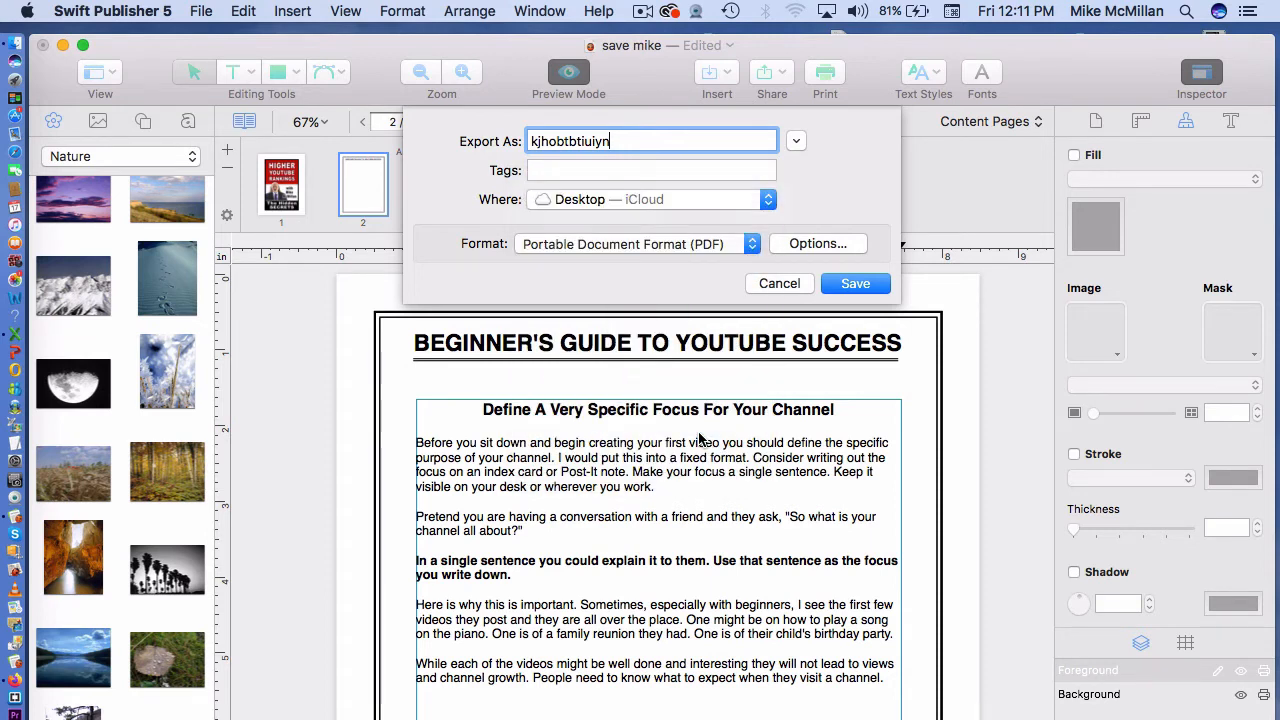
pyautogui.click(750, 244)
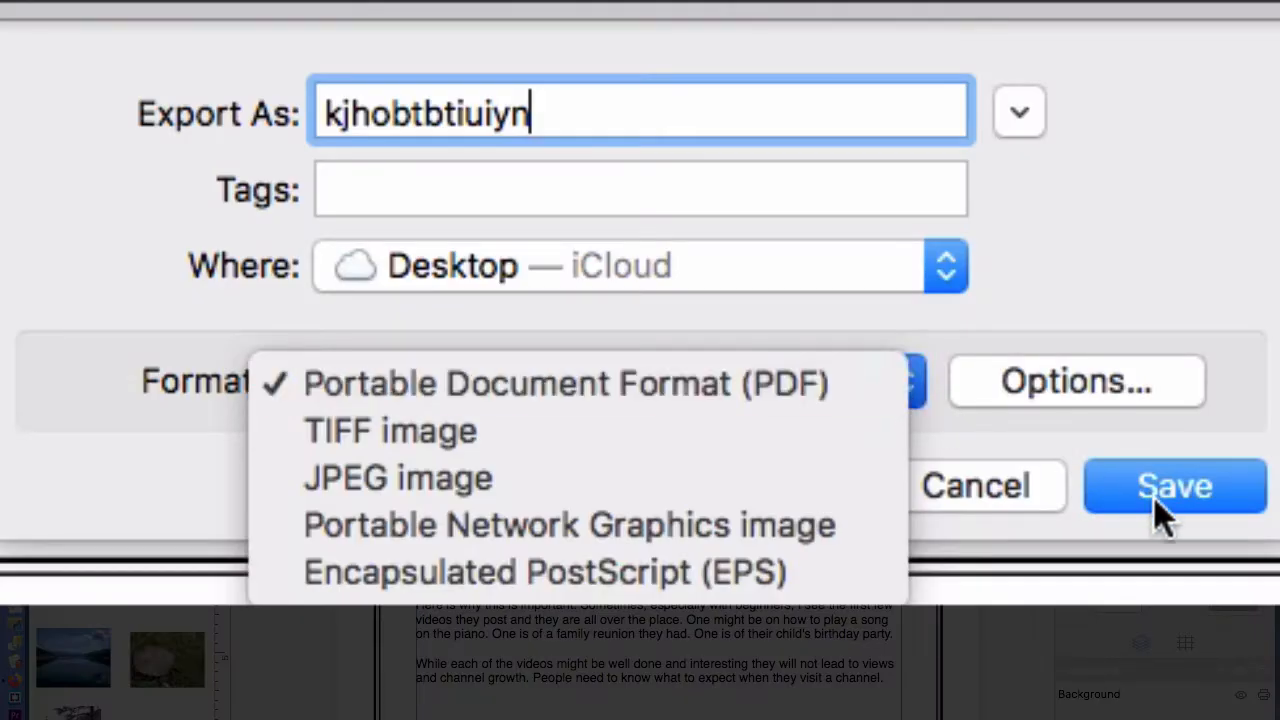
pyautogui.click(1180, 482)
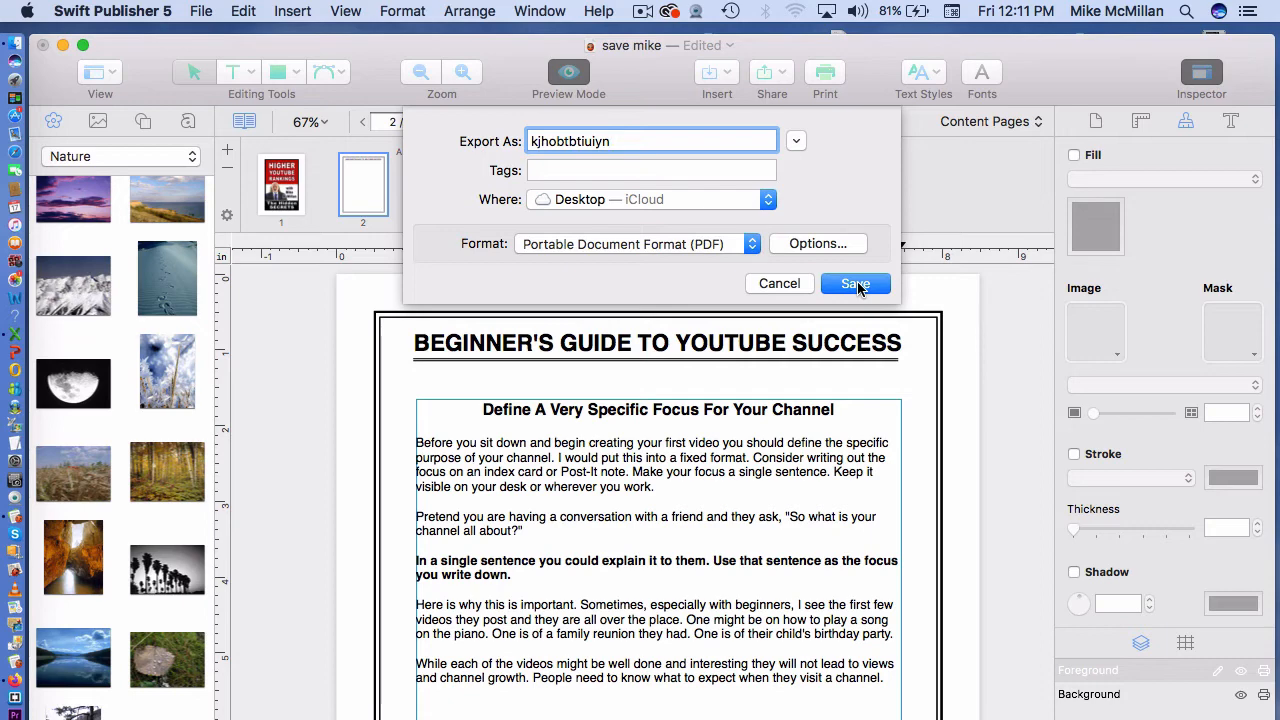
pyautogui.click(856, 284)
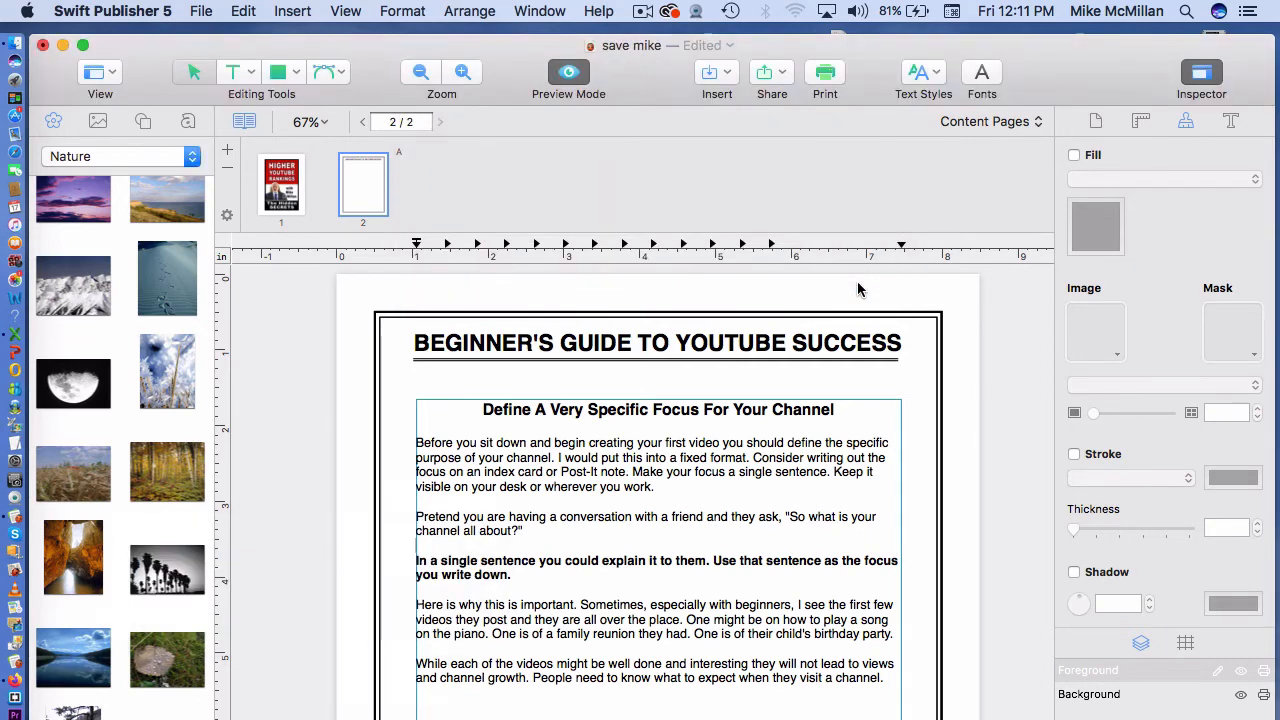
# Step: Open the exported kjhobtbtiuiyn PDF from the desktop in Preview, look through its two pages, and close it
pyautogui.press('F11')
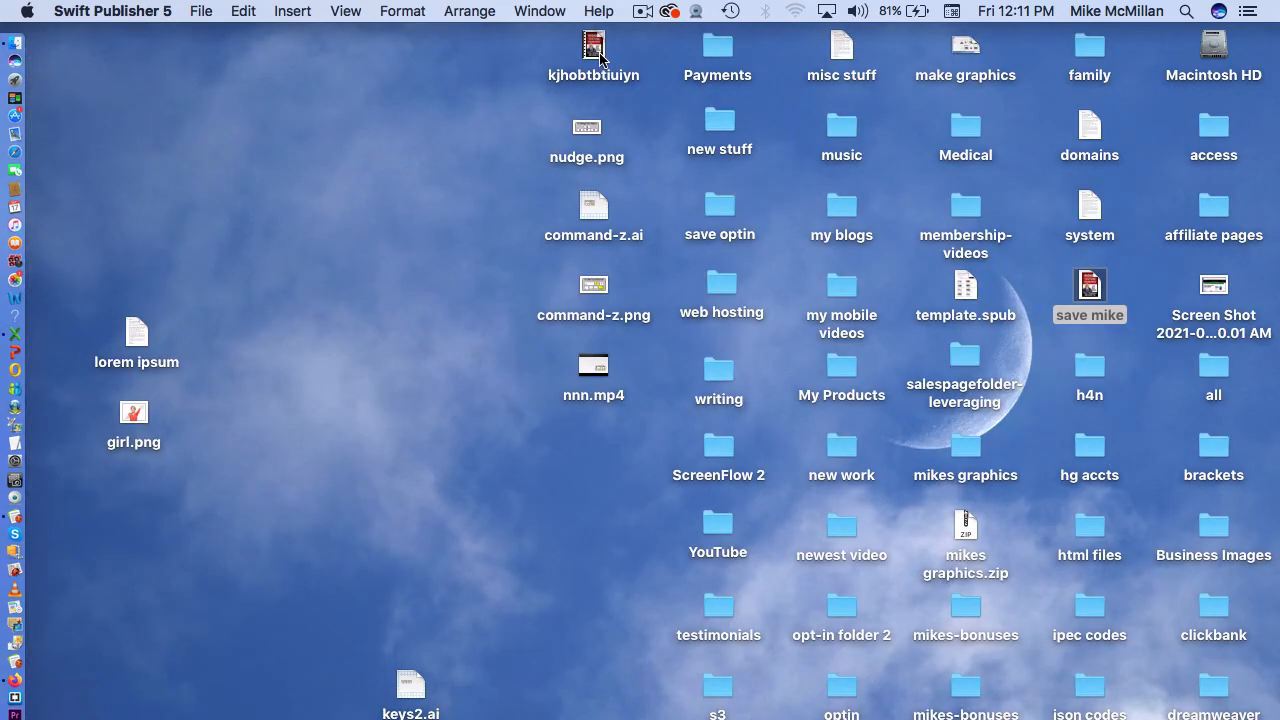
pyautogui.doubleClick(602, 56)
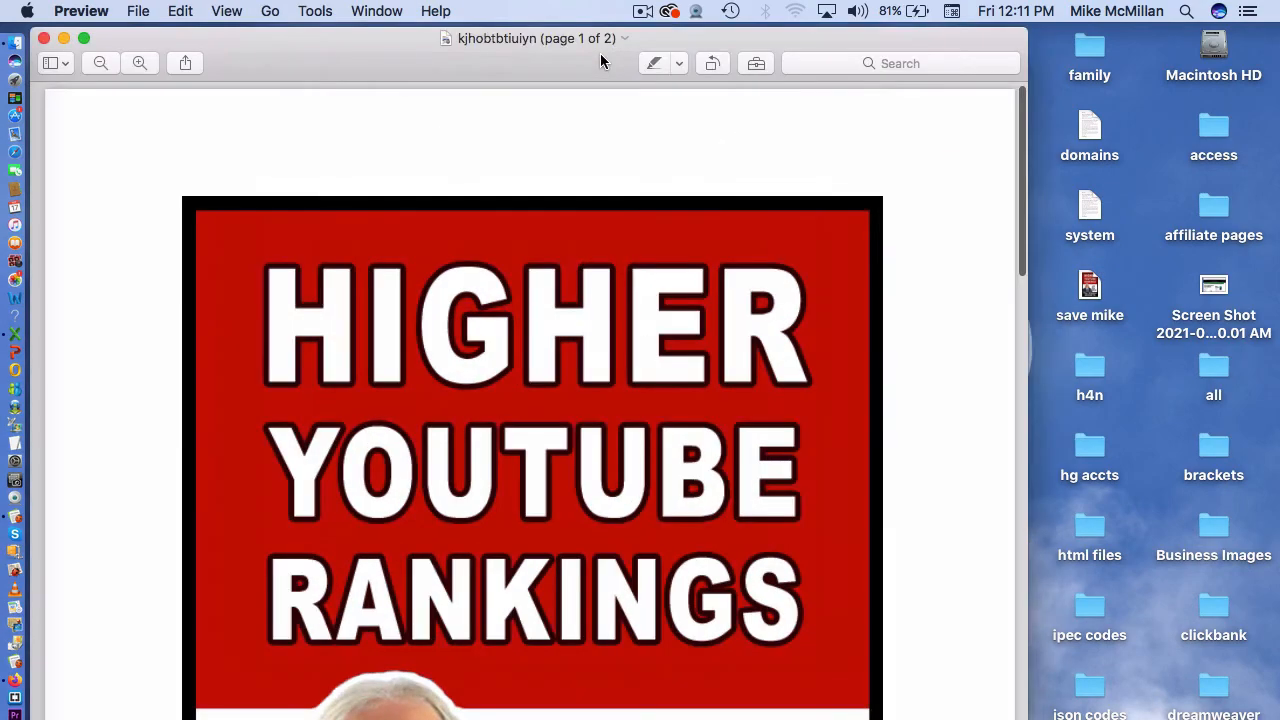
pyautogui.scroll(-15, 623, 543)
pyautogui.scroll(-10, 625, 541)
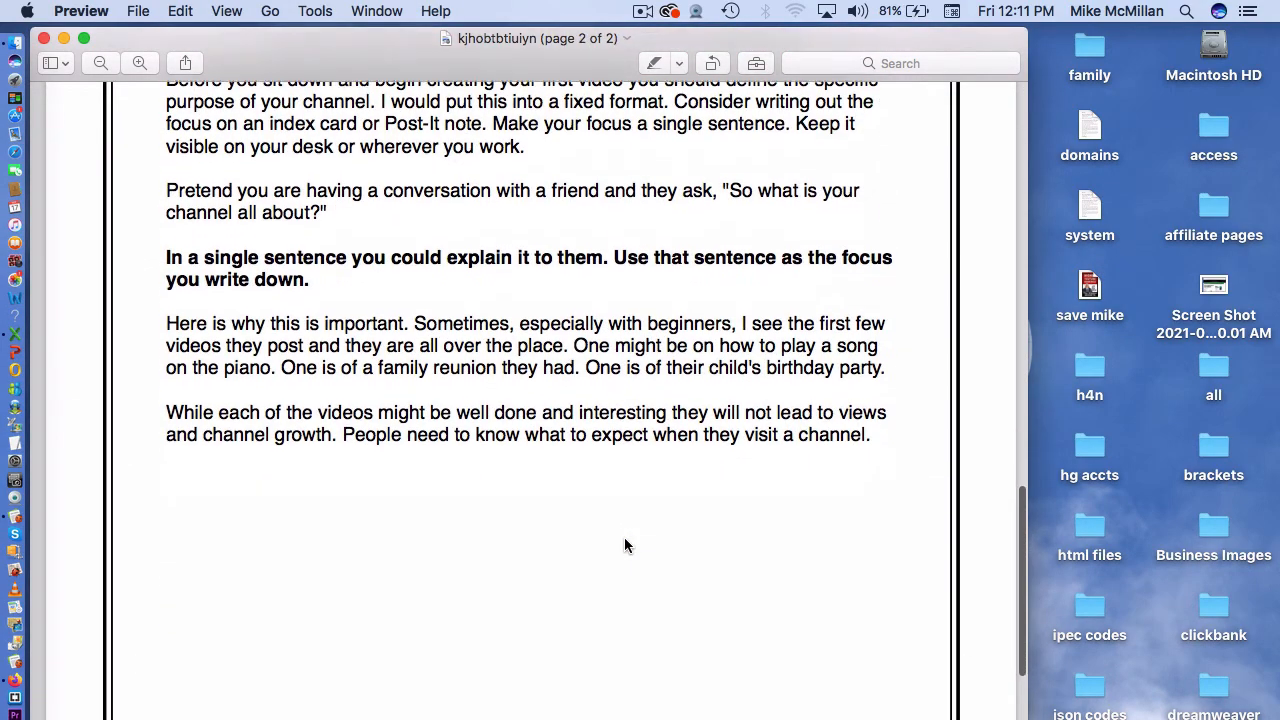
pyautogui.scroll(10, 623, 548)
pyautogui.scroll(5, 622, 557)
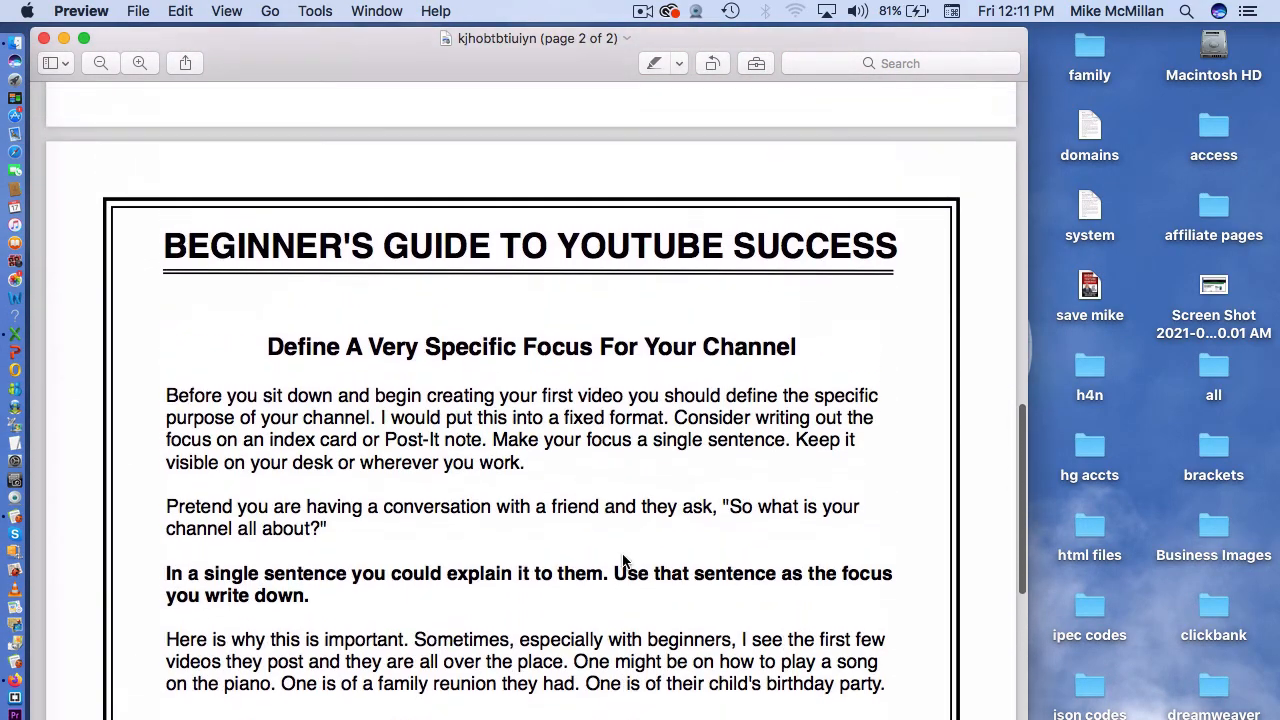
pyautogui.scroll(-8, 622, 560)
pyautogui.scroll(-5, 622, 553)
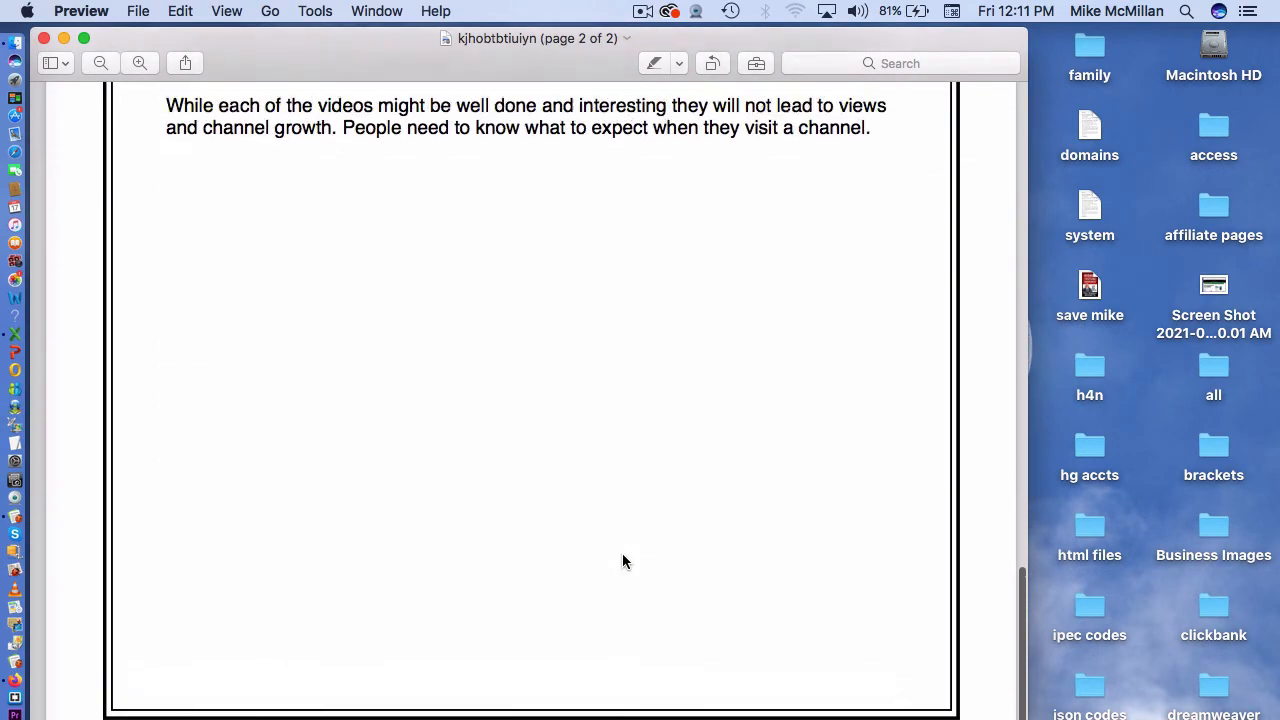
pyautogui.scroll(10, 623, 560)
pyautogui.scroll(-10, 611, 571)
pyautogui.scroll(-3, 614, 580)
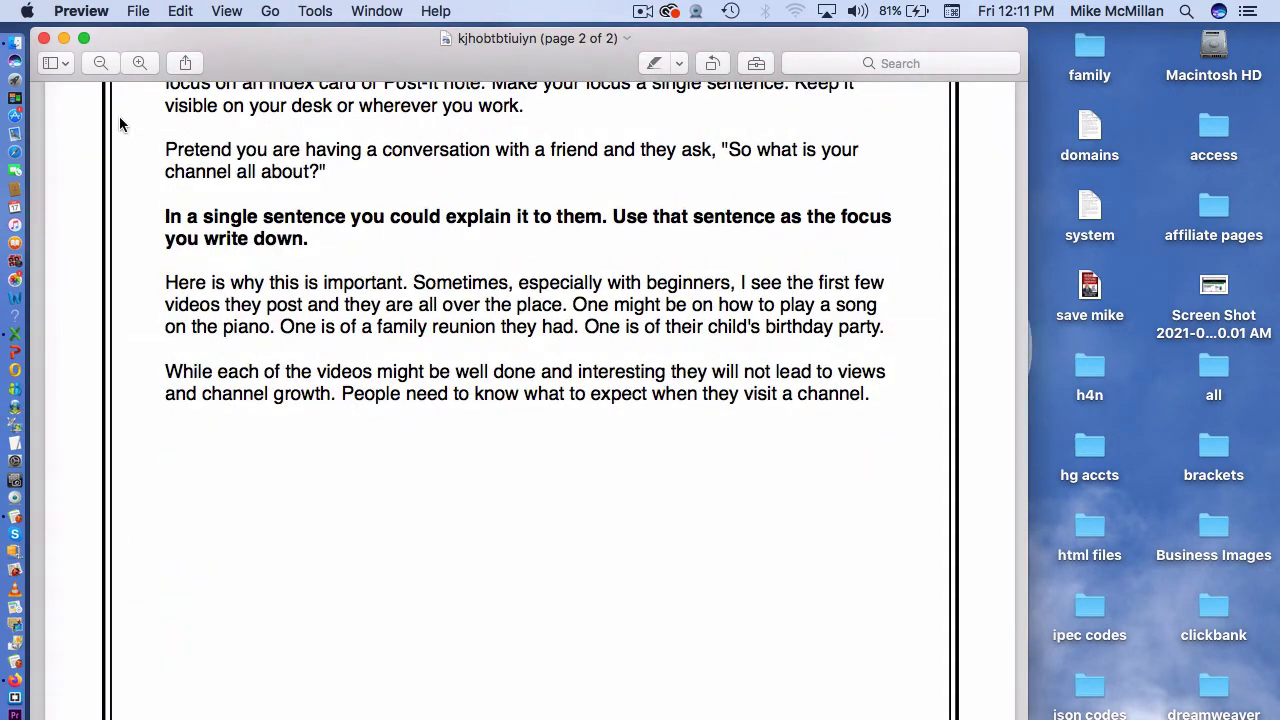
pyautogui.click(44, 38)
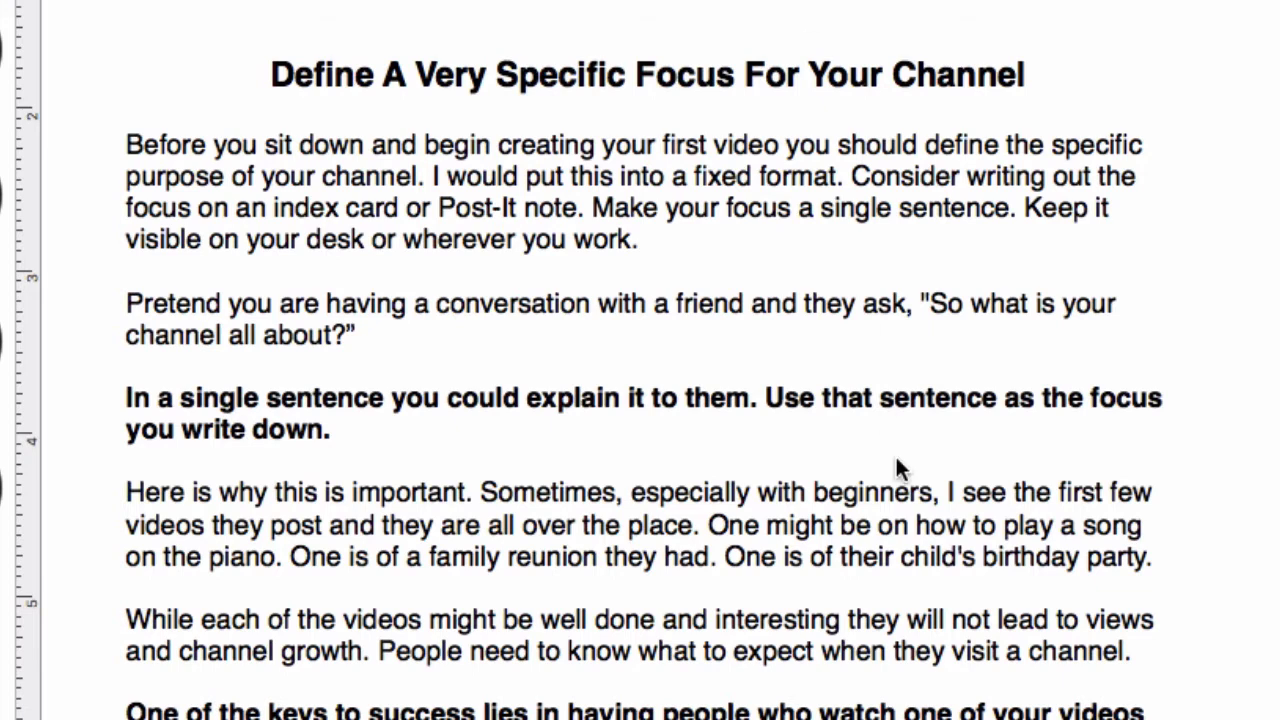
# Step: Look through the article layout from its "Define A Very Specific Focus For Your Channel" heading to the framed italic quotation
pyautogui.scroll(8, 897, 465)
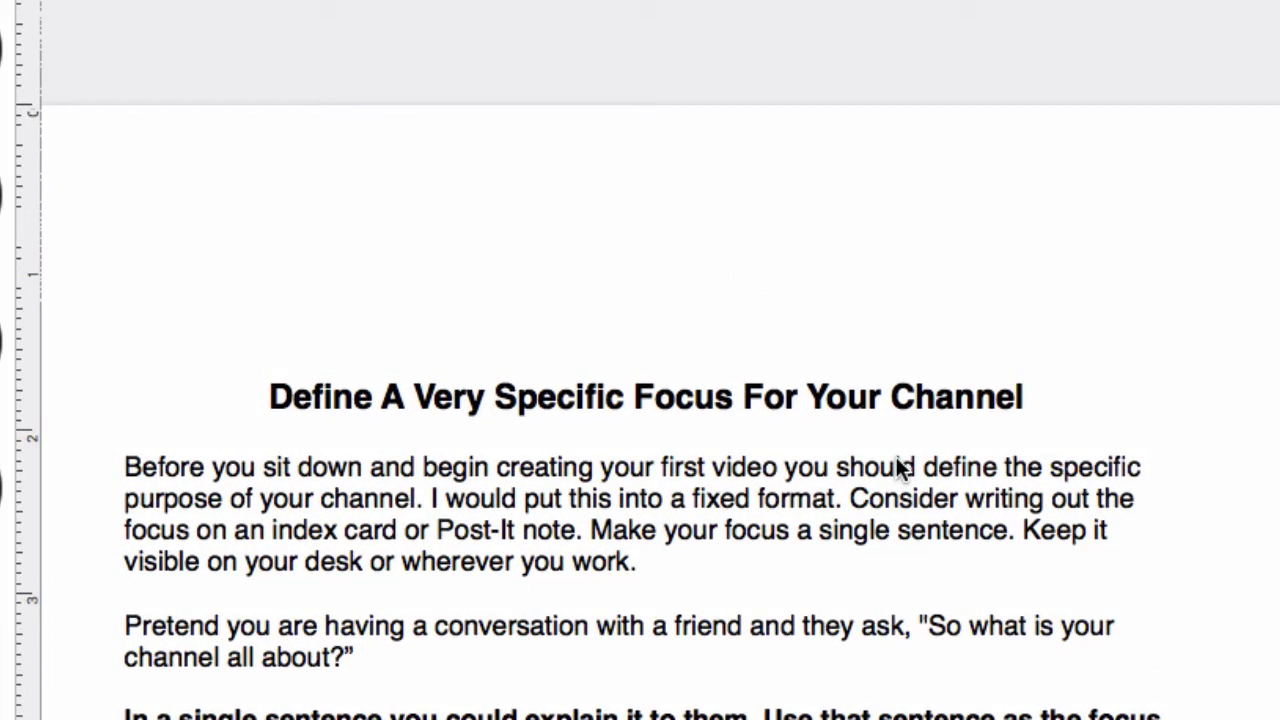
pyautogui.scroll(-10, 897, 467)
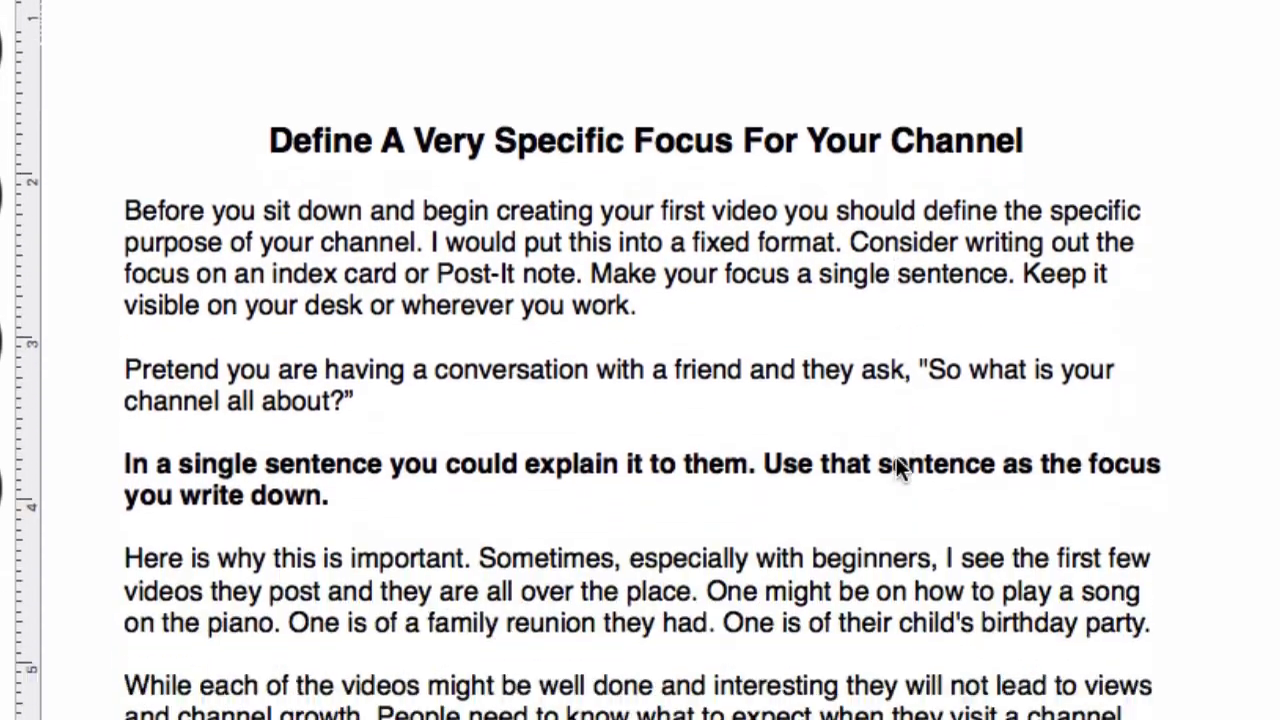
pyautogui.scroll(-15, 896, 467)
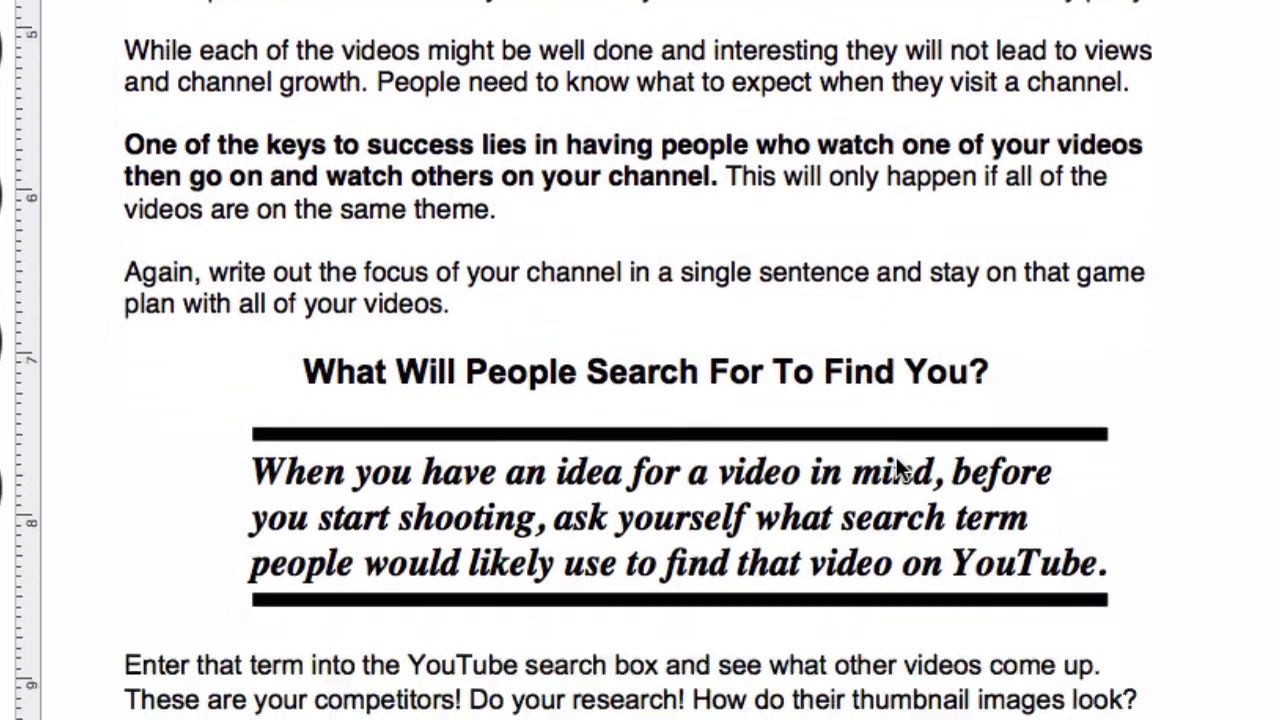
pyautogui.scroll(-20, 896, 467)
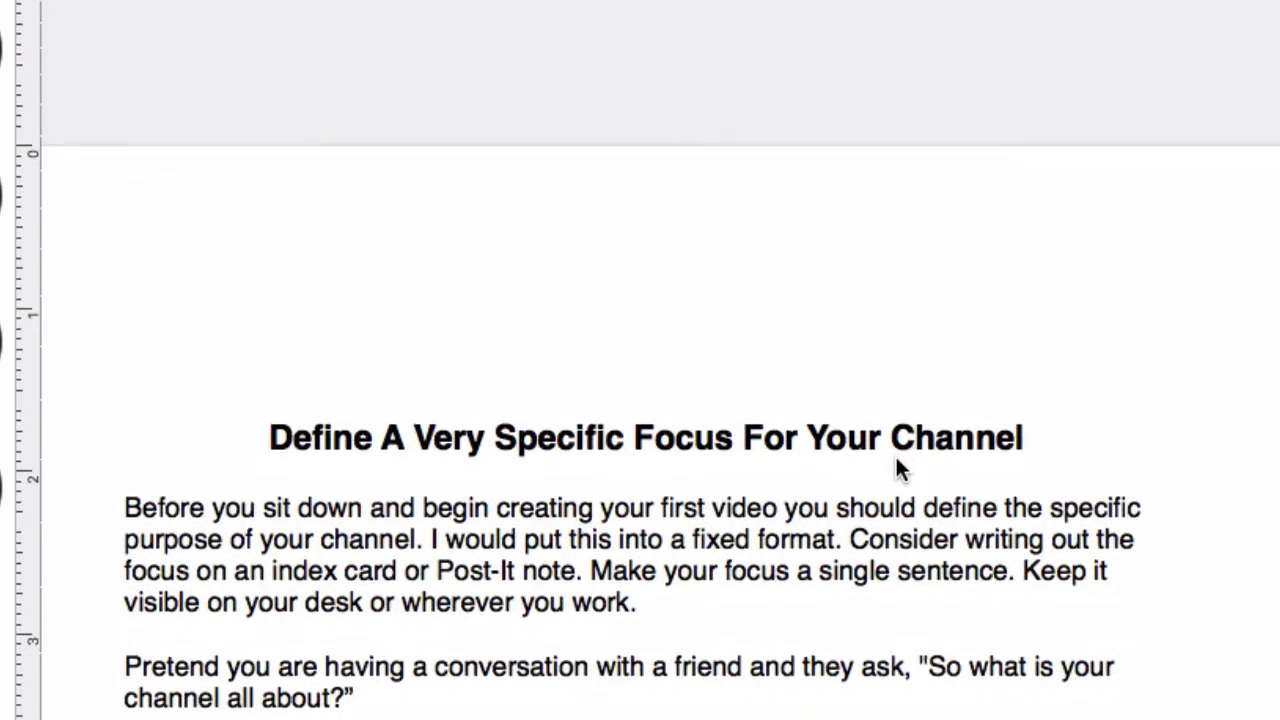
pyautogui.scroll(1, 896, 457)
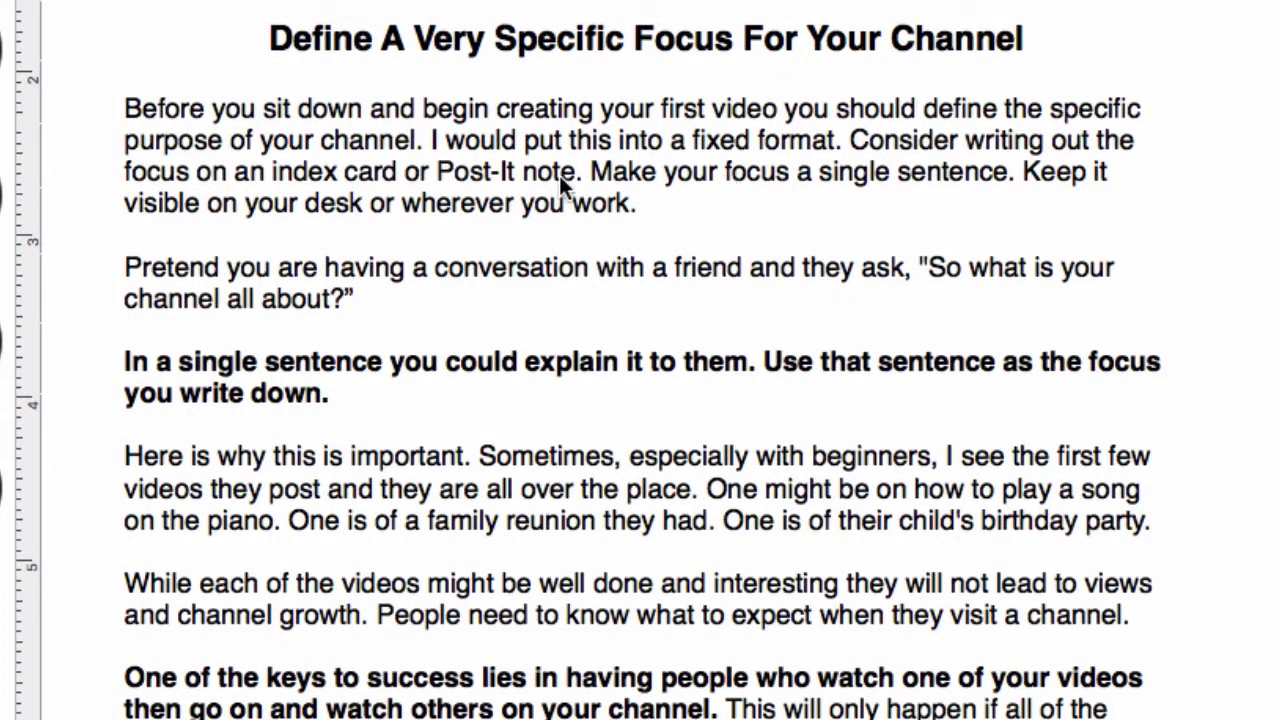
# Step: Select part of the first paragraph, place the cursor in the heading, and examine the text formatting down to the framed quotation
pyautogui.click(542, 142)
pyautogui.moveTo(542, 142); pyautogui.dragTo(770, 171)
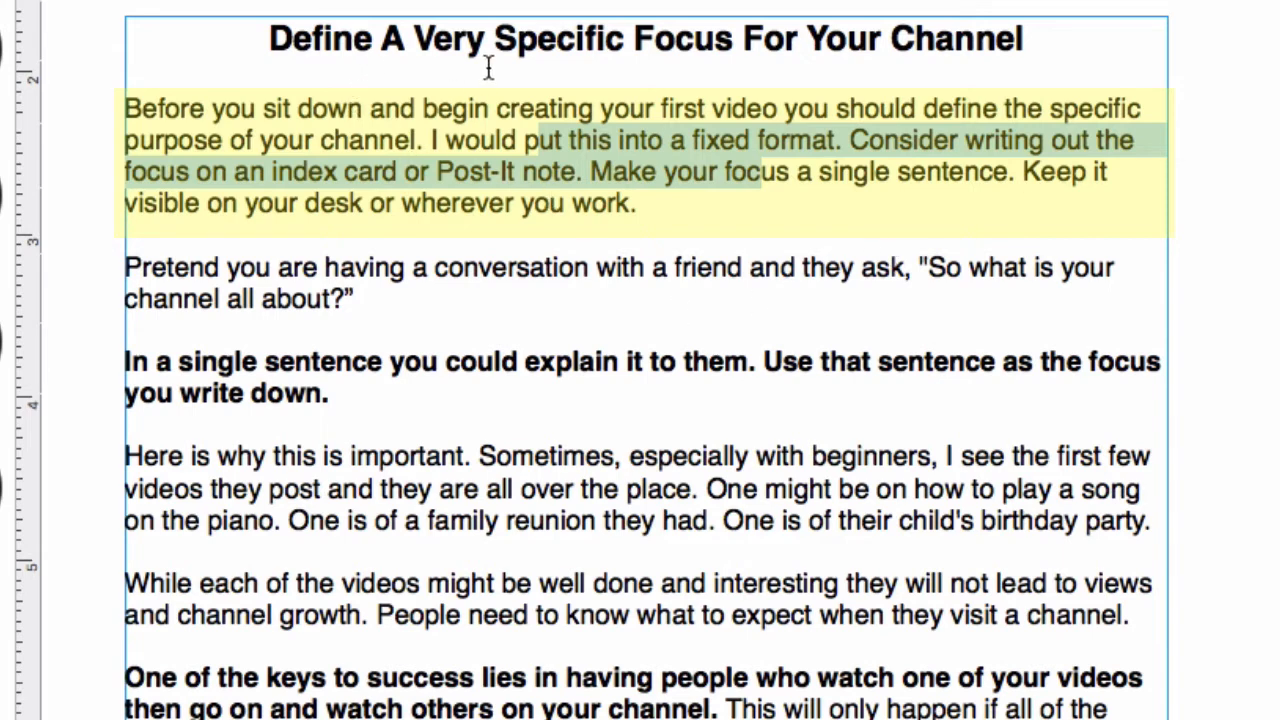
pyautogui.click(453, 42)
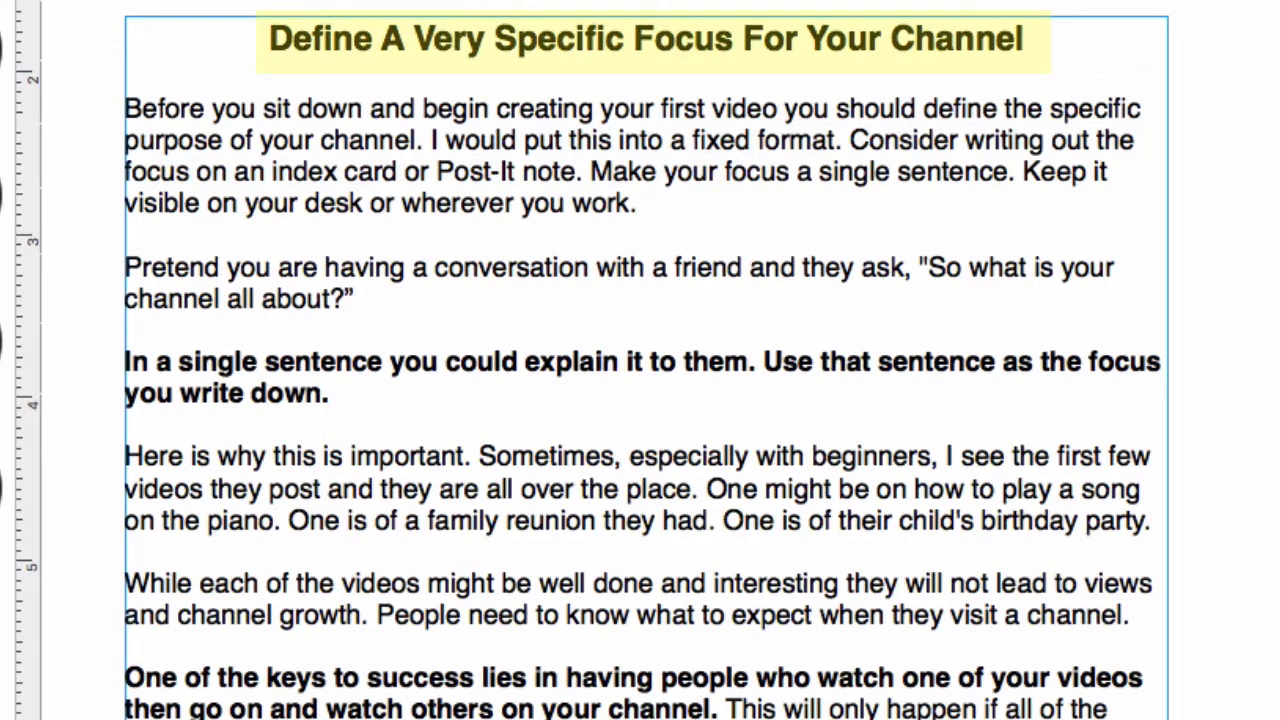
pyautogui.scroll(-10, 866, 111)
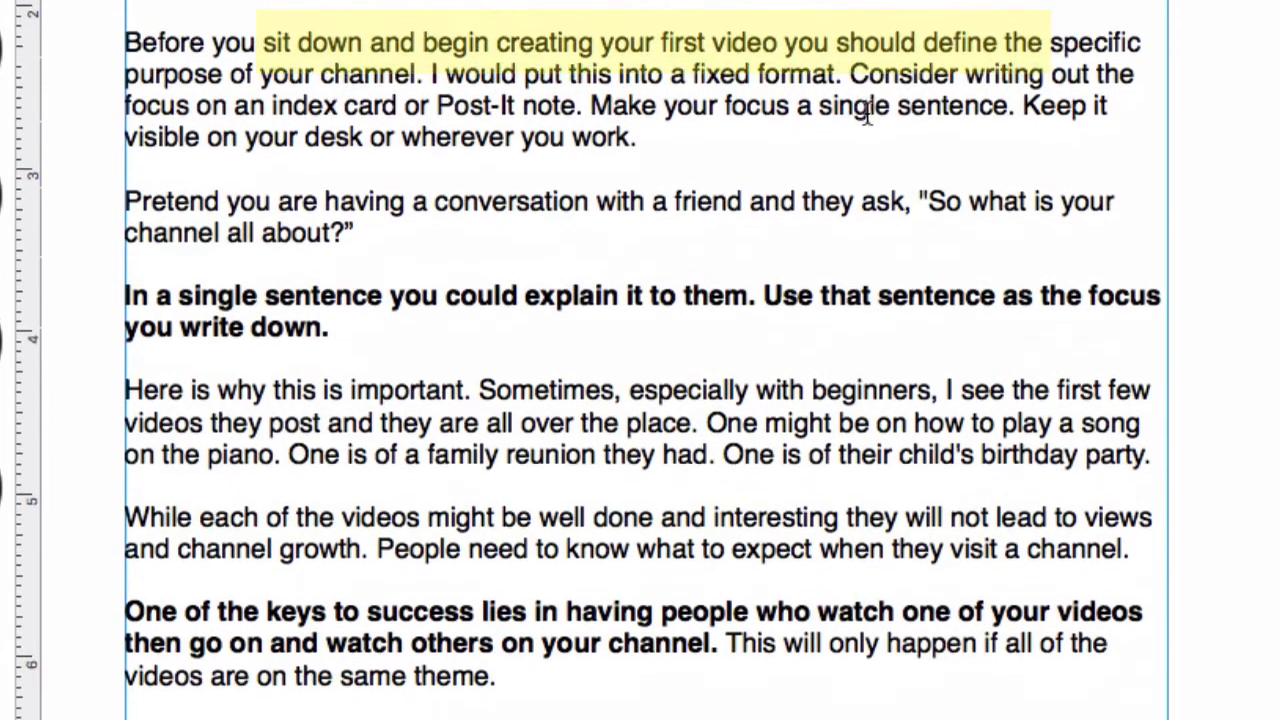
pyautogui.scroll(-3, 867, 112)
pyautogui.scroll(3, 867, 120)
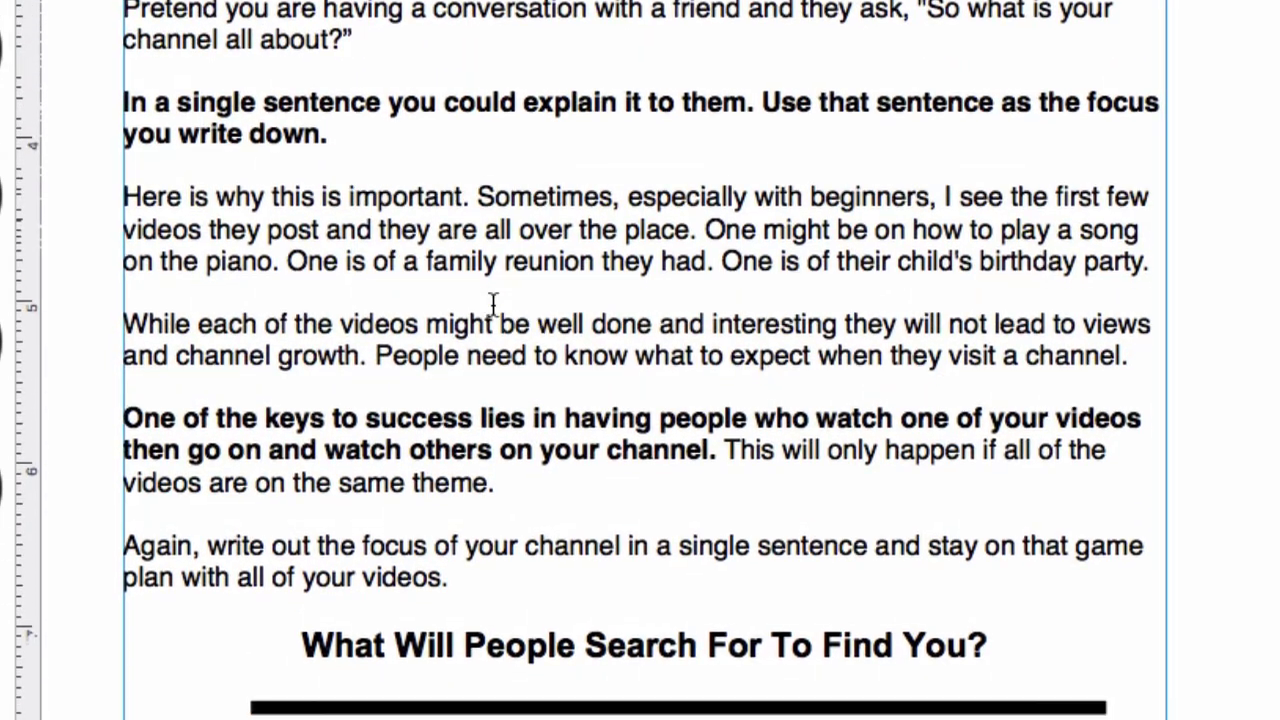
pyautogui.scroll(-5, 492, 305)
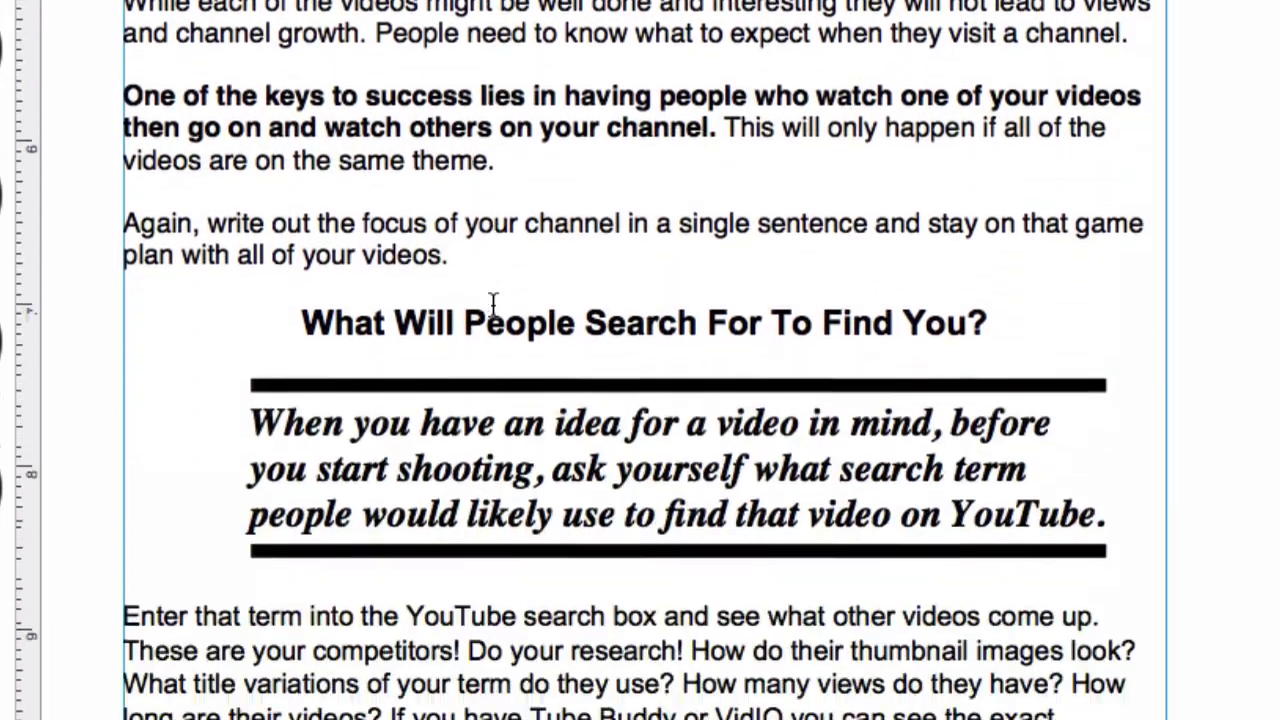
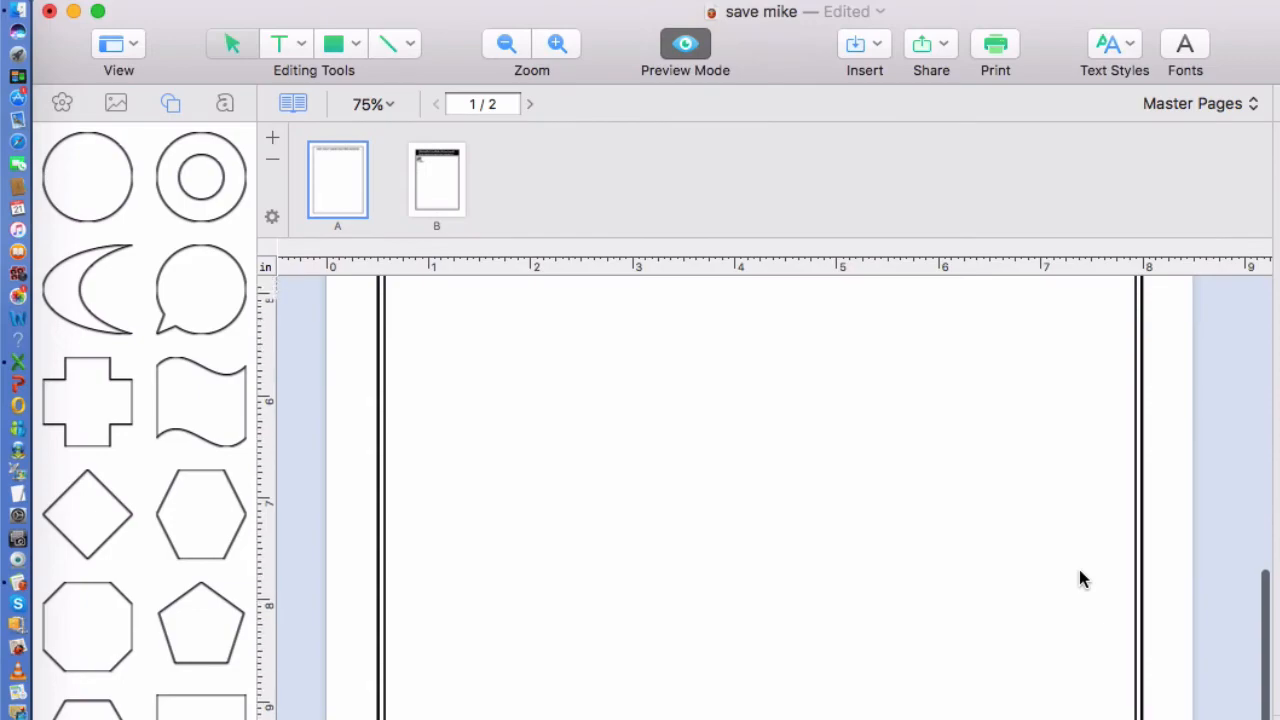
# Step: Switch from Master Pages to Content Pages, and view the "How To Get Higher YouTube Rankings" page and the Contents page
pyautogui.click(1218, 97)
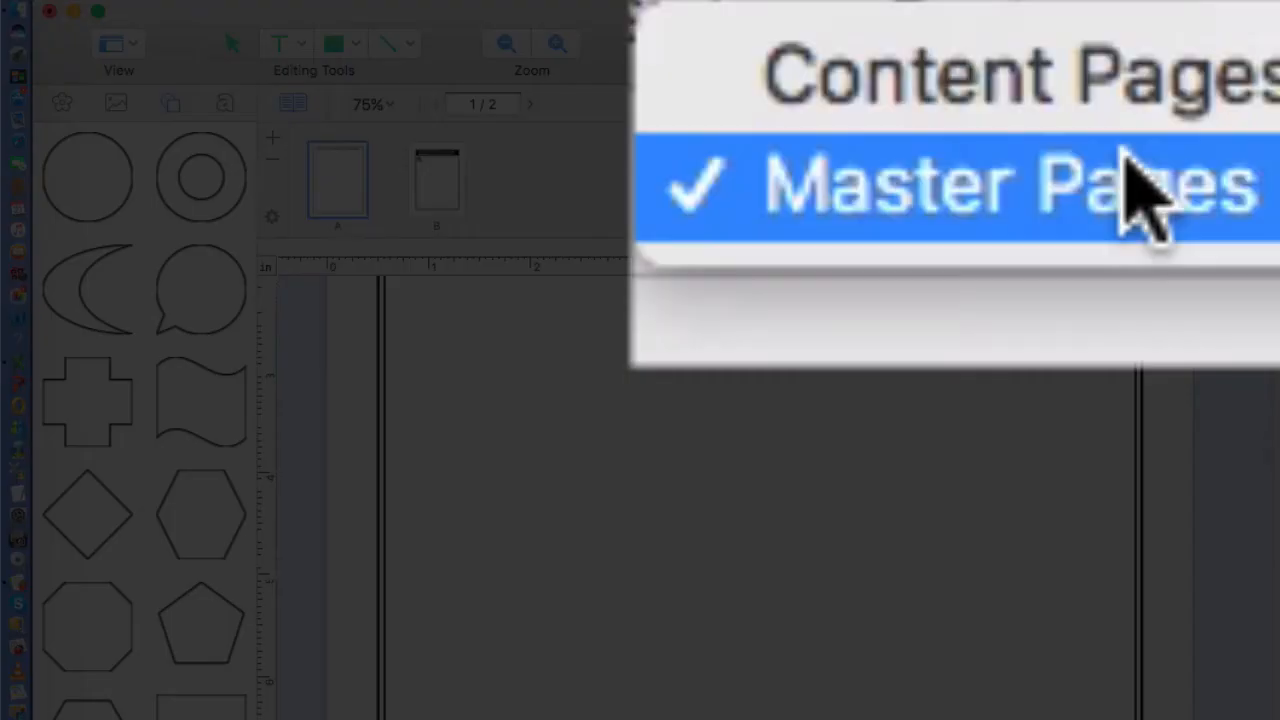
pyautogui.click(1070, 82)
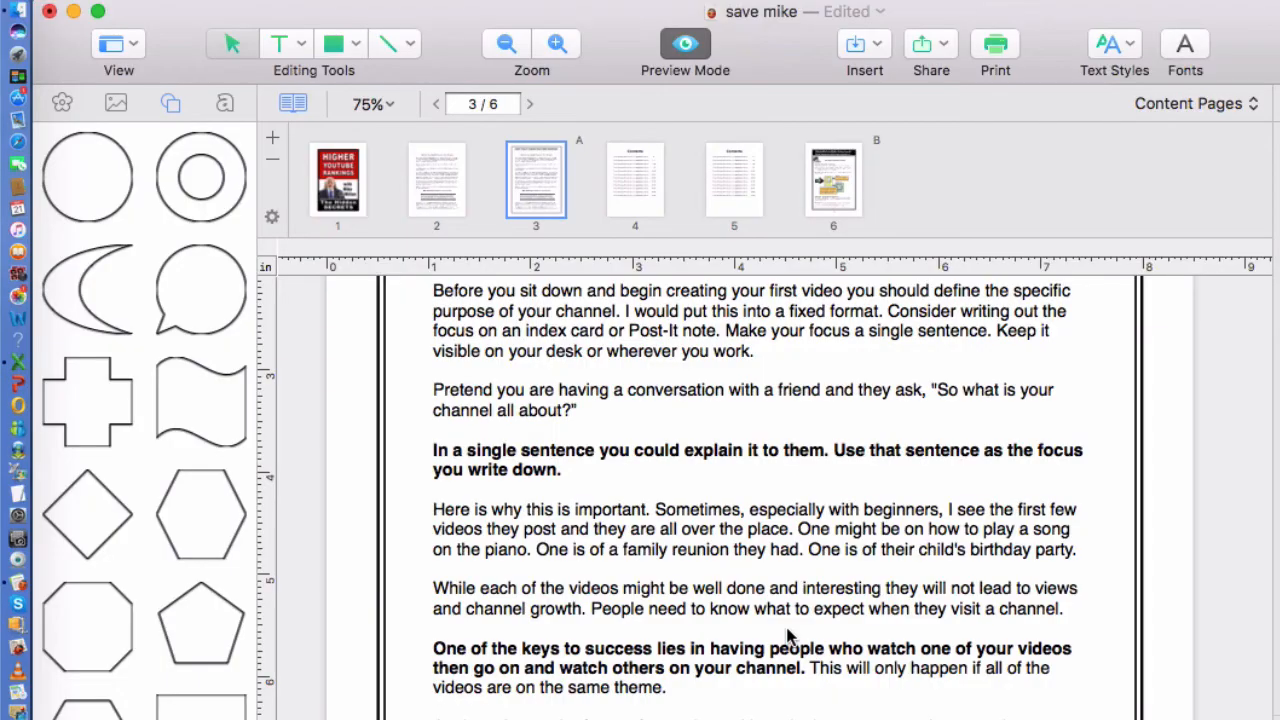
pyautogui.scroll(3, 790, 560)
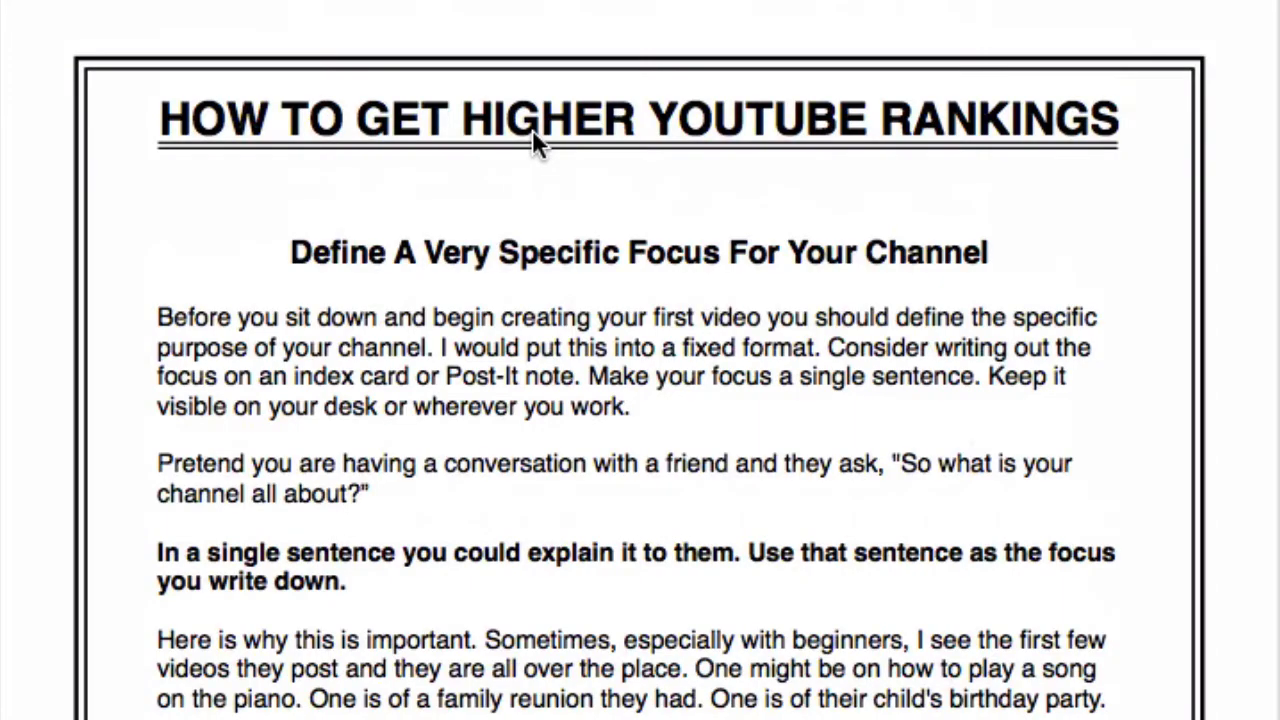
pyautogui.scroll(-1, 532, 129)
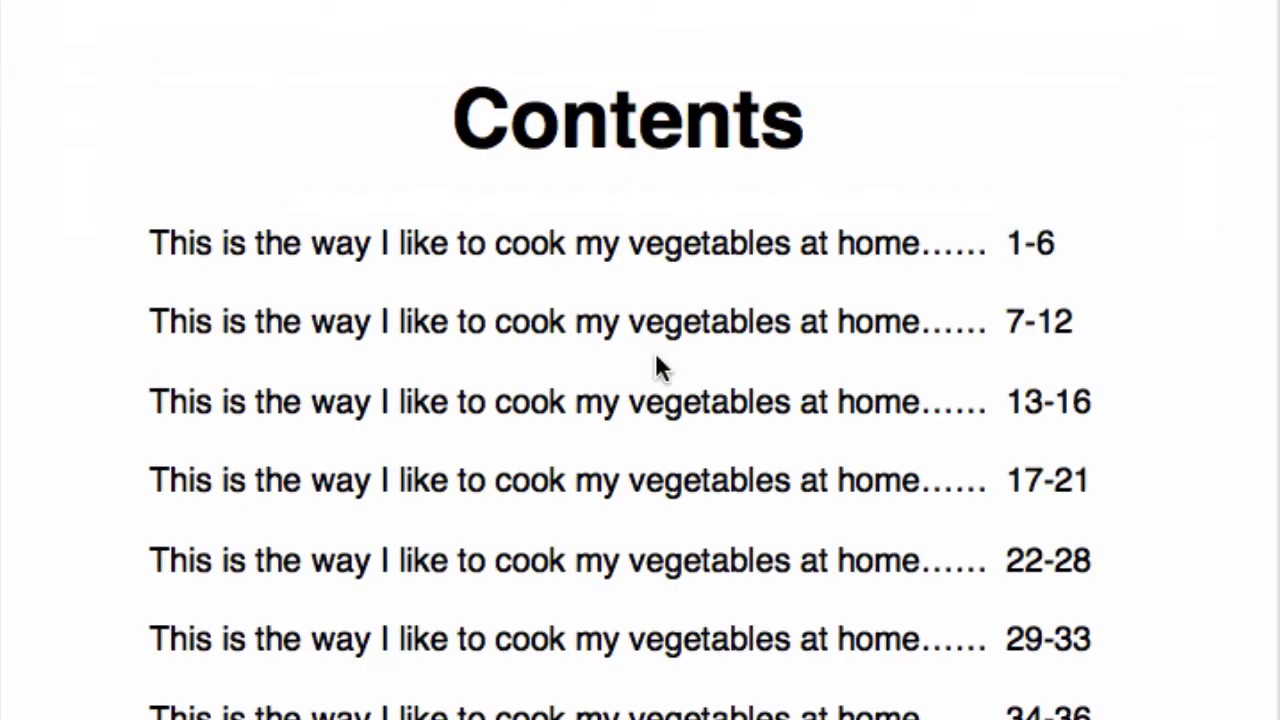
pyautogui.scroll(3, 655, 352)
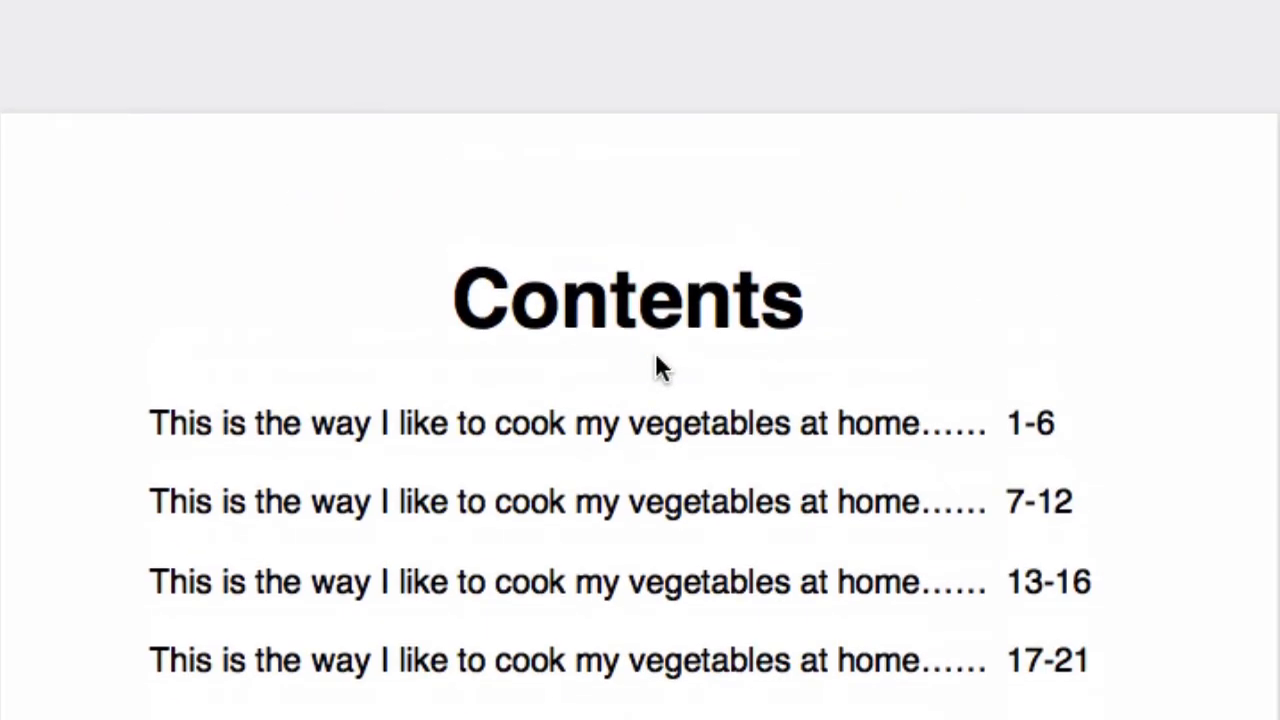
# Step: Apply Master A to the Contents page (page 4) and shift its Contents heading slightly down
pyautogui.scroll(-3, 655, 352)
pyautogui.scroll(2, 656, 357)
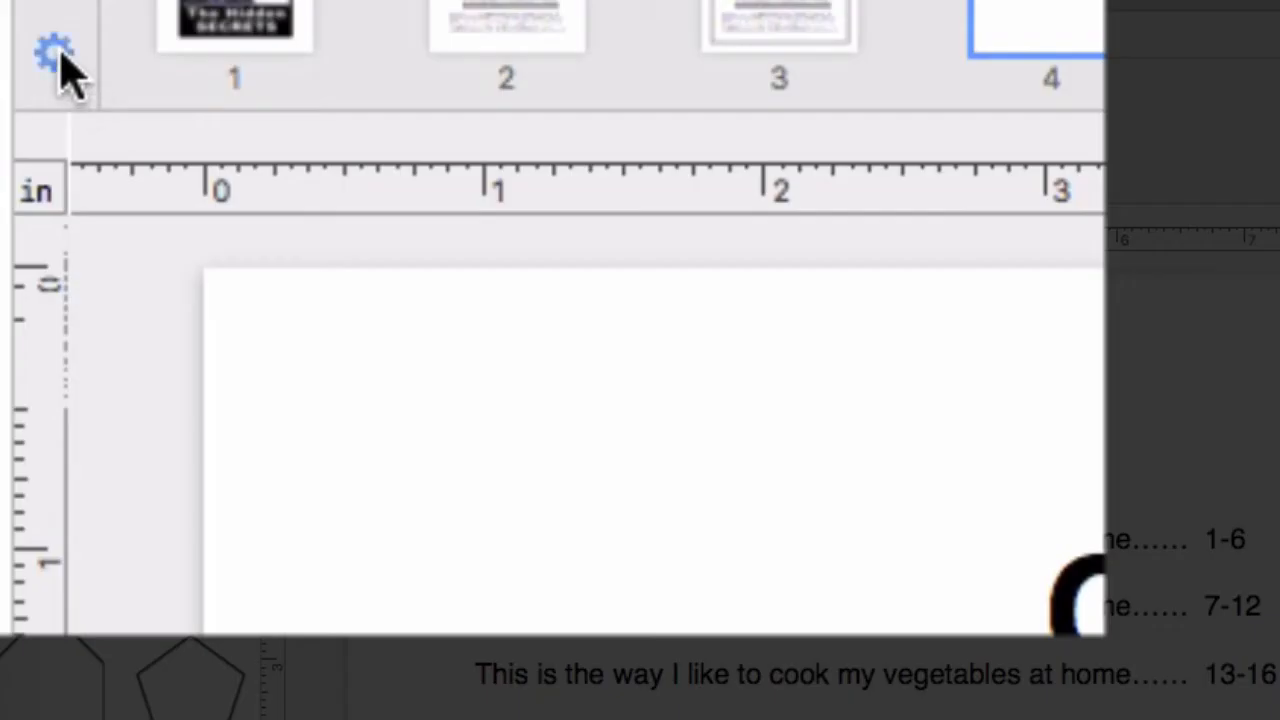
pyautogui.click(55, 55)
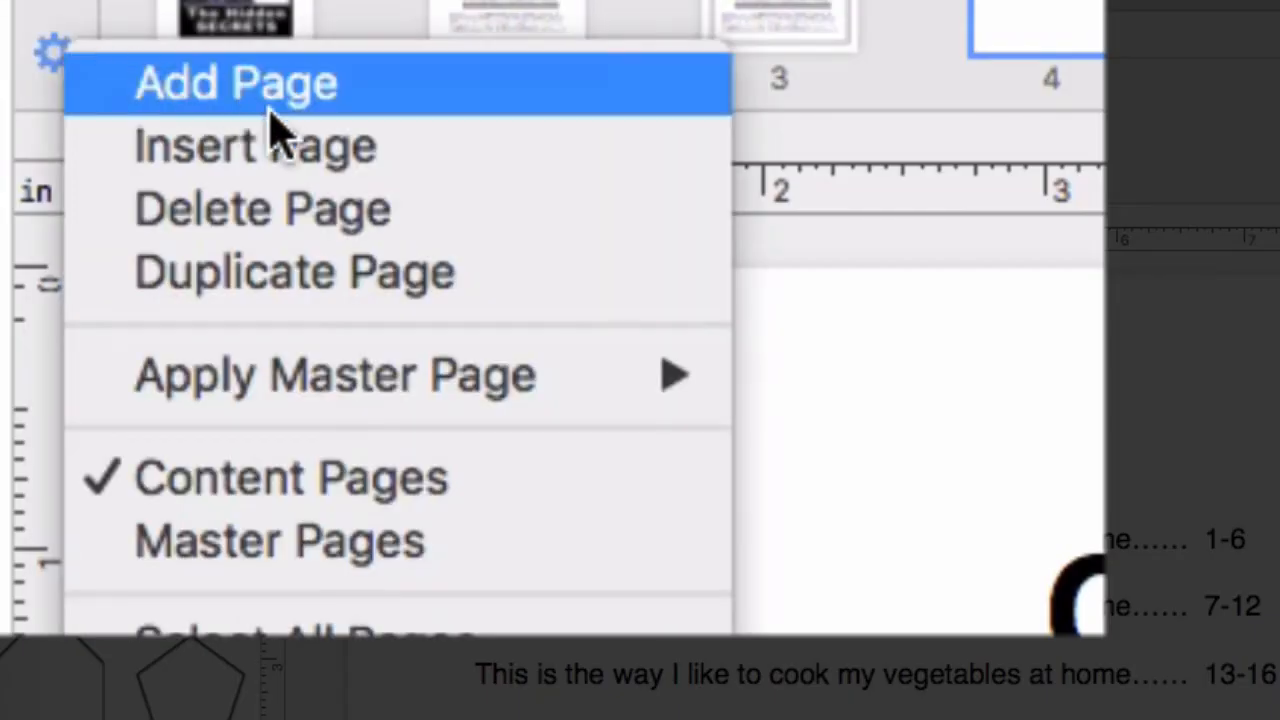
pyautogui.moveTo(410, 377)
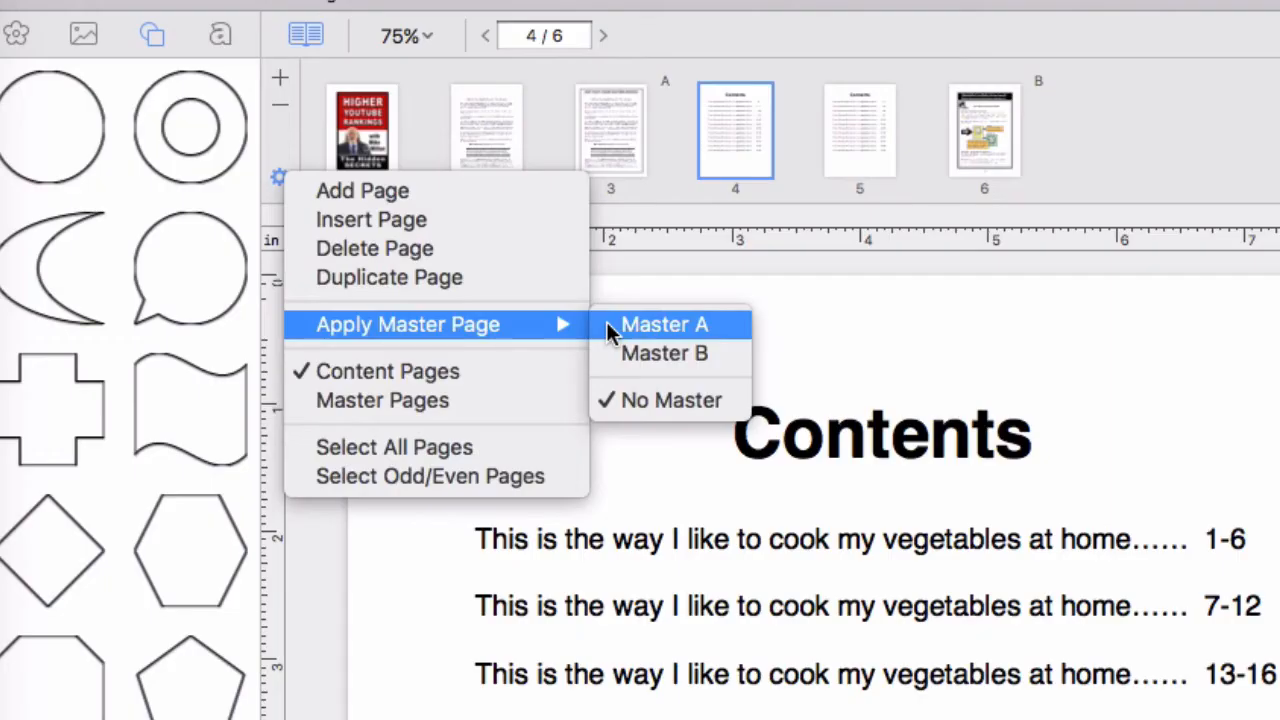
pyautogui.click(610, 331)
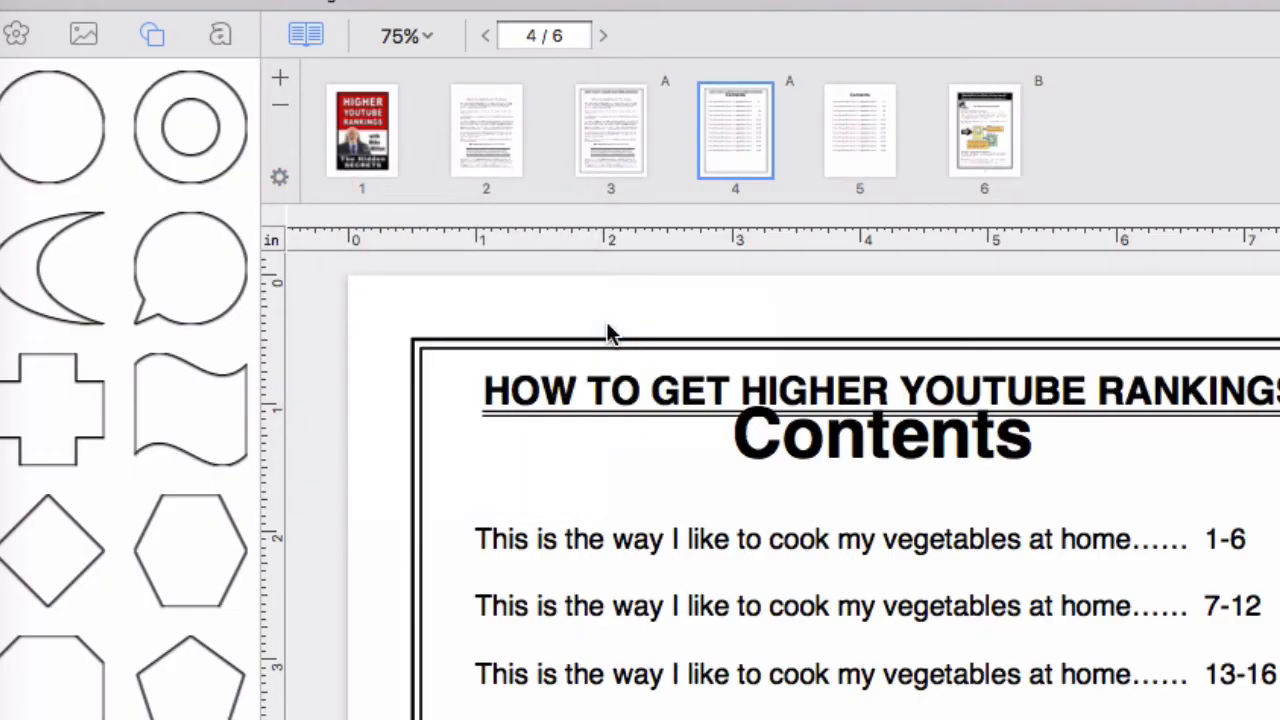
pyautogui.click(877, 446)
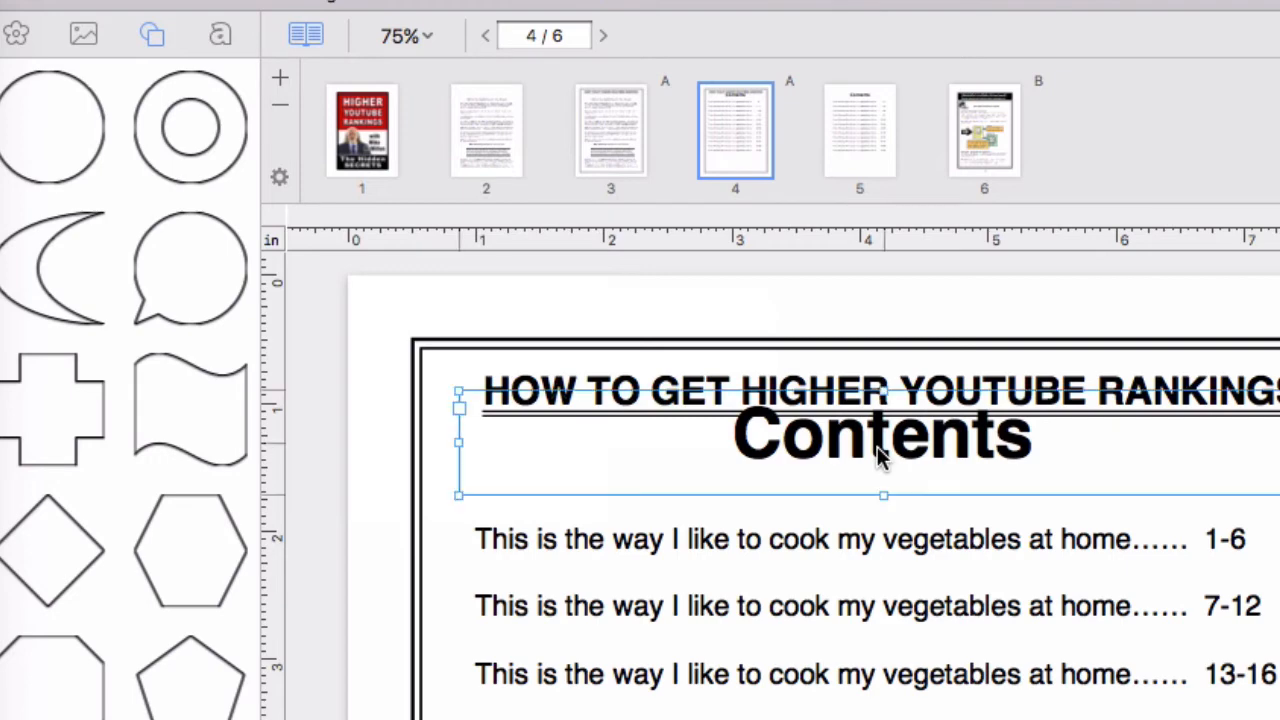
pyautogui.moveTo(877, 452)
pyautogui.mouseDown()
pyautogui.moveTo(879, 465)
pyautogui.moveTo(878, 446)
pyautogui.mouseUp()
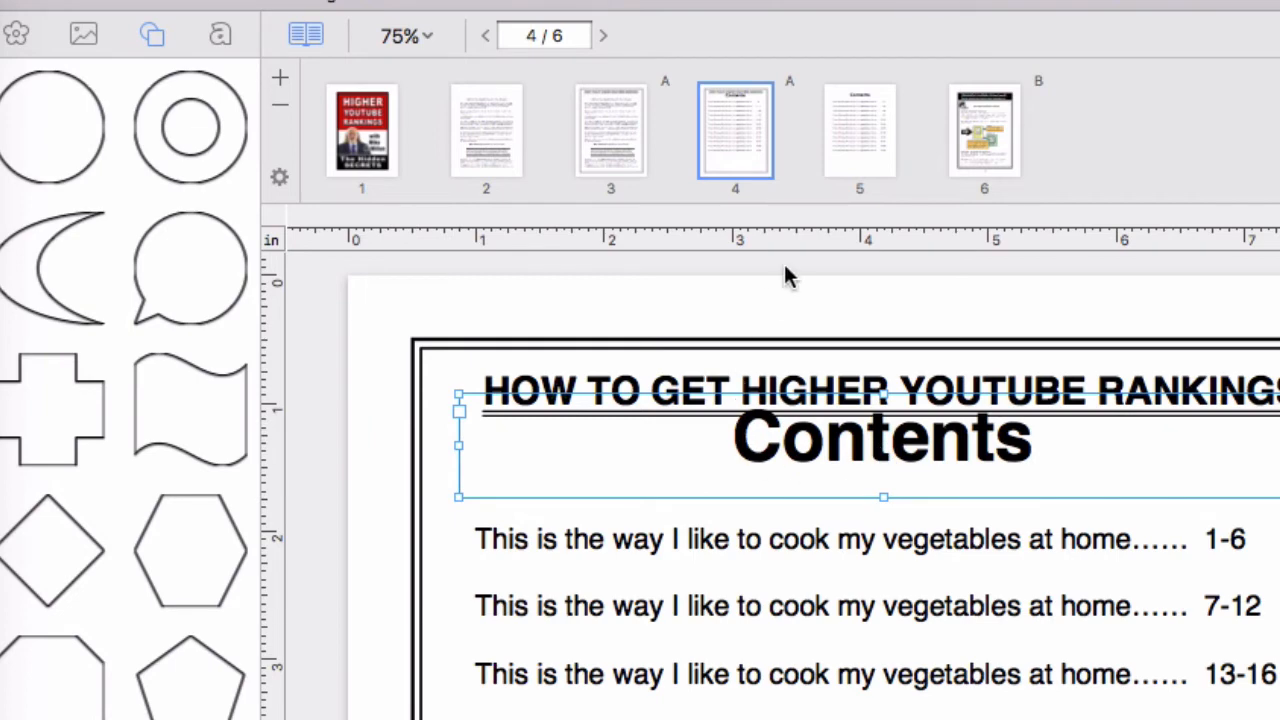
# Step: Compare pages 4 and 5 and examine how the master border and title frame the article on page 3
pyautogui.click(856, 133)
pyautogui.click(735, 129)
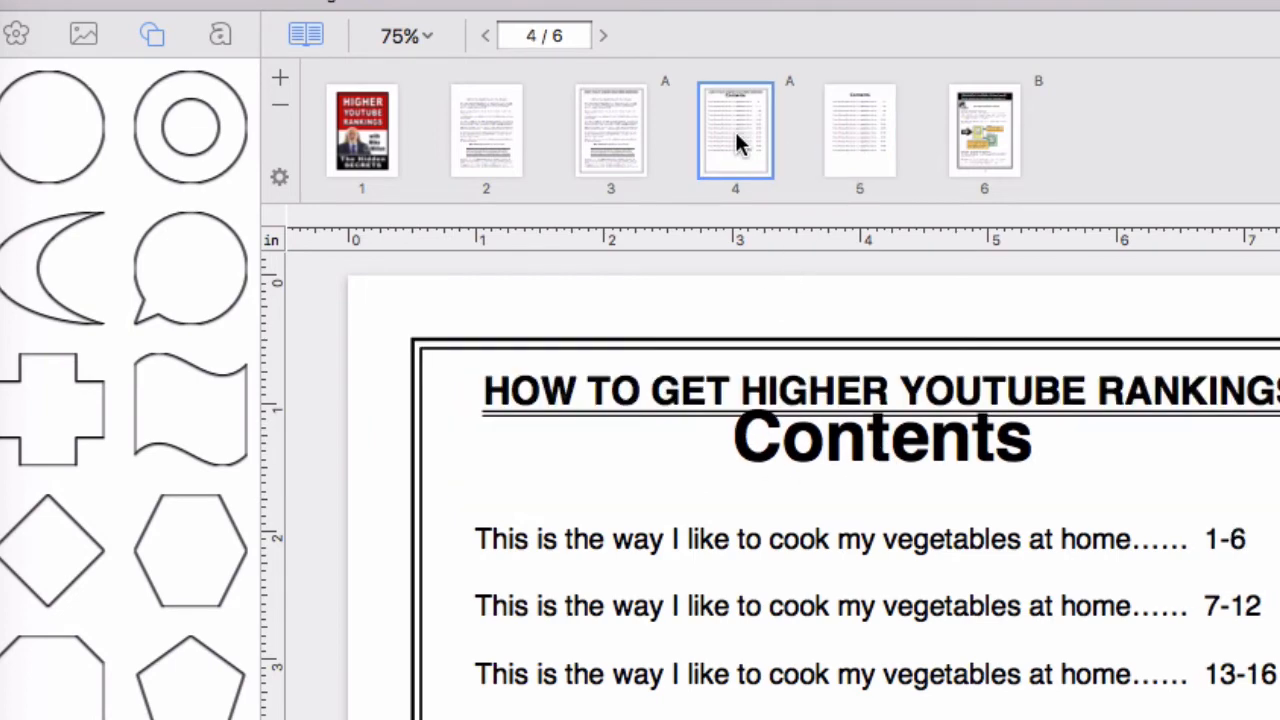
pyautogui.click(608, 116)
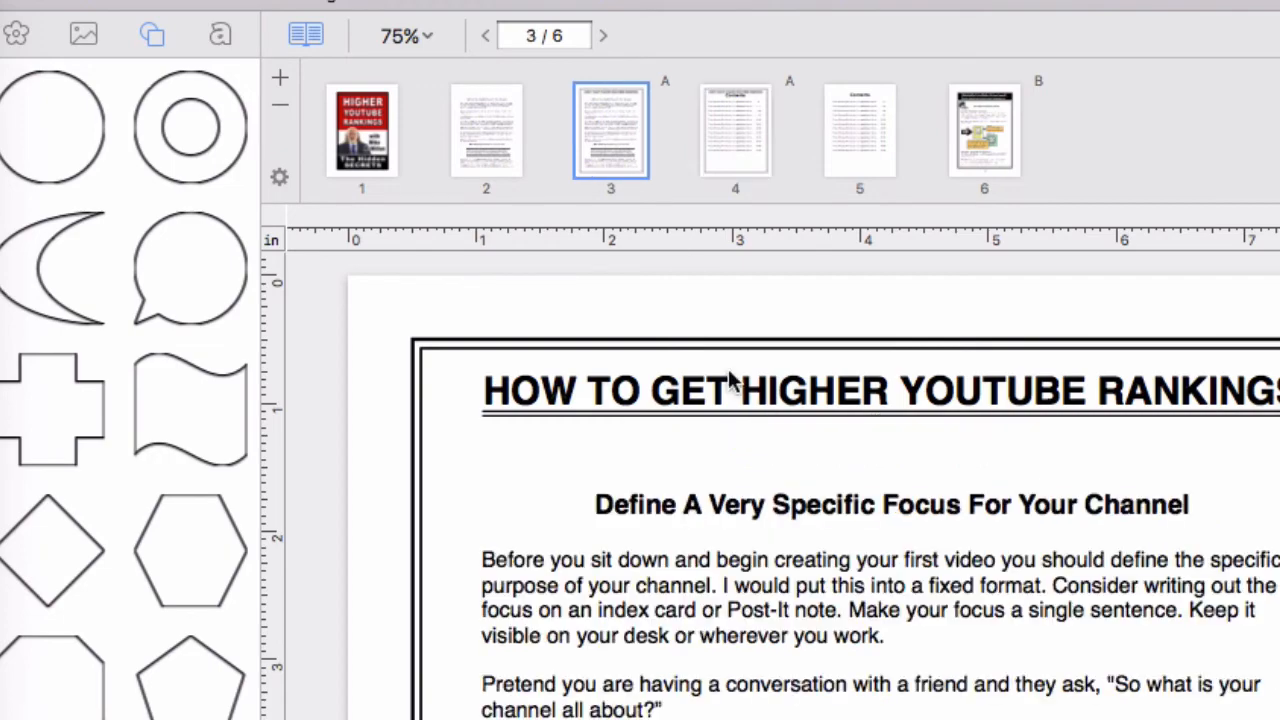
pyautogui.scroll(-2, 673, 547)
pyautogui.scroll(-10, 673, 537)
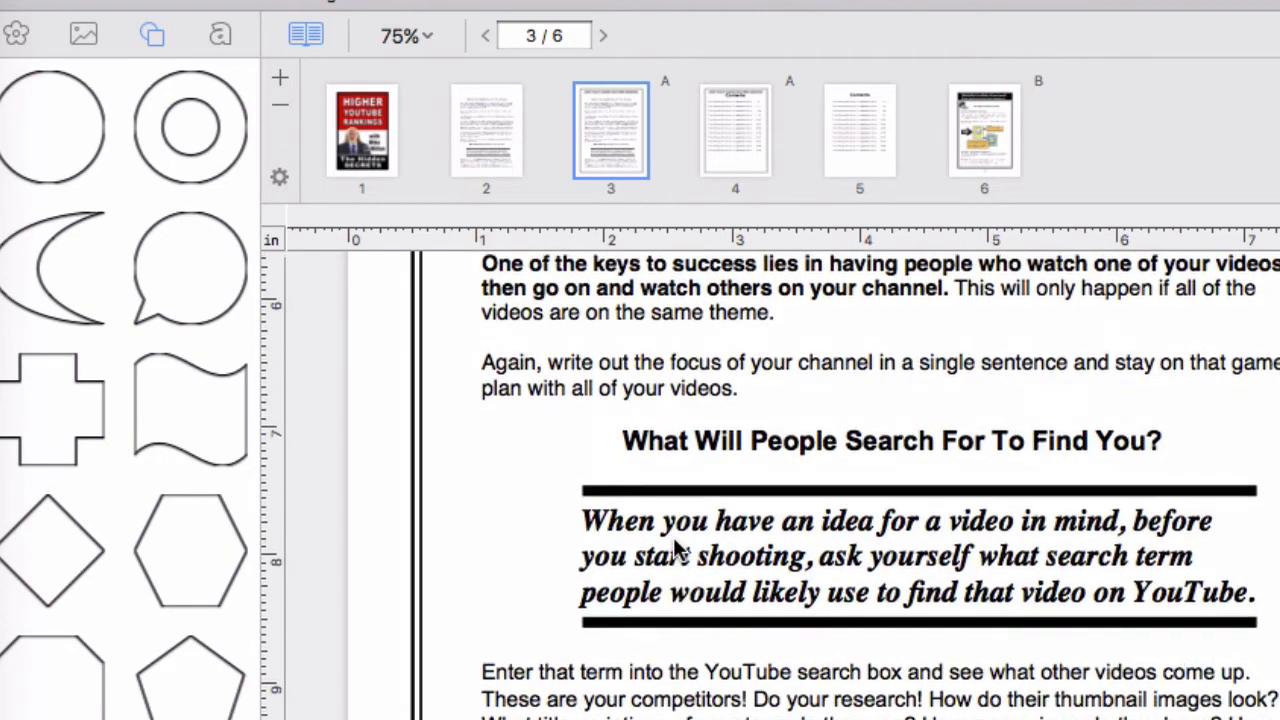
pyautogui.scroll(5, 673, 547)
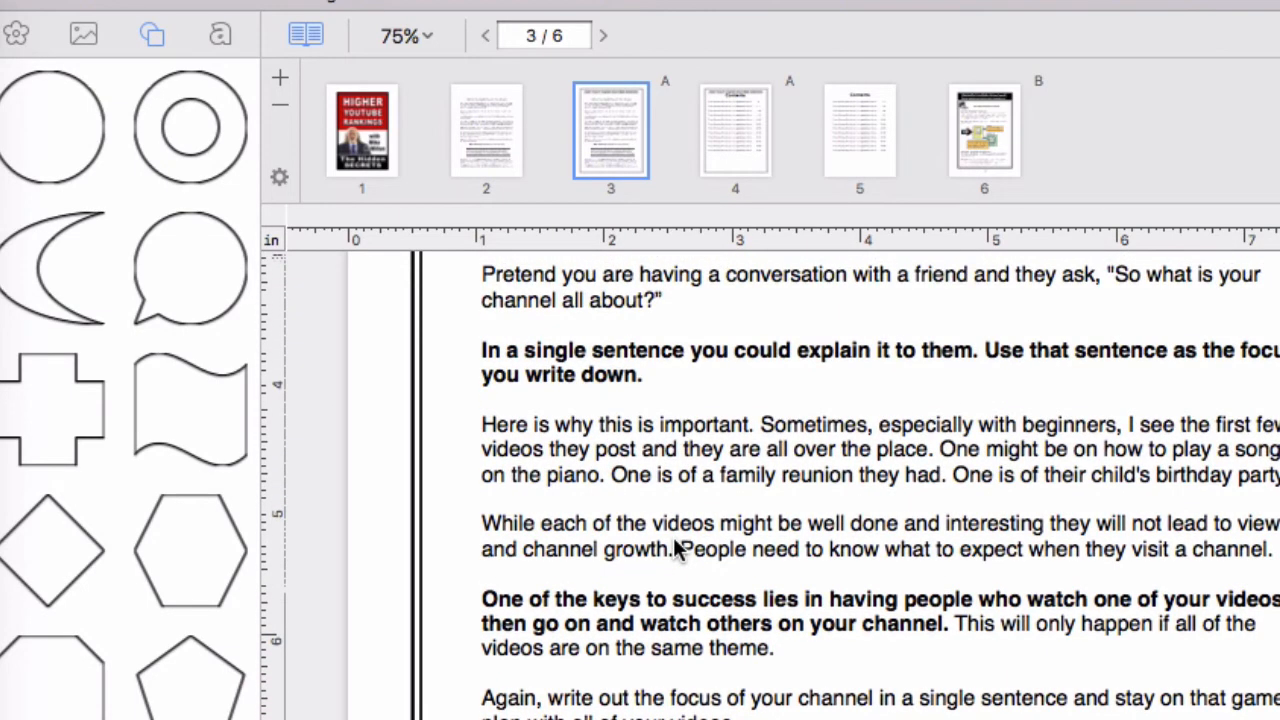
pyautogui.scroll(-1, 673, 547)
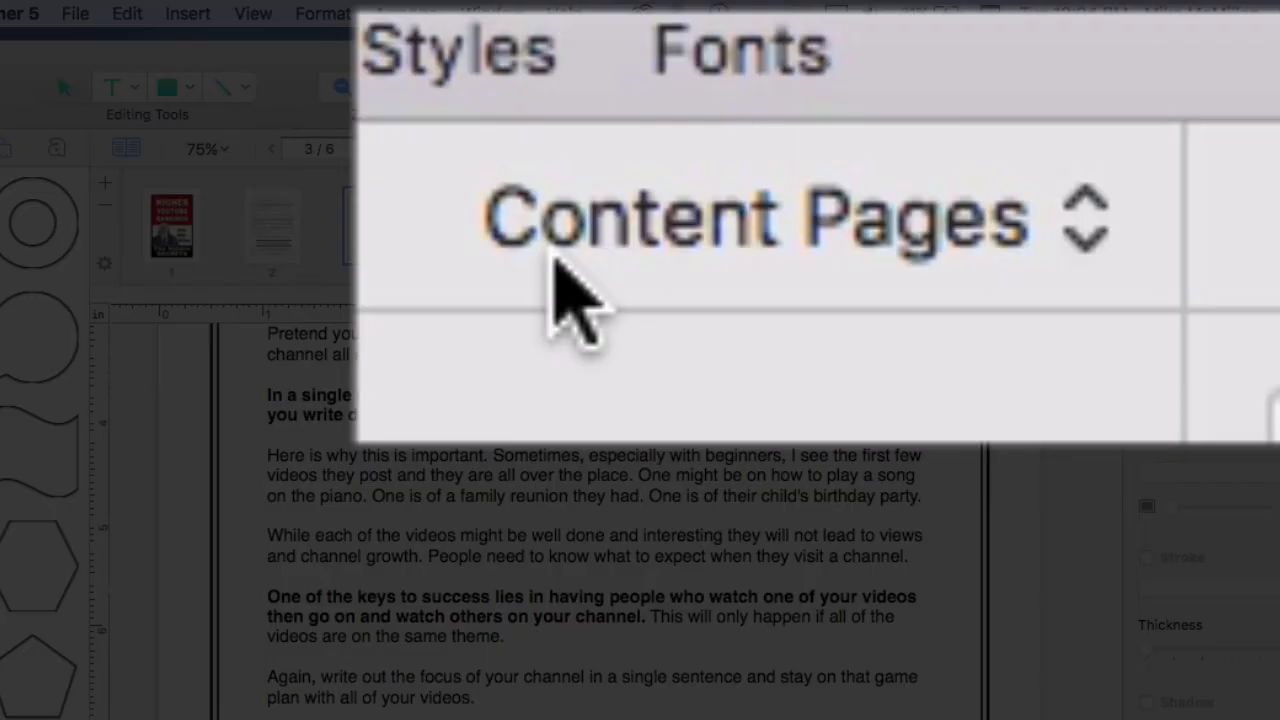
# Step: Switch to Master Pages and draw a rectangle about 1 in wide over master A's bottom border, near the right corner
pyautogui.click(553, 238)
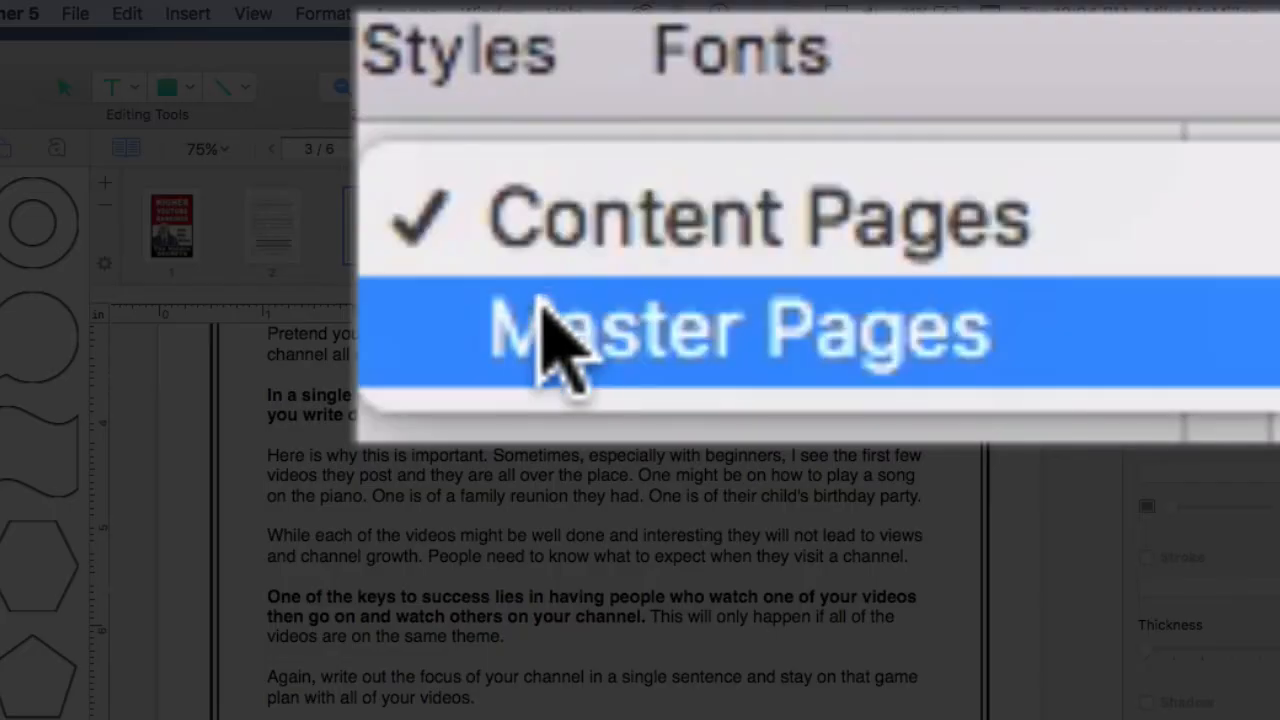
pyautogui.click(545, 320)
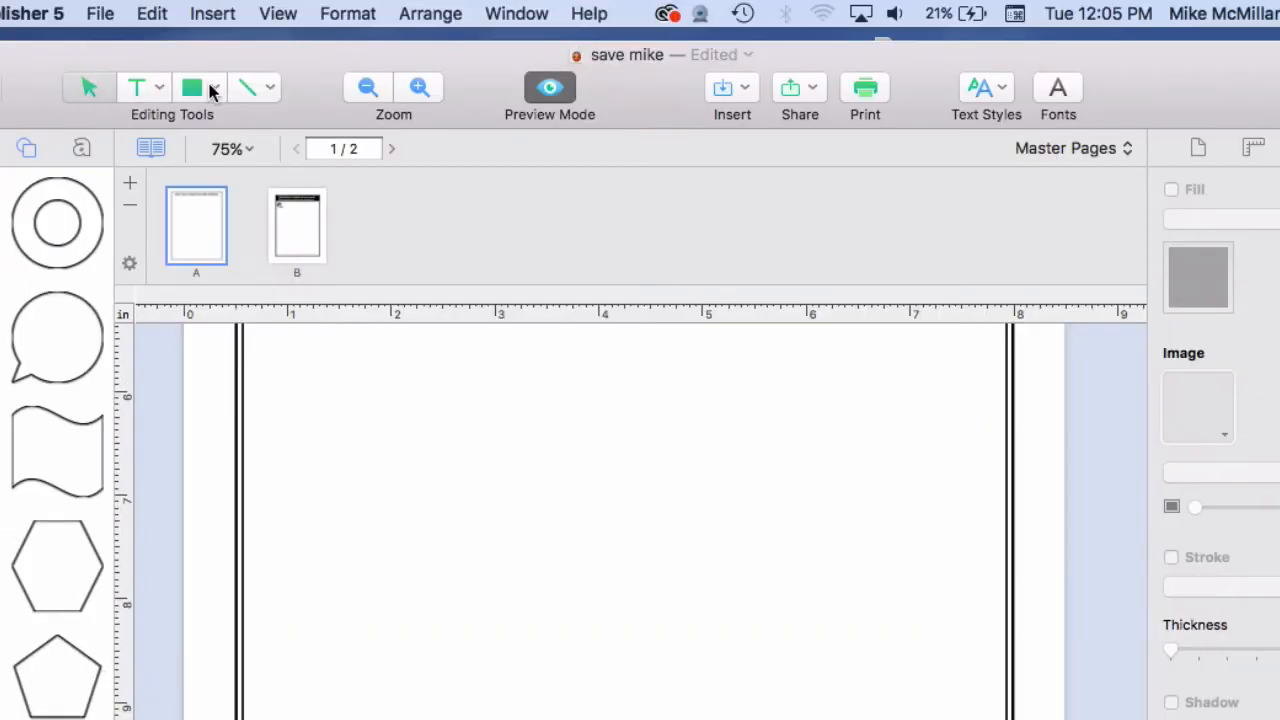
pyautogui.click(209, 91)
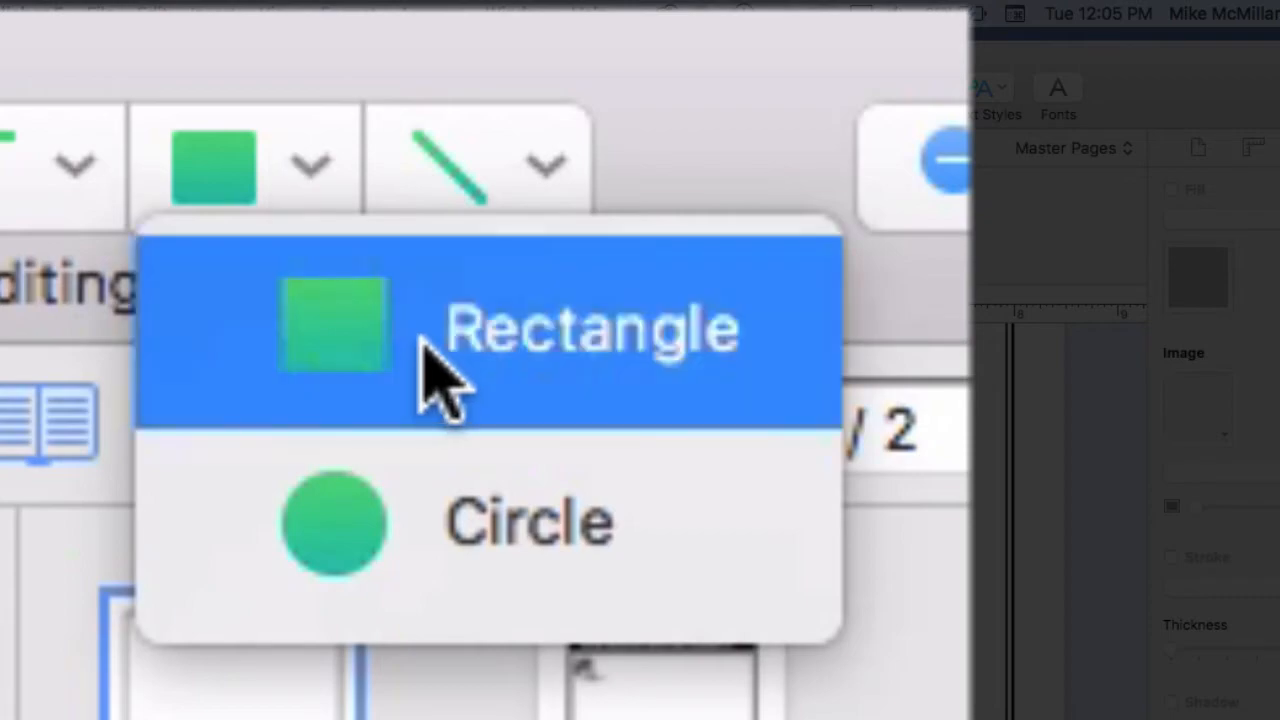
pyautogui.click(440, 380)
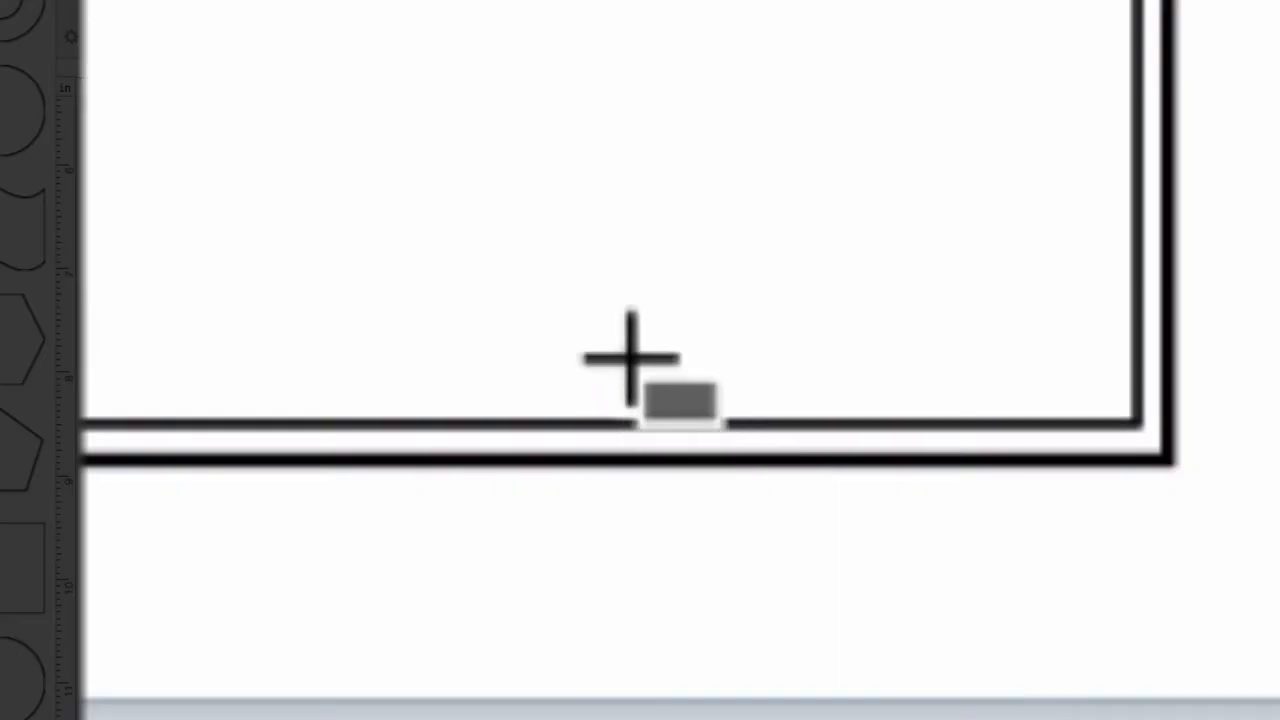
pyautogui.moveTo(619, 351)
pyautogui.mouseDown()
pyautogui.moveTo(808, 463)
pyautogui.moveTo(994, 531)
pyautogui.moveTo(1078, 530)
pyautogui.mouseUp()
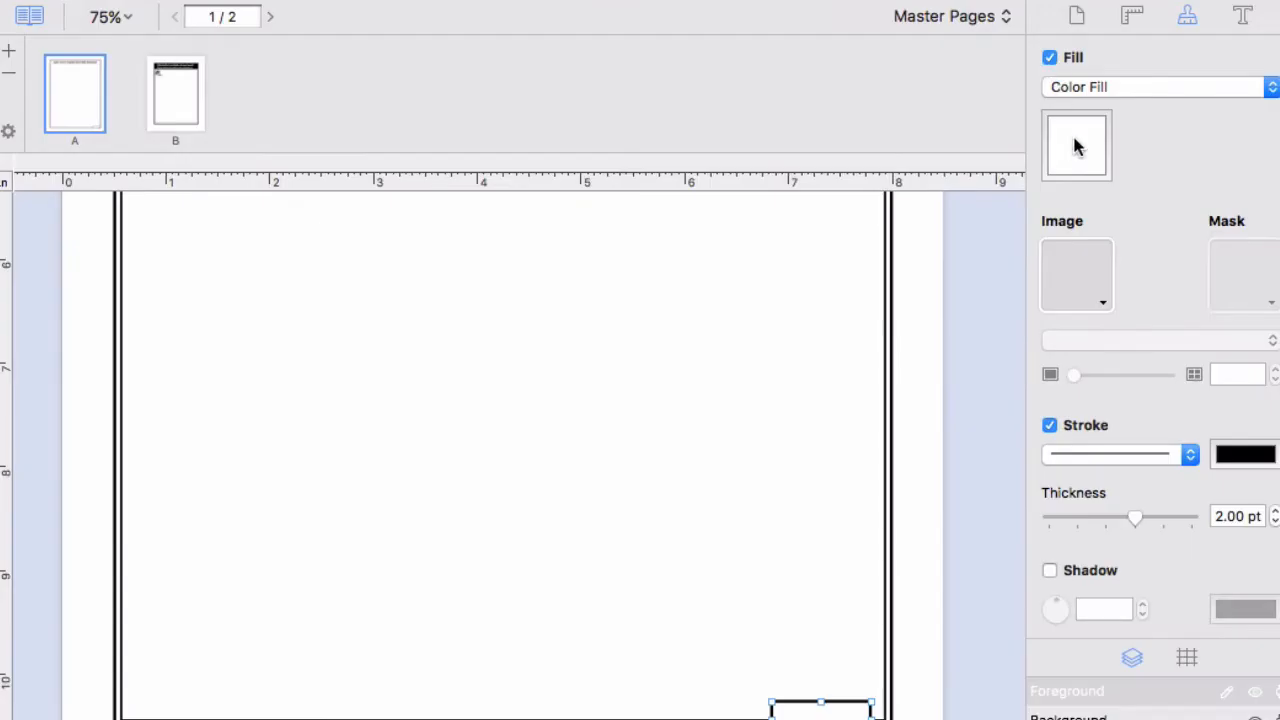
# Step: Try a Moss fill on the rectangle and set it back to Snow
pyautogui.click(1136, 264)
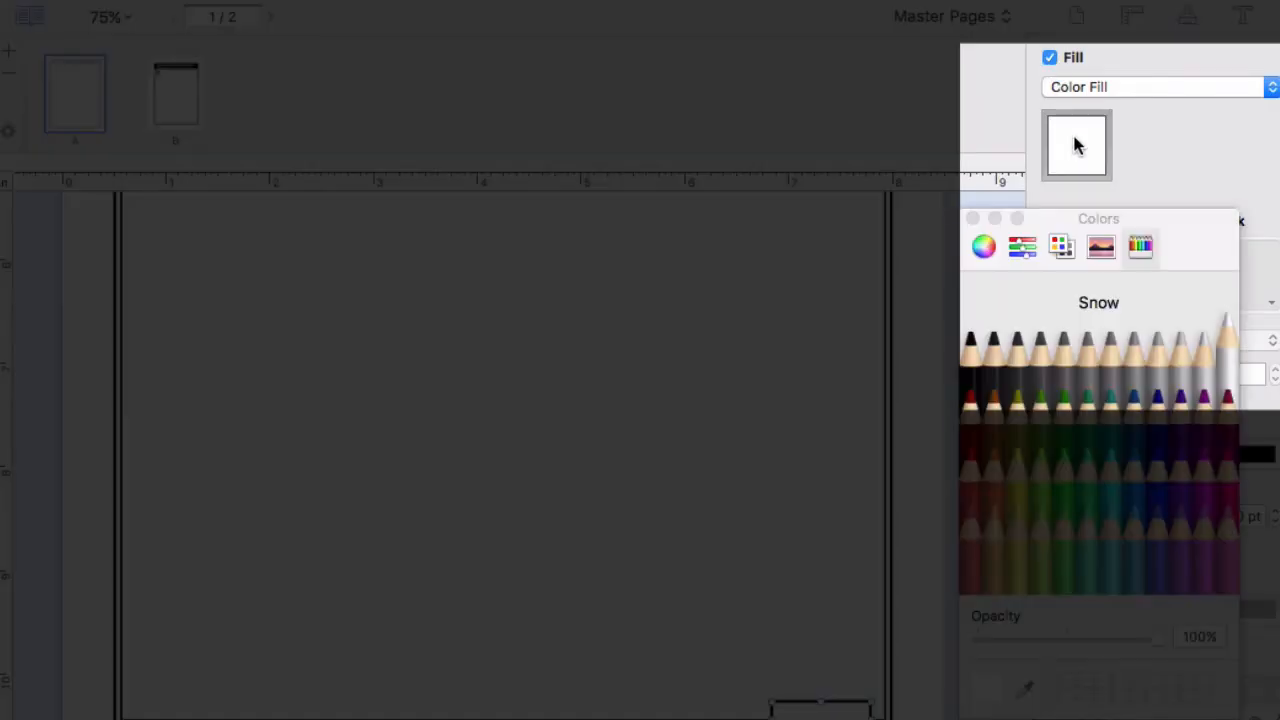
pyautogui.click(1086, 434)
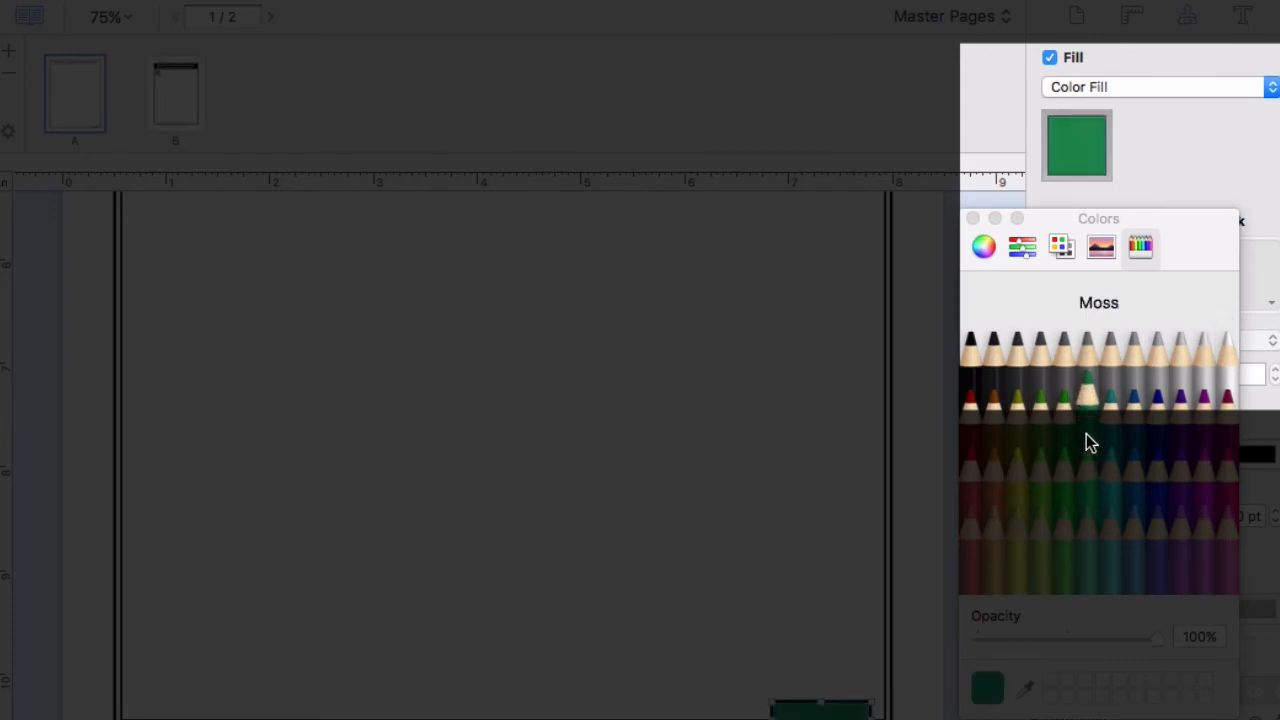
pyautogui.click(1229, 368)
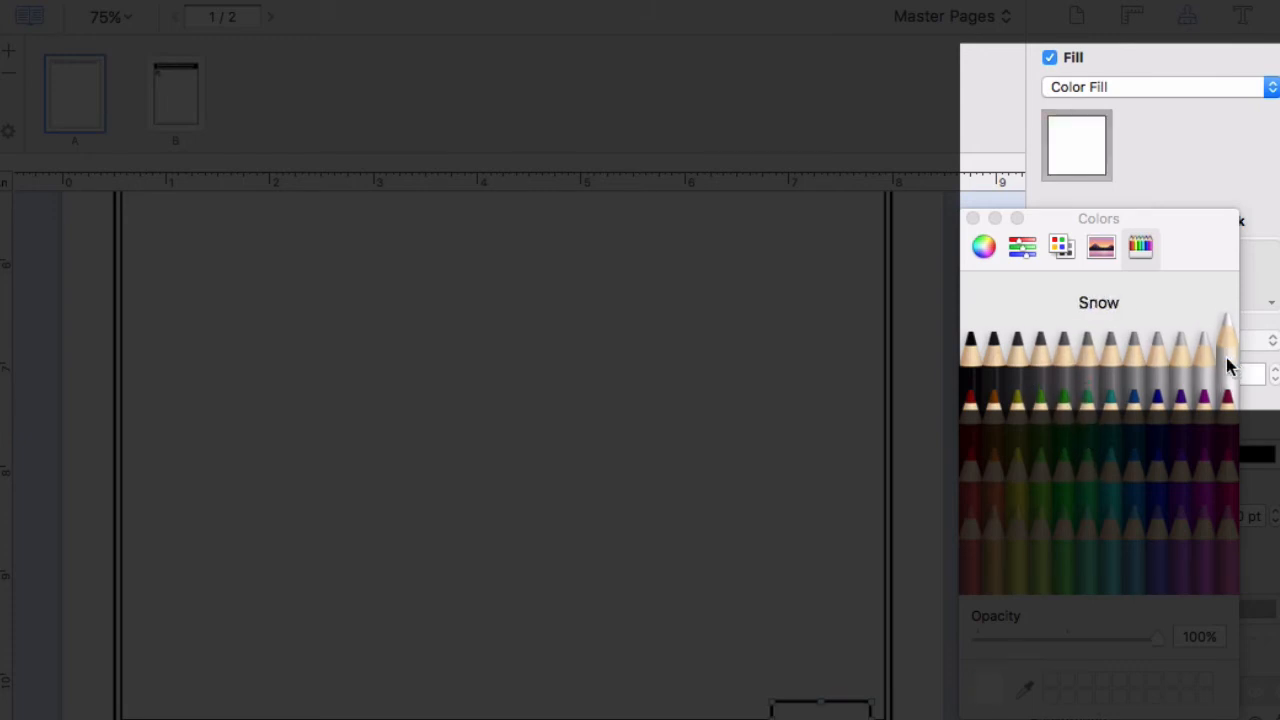
pyautogui.click(972, 218)
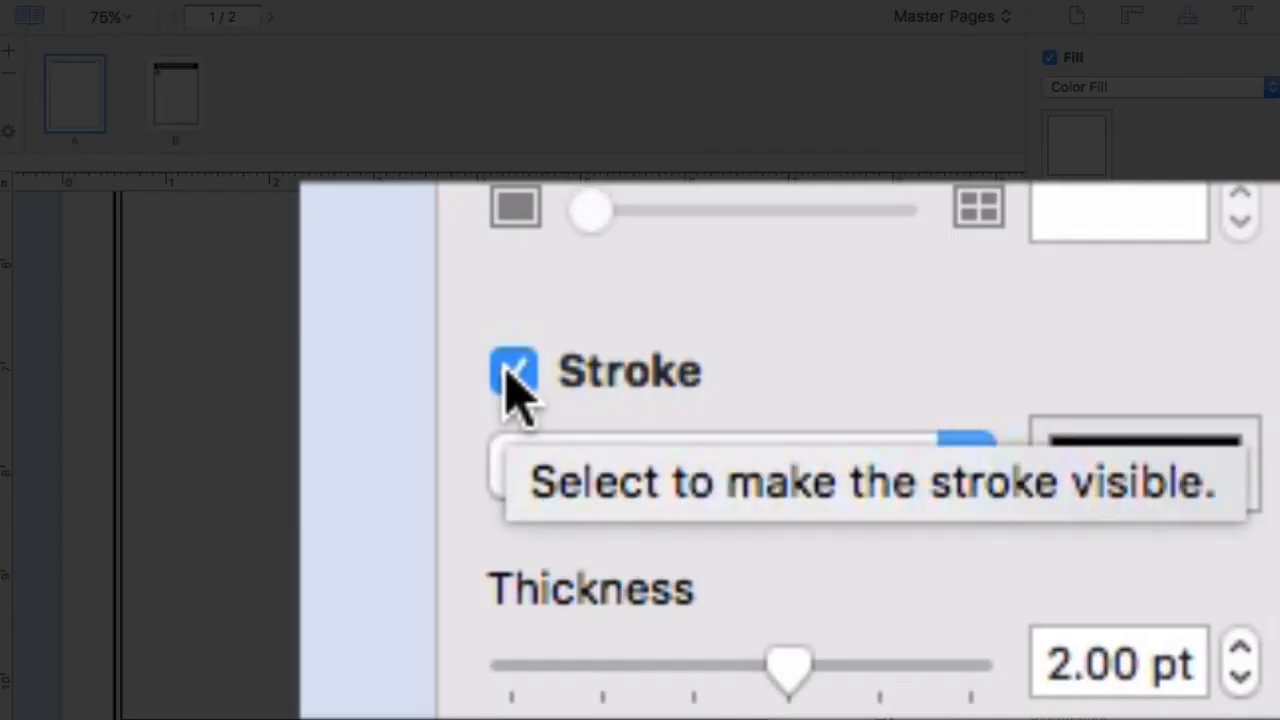
# Step: Turn off the rectangle's stroke and widen it leftward to about 1.1 in across the bottom border
pyautogui.click(510, 375)
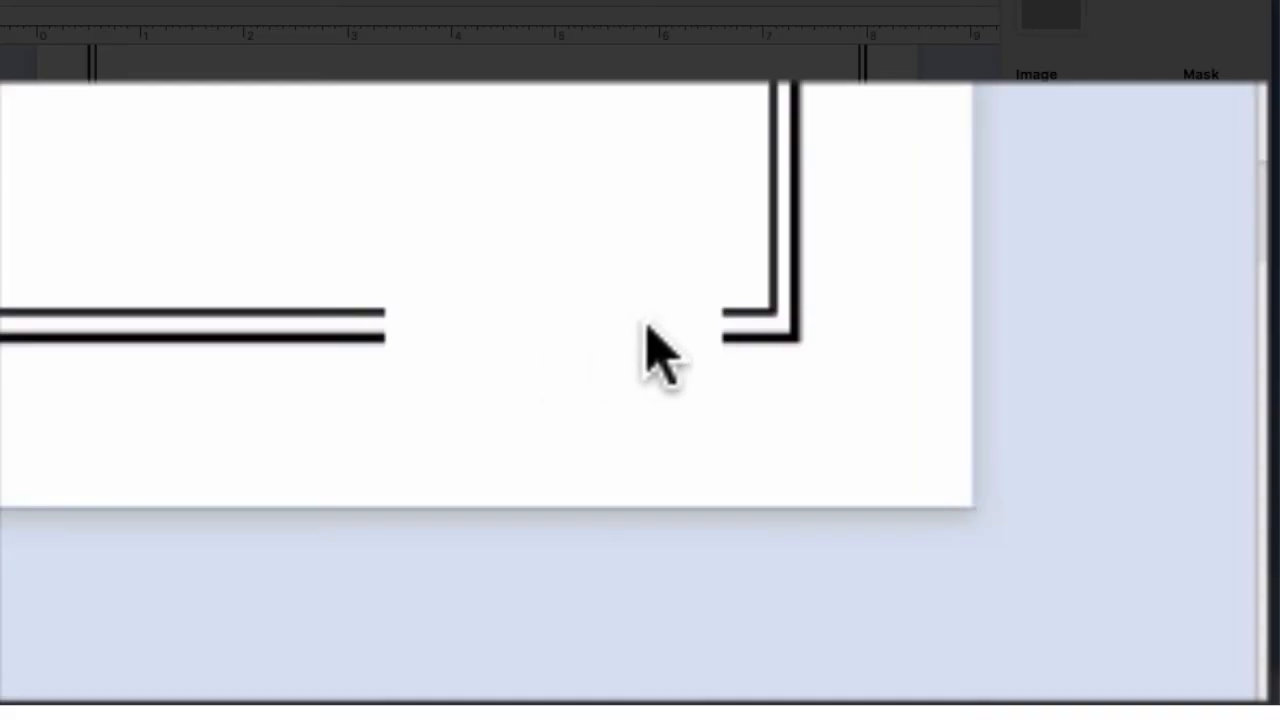
pyautogui.click(560, 314)
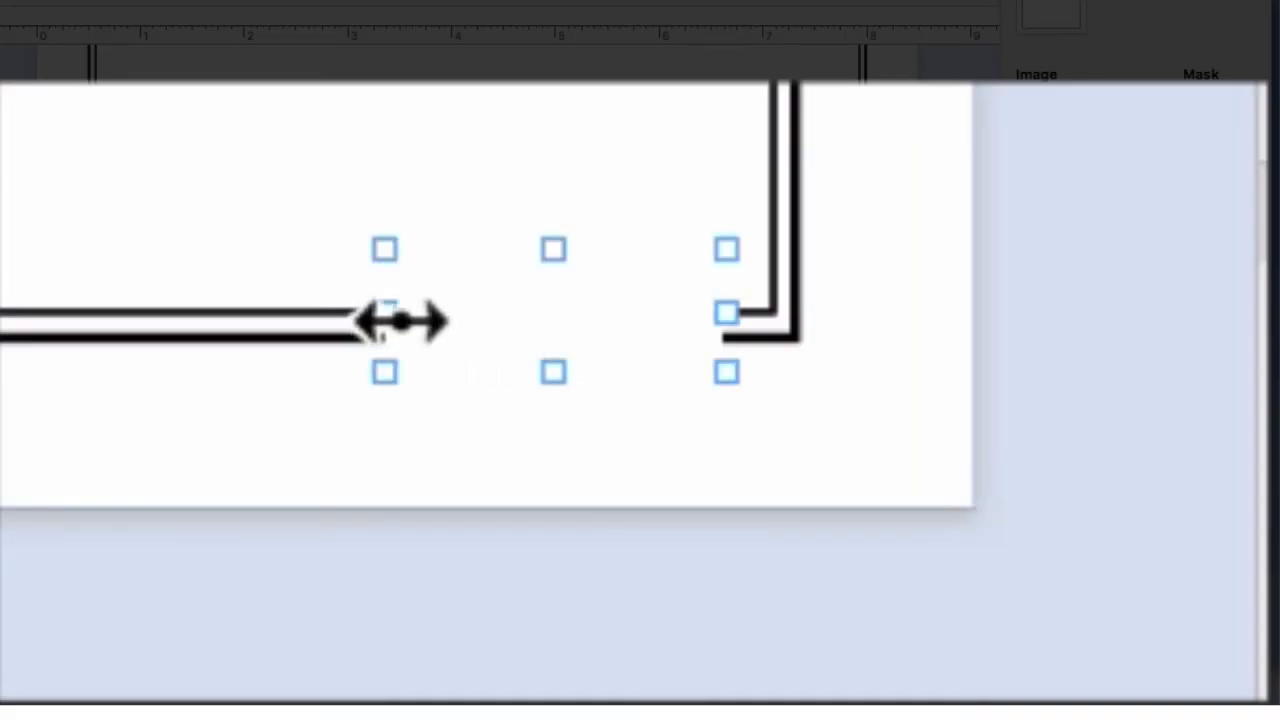
pyautogui.moveTo(397, 317); pyautogui.dragTo(357, 329)
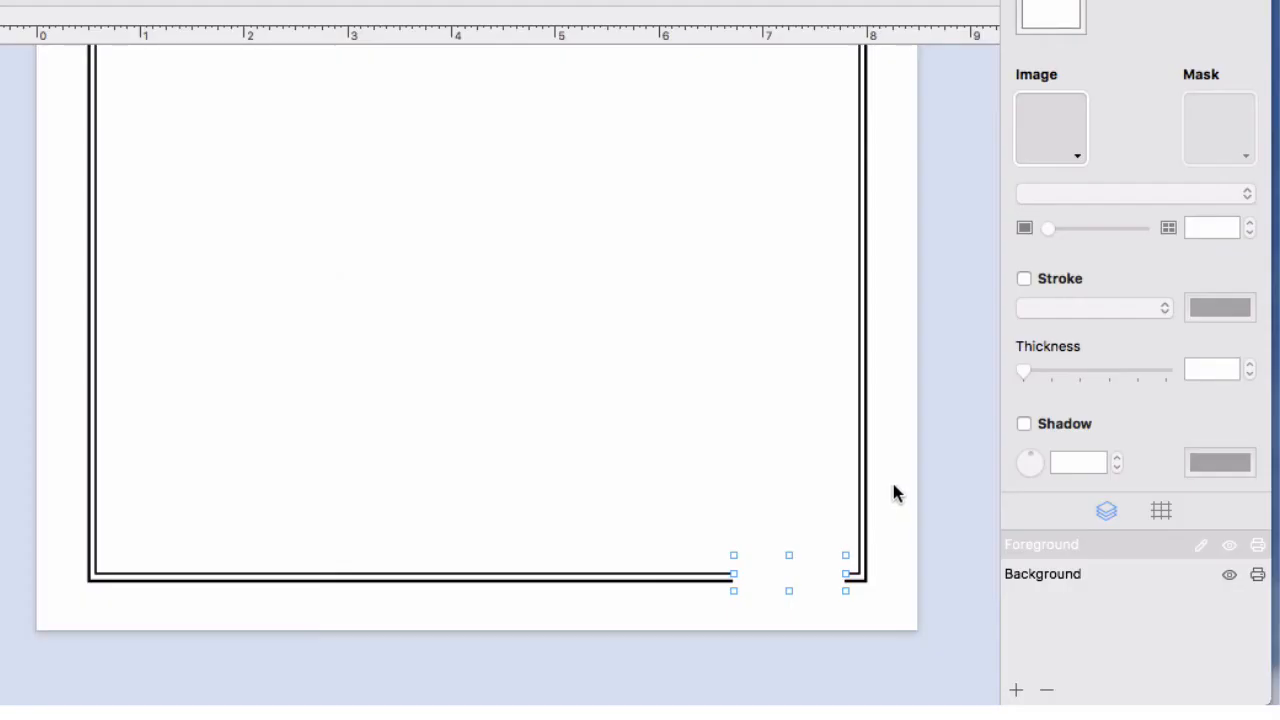
pyautogui.click(892, 491)
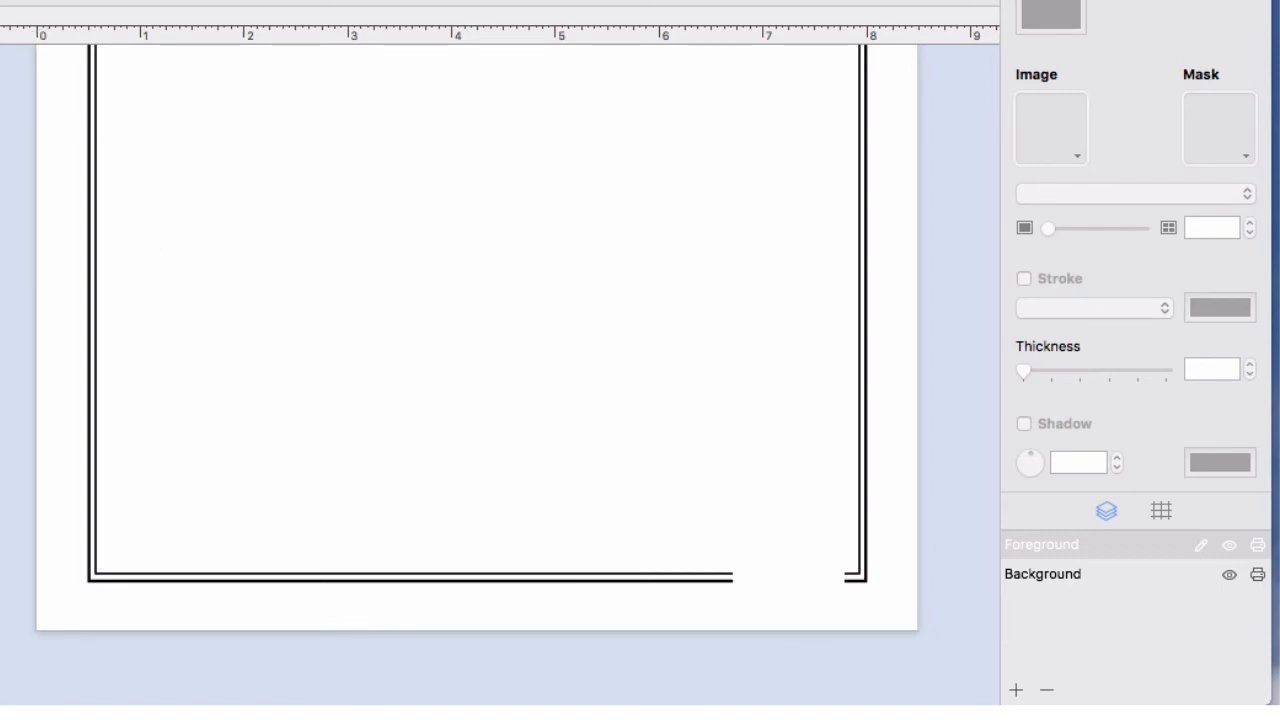
# Step: Insert a page number field on master A and move it just above the gap in the bottom border
pyautogui.click(100, 26)
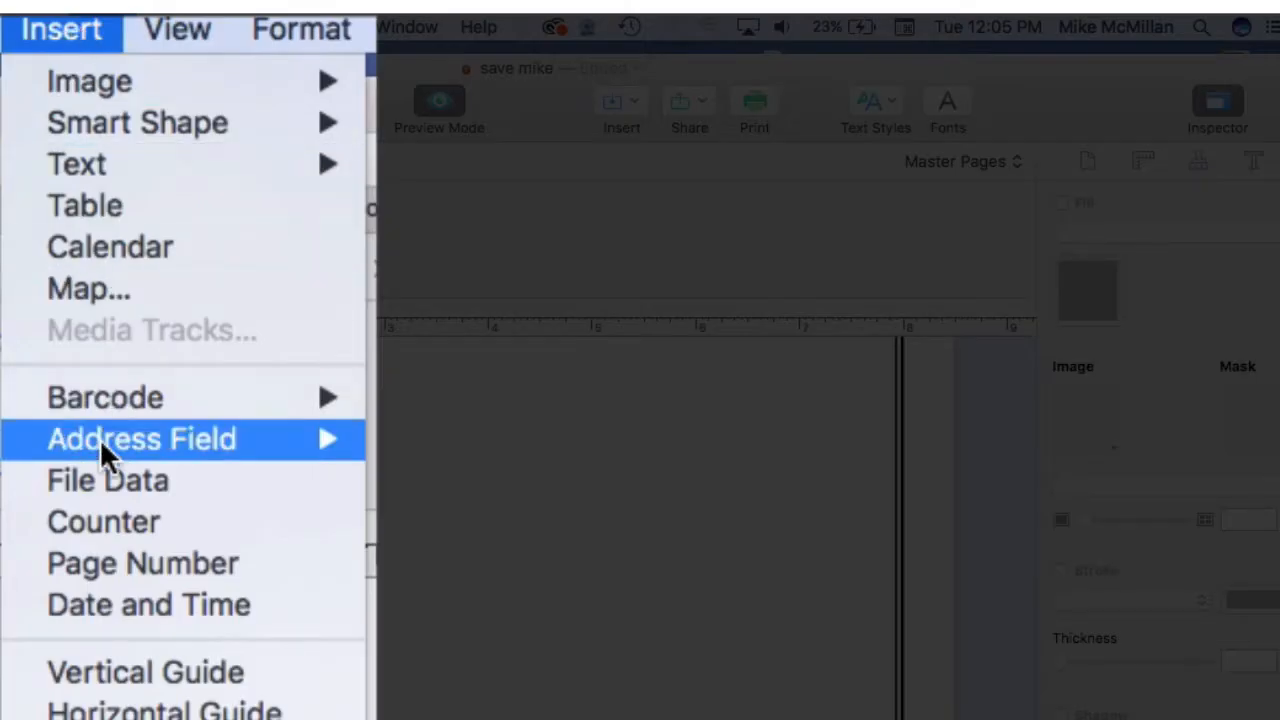
pyautogui.click(117, 567)
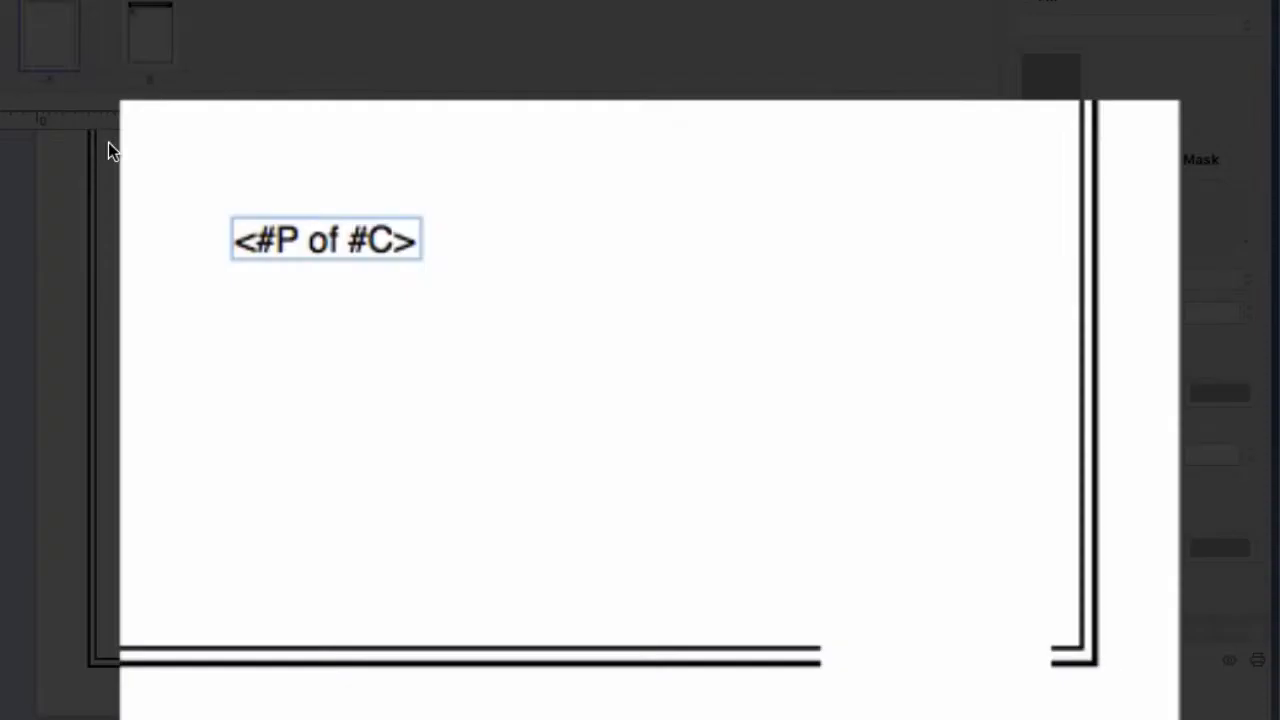
pyautogui.moveTo(332, 240); pyautogui.dragTo(878, 491)
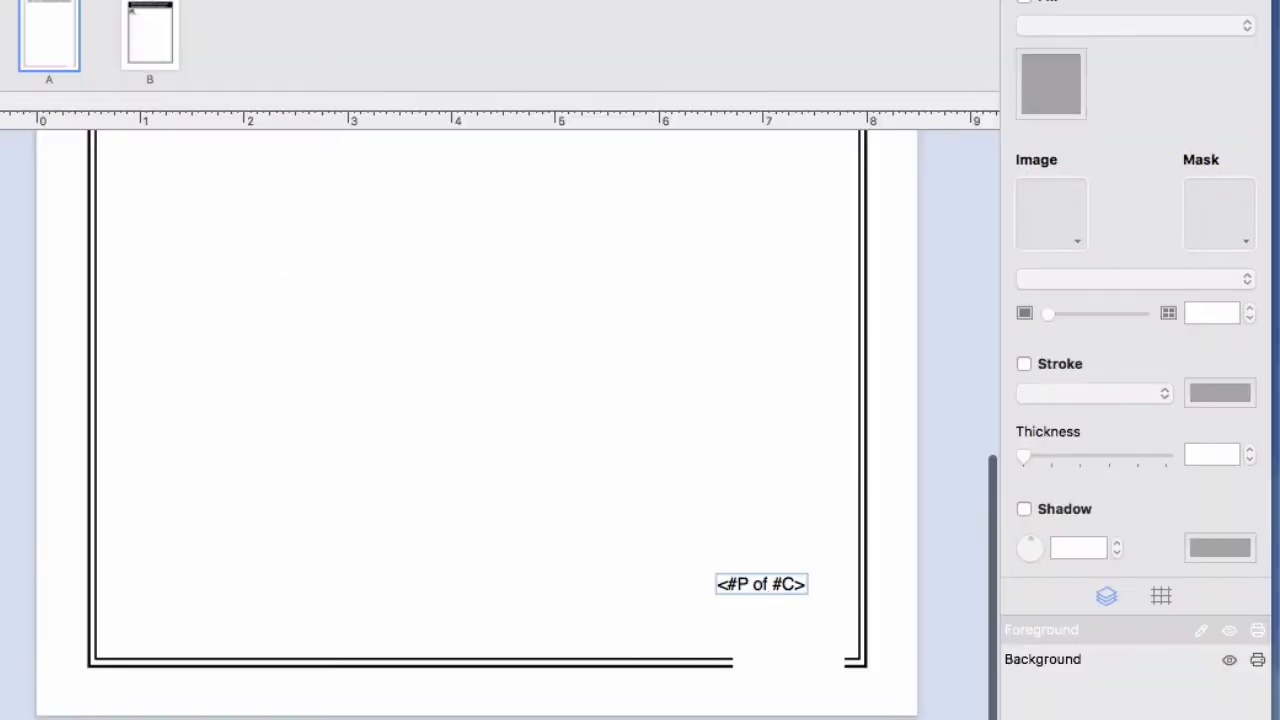
# Step: Set the page number field on master A to start from page 2
pyautogui.press('super+plus')
pyautogui.press('super+plus')
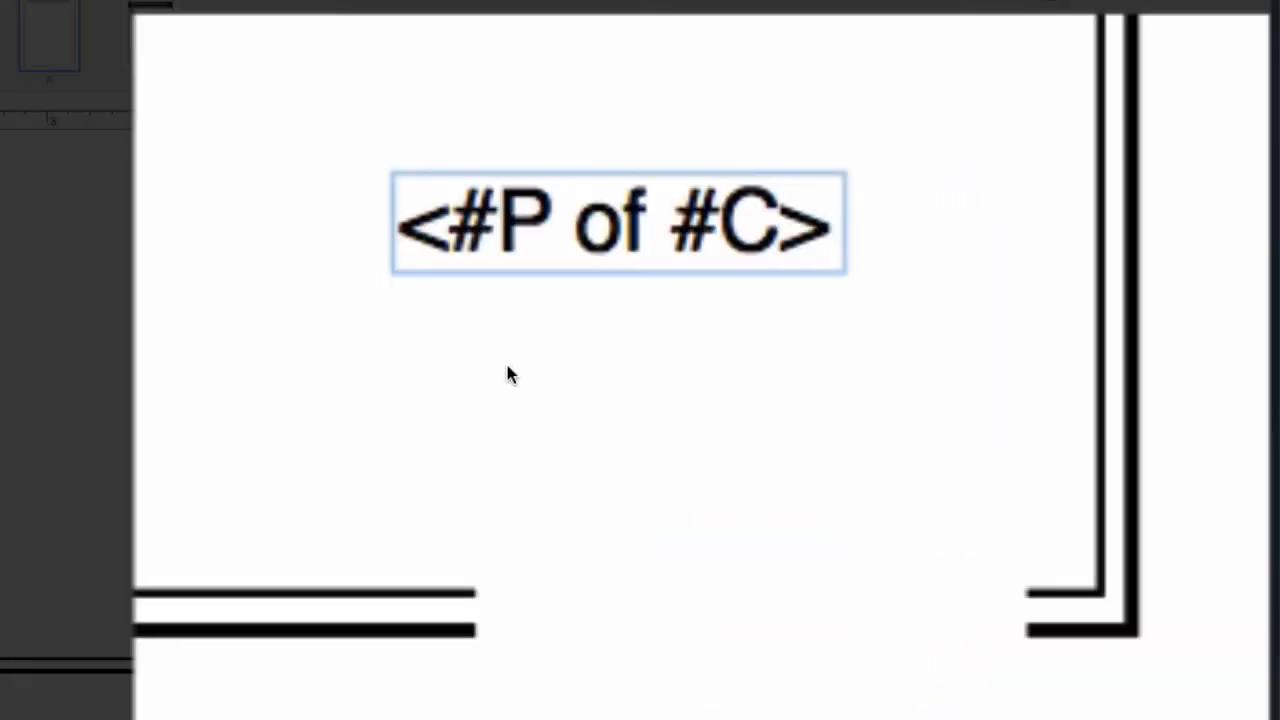
pyautogui.doubleClick(703, 224)
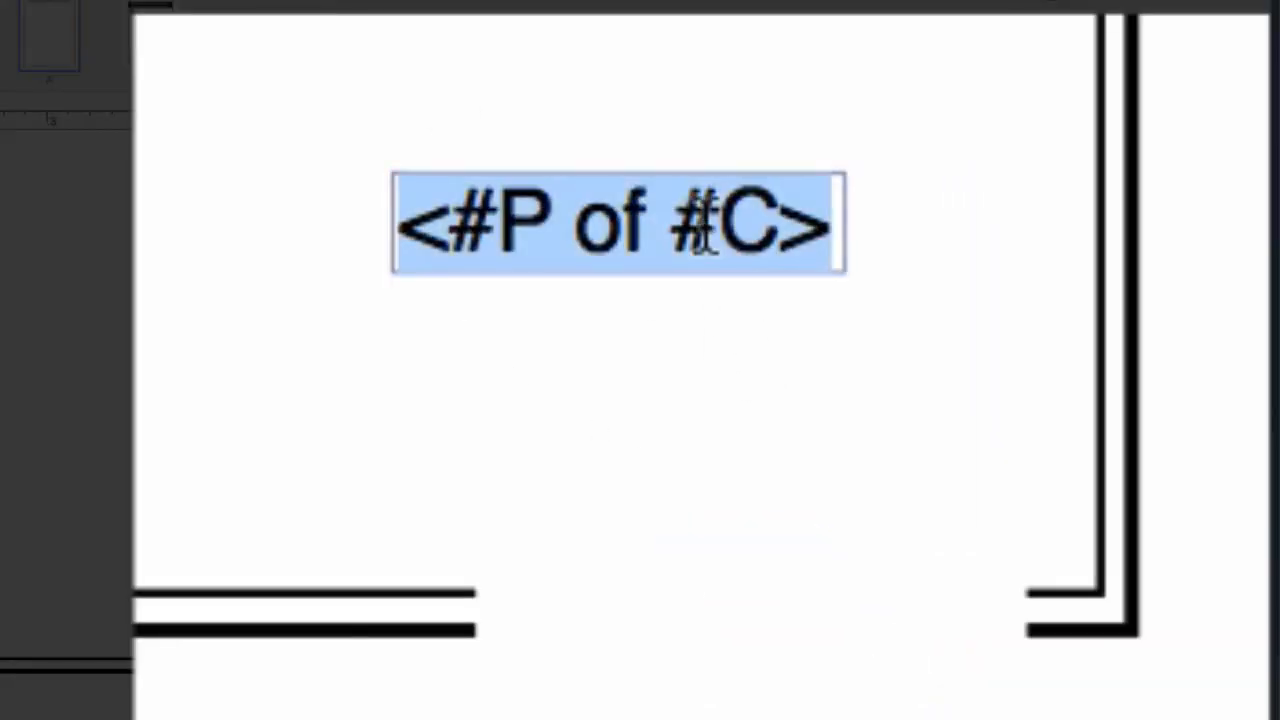
pyautogui.click(703, 238)
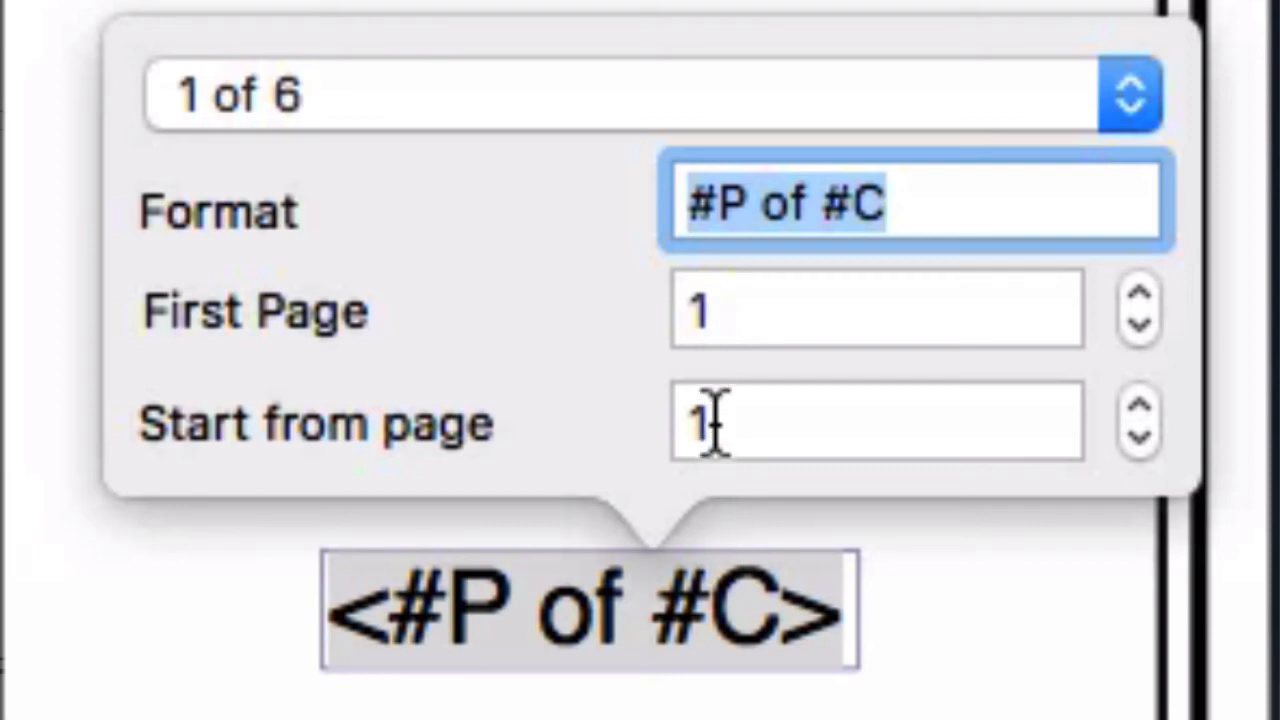
pyautogui.click(674, 423)
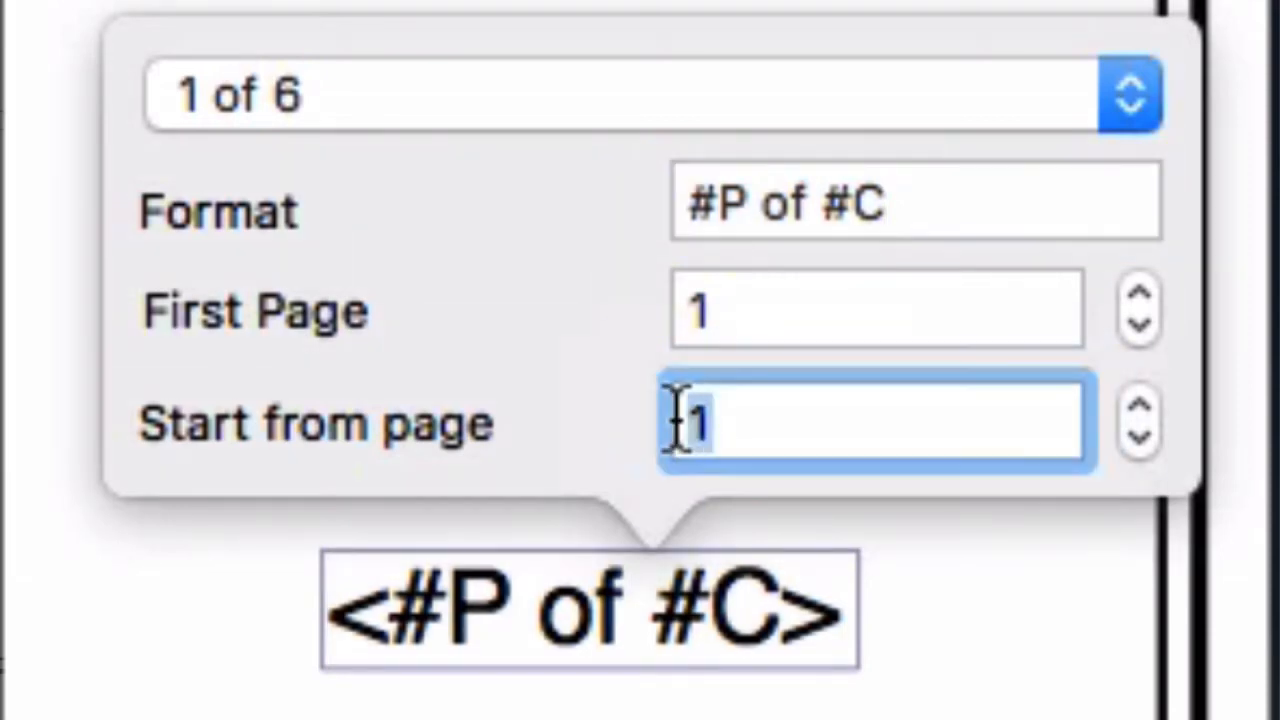
pyautogui.write('2')
pyautogui.press('Return')
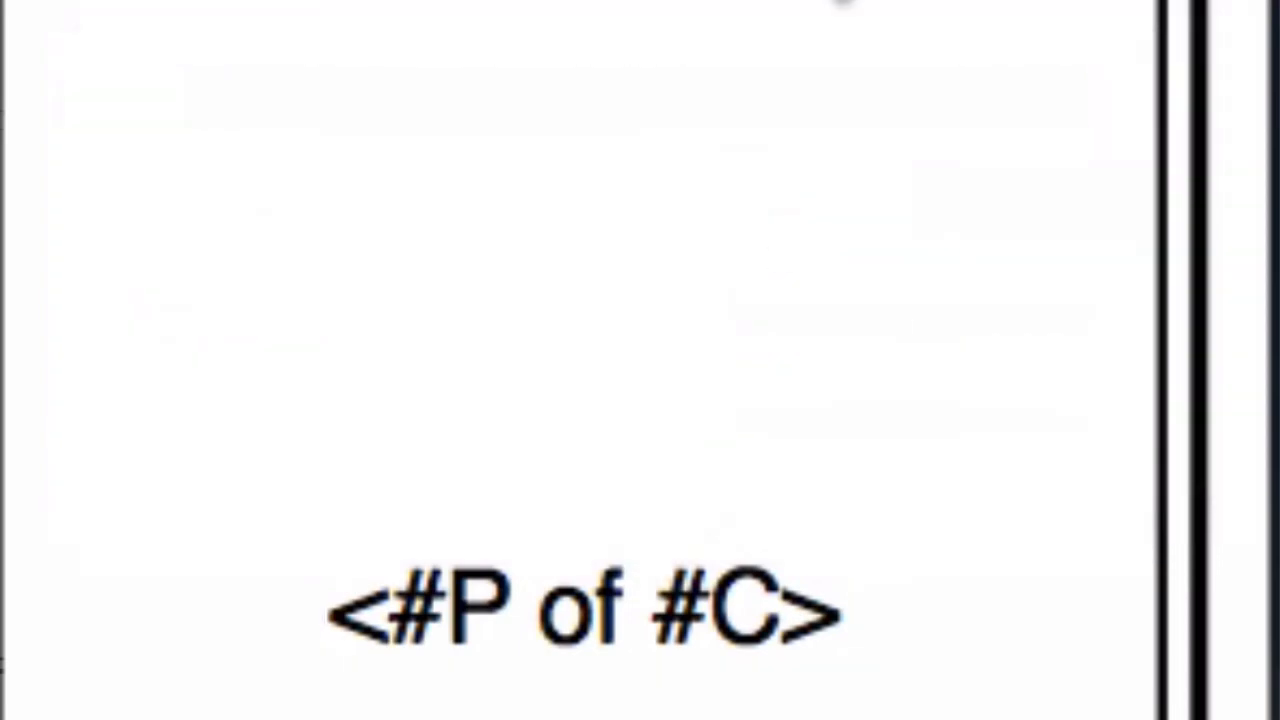
# Step: Place the page number field inside the gap in master A's bottom border and deselect it
pyautogui.click(686, 618)
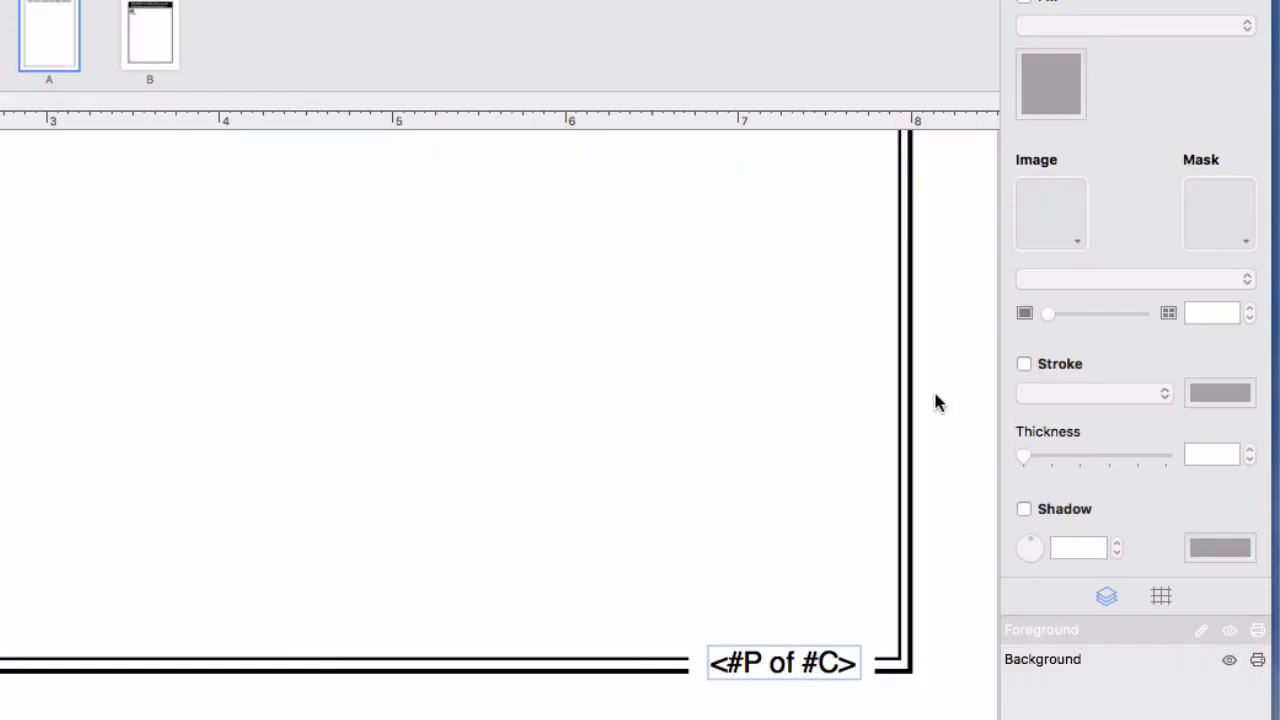
pyautogui.click(944, 390)
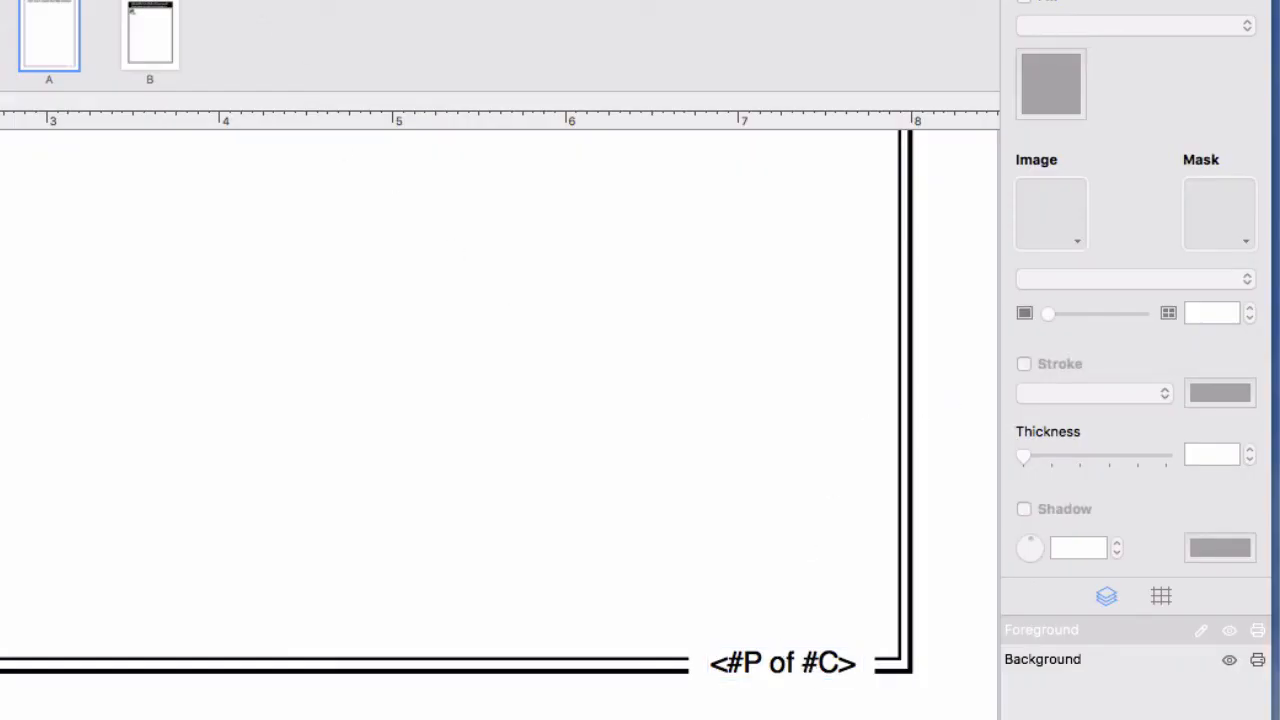
pyautogui.press('super+minus')
pyautogui.press('super+minus')
pyautogui.press('super+minus')
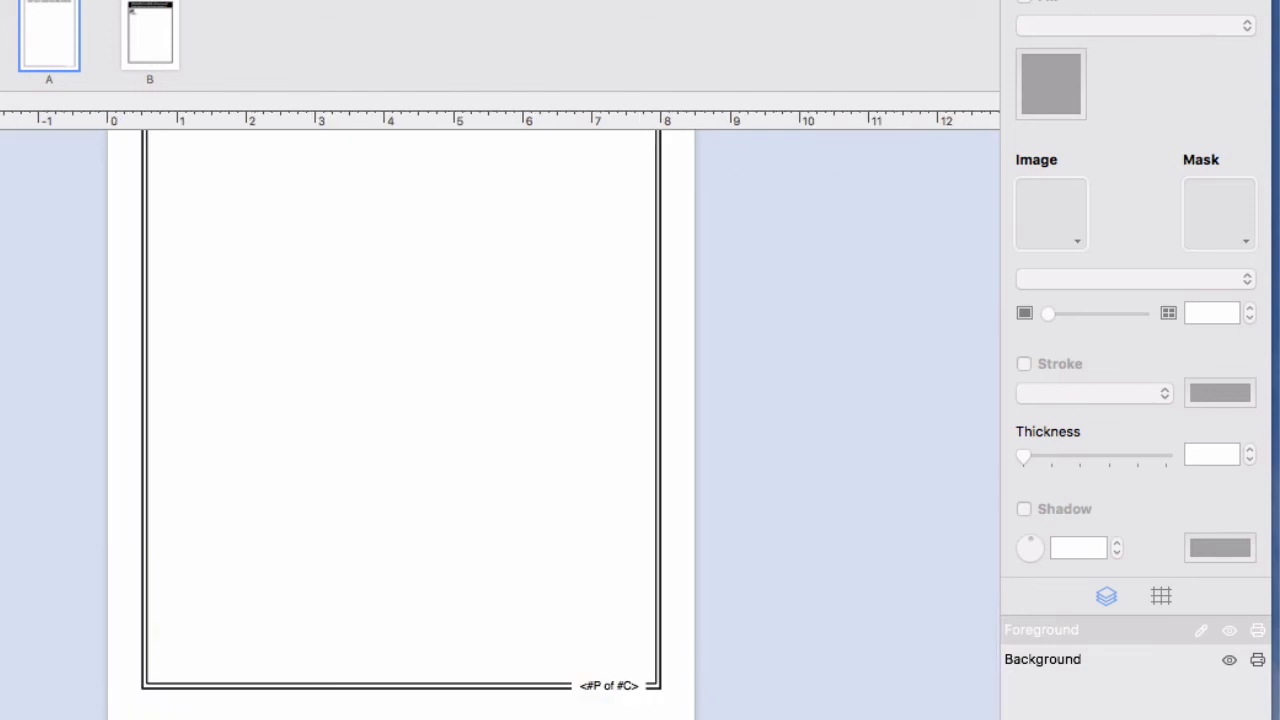
# Step: Return to the content pages and examine the page number at the bottom of page 3 at 100% zoom
pyautogui.scroll(2, 435, 218)
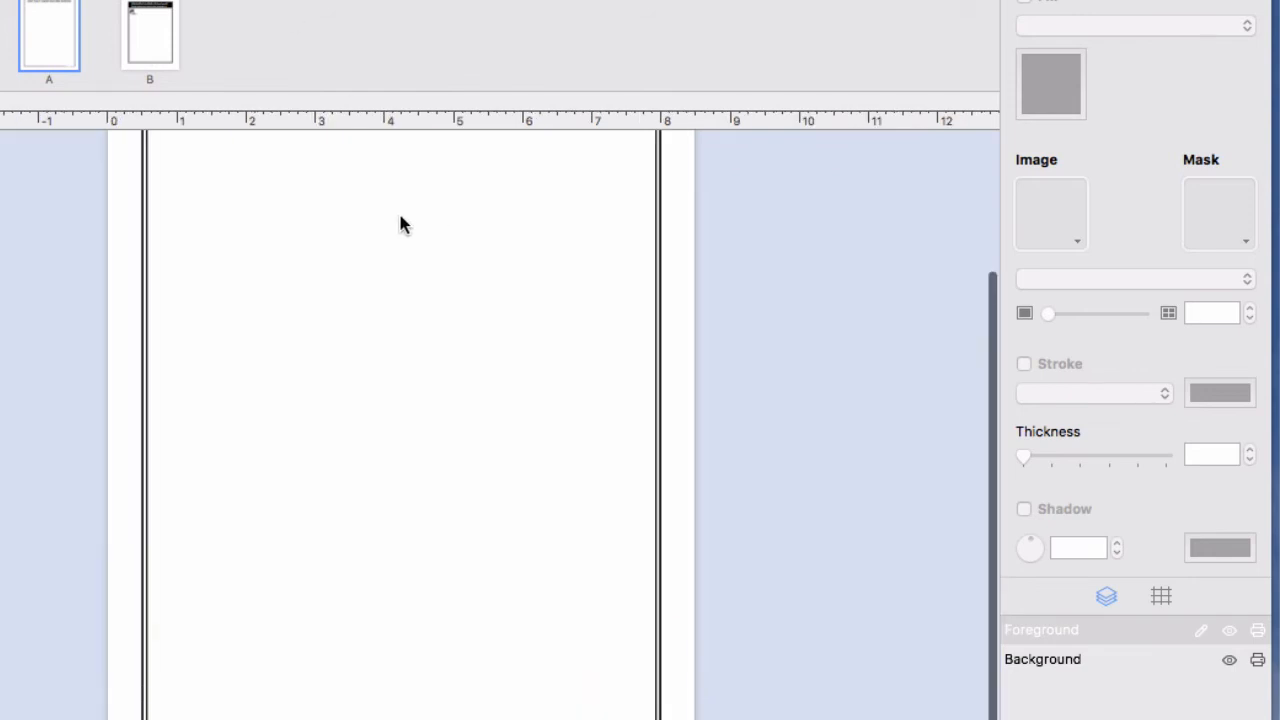
pyautogui.click(499, 258)
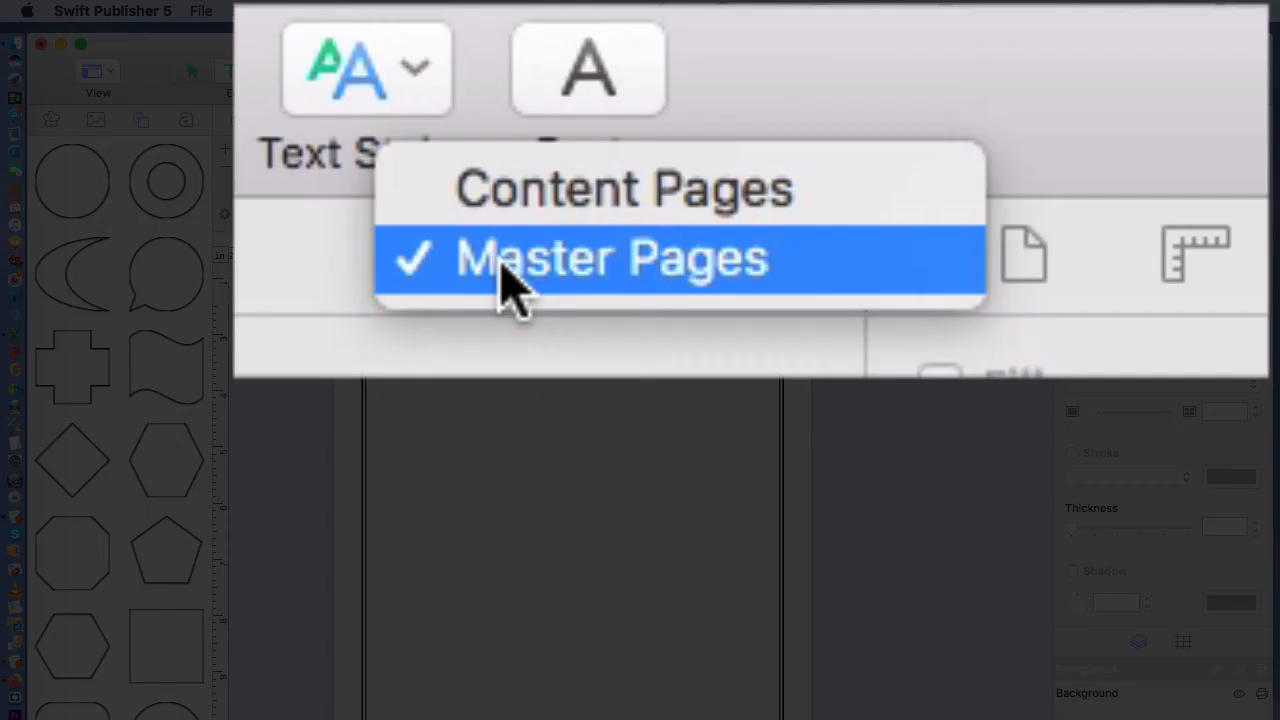
pyautogui.click(524, 184)
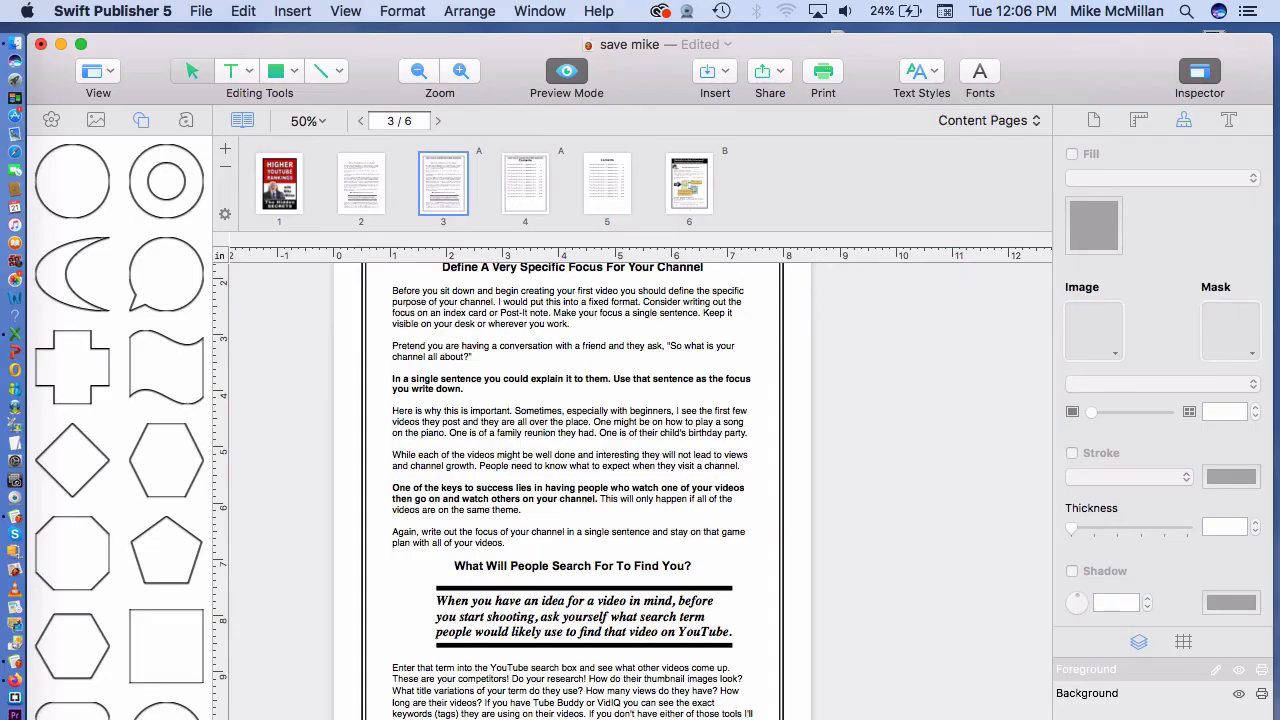
pyautogui.click(460, 71)
pyautogui.scroll(-10, 677, 558)
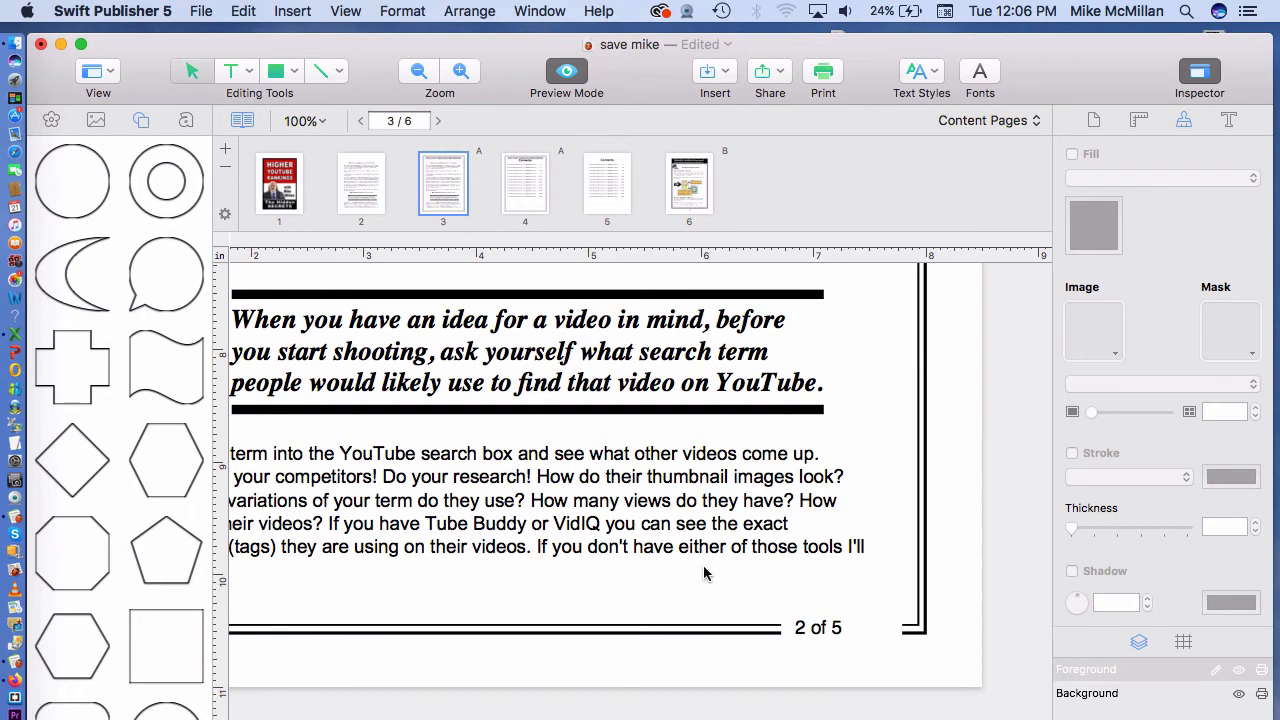
# Step: Examine the cover page at 50% zoom
pyautogui.click(286, 182)
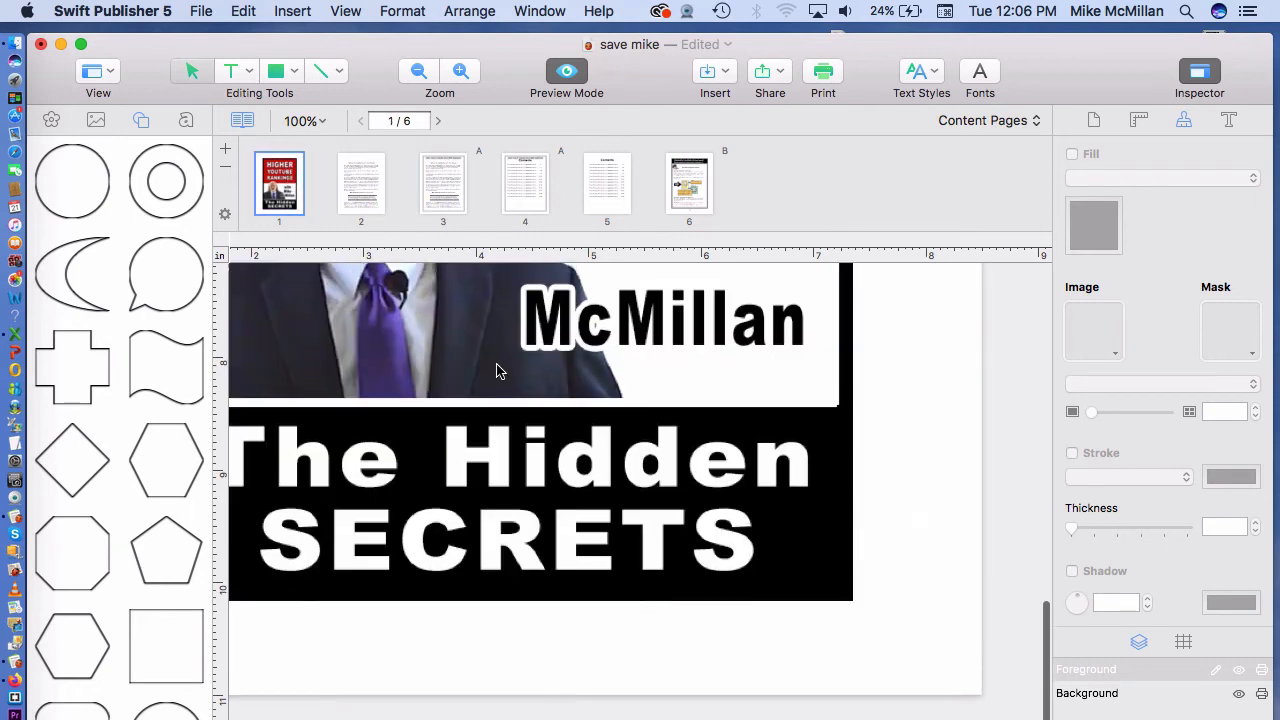
pyautogui.scroll(3, 494, 365)
pyautogui.hscroll(-3, 494, 365)
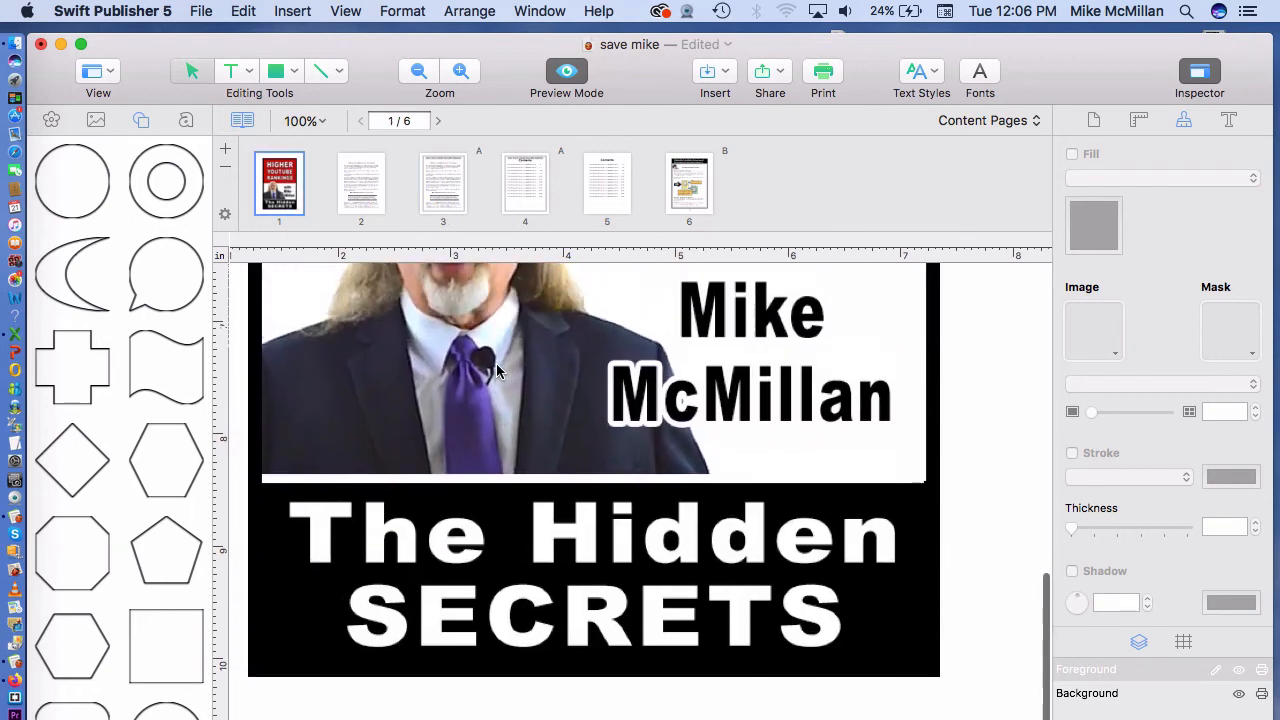
pyautogui.click(419, 72)
pyautogui.click(419, 72)
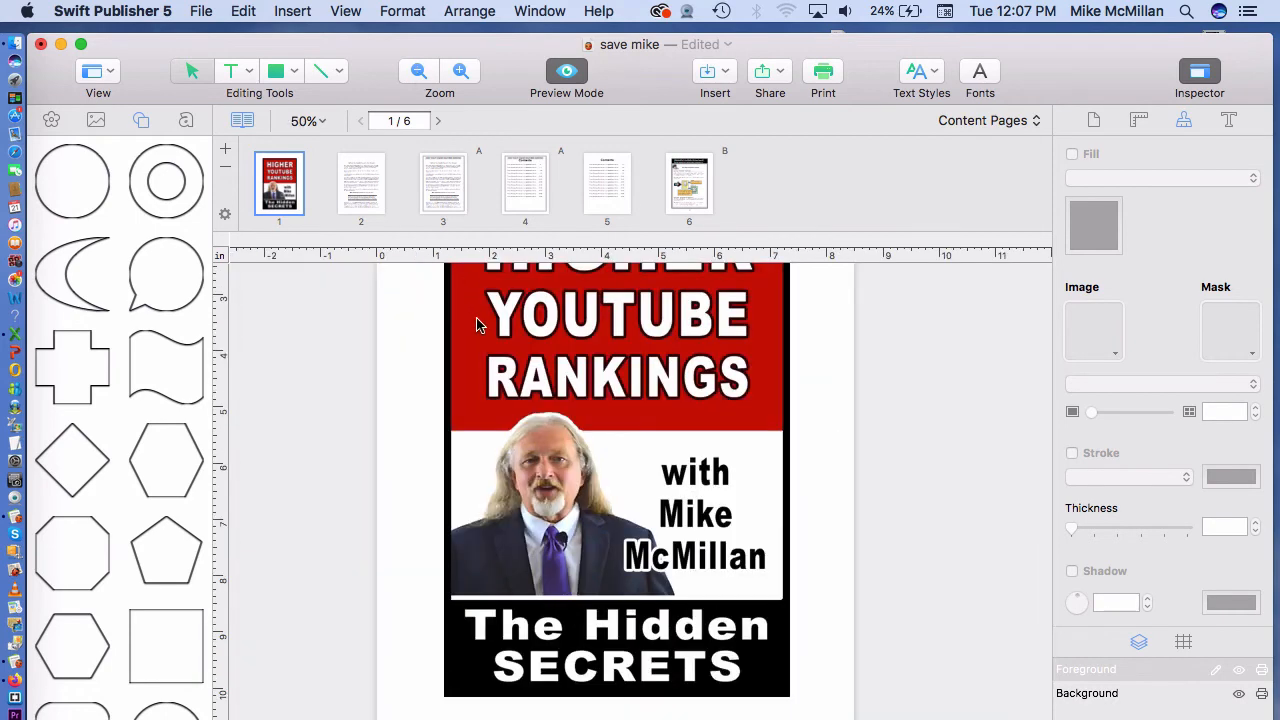
pyautogui.scroll(4, 479, 324)
pyautogui.scroll(-2, 477, 323)
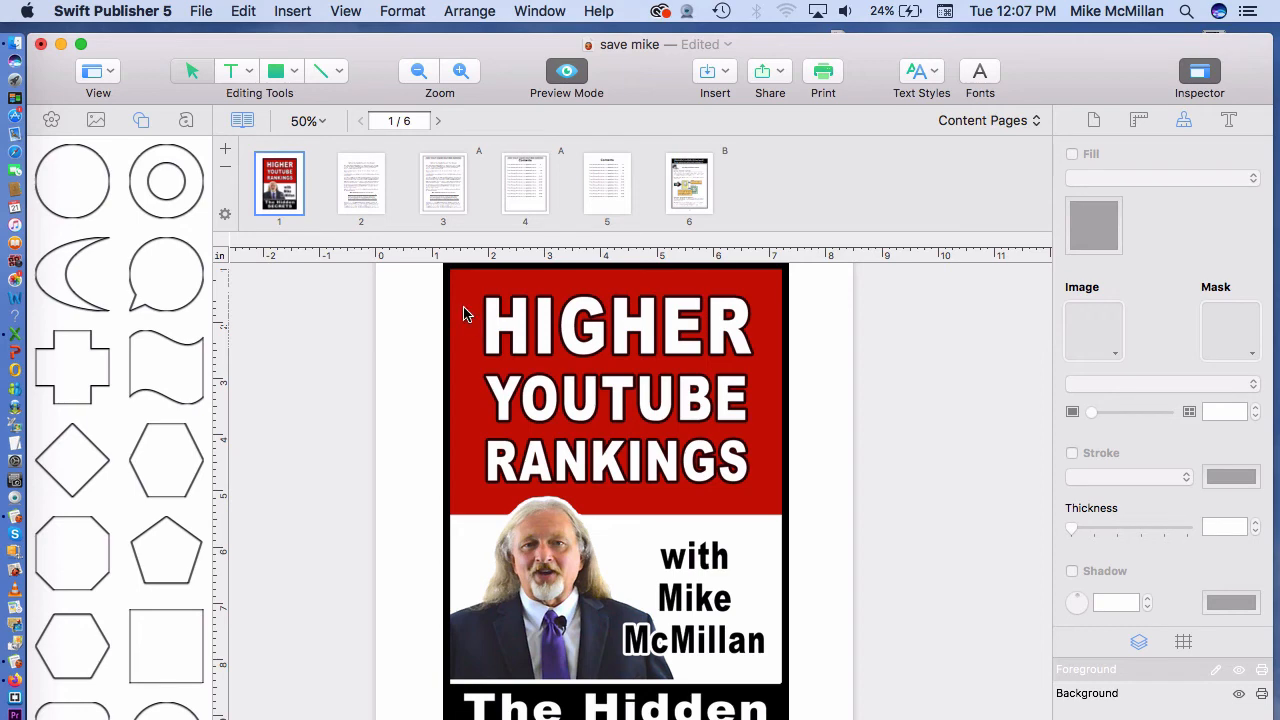
pyautogui.scroll(-2, 806, 611)
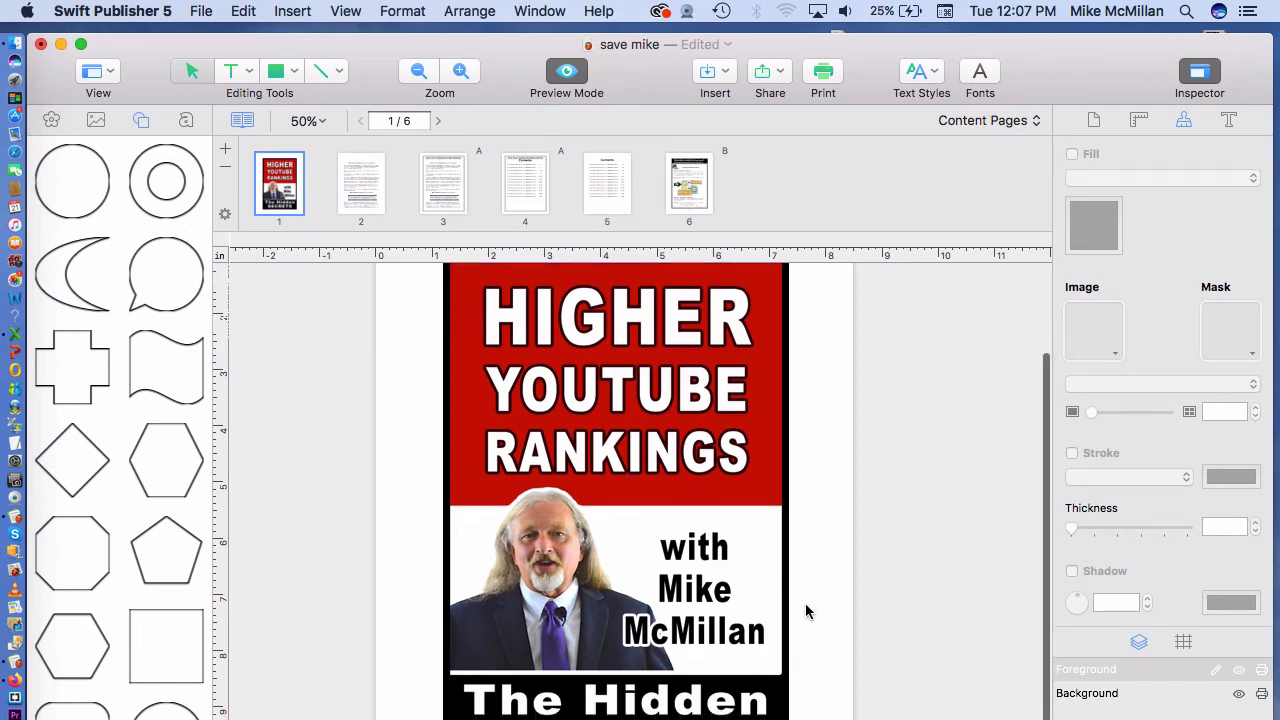
pyautogui.scroll(1, 806, 610)
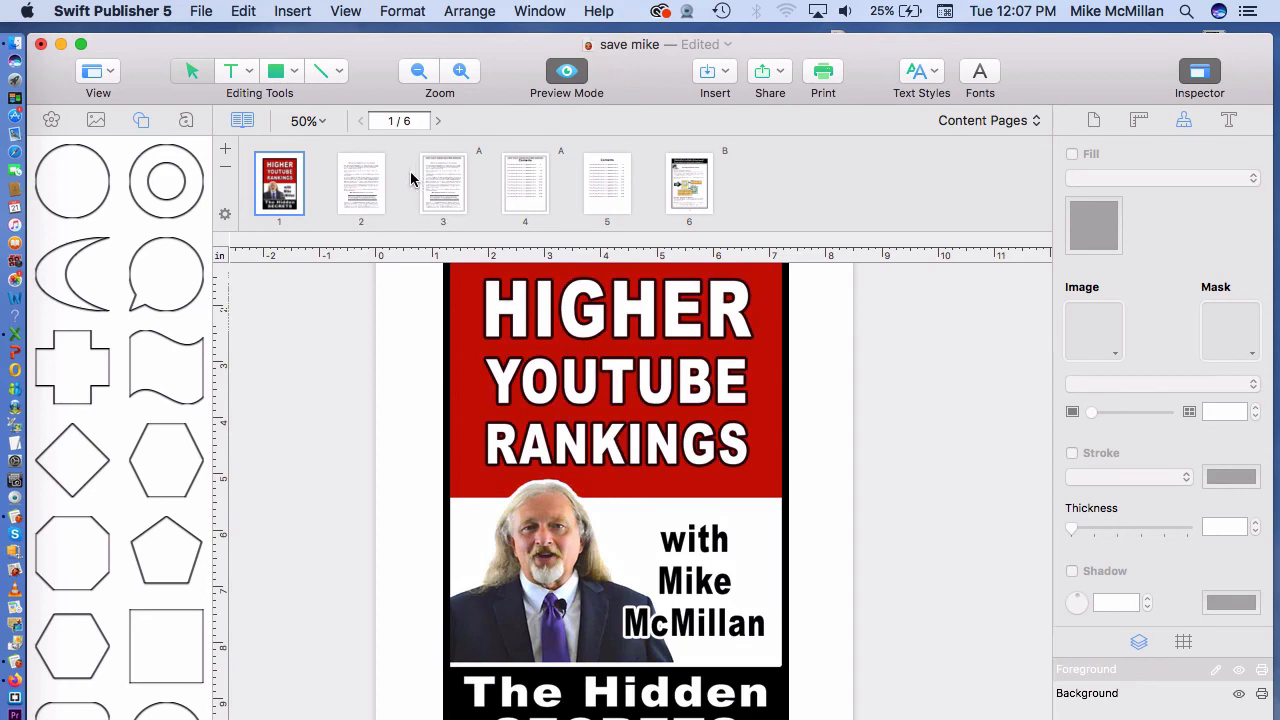
# Step: Apply master page A to page 2
pyautogui.click(370, 178)
pyautogui.scroll(-1, 712, 474)
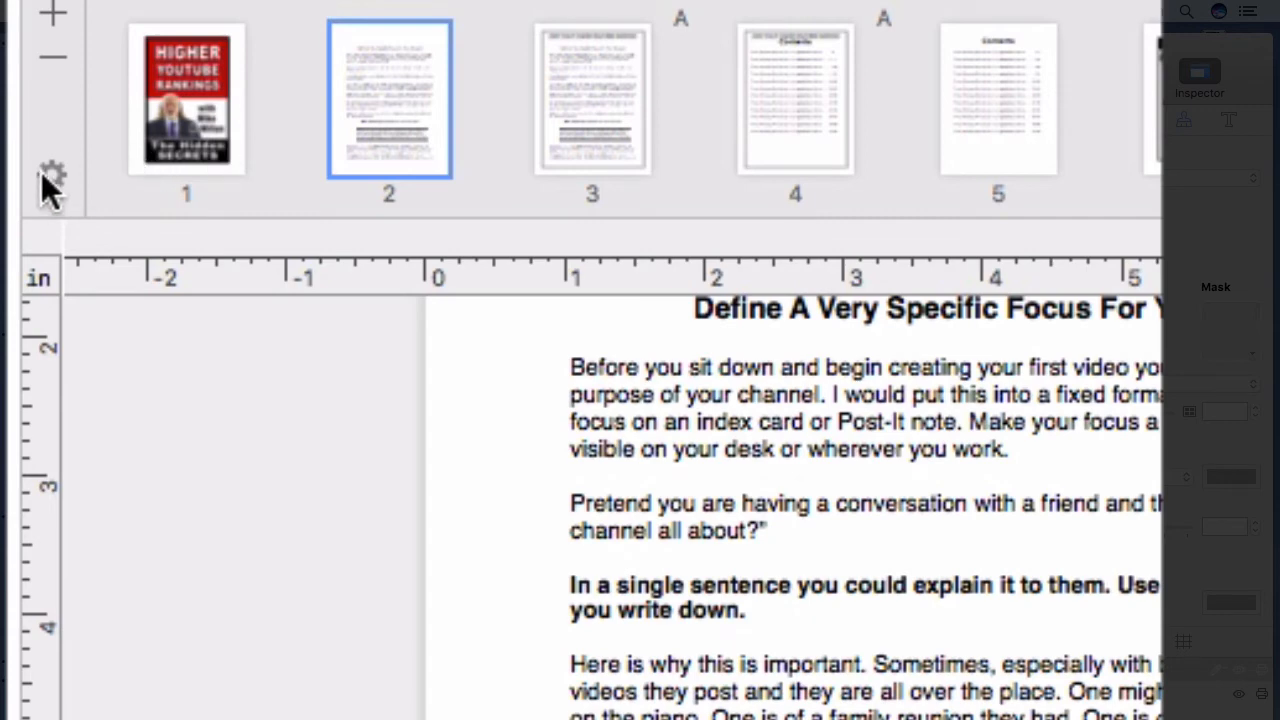
pyautogui.click(222, 213)
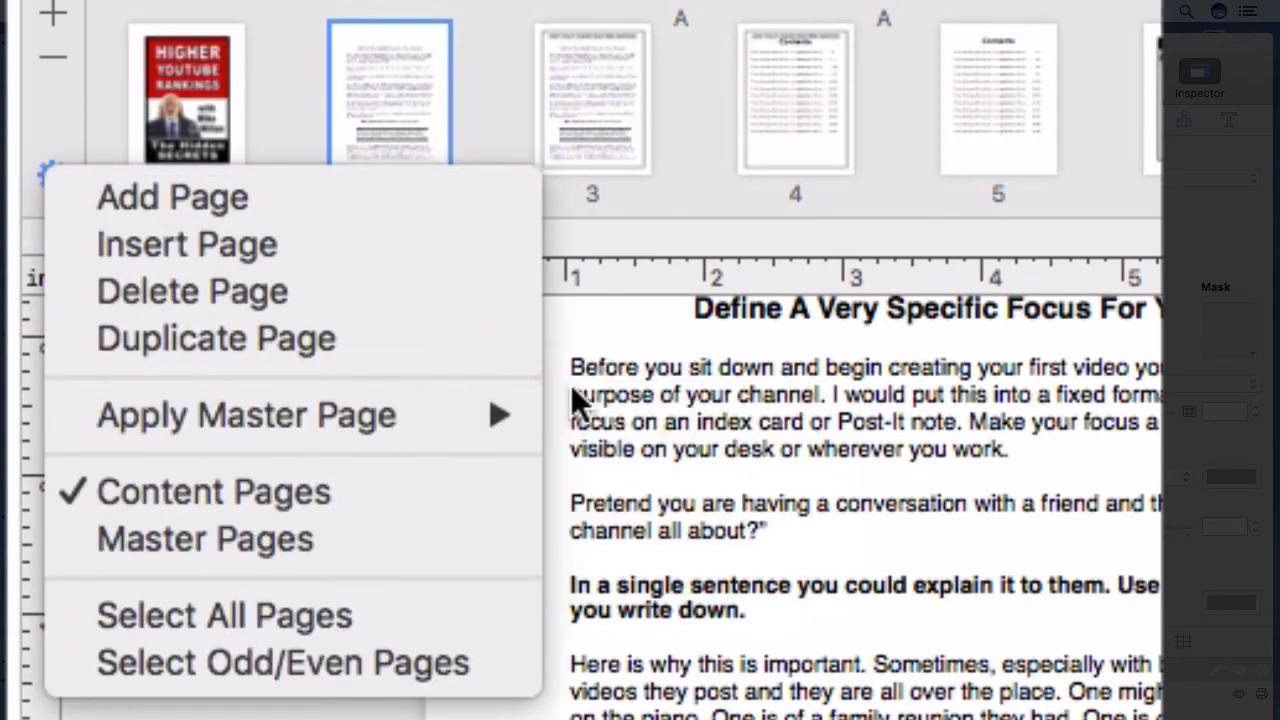
pyautogui.moveTo(536, 414)
pyautogui.click(615, 409)
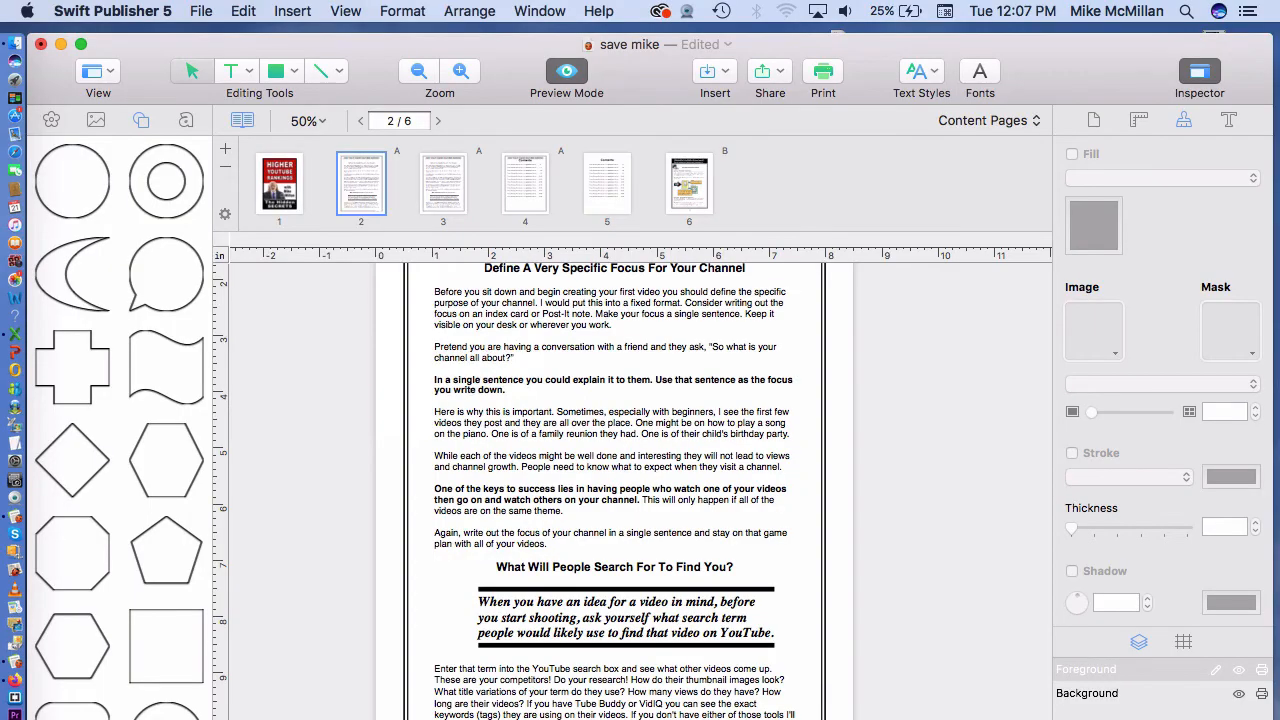
# Step: Examine the page numbers in the bottom border of pages 2 and 3 at 100% zoom
pyautogui.click(460, 74)
pyautogui.click(460, 74)
pyautogui.scroll(-5, 580, 378)
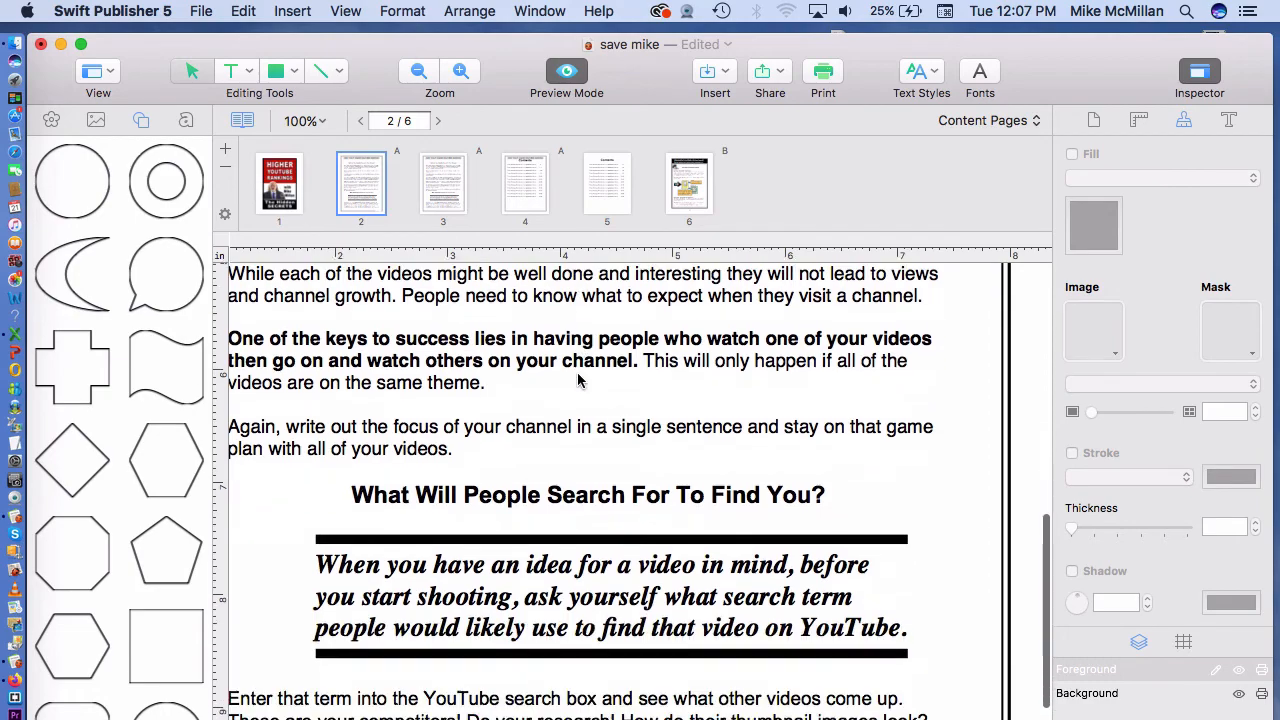
pyautogui.scroll(-3, 600, 360)
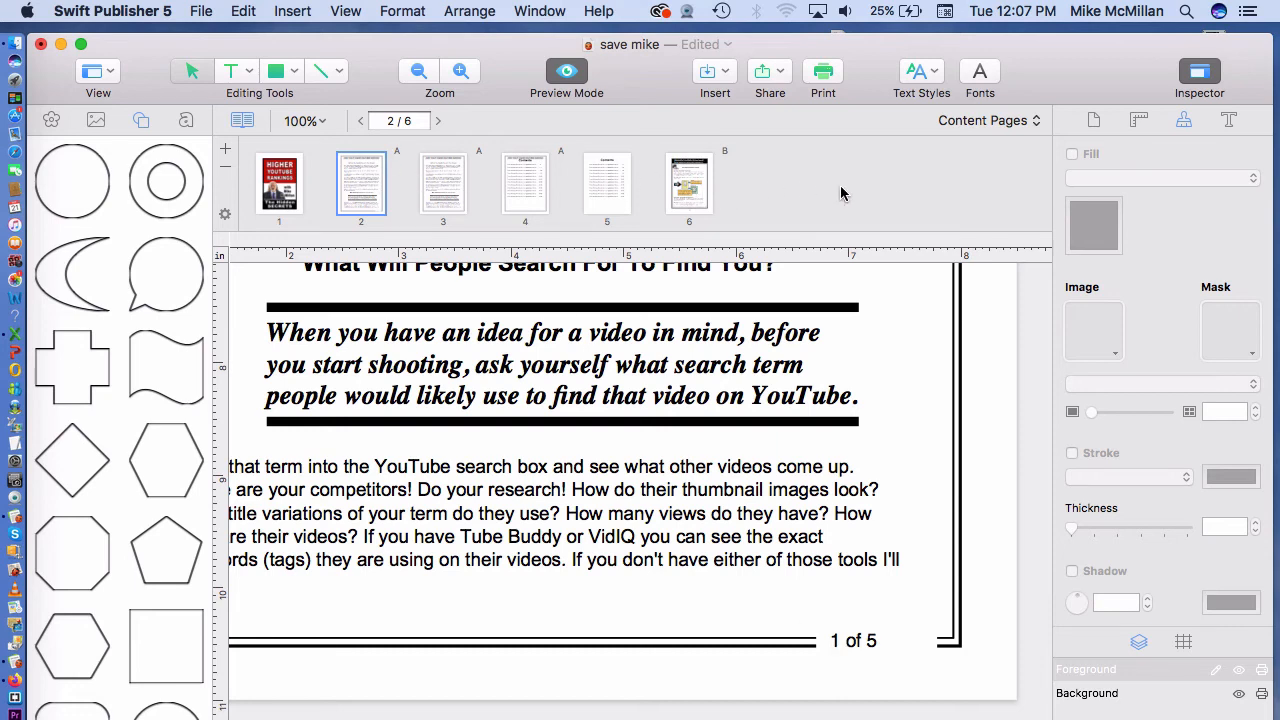
pyautogui.click(454, 190)
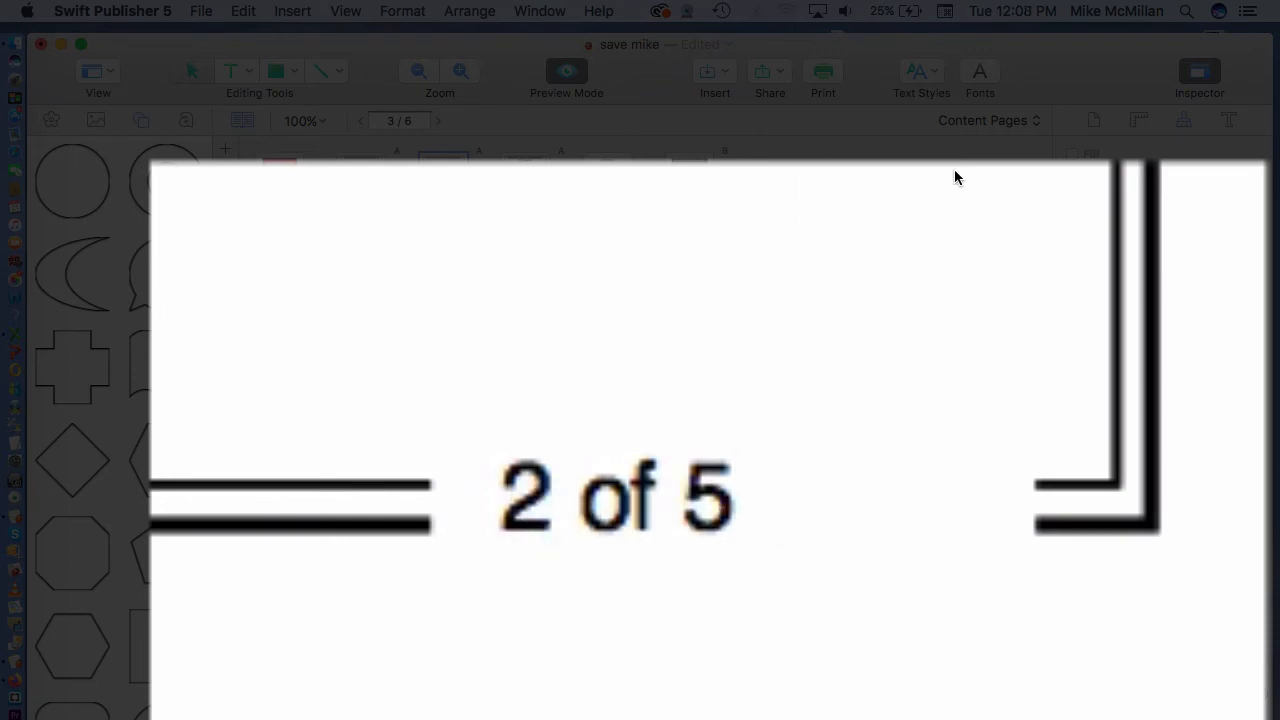
# Step: Move the page number field on master A against the right end of the border gap and return to the content pages
pyautogui.click(971, 121)
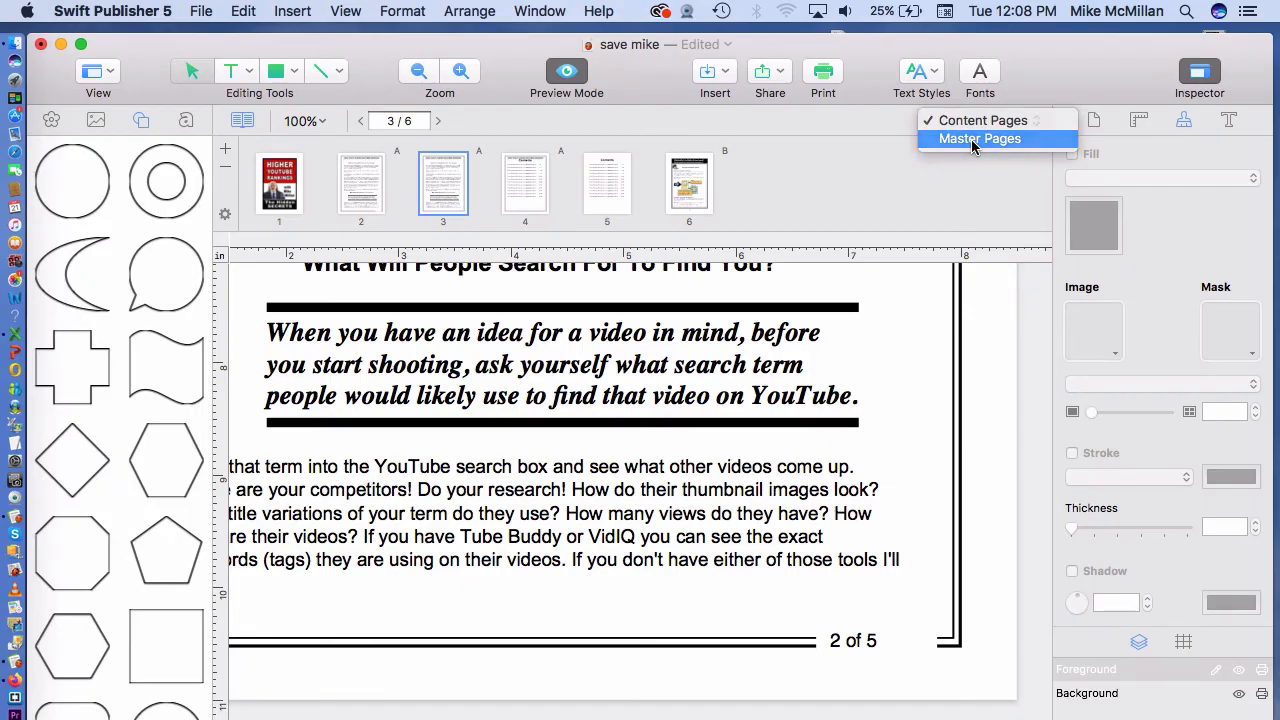
pyautogui.click(971, 139)
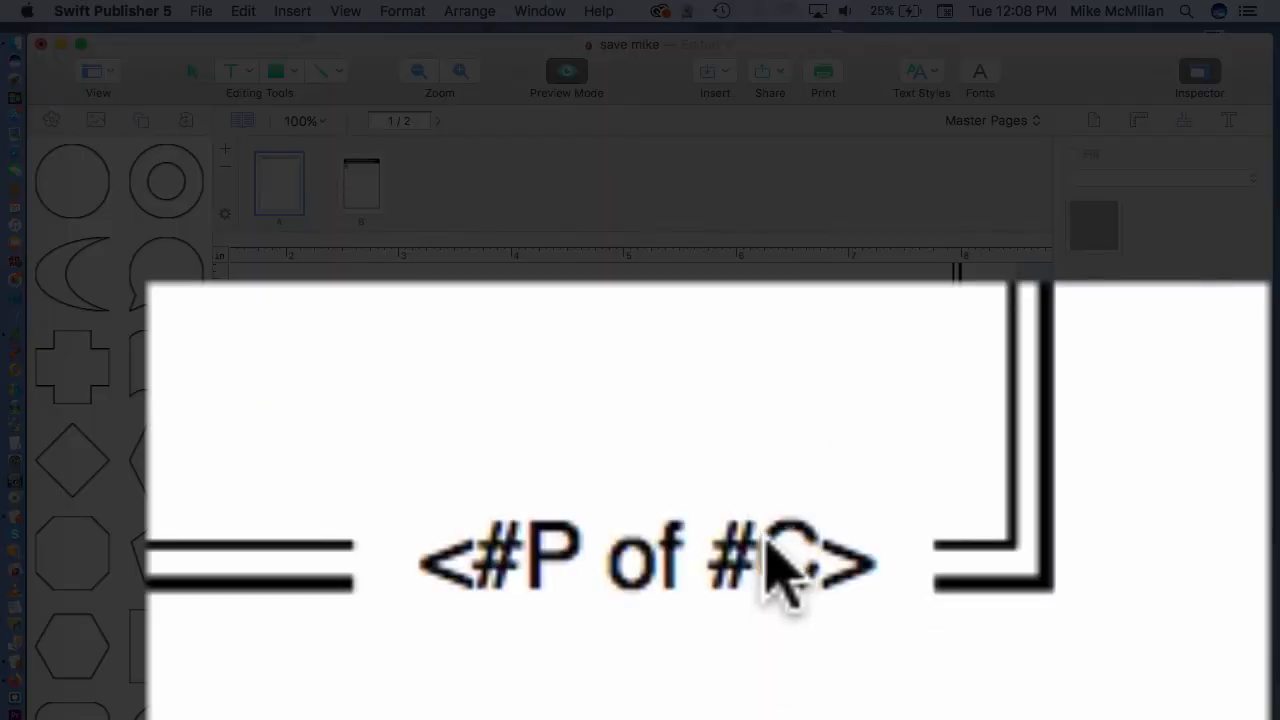
pyautogui.moveTo(769, 543); pyautogui.dragTo(812, 541)
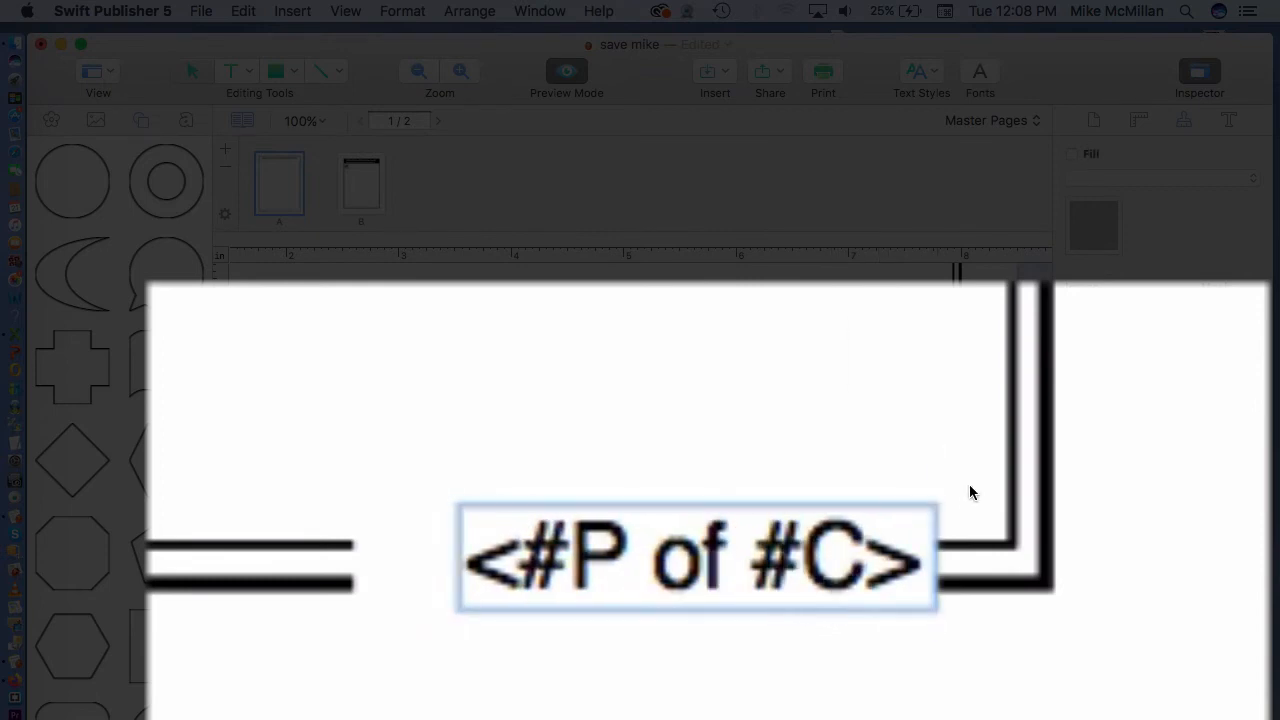
pyautogui.click(986, 404)
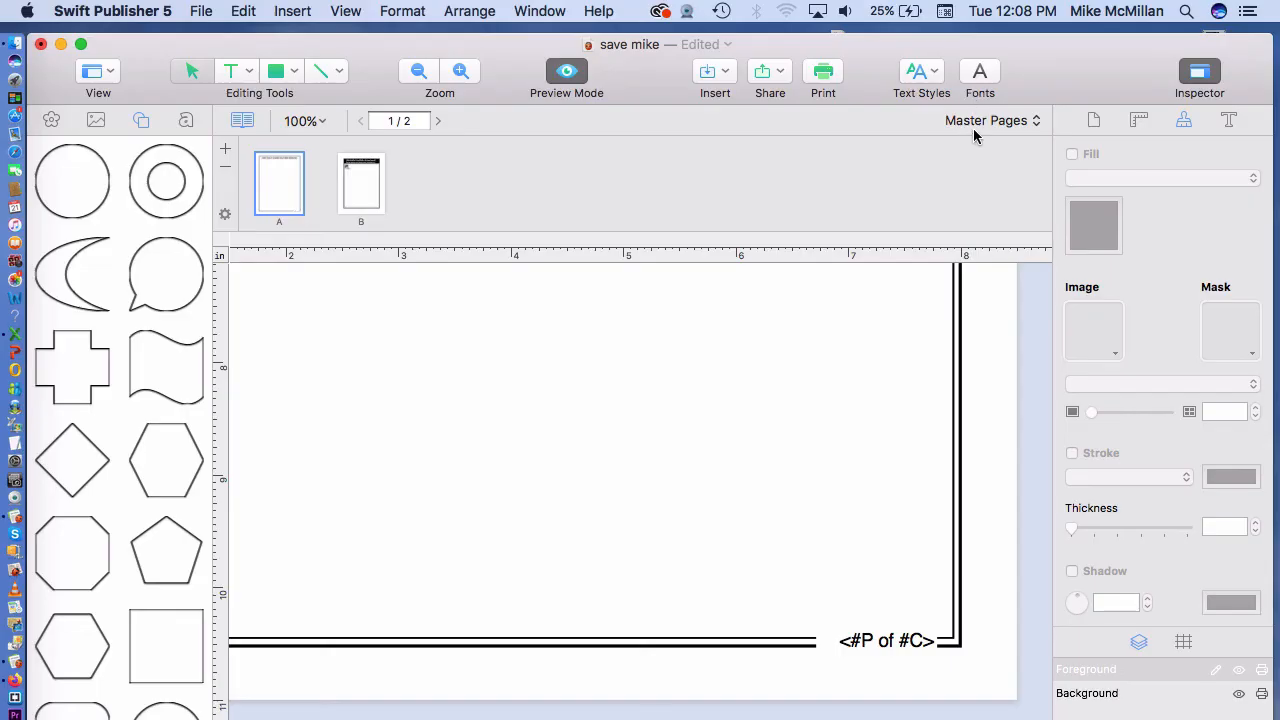
pyautogui.click(973, 124)
pyautogui.click(972, 101)
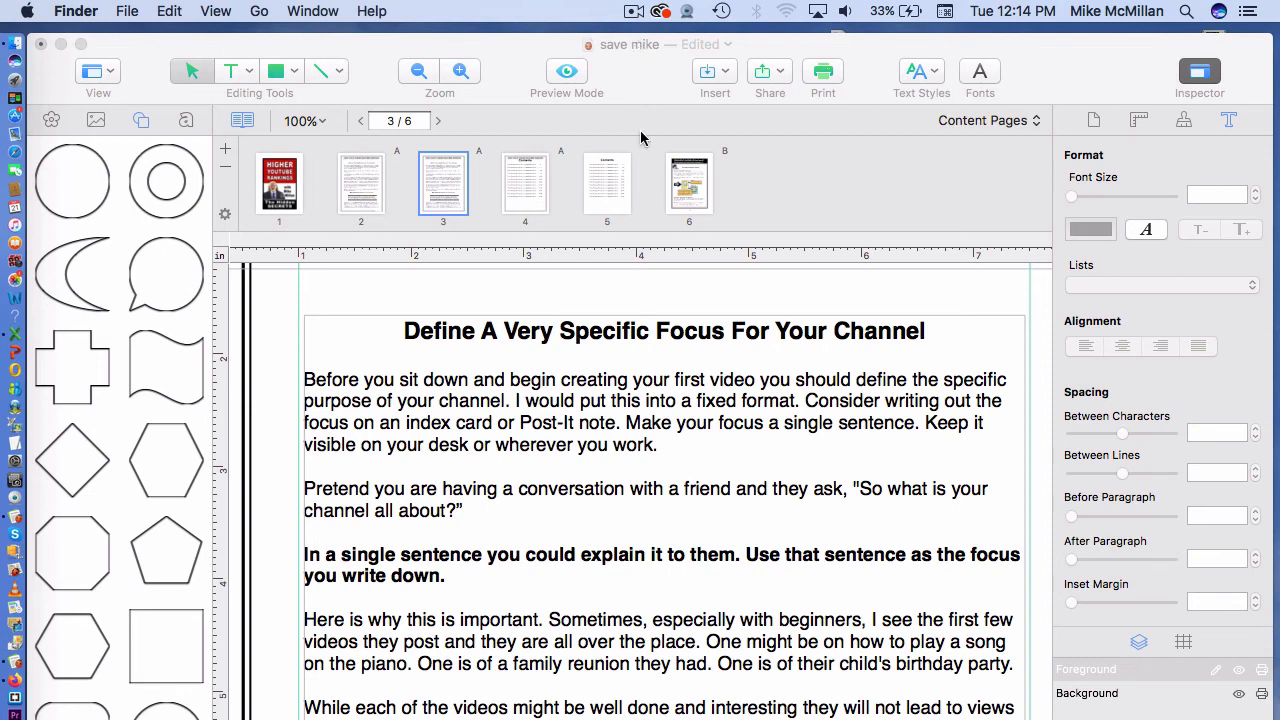
# Step: Place vertical guides on page 3 aligned with the left and right ends of the pull quote's upper bar
pyautogui.click(566, 72)
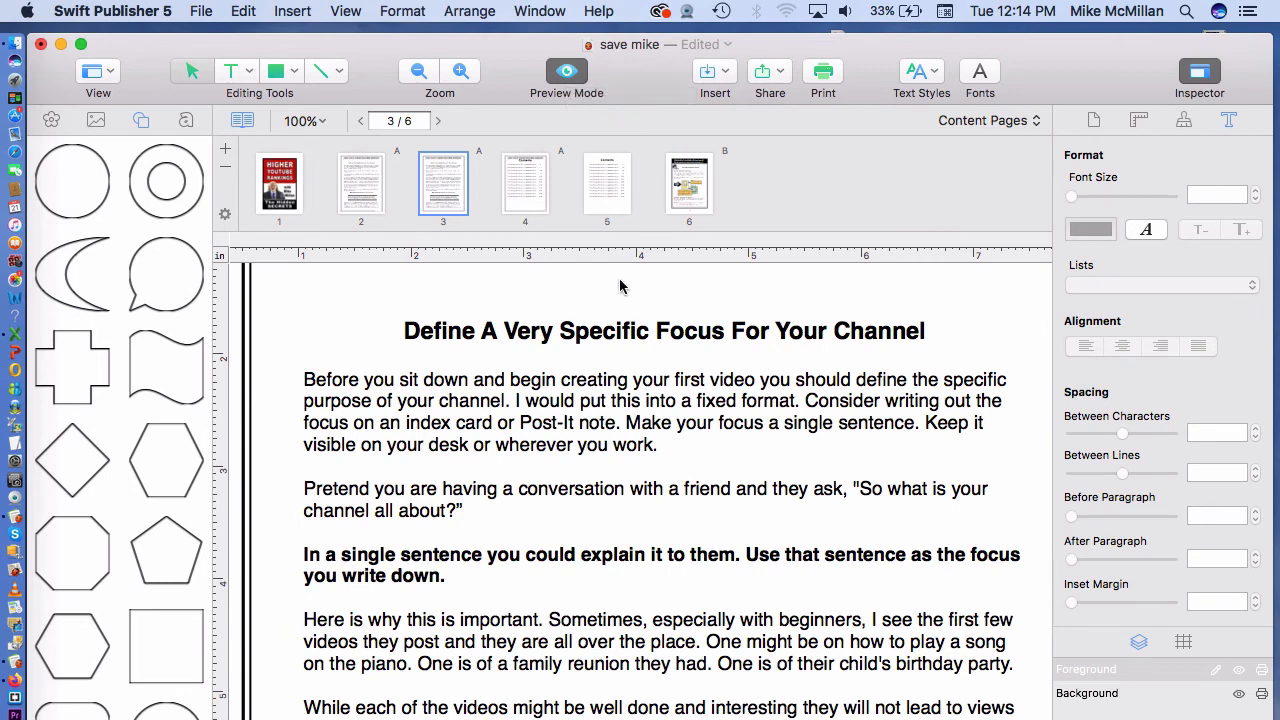
pyautogui.scroll(-5, 620, 287)
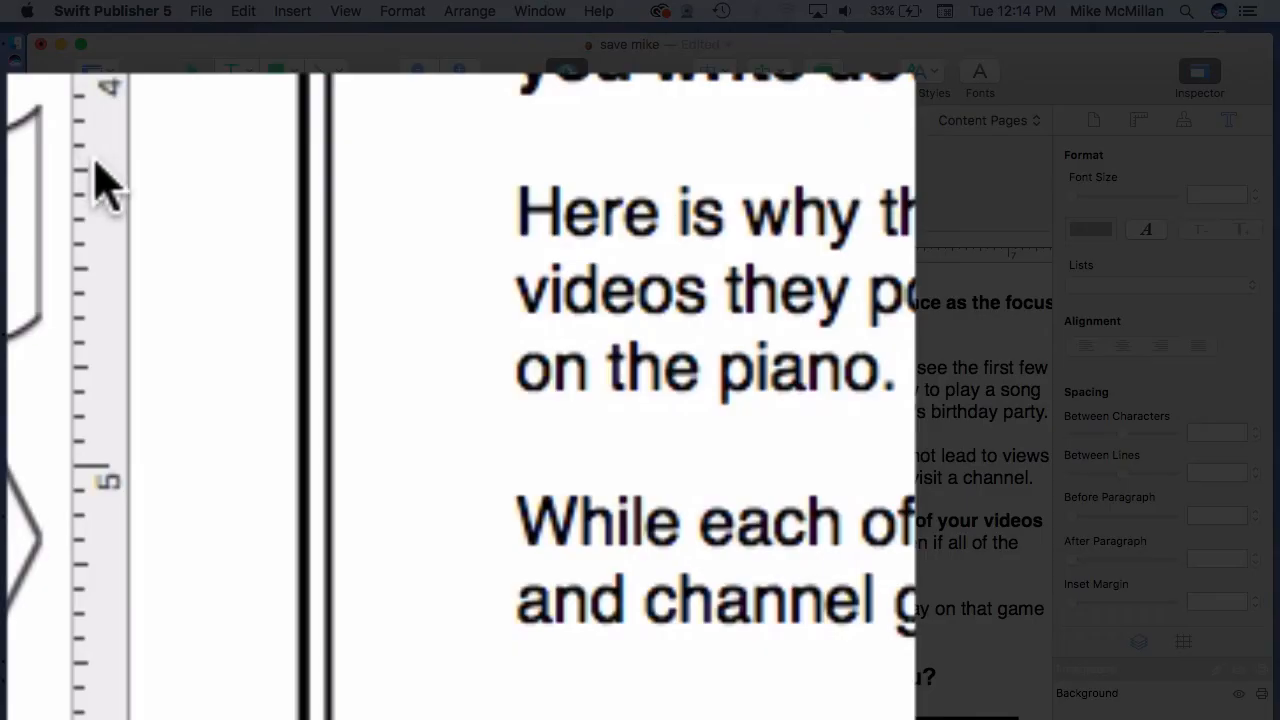
pyautogui.moveTo(97, 170); pyautogui.dragTo(800, 295)
pyautogui.scroll(1, 534, 402)
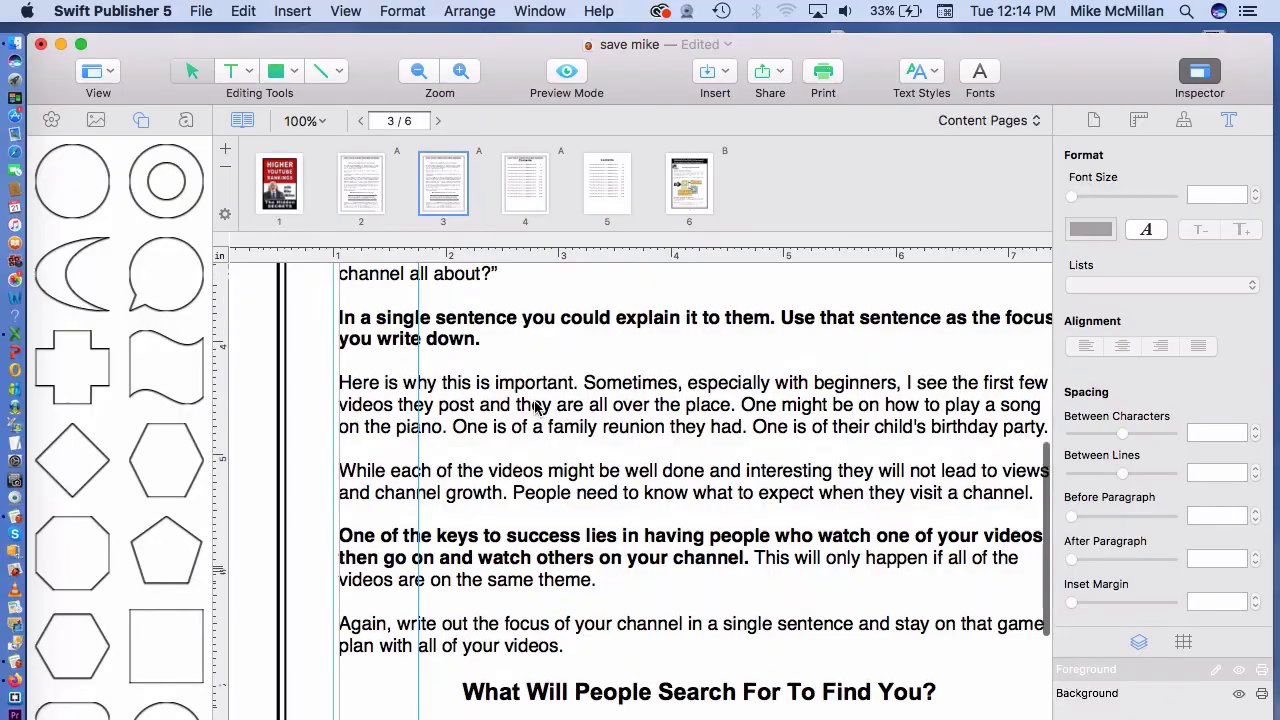
pyautogui.scroll(-3, 535, 402)
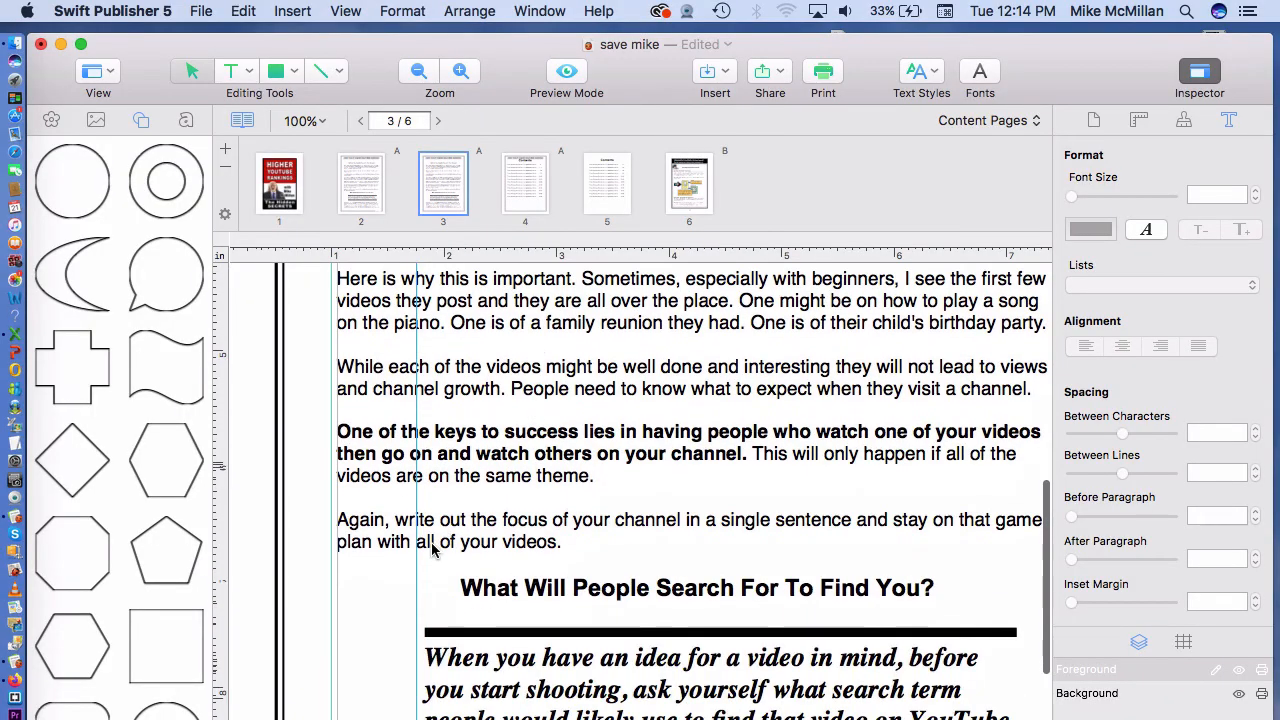
pyautogui.moveTo(416, 577); pyautogui.dragTo(425, 575)
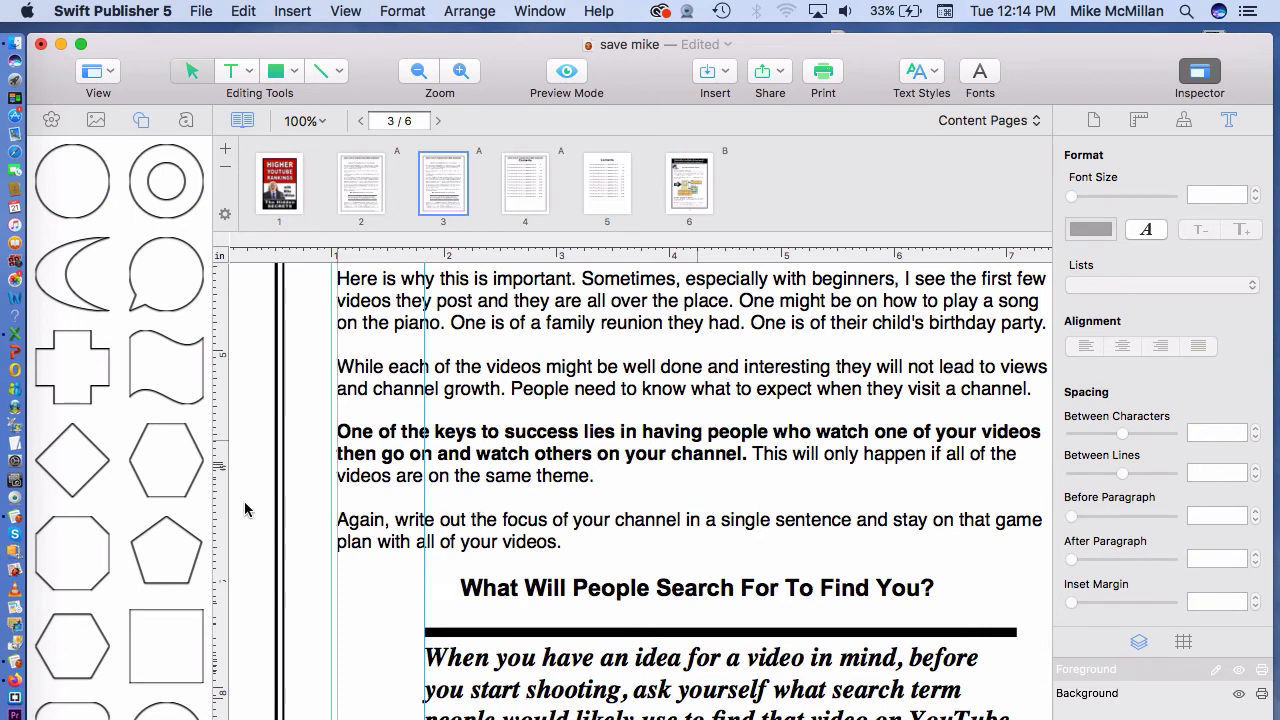
pyautogui.moveTo(221, 511); pyautogui.dragTo(1020, 580)
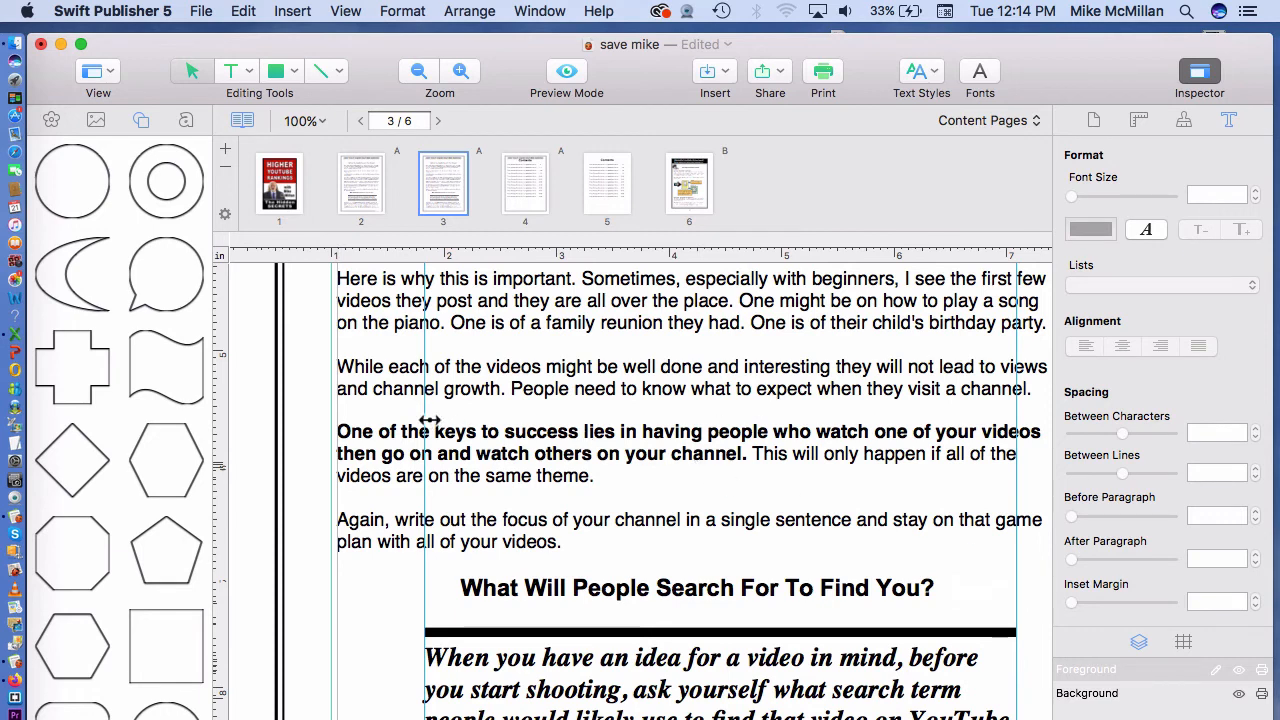
# Step: Remove both vertical guides at the ends of the pull quote's bar from page 3
pyautogui.moveTo(425, 420); pyautogui.dragTo(252, 438)
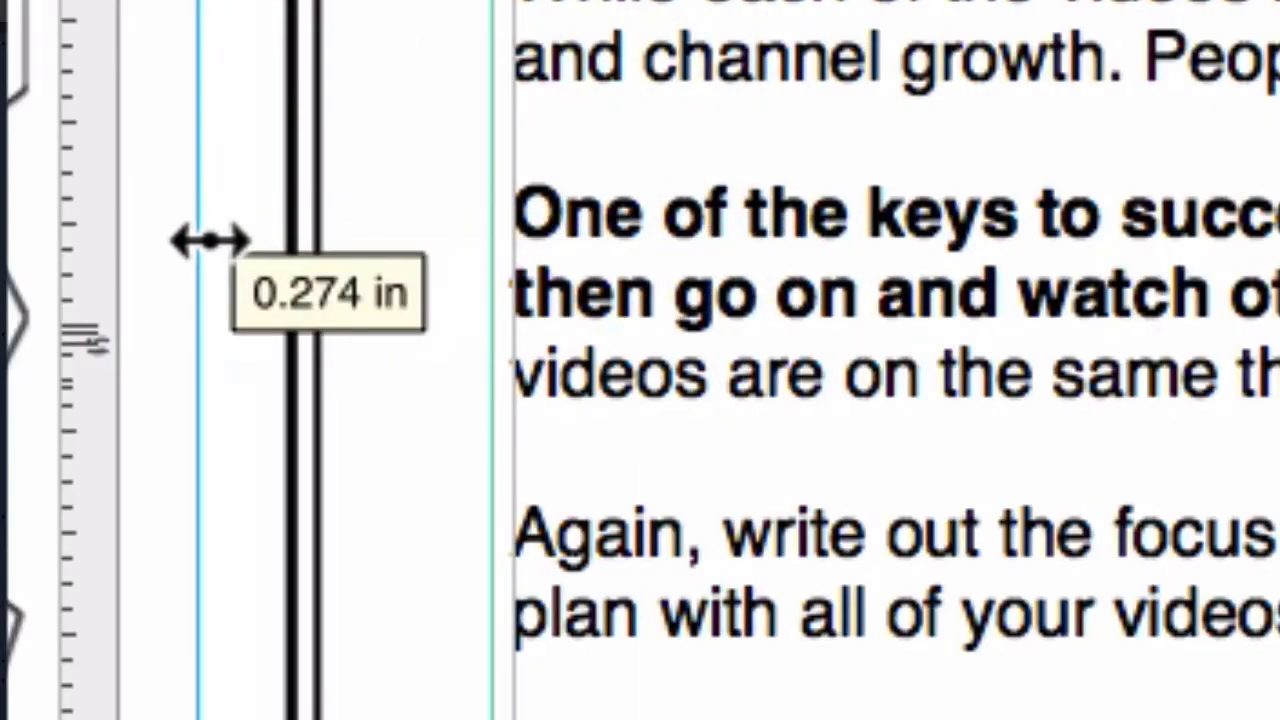
pyautogui.moveTo(210, 240); pyautogui.dragTo(109, 240)
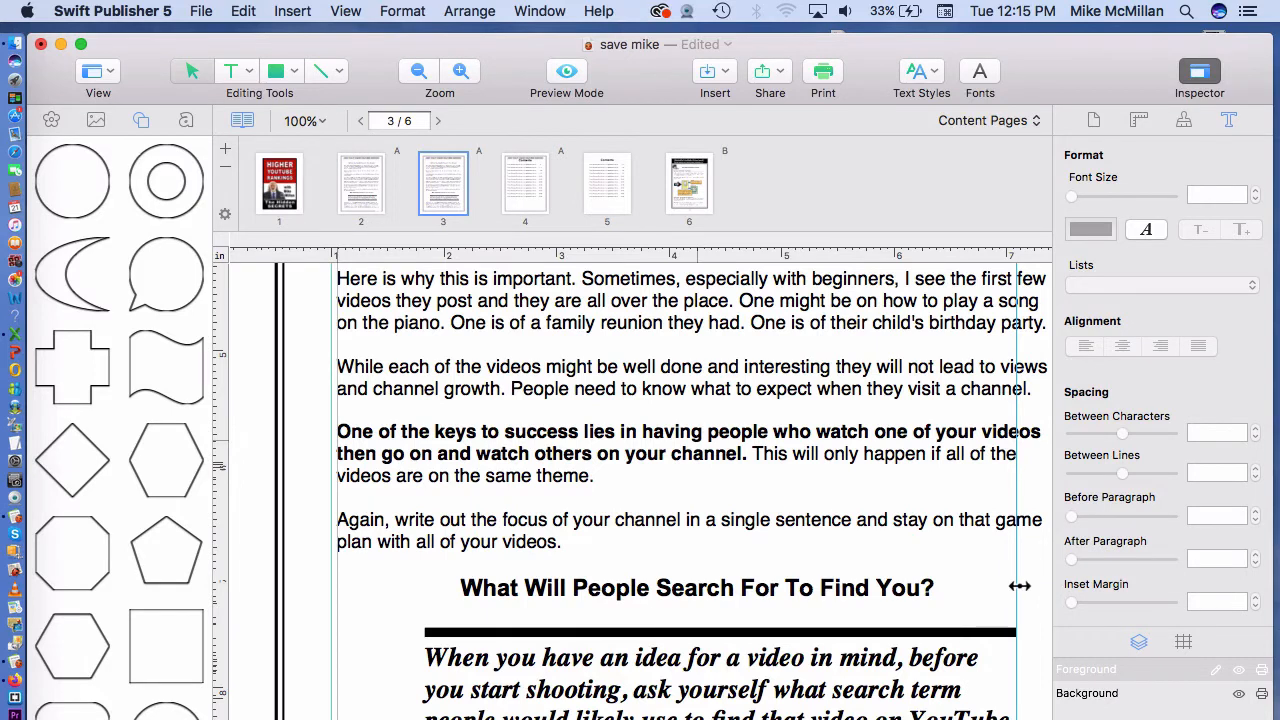
pyautogui.moveTo(1019, 586); pyautogui.dragTo(221, 662)
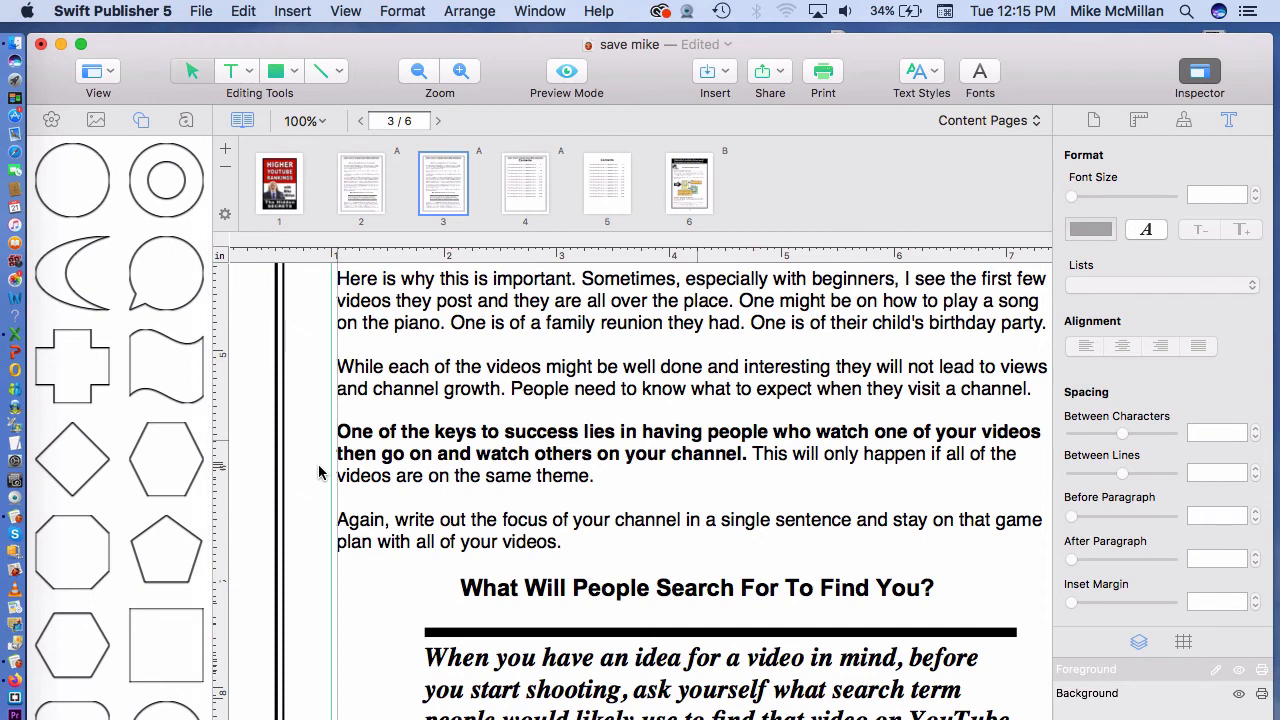
# Step: Show the layout grid on page 3 and hide it again
pyautogui.click(352, 18)
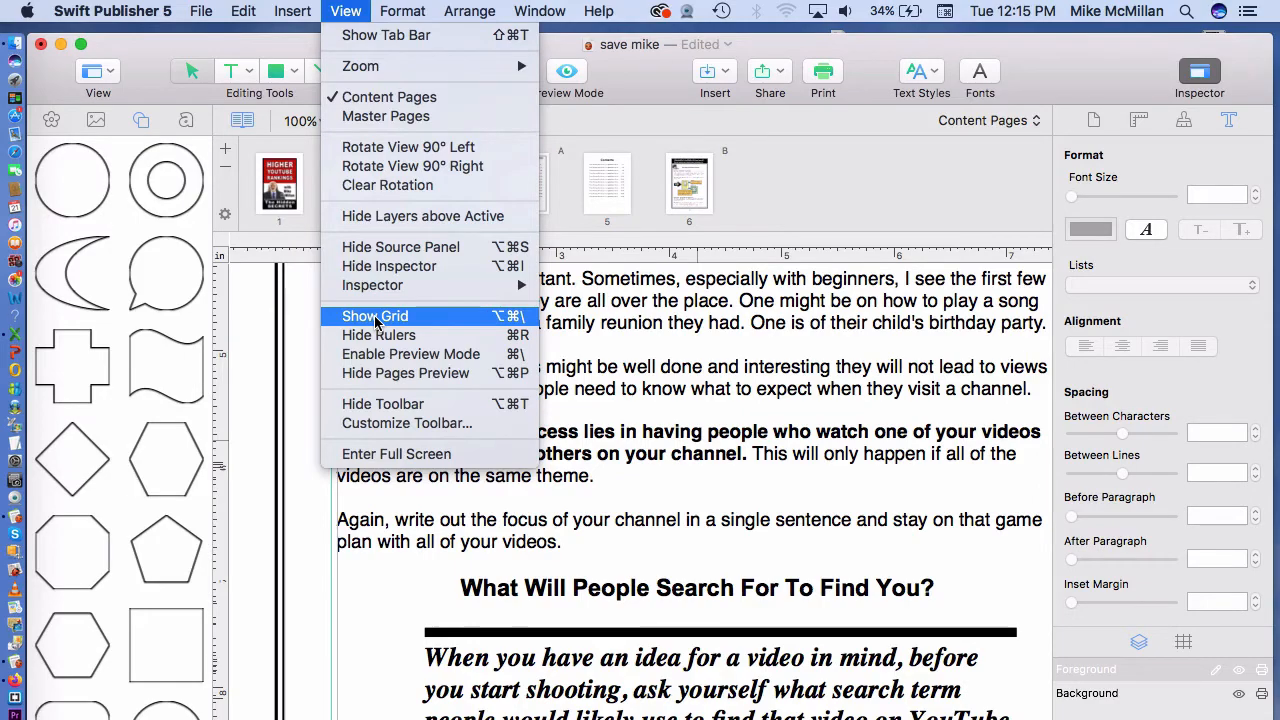
pyautogui.click(313, 650)
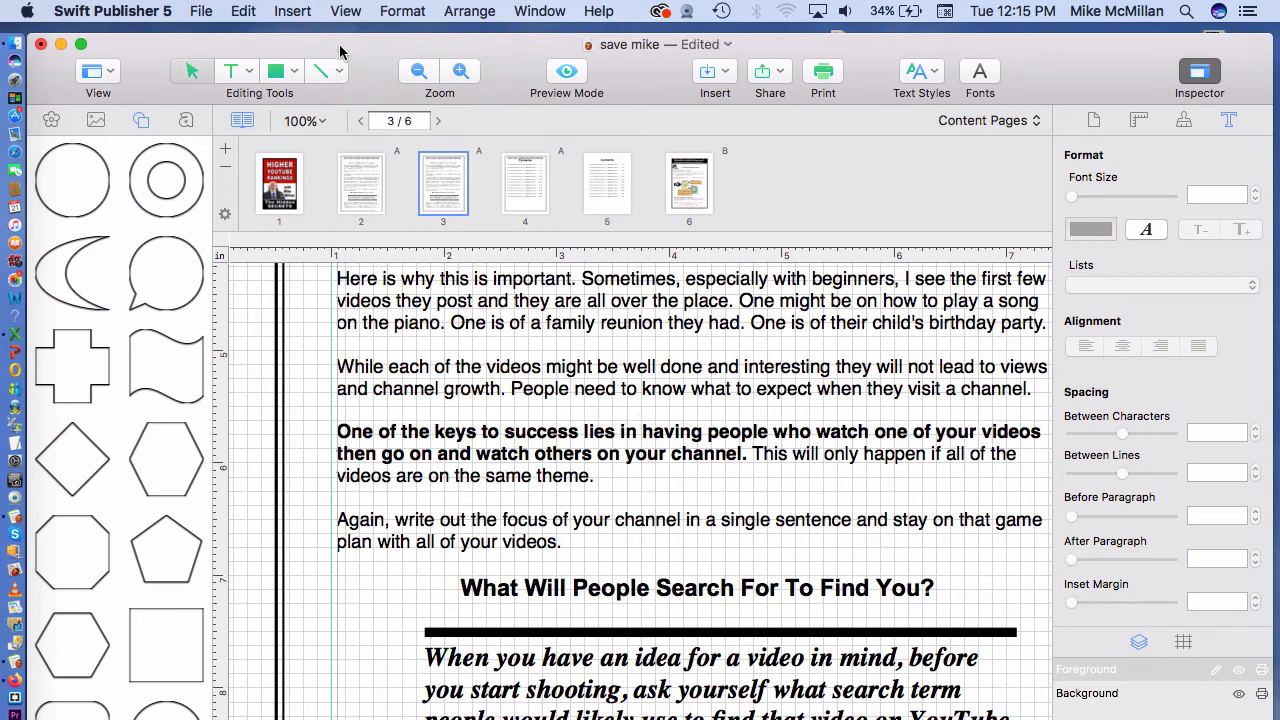
pyautogui.click(345, 12)
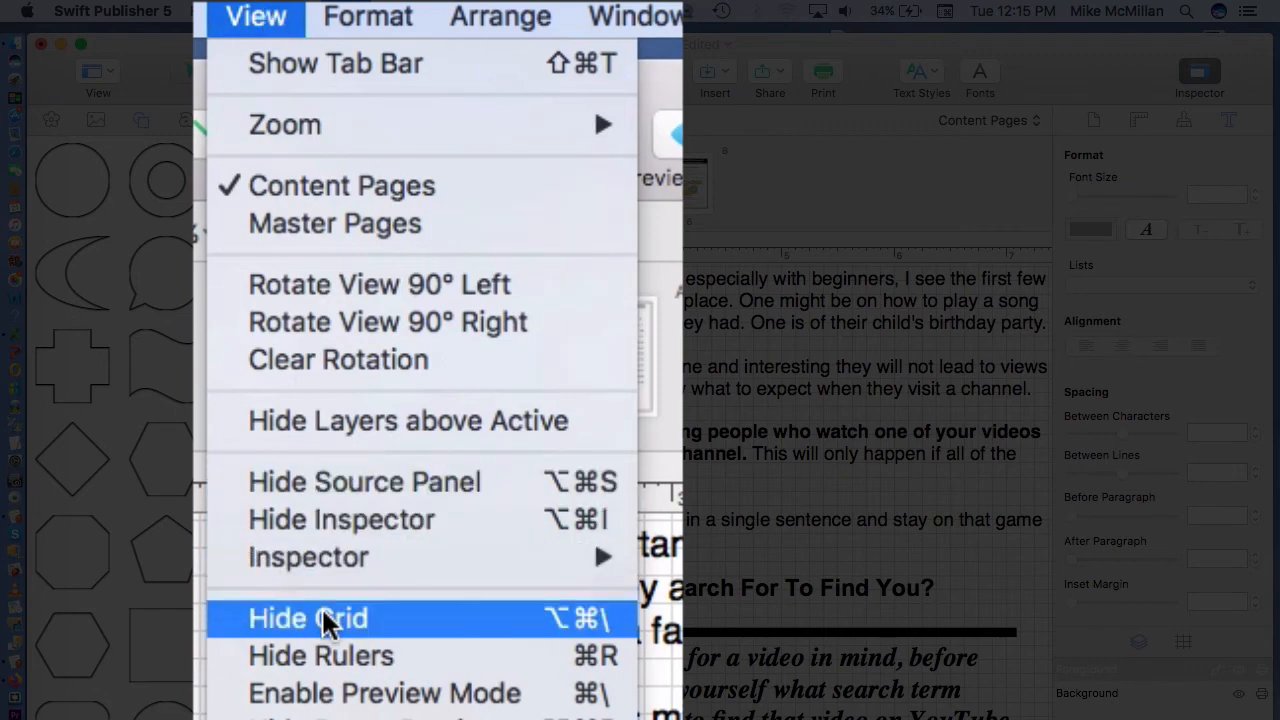
pyautogui.click(325, 620)
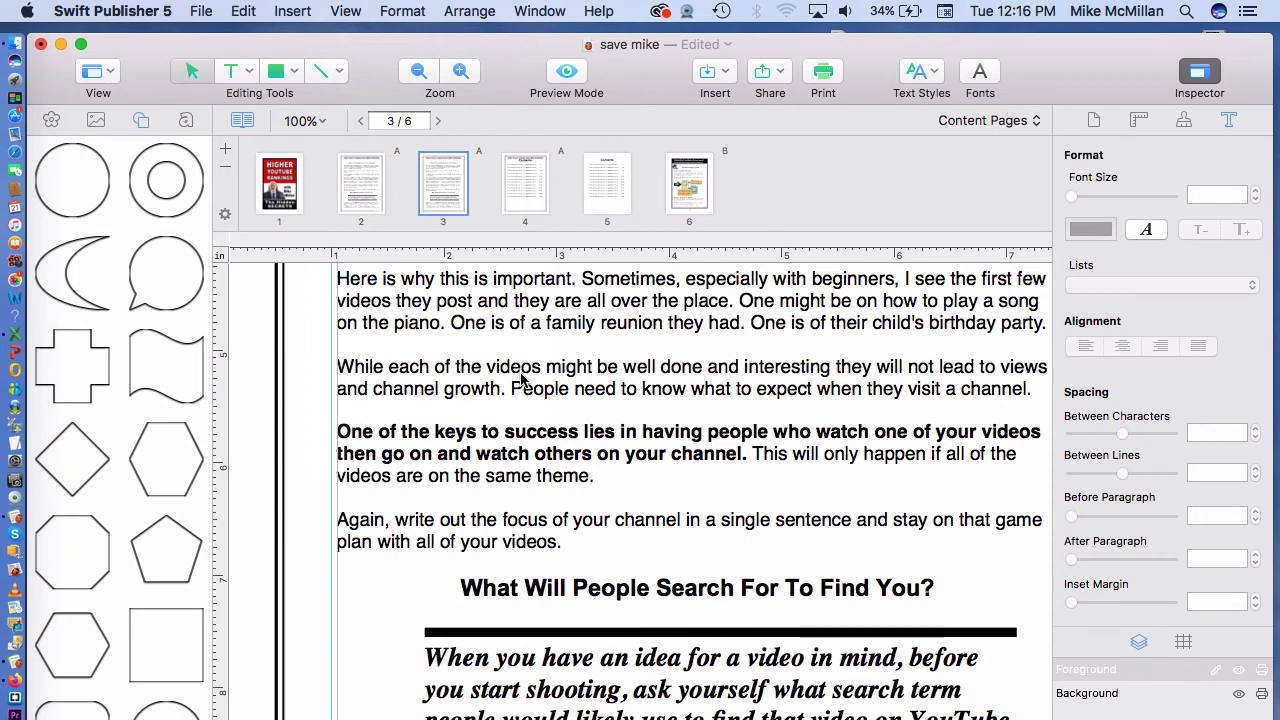
pyautogui.click(639, 28)
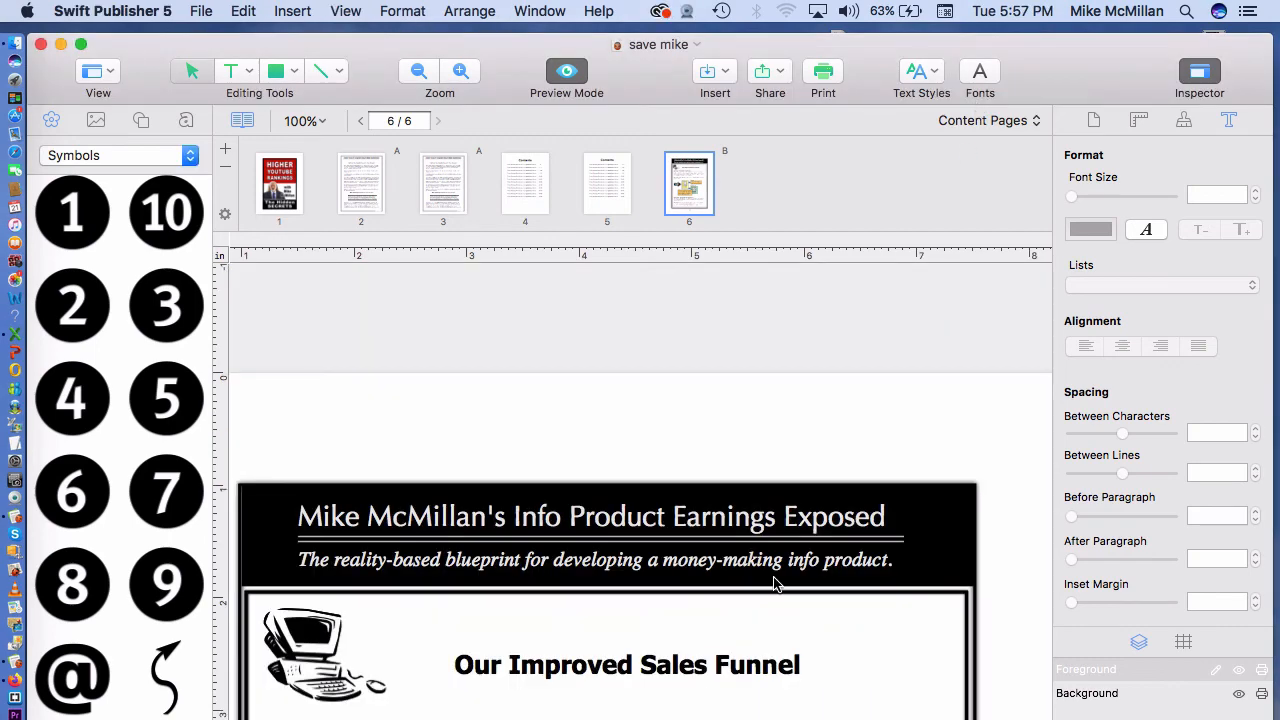
# Step: Add a right-pointing block arrow shape to page 6 and place it beside the green Exit Splash Page box
pyautogui.scroll(-5, 775, 585)
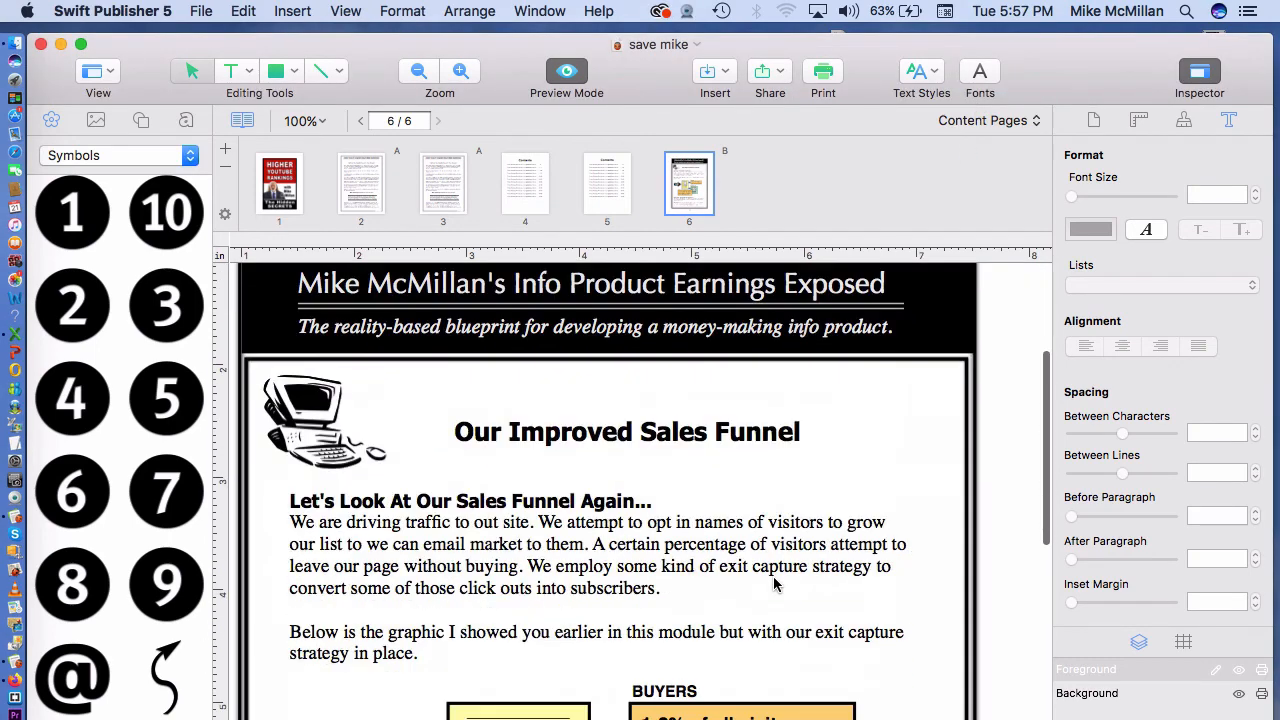
pyautogui.scroll(-1, 775, 585)
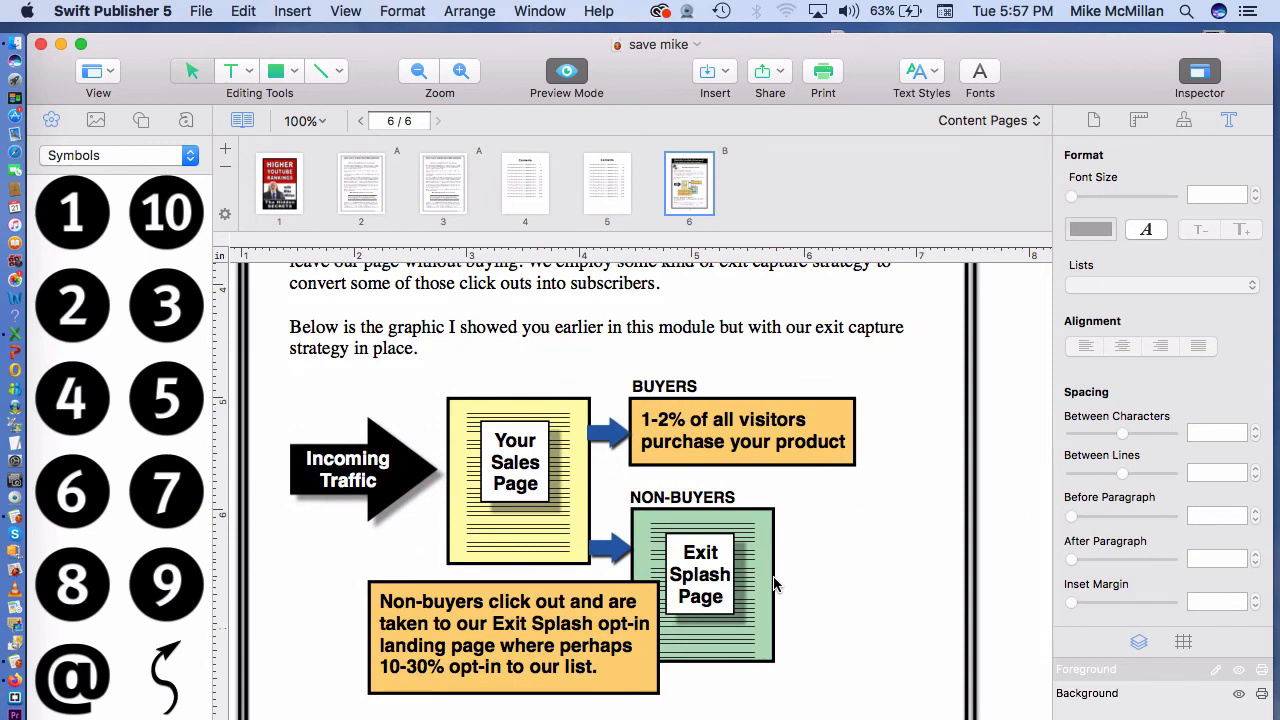
pyautogui.scroll(-3, 775, 585)
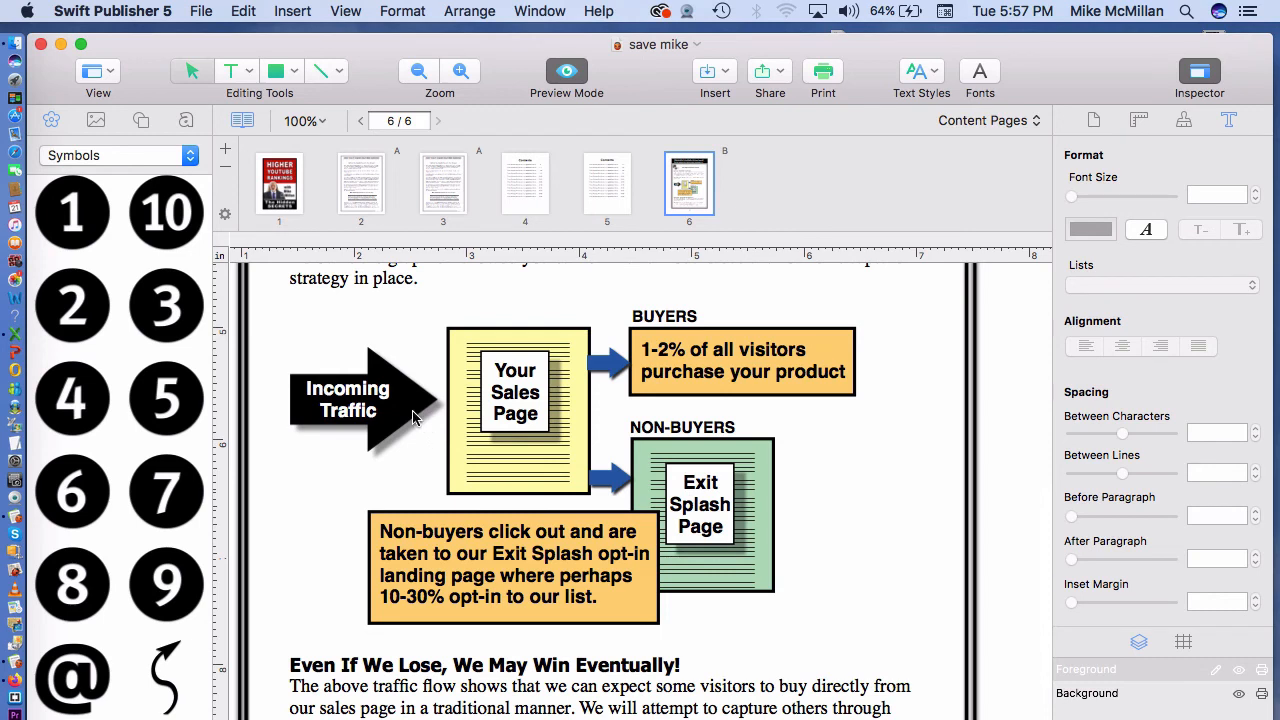
pyautogui.click(141, 121)
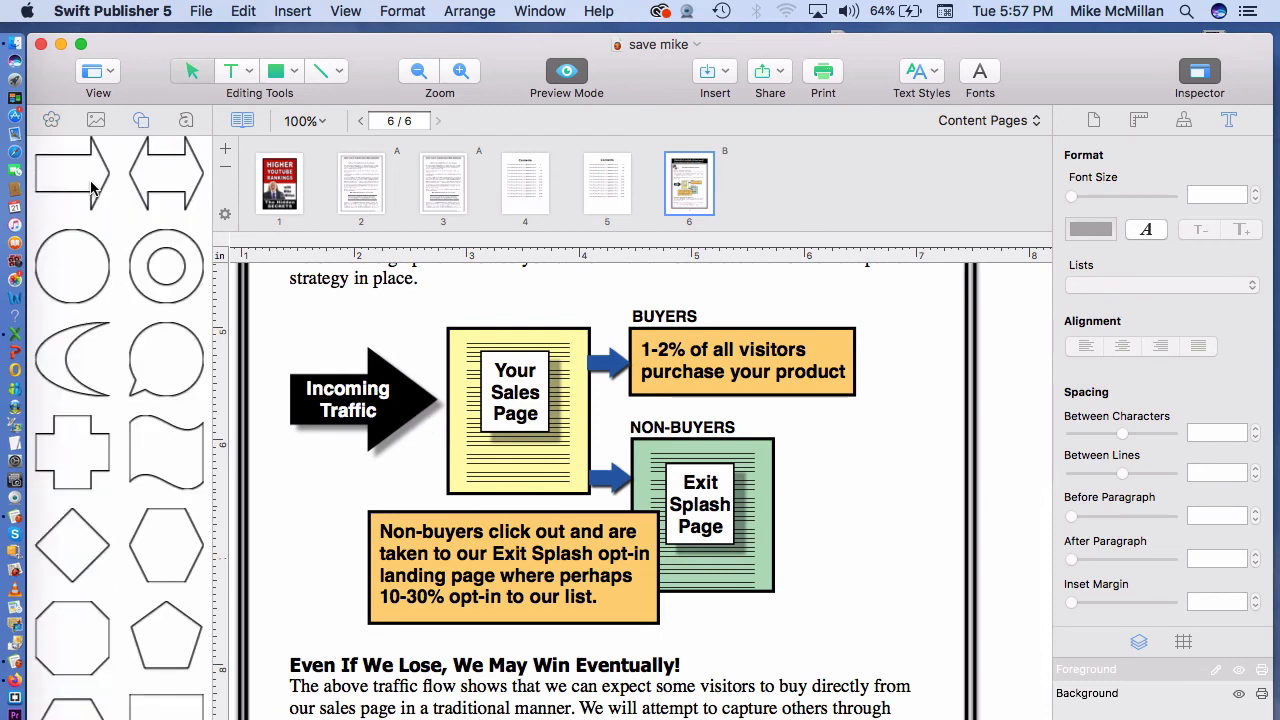
pyautogui.click(90, 185)
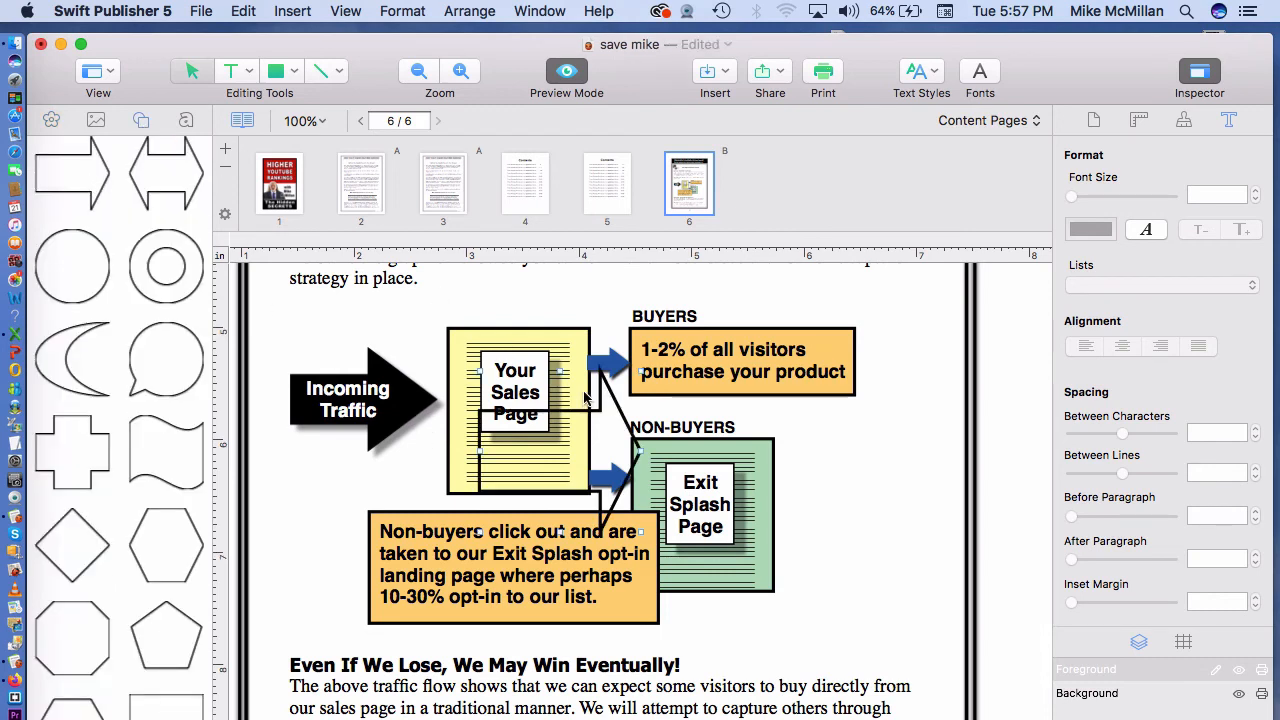
pyautogui.moveTo(616, 402); pyautogui.dragTo(893, 508)
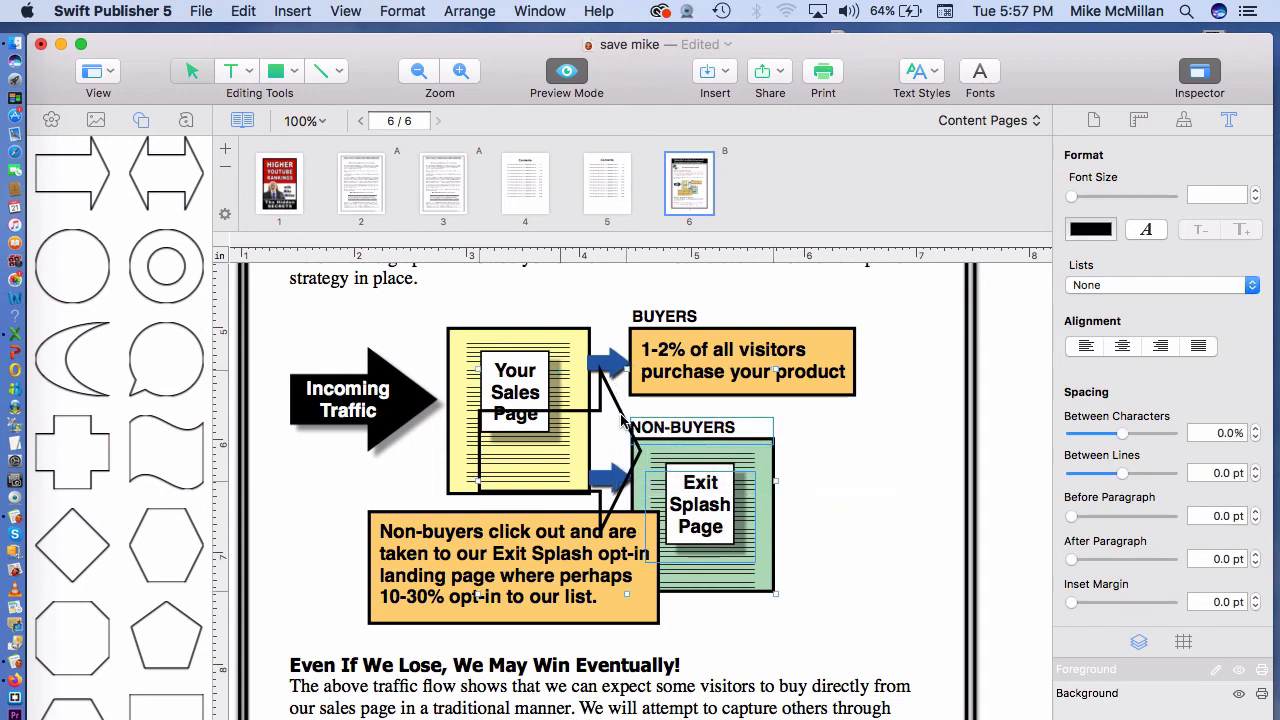
pyautogui.click(622, 420)
pyautogui.moveTo(622, 420)
pyautogui.mouseDown()
pyautogui.moveTo(657, 438)
pyautogui.moveTo(940, 484)
pyautogui.mouseUp()
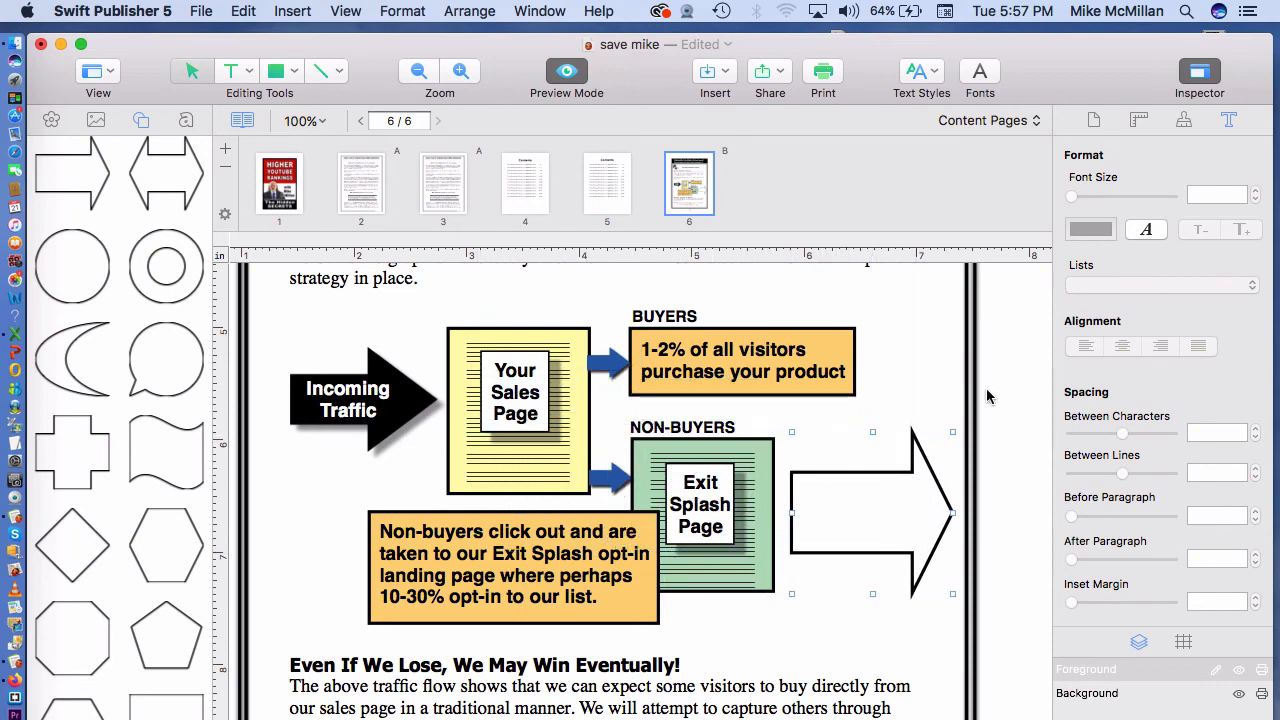
# Step: Fill the new block arrow with the Banana pencil color and reduce its height slightly from below
pyautogui.click(1183, 122)
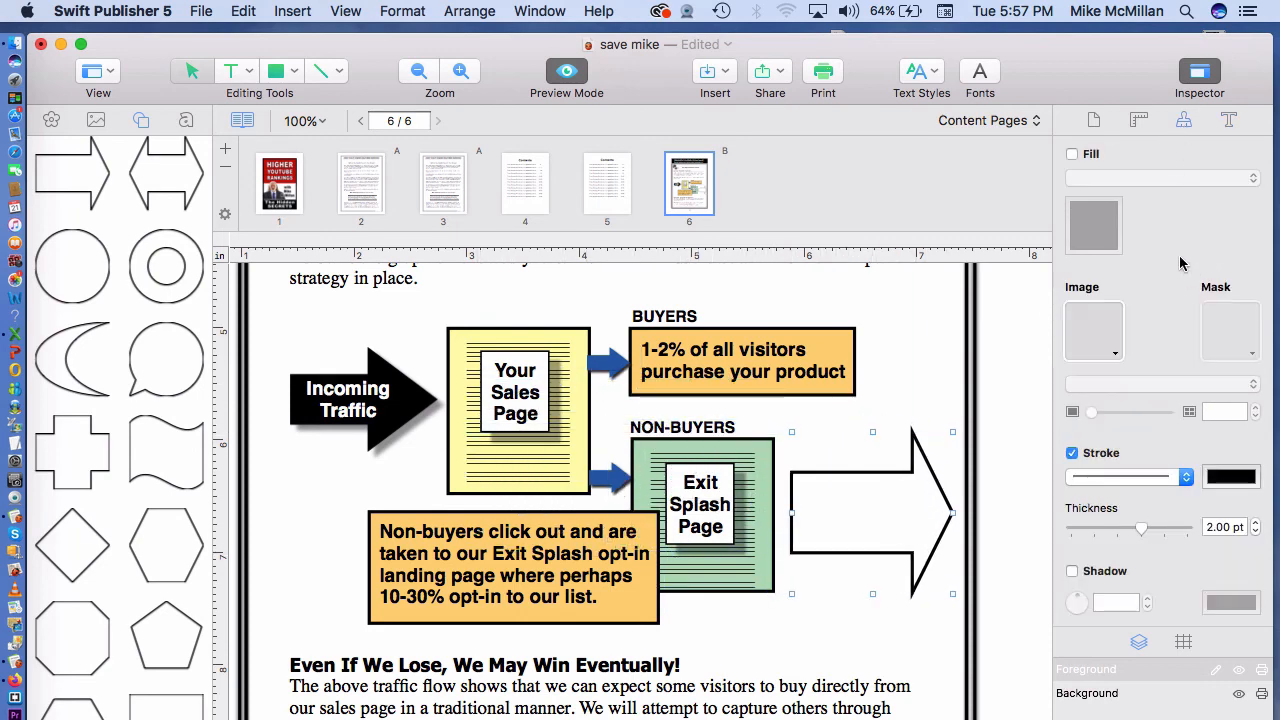
pyautogui.click(1072, 155)
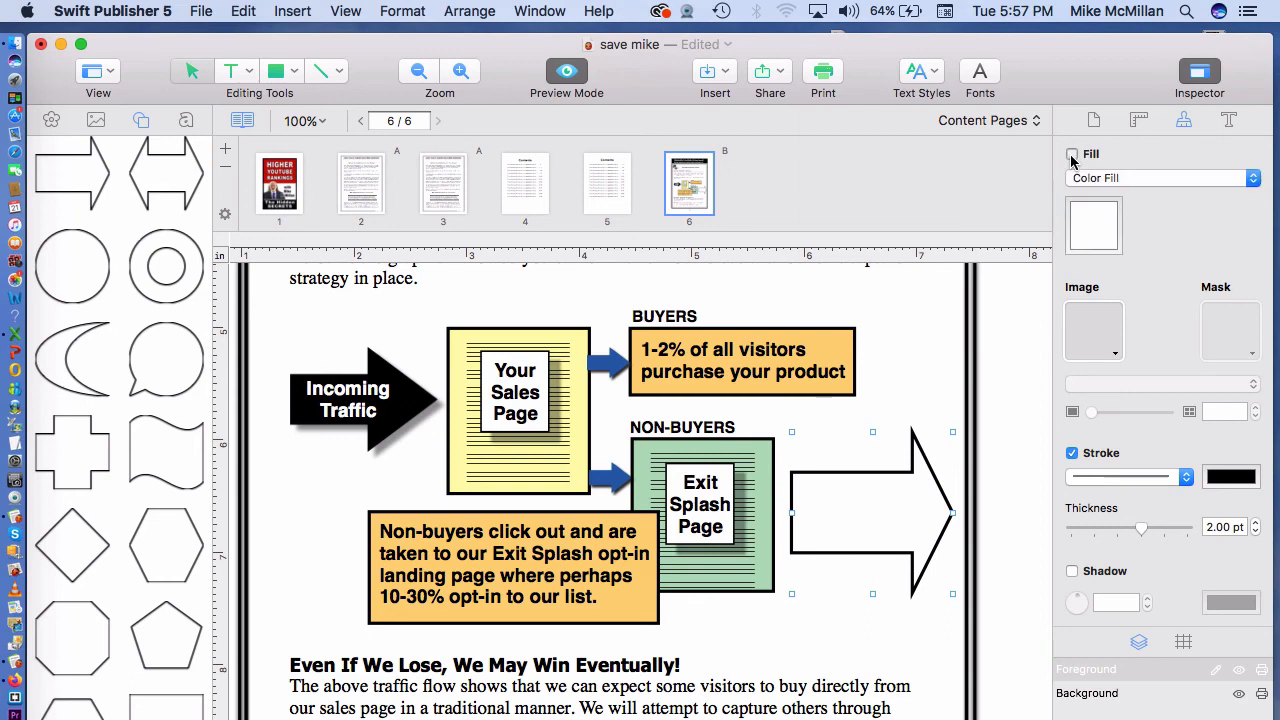
pyautogui.click(1094, 224)
pyautogui.click(1050, 537)
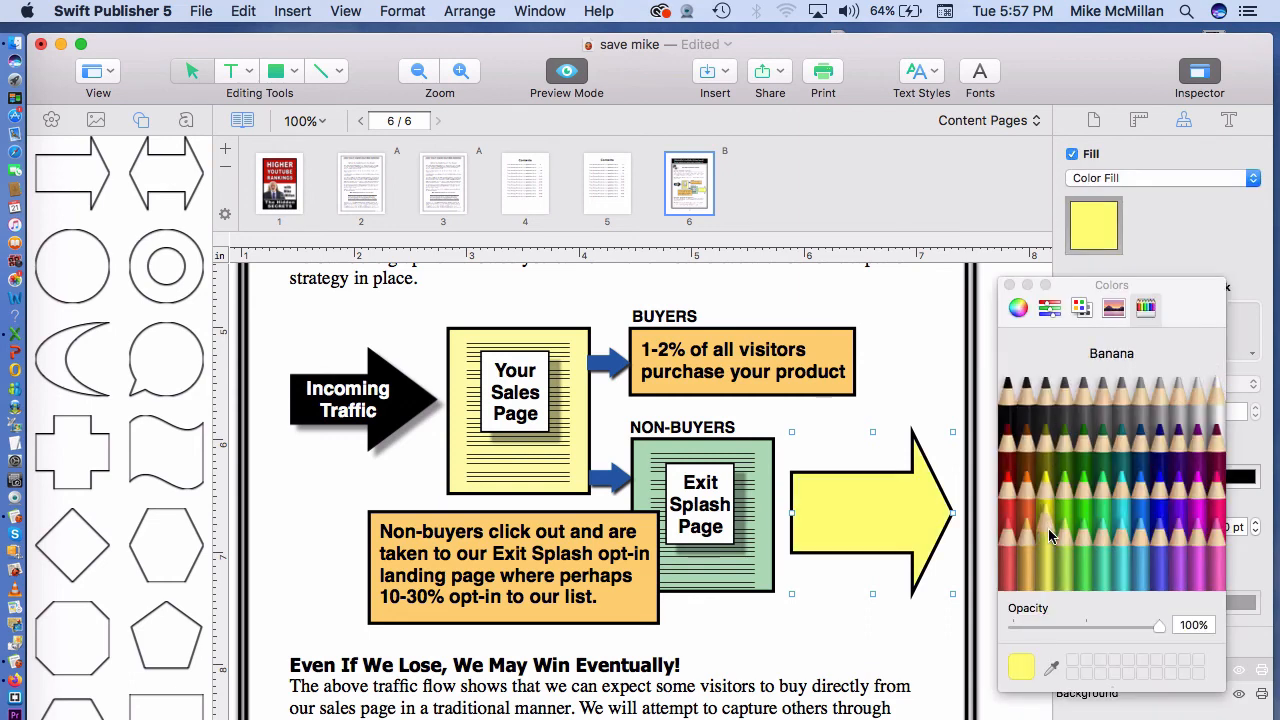
pyautogui.click(930, 298)
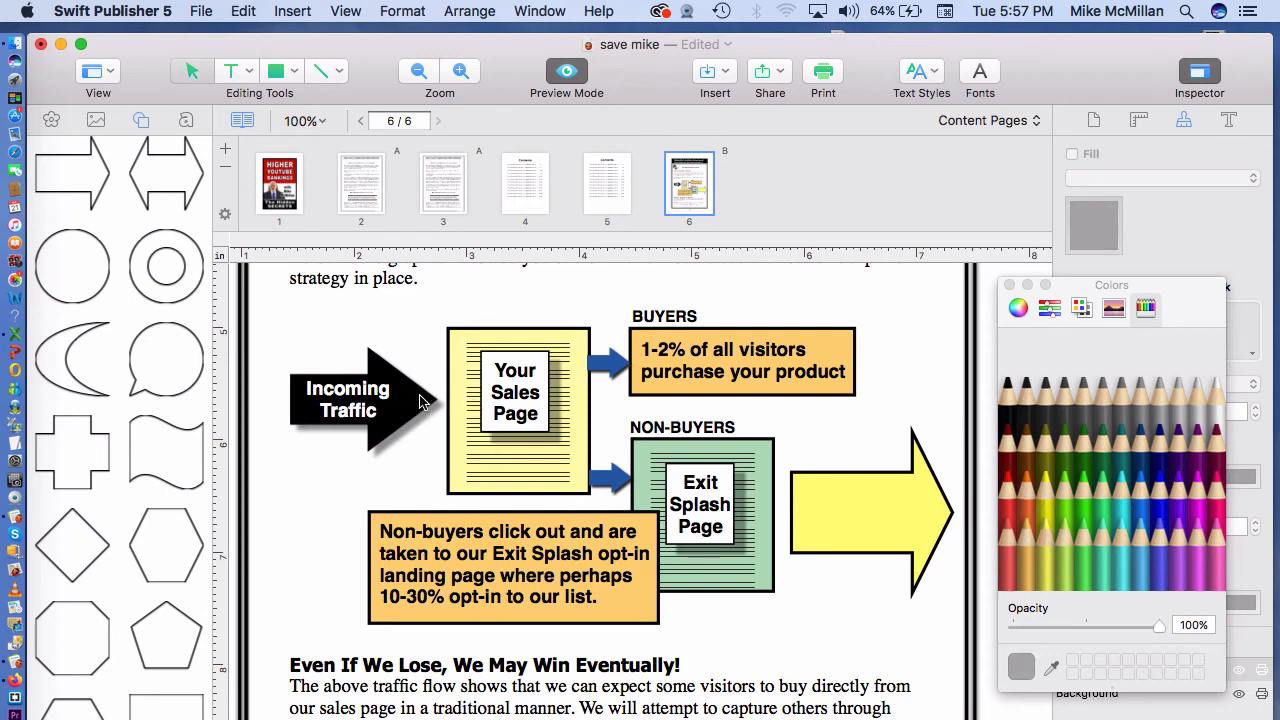
pyautogui.click(872, 514)
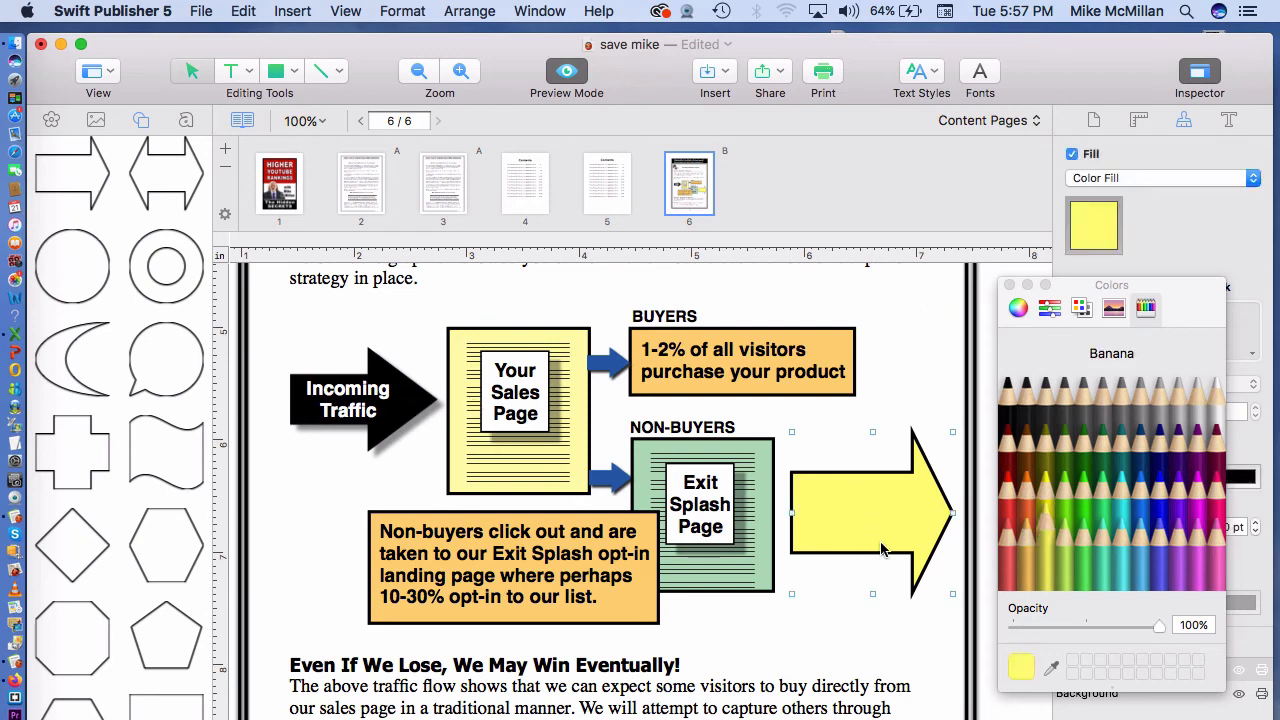
pyautogui.moveTo(877, 598)
pyautogui.mouseDown()
pyautogui.moveTo(877, 537)
pyautogui.moveTo(877, 600)
pyautogui.moveTo(879, 582)
pyautogui.mouseUp()
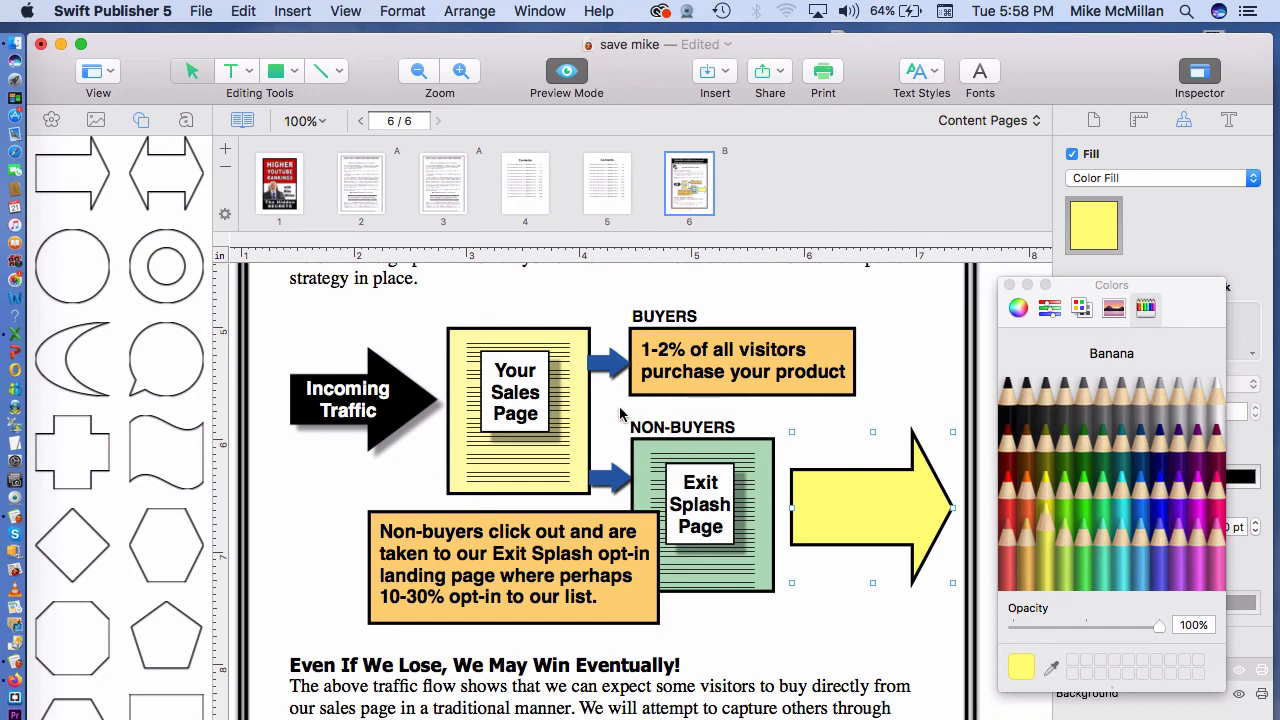
# Step: Copy "of all visitors" from the BUYERS box and paste it as a separate text box centered on the yellow arrow
pyautogui.click(738, 366)
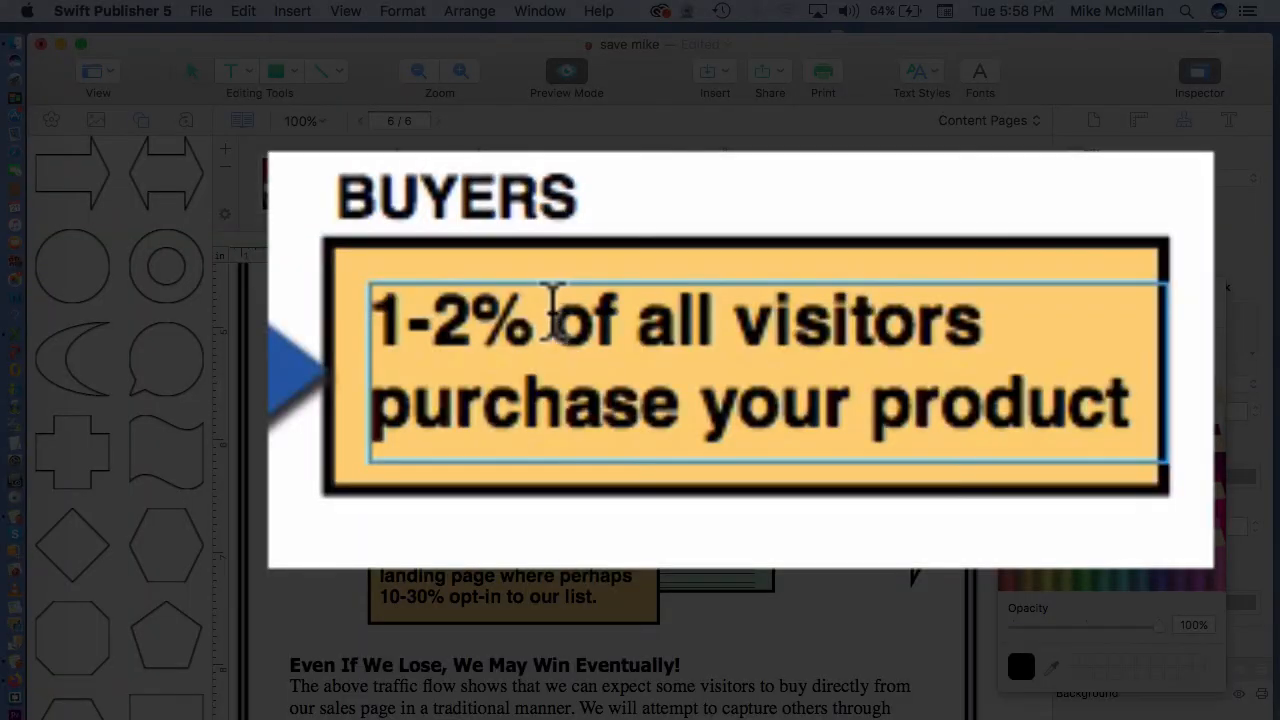
pyautogui.moveTo(690, 346); pyautogui.dragTo(808, 352)
pyautogui.press('super+c')
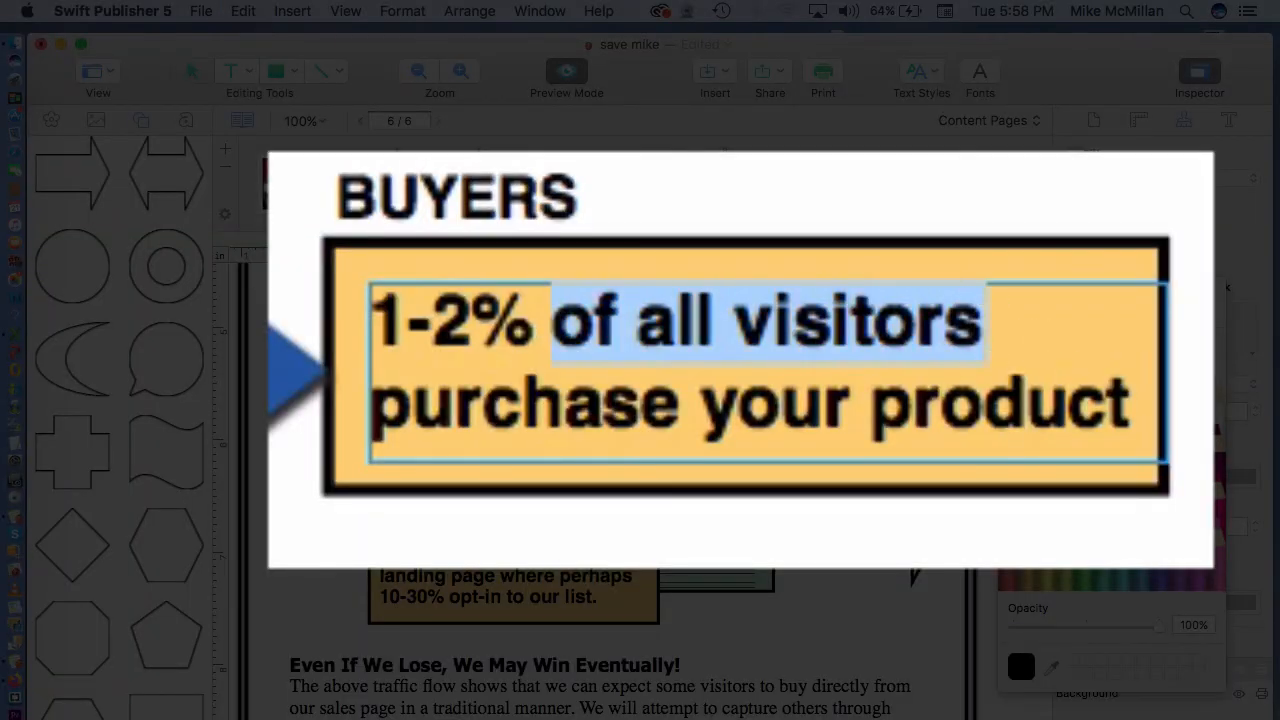
pyautogui.click(844, 499)
pyautogui.press('super+v')
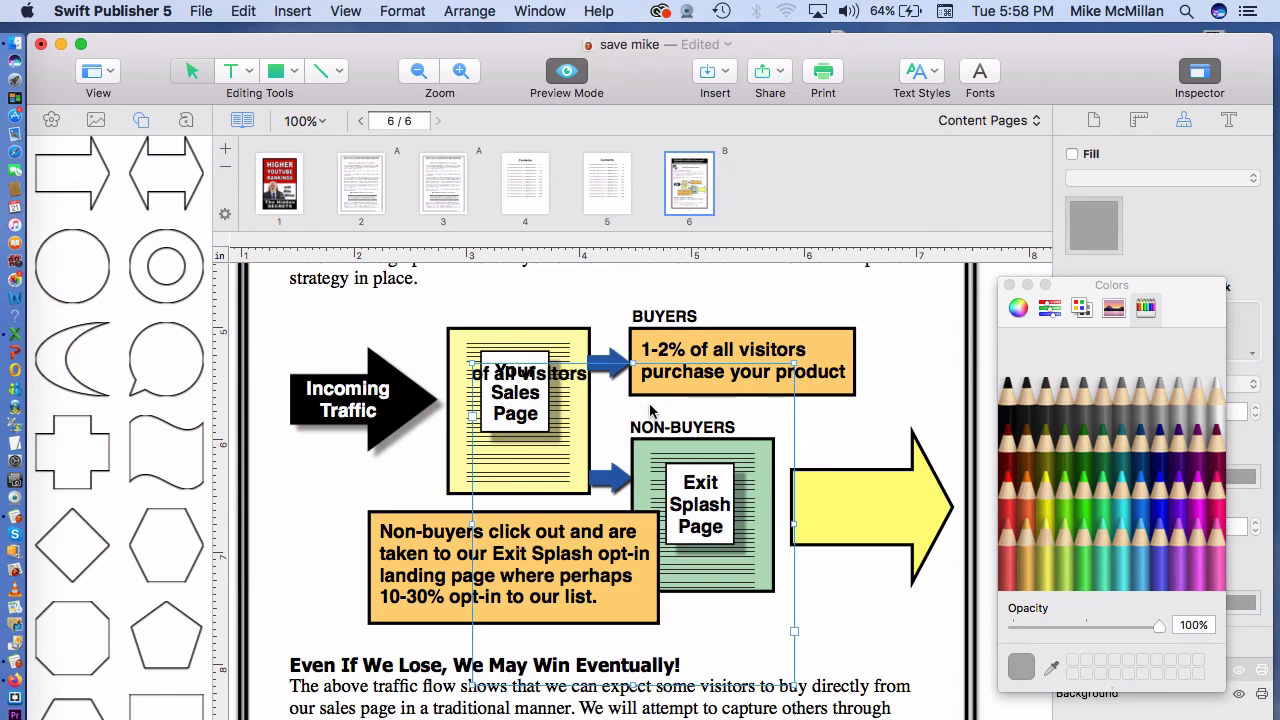
pyautogui.moveTo(650, 410); pyautogui.dragTo(979, 560)
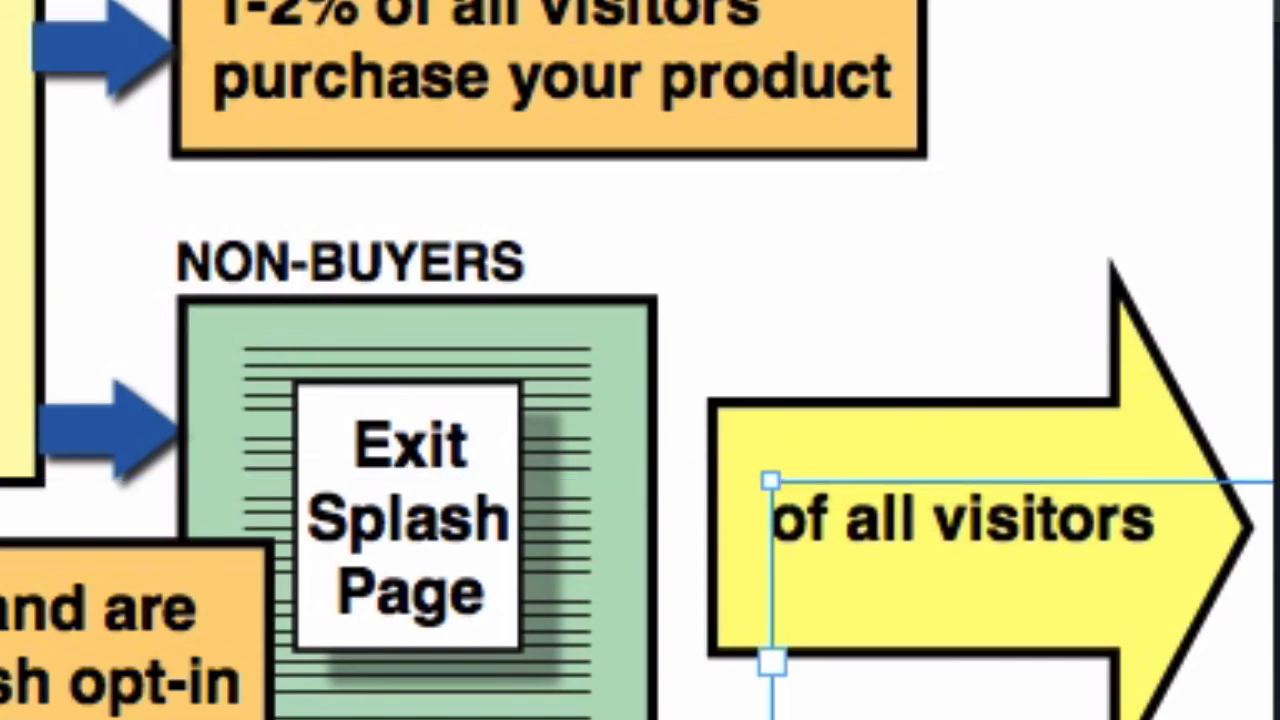
pyautogui.click(927, 358)
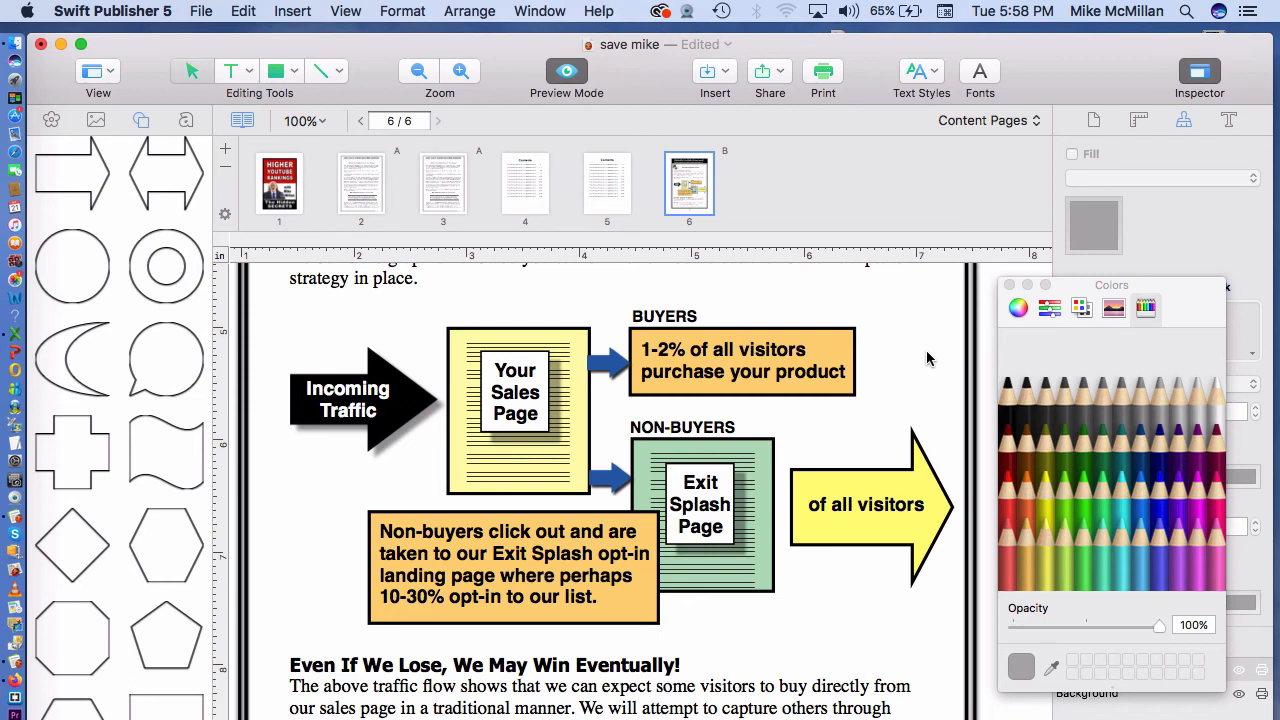
# Step: Move the "of all visitors" text box up so its words overlap the upper edge of the yellow arrow's shaft
pyautogui.click(877, 512)
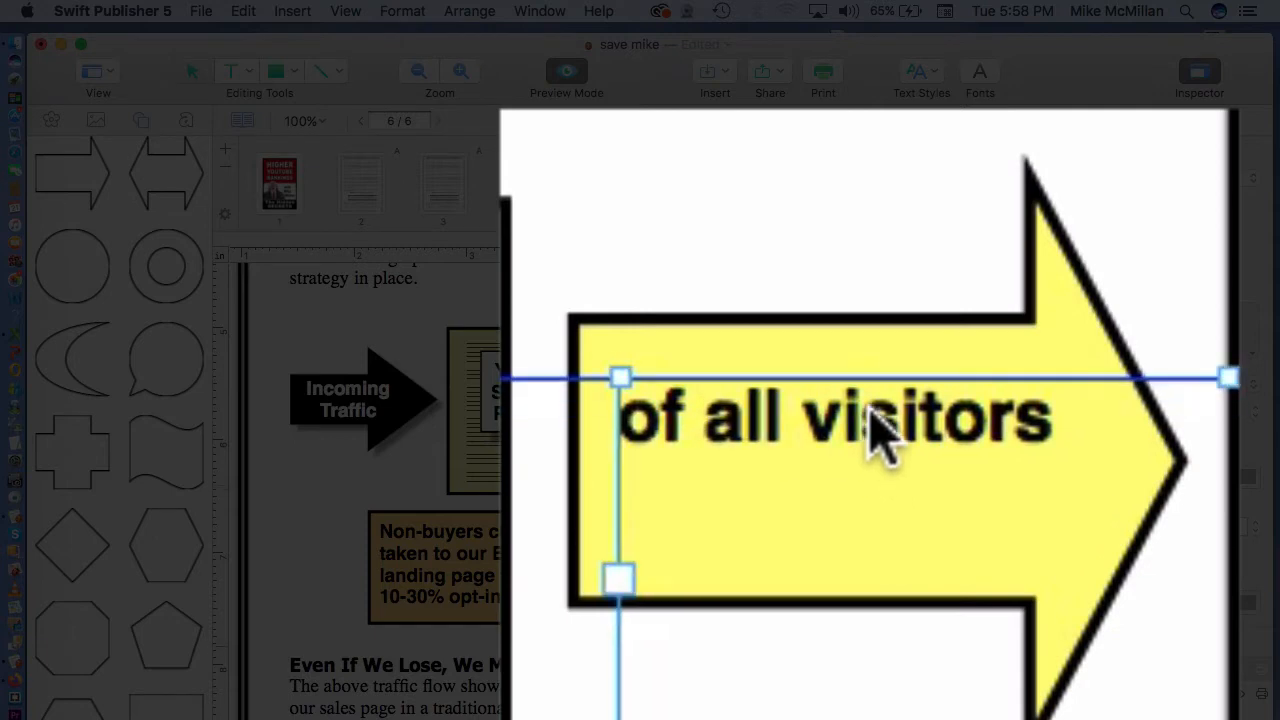
pyautogui.moveTo(877, 365); pyautogui.dragTo(857, 337)
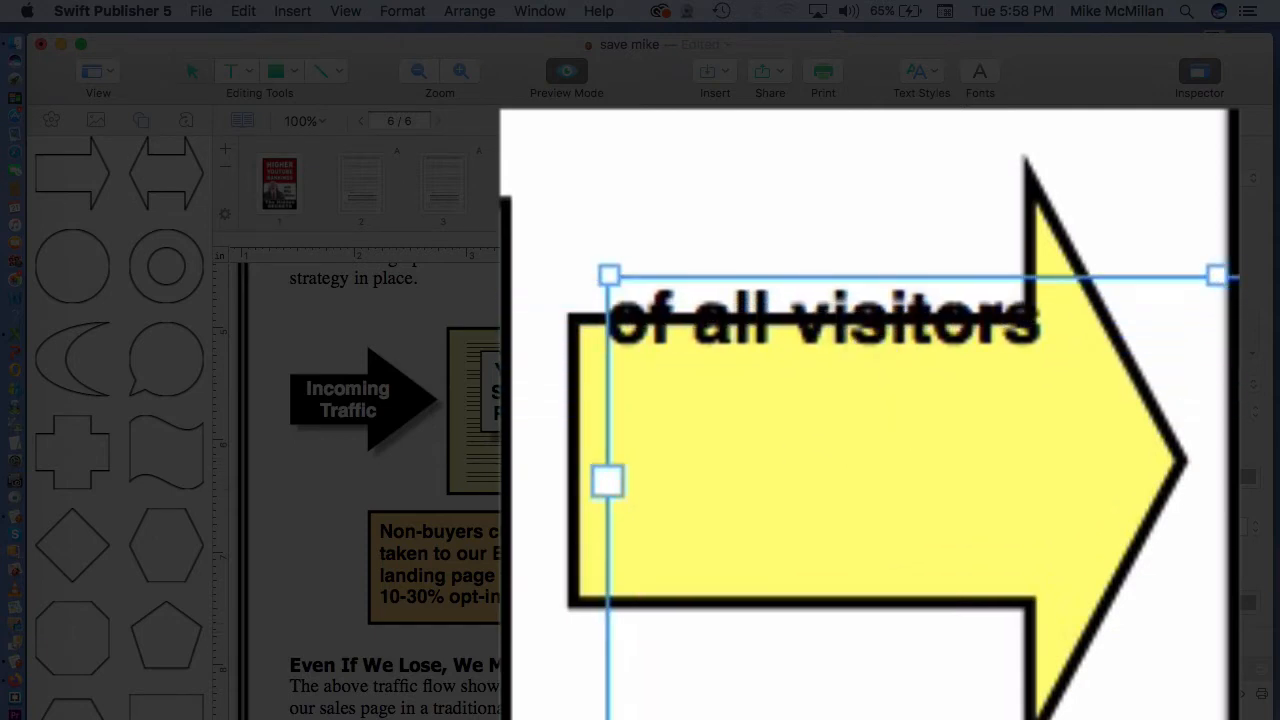
pyautogui.click(924, 336)
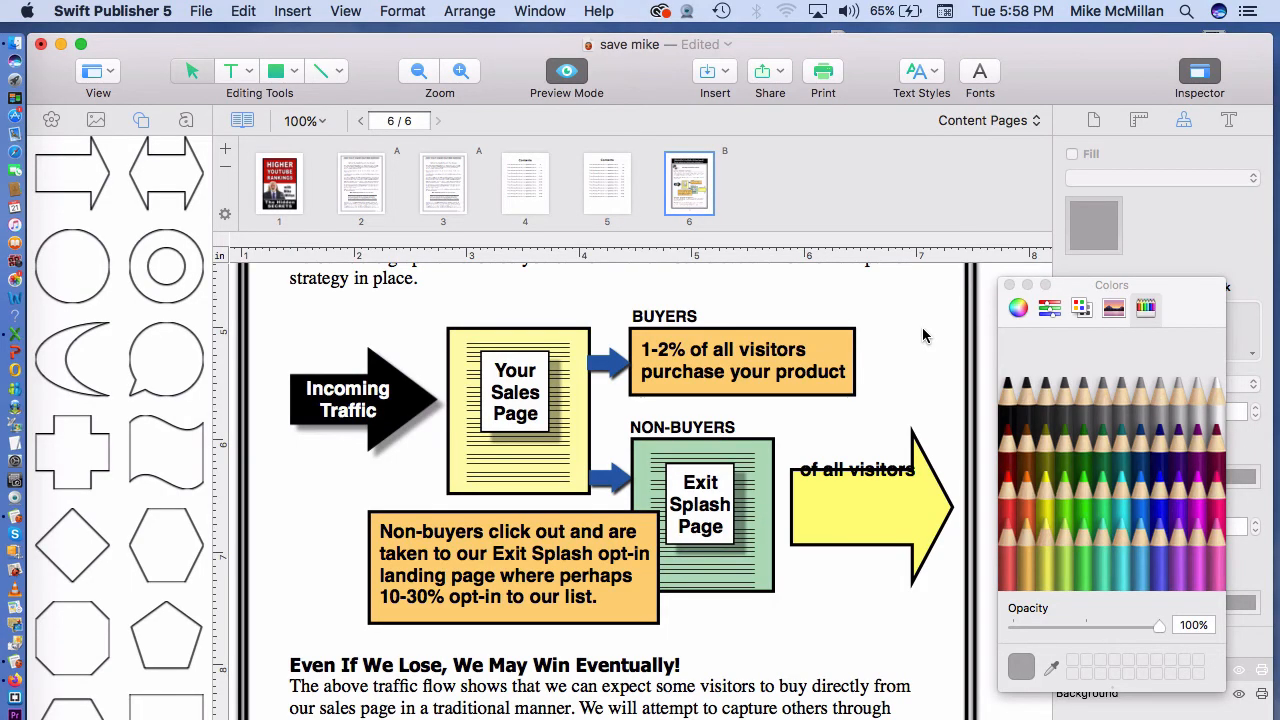
# Step: Bring the "of all visitors" text box to the front of the stacking order
pyautogui.click(468, 14)
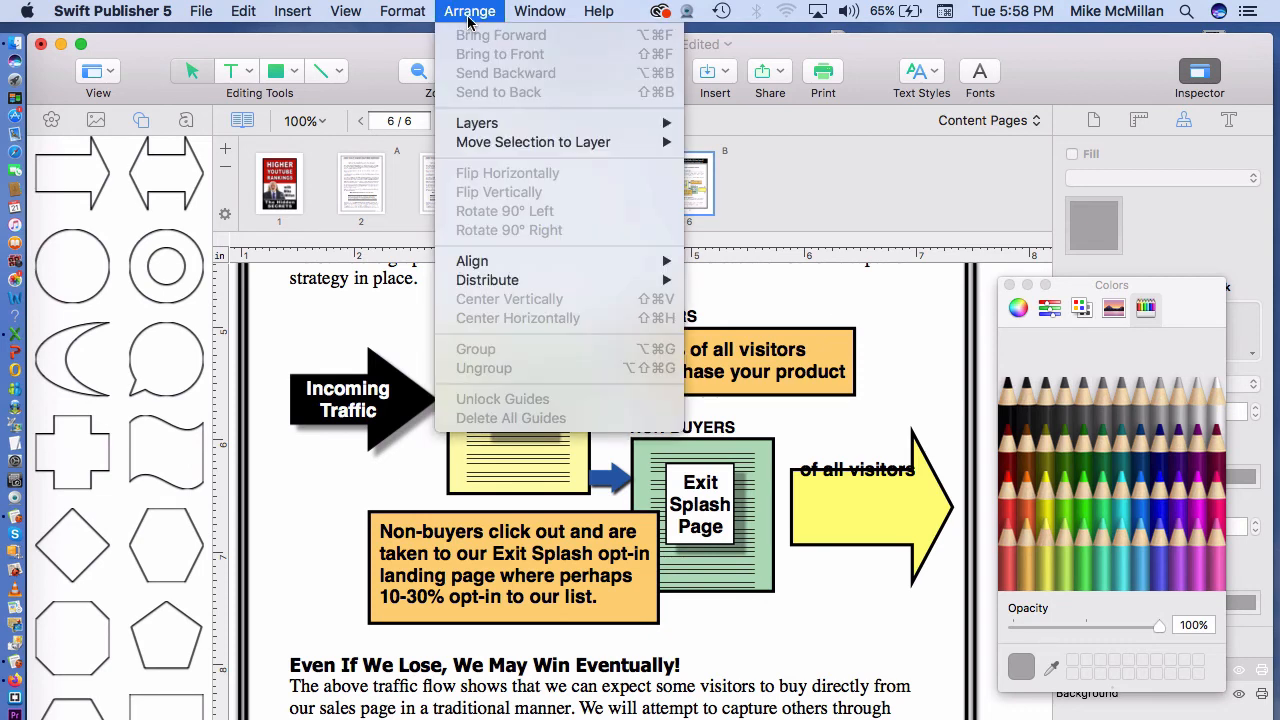
pyautogui.click(468, 14)
pyautogui.click(878, 476)
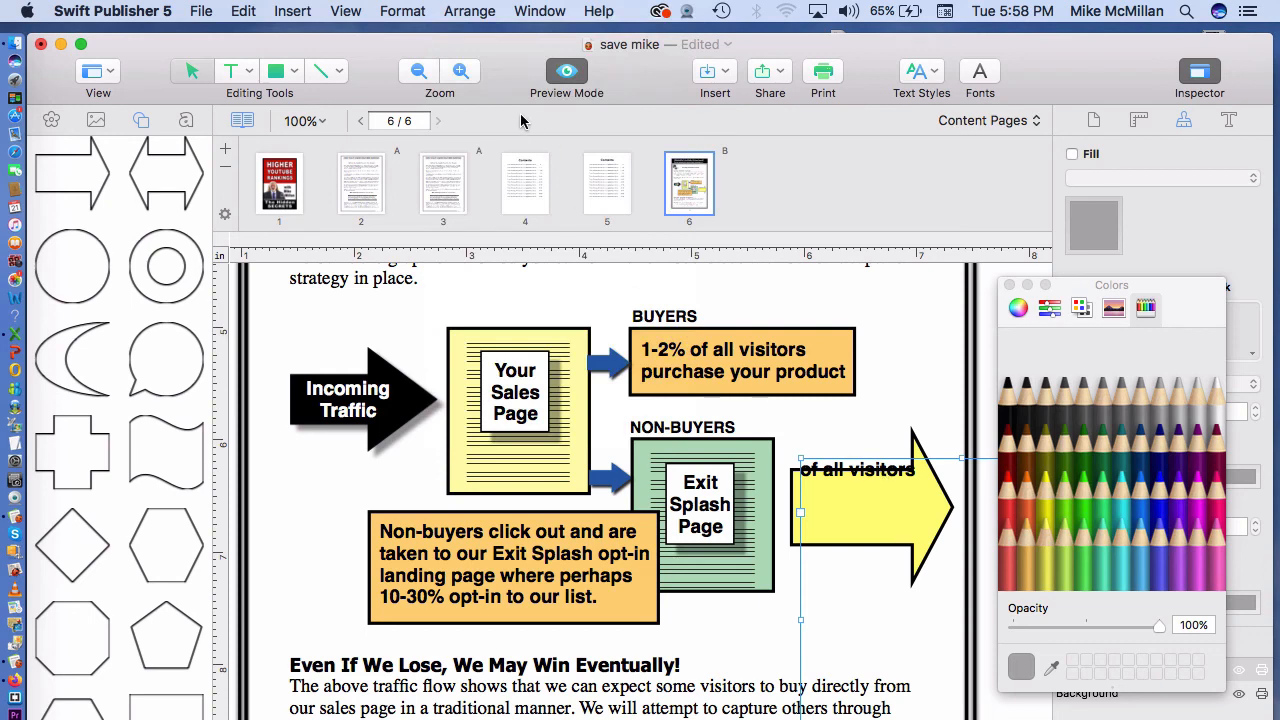
pyautogui.click(483, 18)
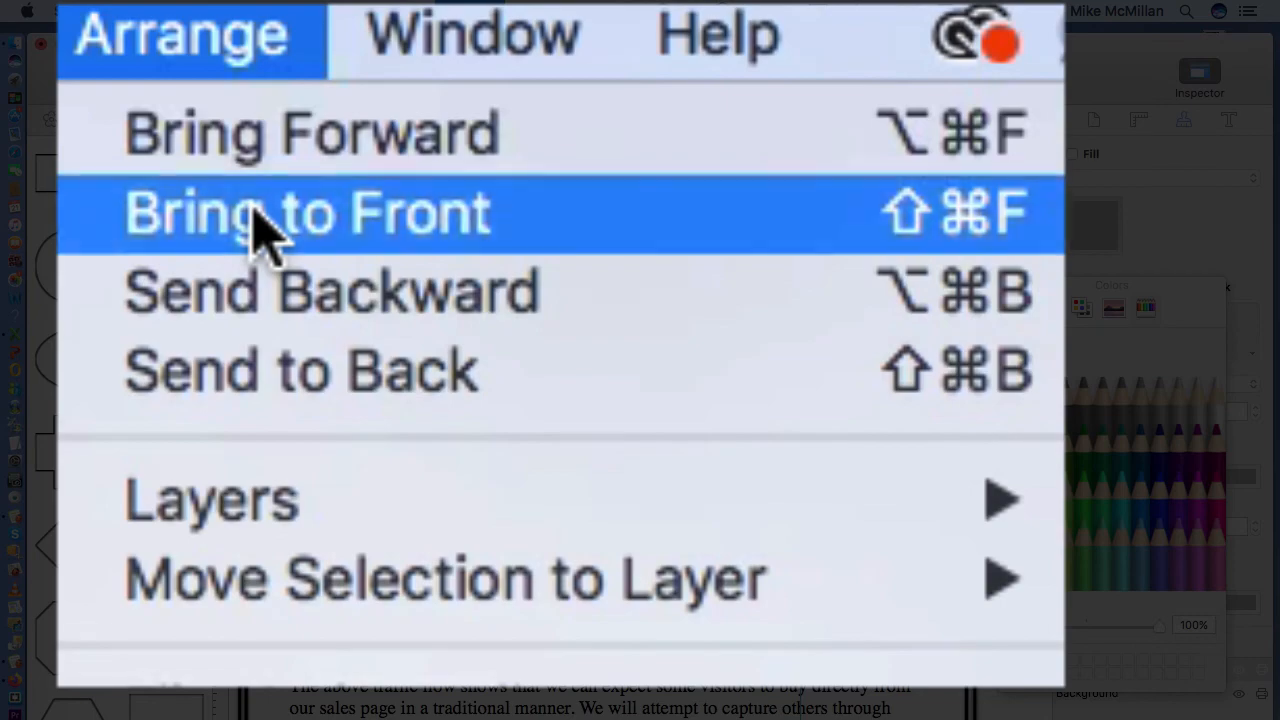
pyautogui.click(255, 213)
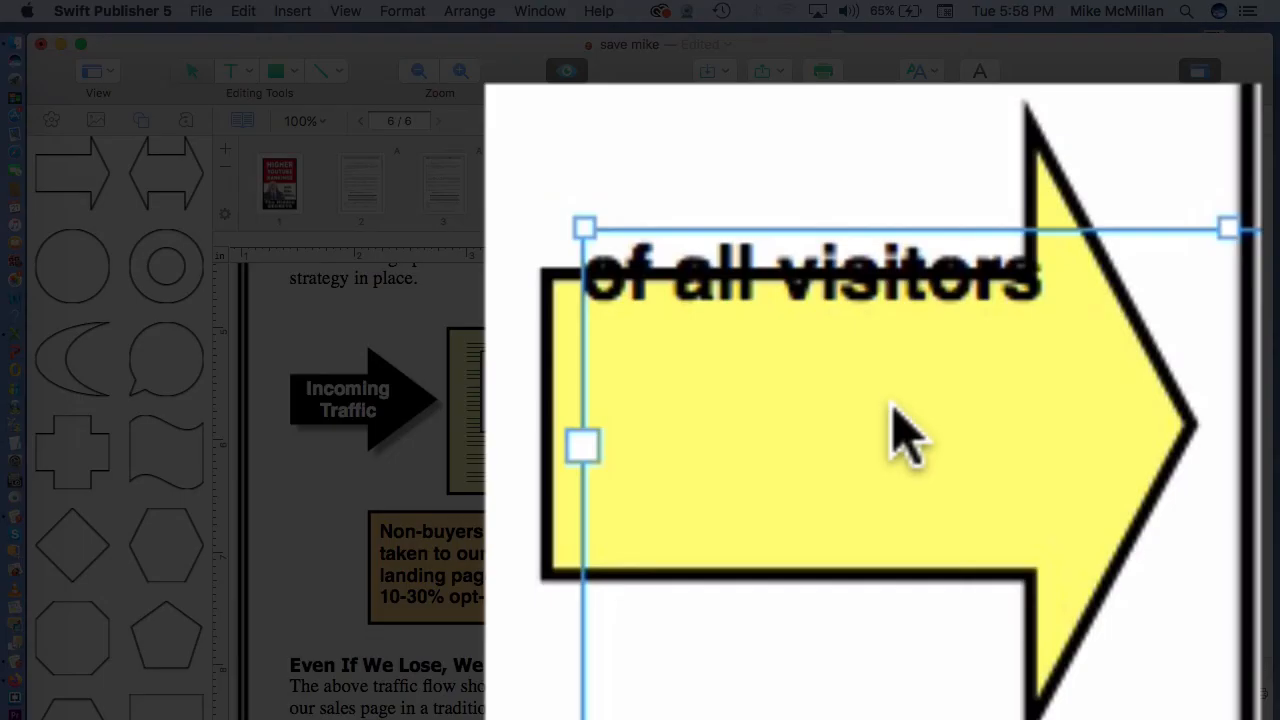
# Step: Send the "of all visitors" text box to the back and nudge it up to just above the yellow arrow's shaft
pyautogui.click(490, 18)
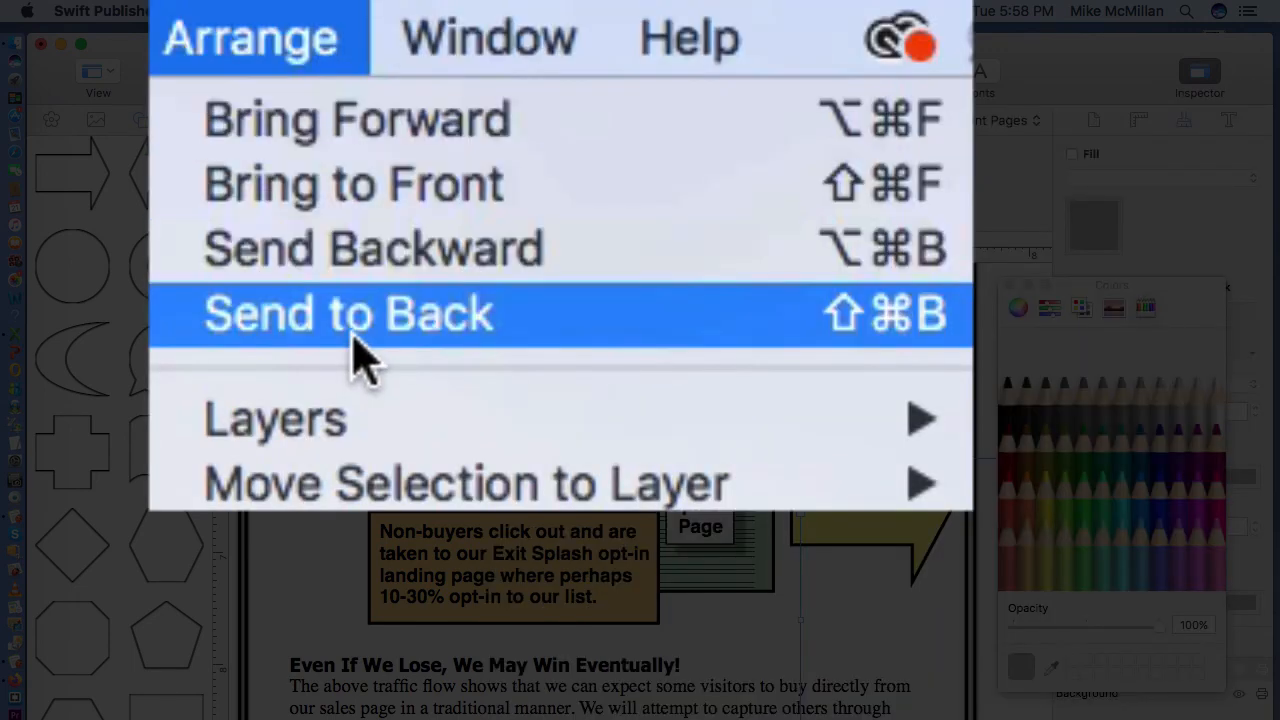
pyautogui.click(352, 335)
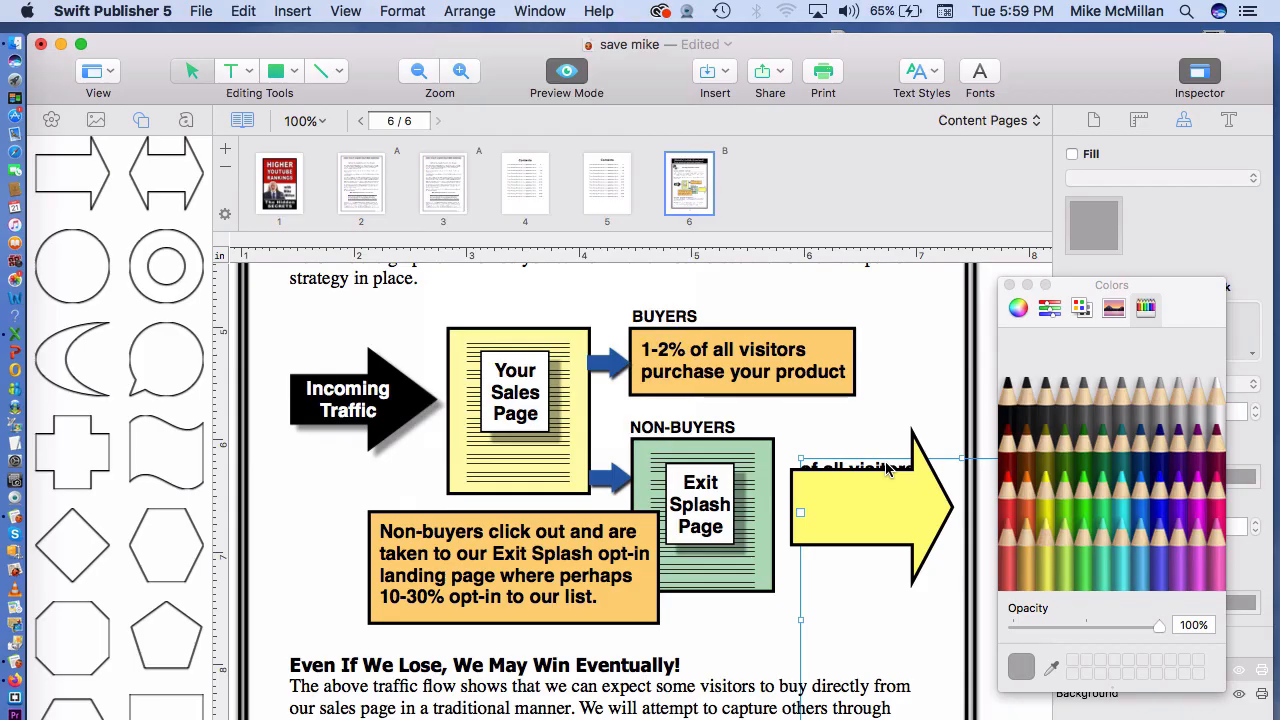
pyautogui.moveTo(886, 468); pyautogui.dragTo(882, 453)
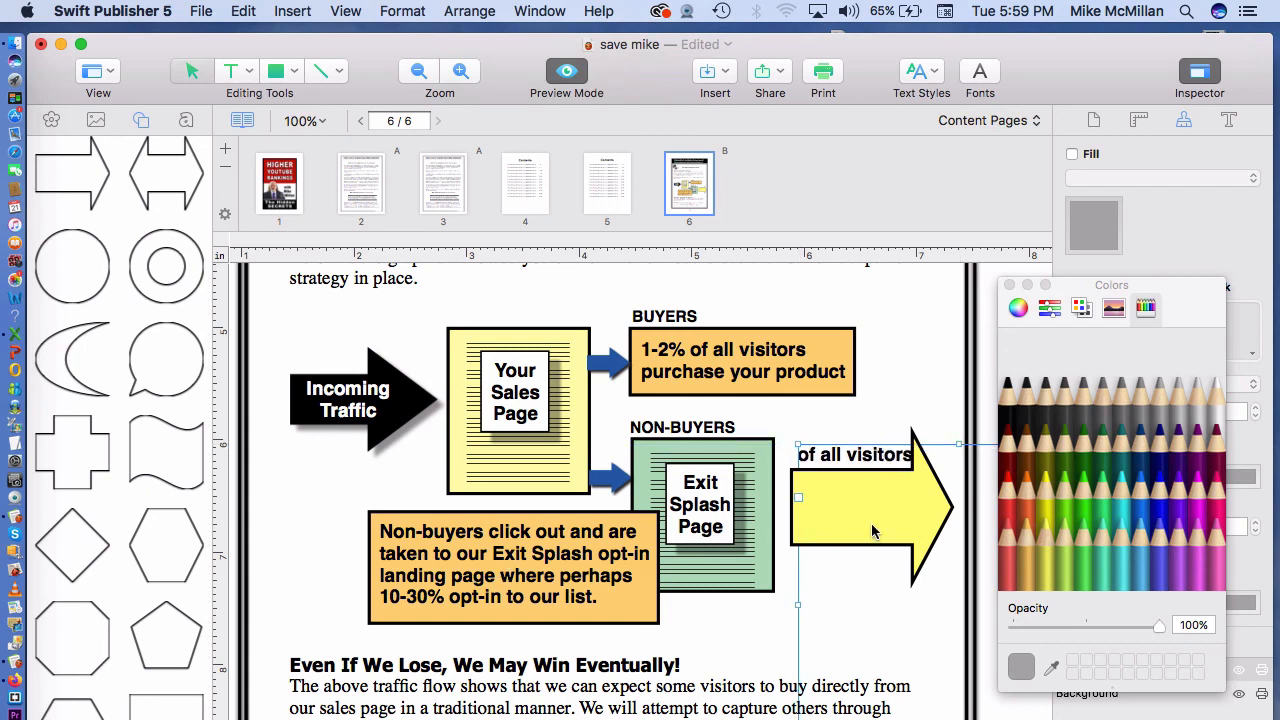
pyautogui.click(472, 11)
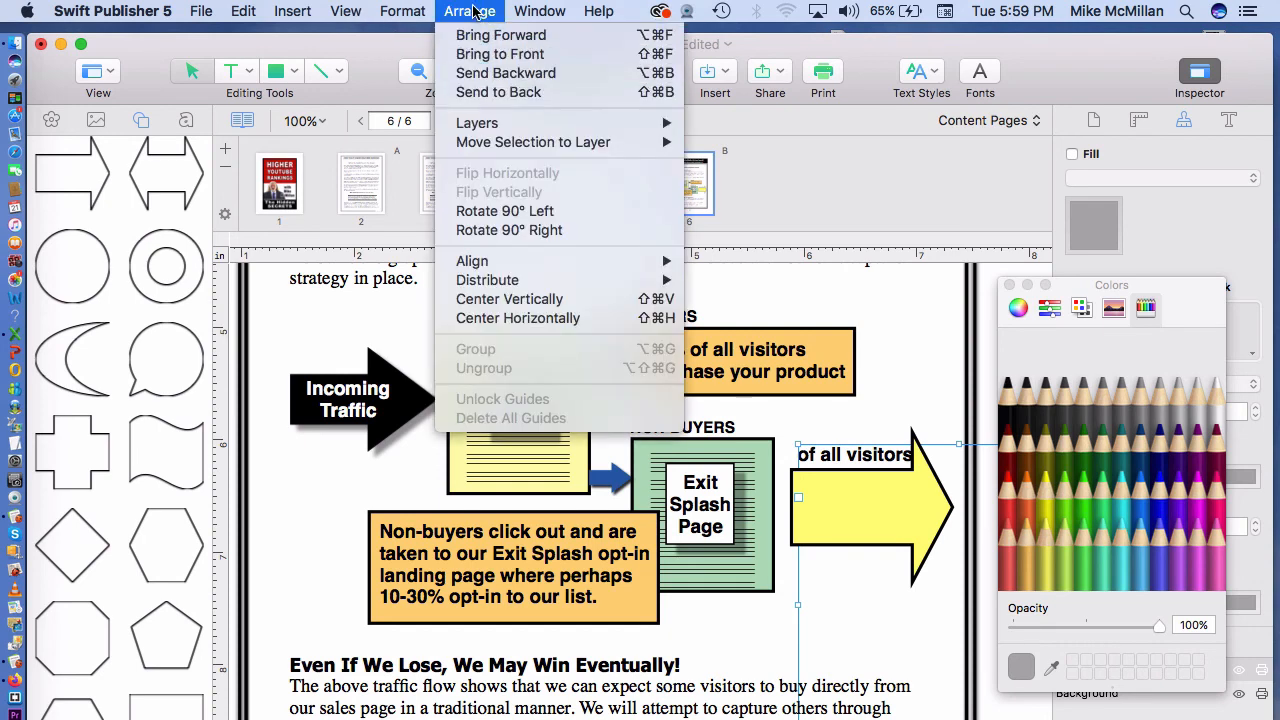
pyautogui.click(472, 11)
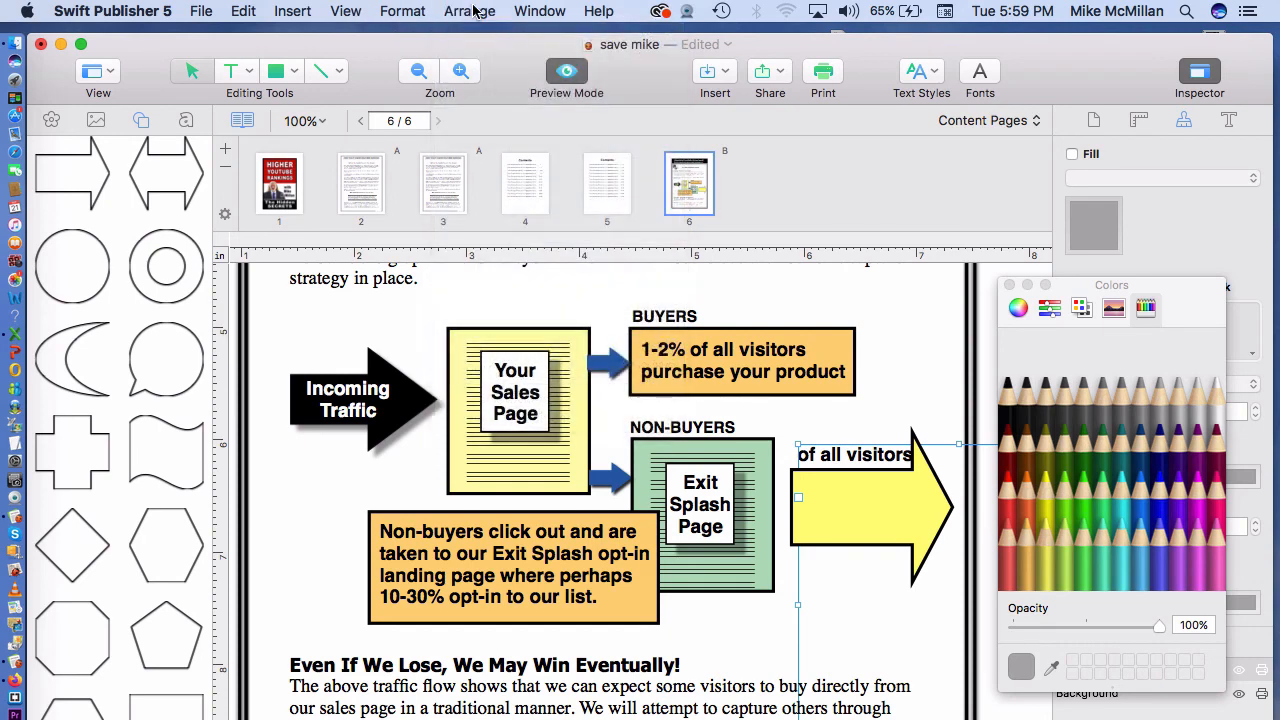